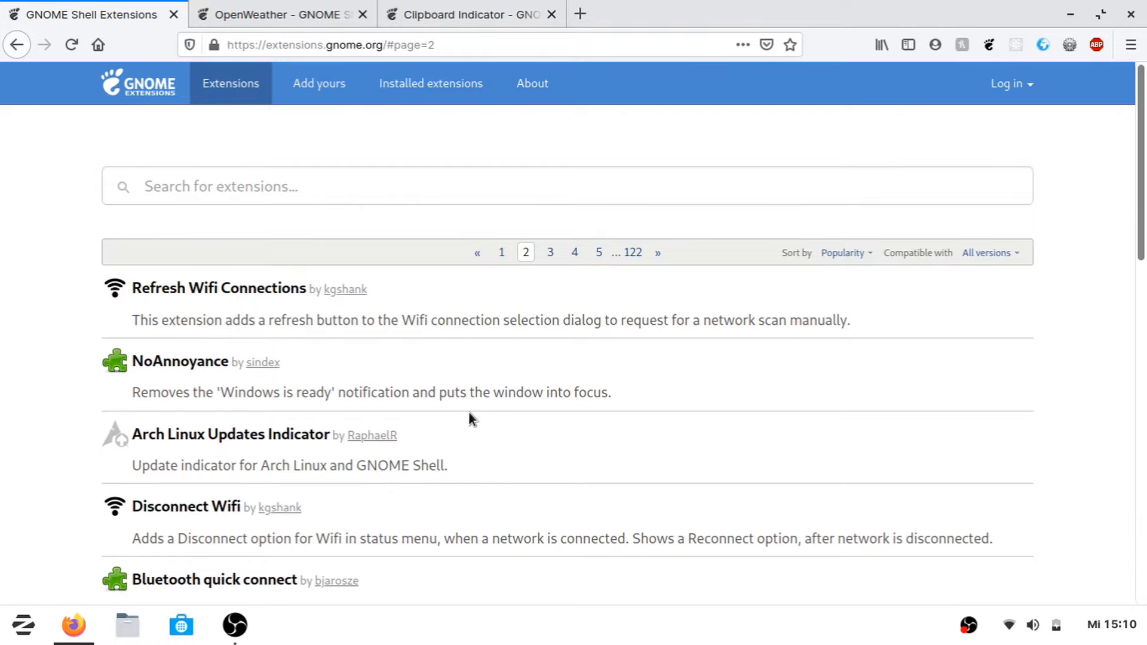
Find Bing Wallpaper Changer on page 2 of the extensions list, switch it on and install it.
scroll(469, 414, down, 9)
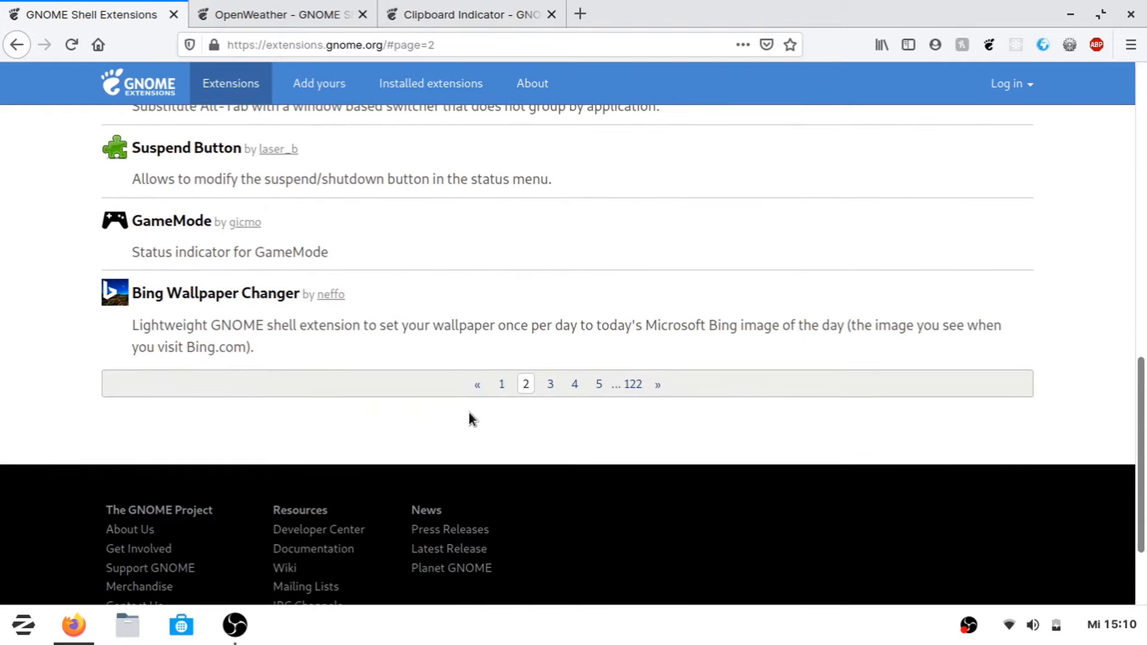
scroll(469, 411, up, 10)
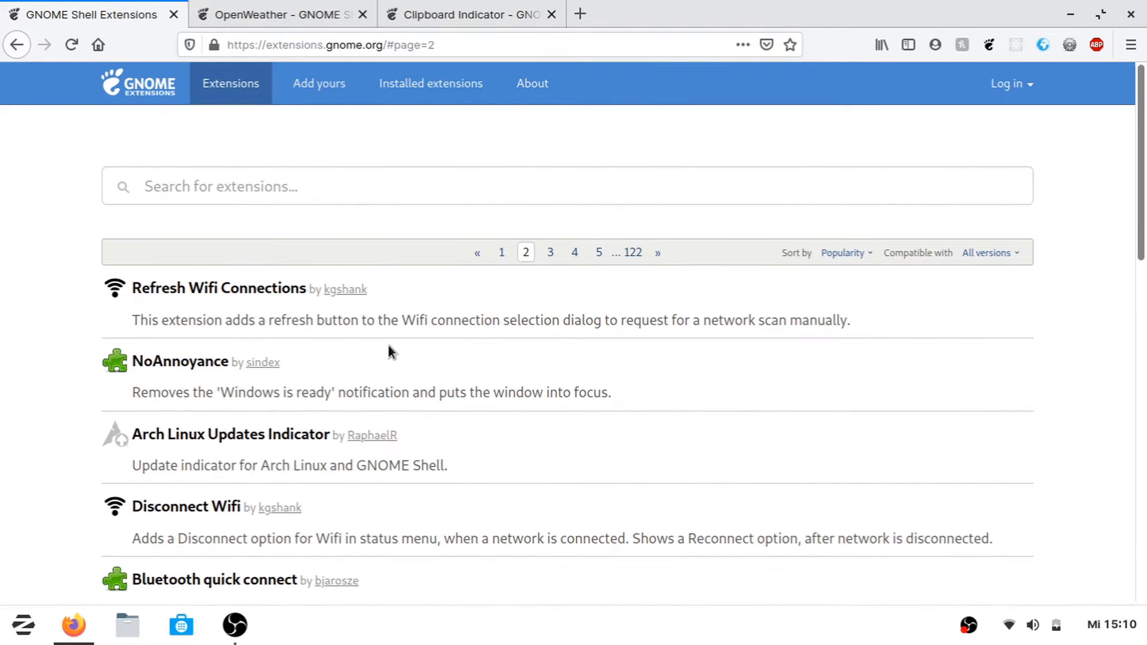
scroll(388, 345, down, 8)
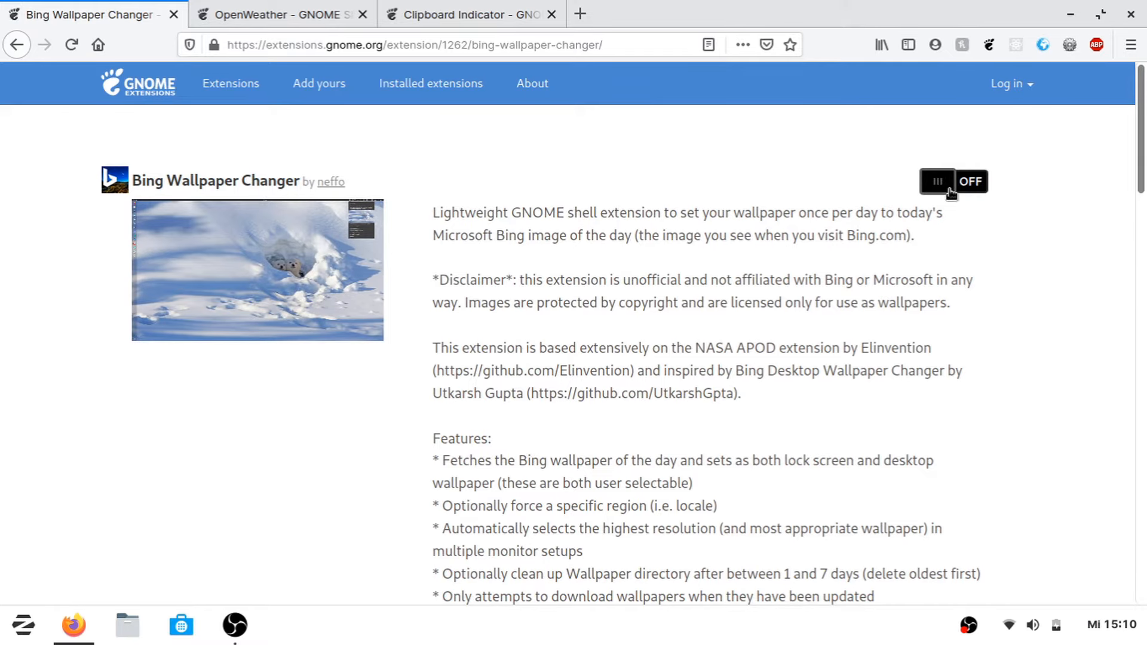
click(951, 192)
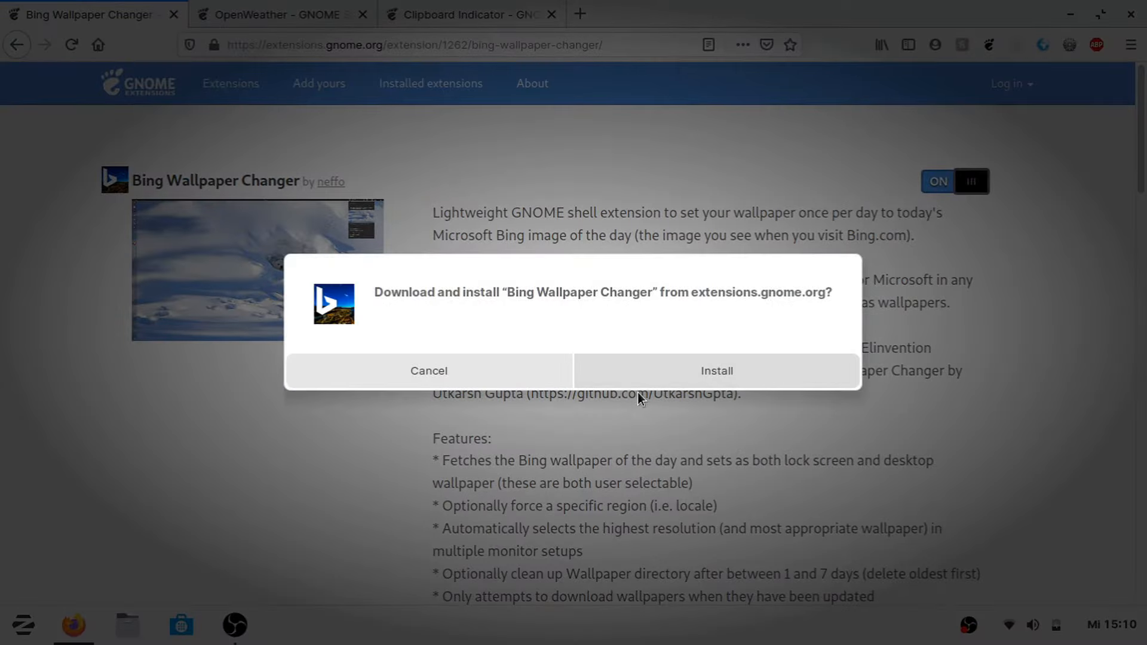
click(635, 368)
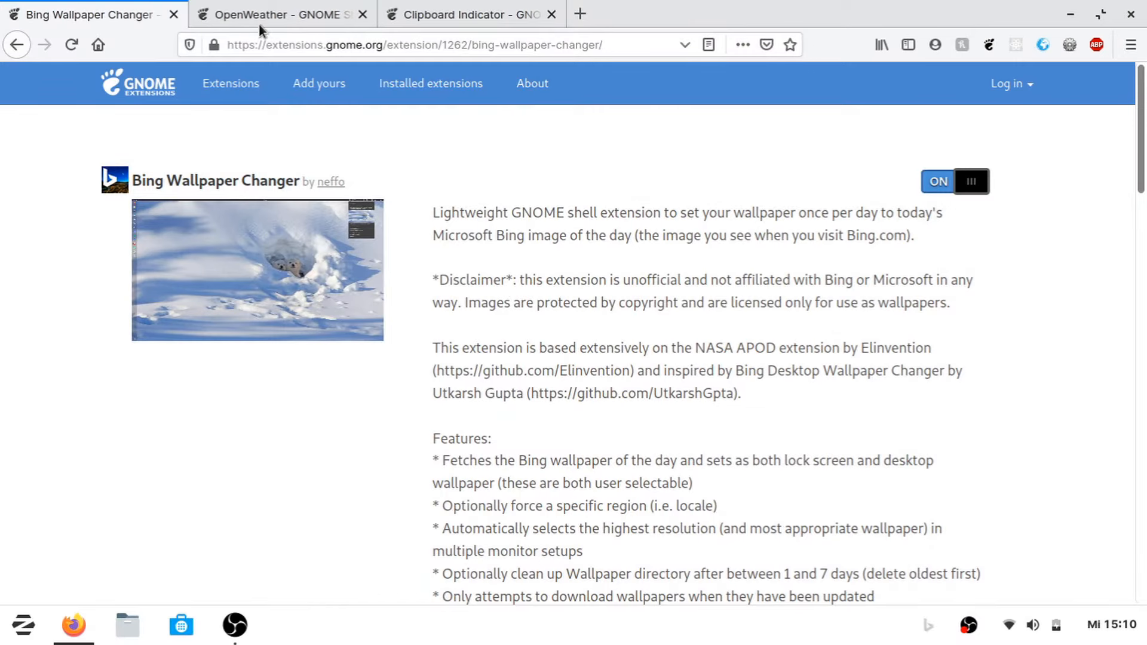
Switch on the OpenWeather extension from its already open page and install it.
click(259, 24)
click(944, 193)
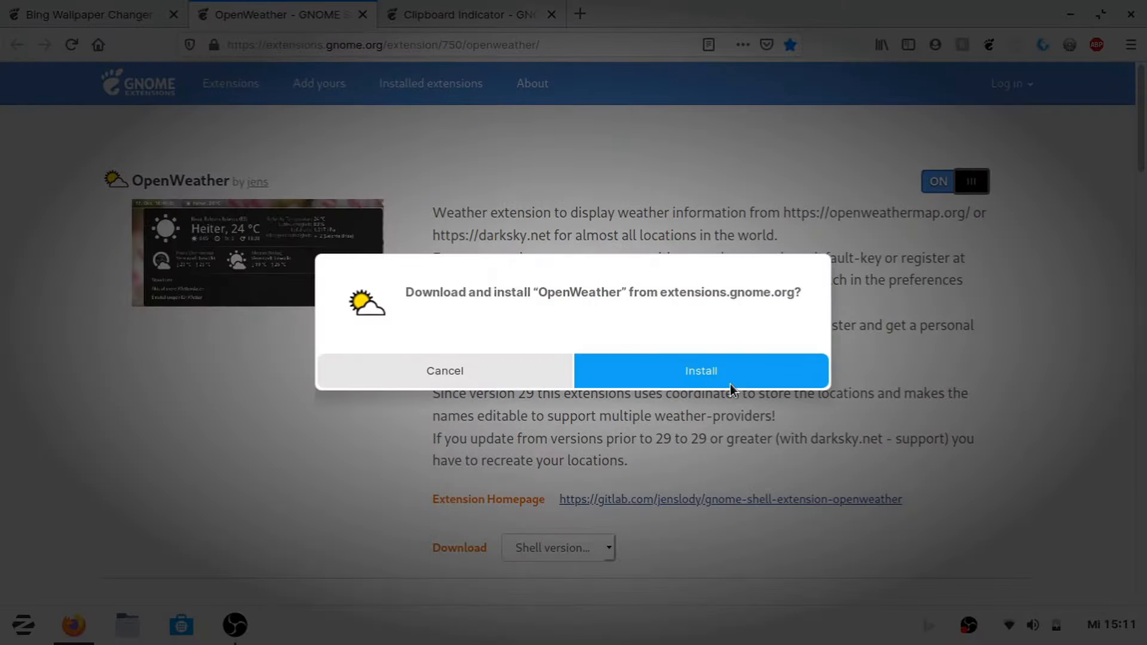
click(730, 385)
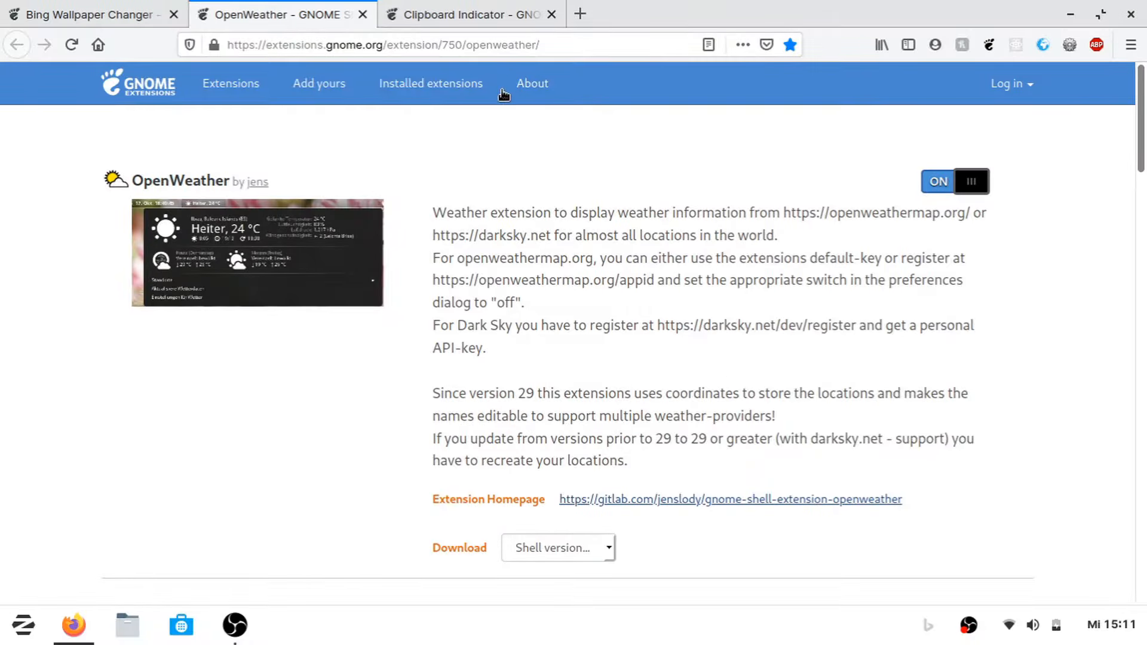
Switch on the Clipboard Indicator extension from its already open page and install it.
click(472, 13)
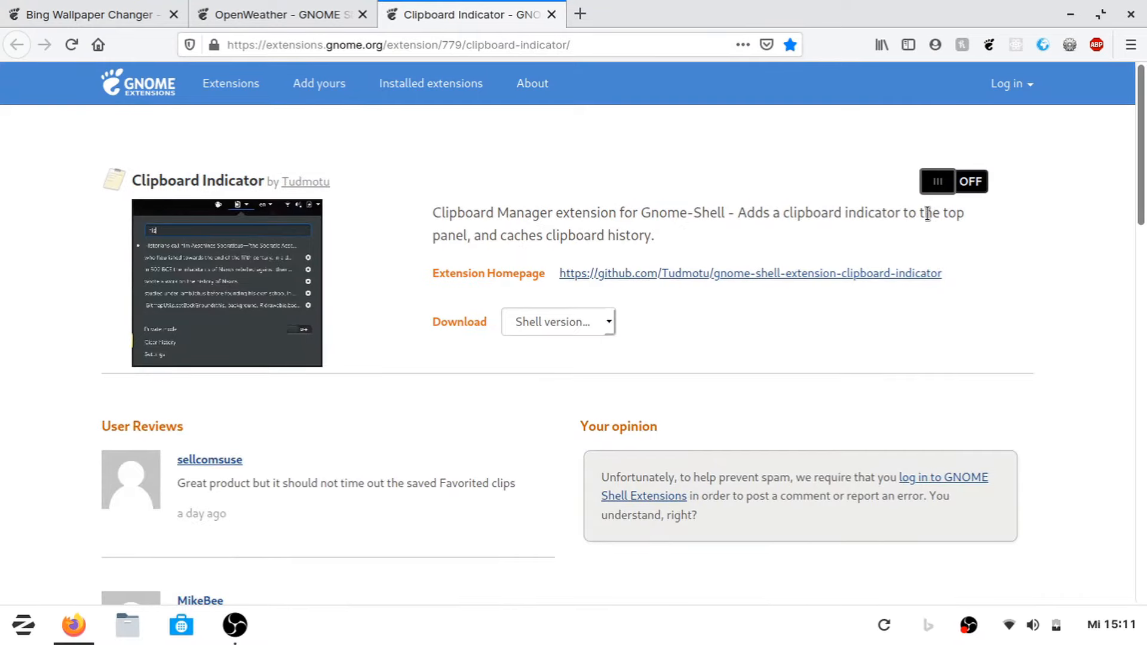
click(963, 186)
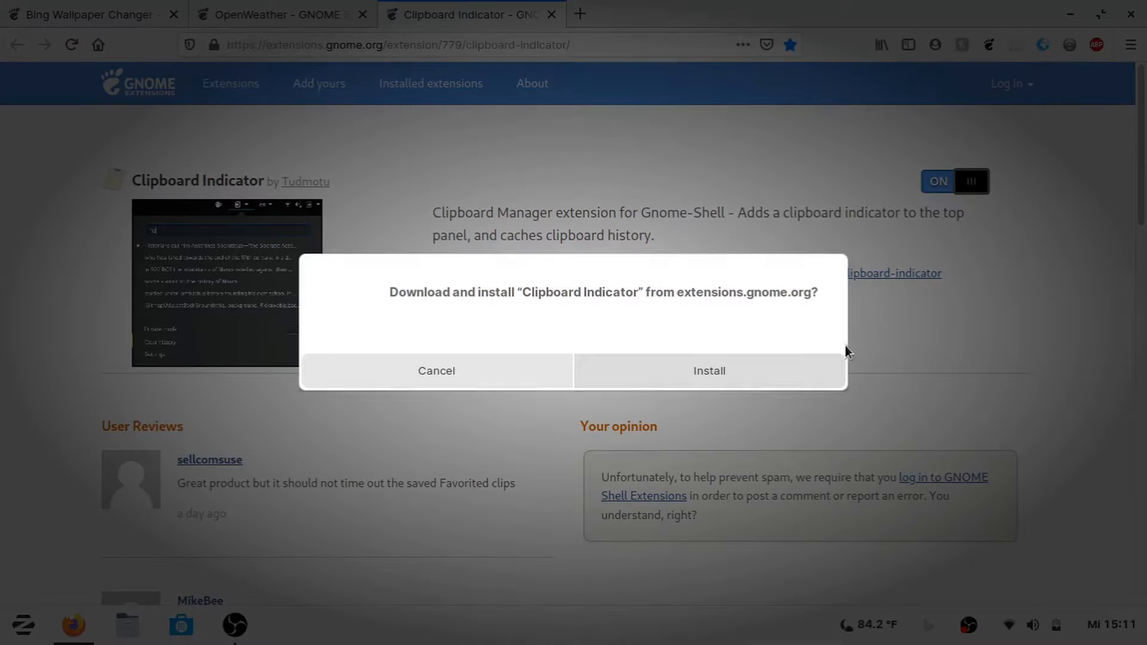
click(774, 359)
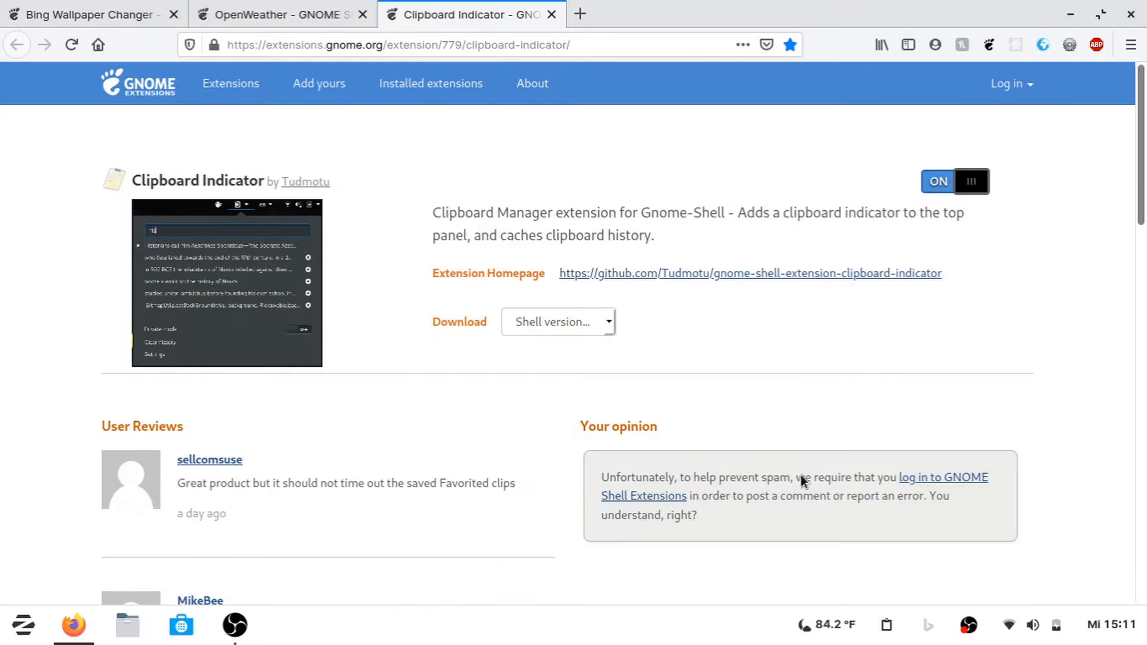
Refresh the Bing wallpaper immediately and check the desktop background before returning to the browser.
click(932, 632)
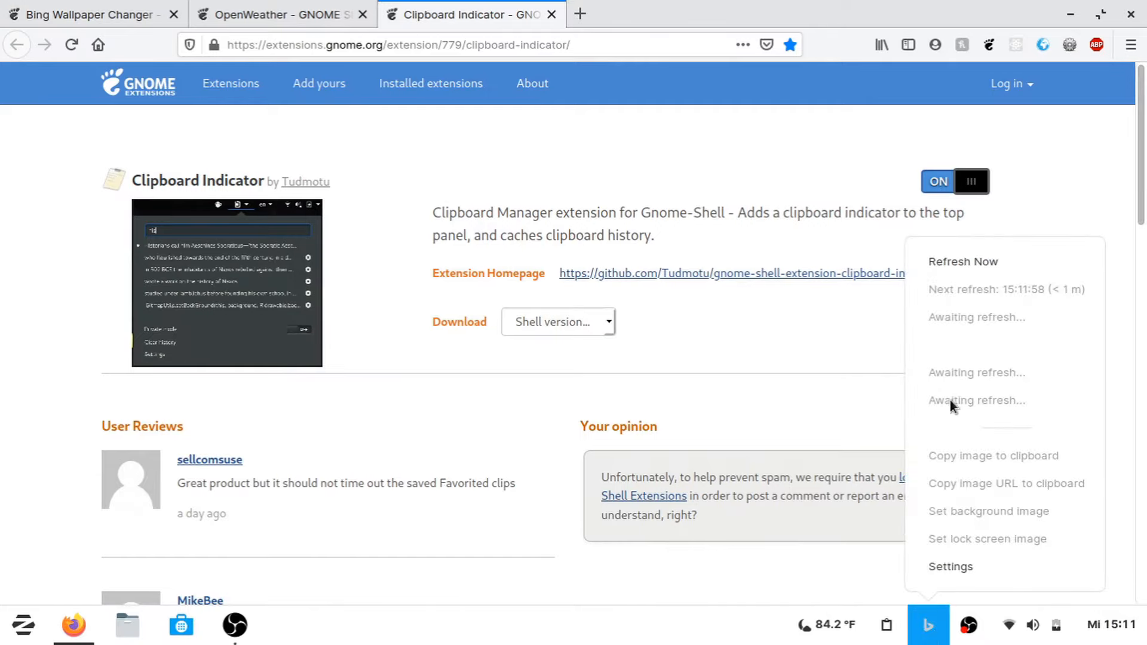
click(958, 266)
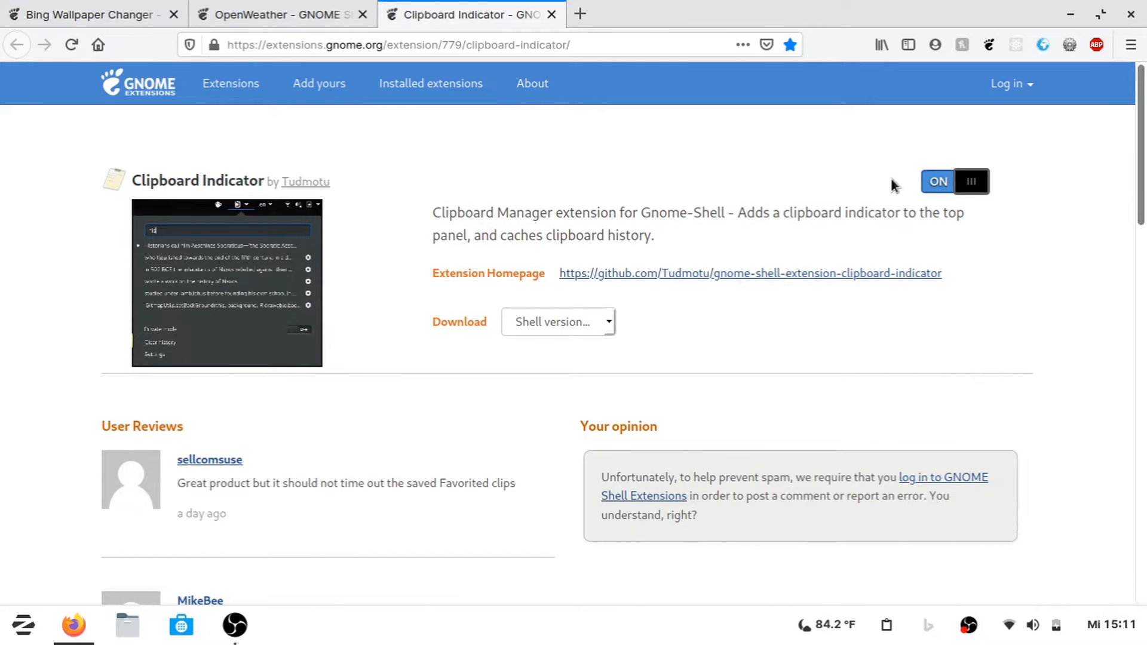
click(1070, 14)
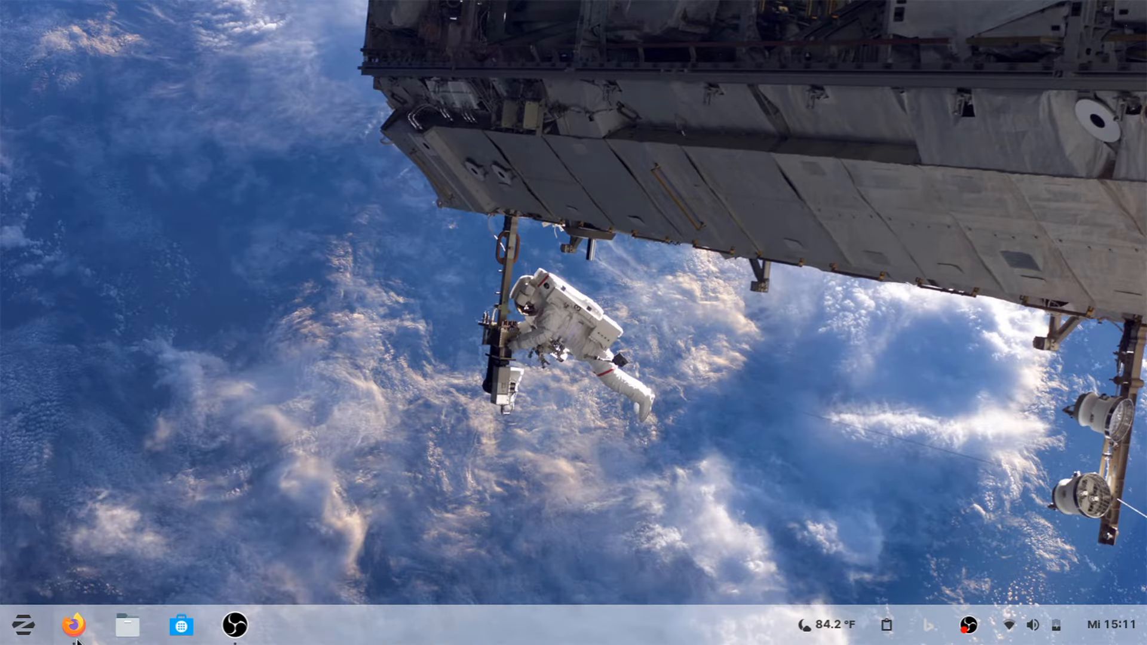
mouse_move(73, 625)
click(214, 507)
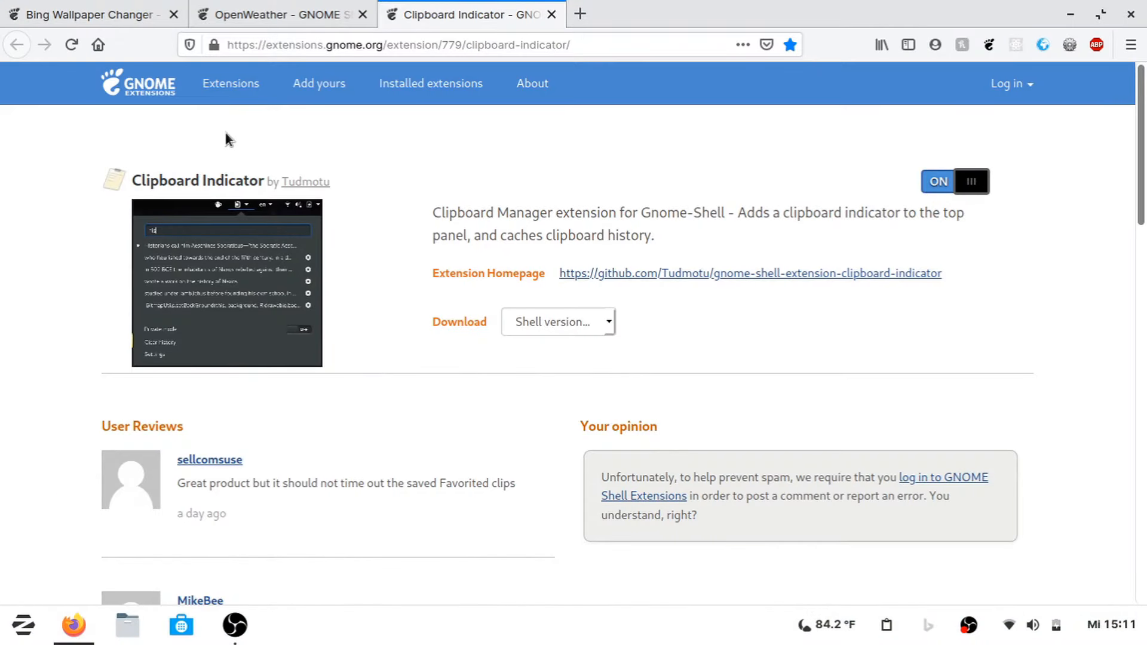
Search the extensions for "cpu p" and install CPU Power Manager.
click(235, 101)
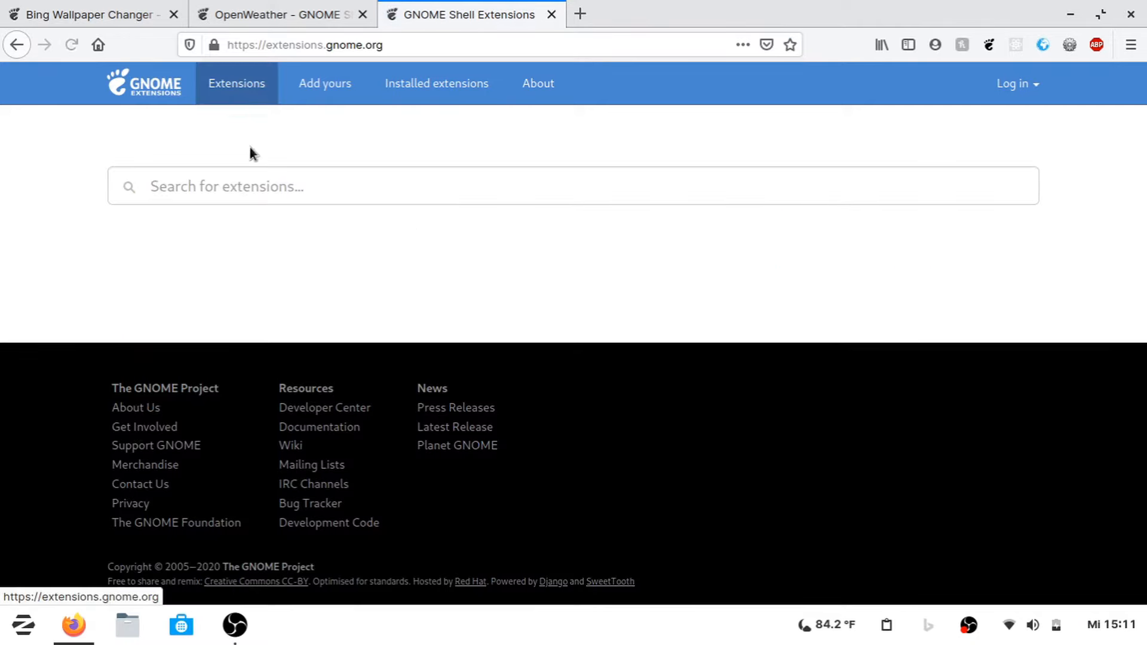
click(256, 185)
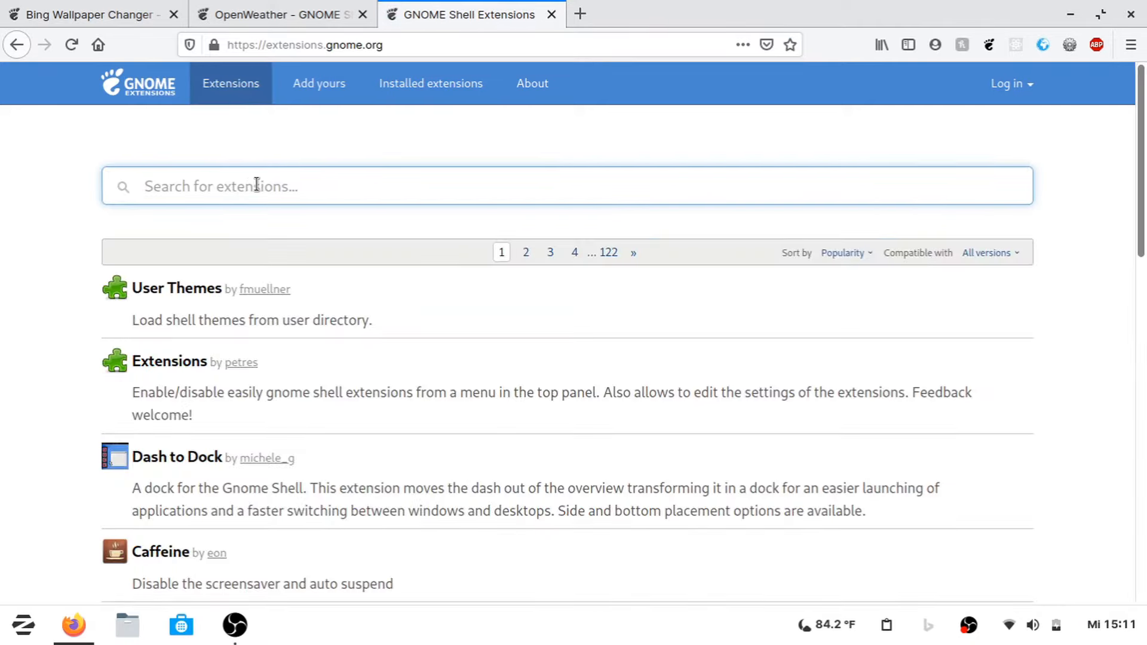
text(cpu p)
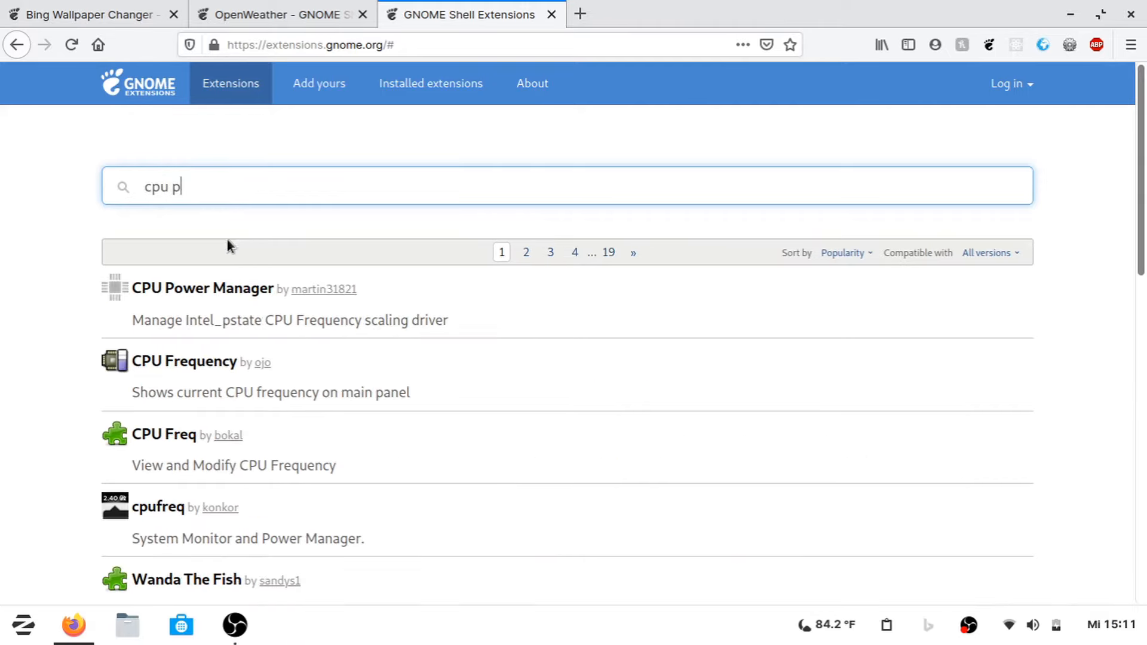
click(208, 289)
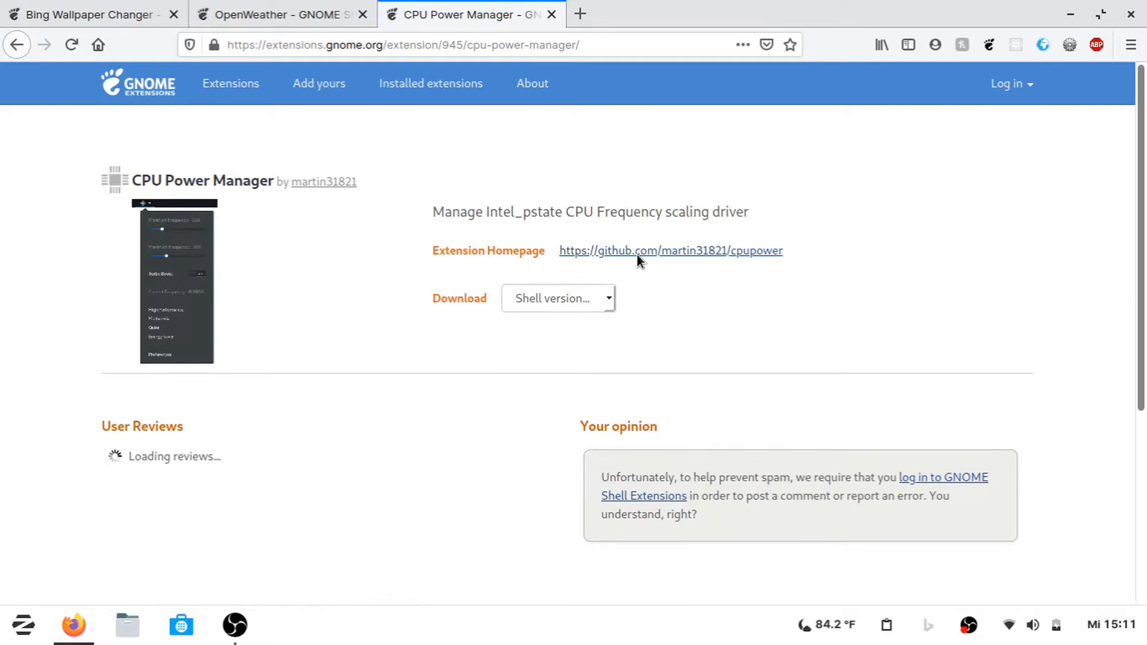
click(951, 176)
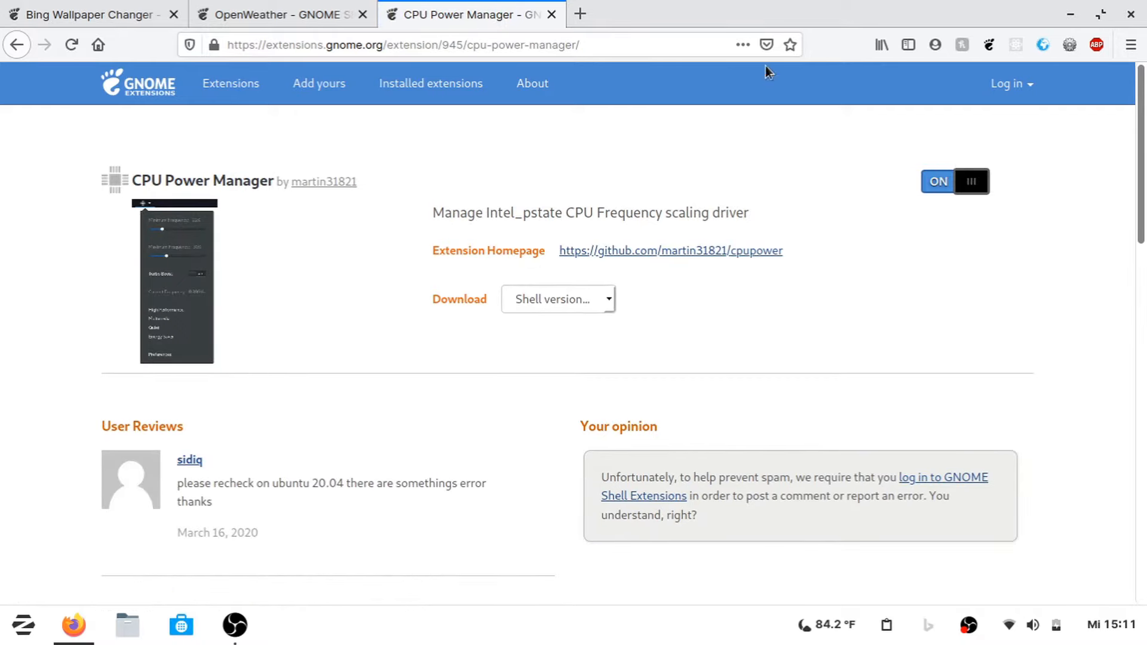
click(651, 366)
Search the extensions for "unite" and install the Unite extension.
click(230, 83)
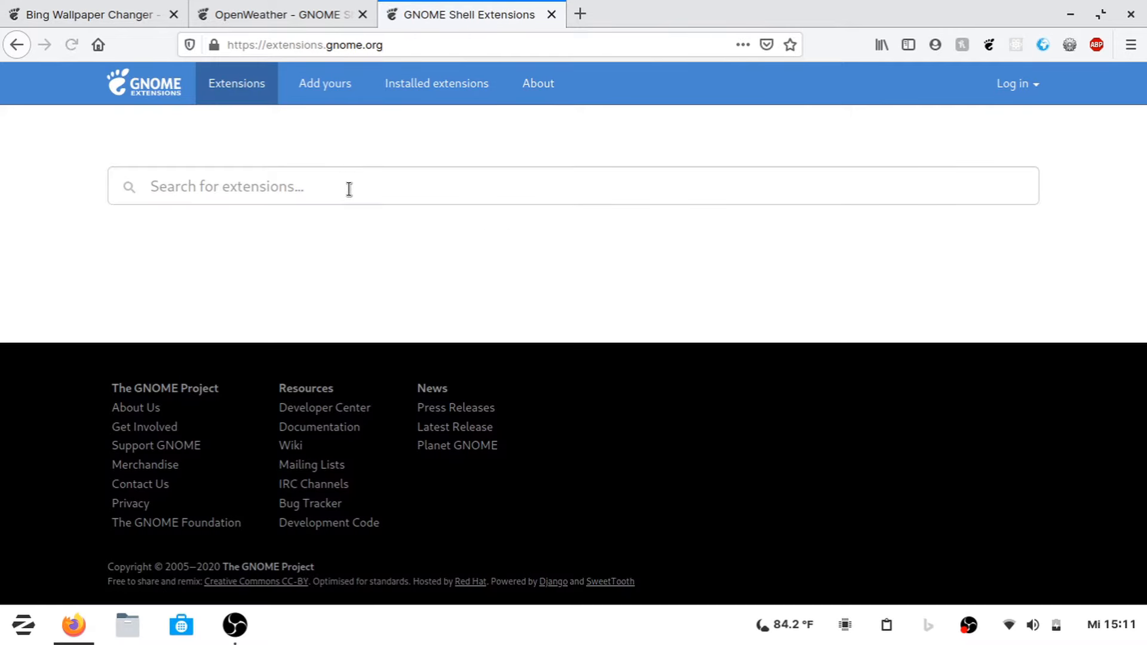
text(unite)
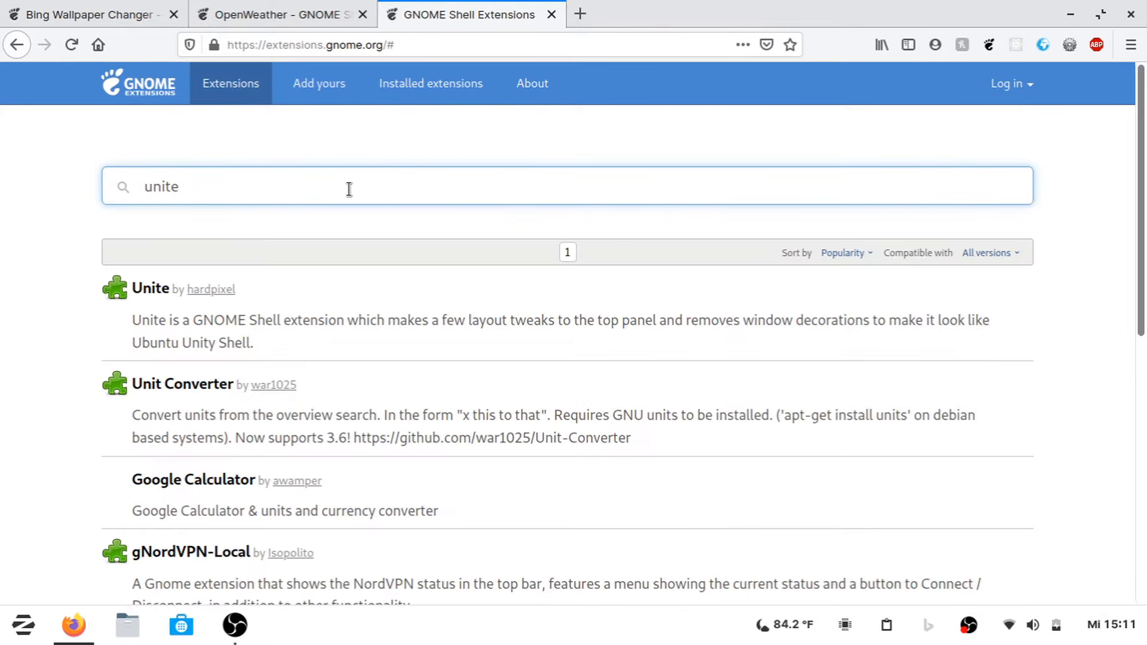
click(154, 291)
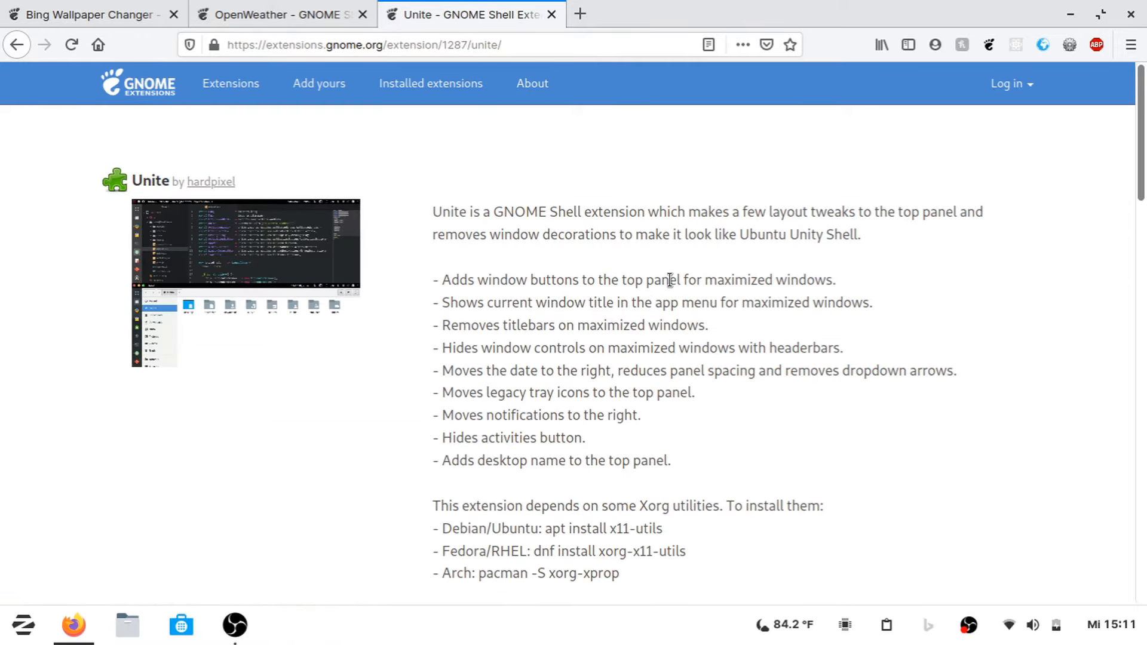
click(938, 181)
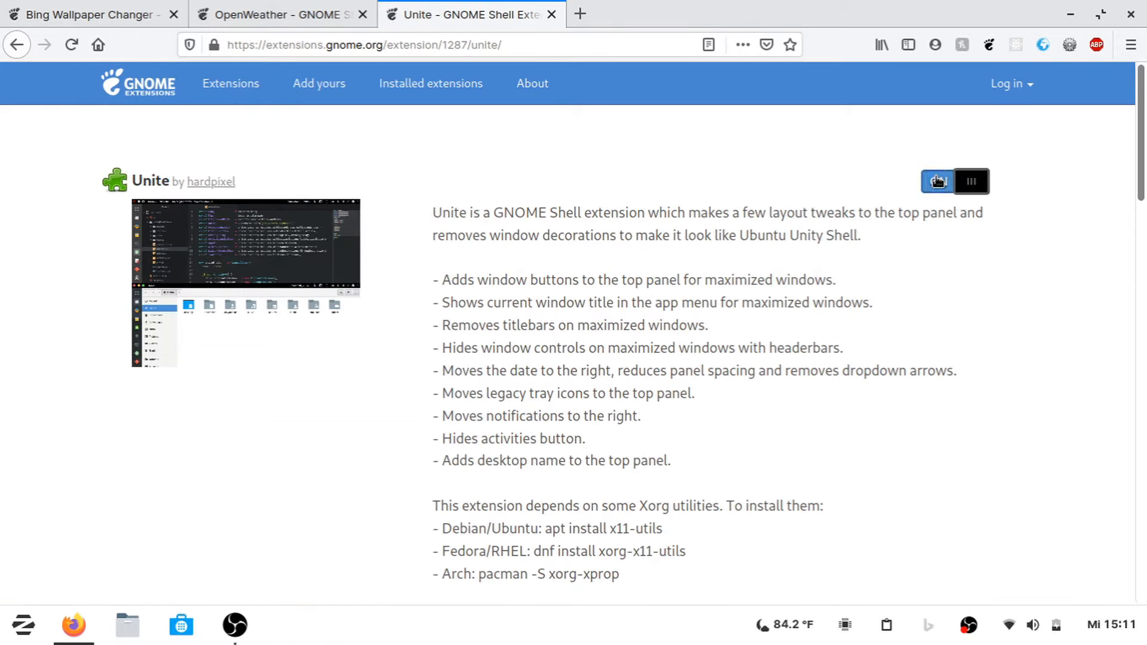
click(644, 373)
Search the web for "gnome ant theme".
click(220, 87)
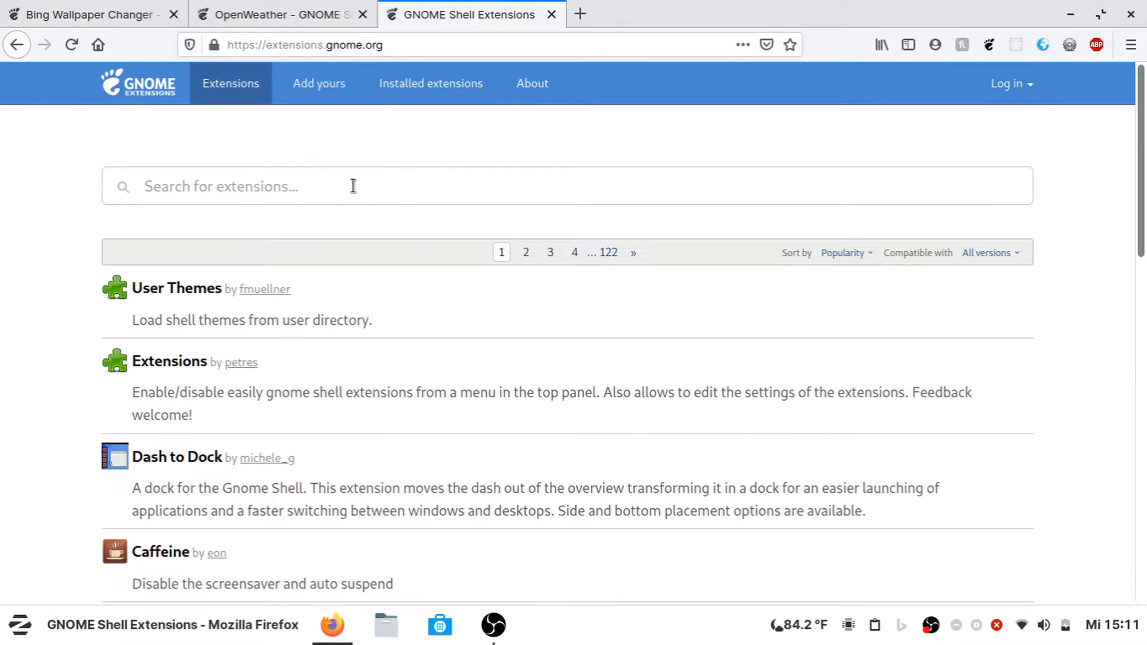
click(353, 186)
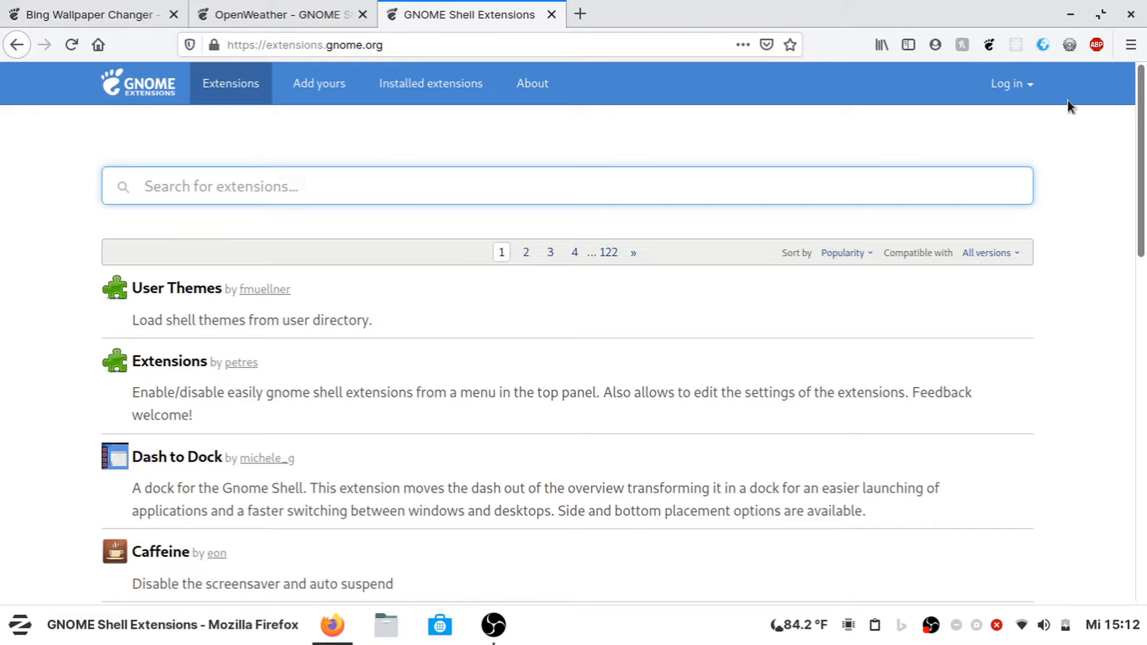
click(698, 44)
key(ctrl+a)
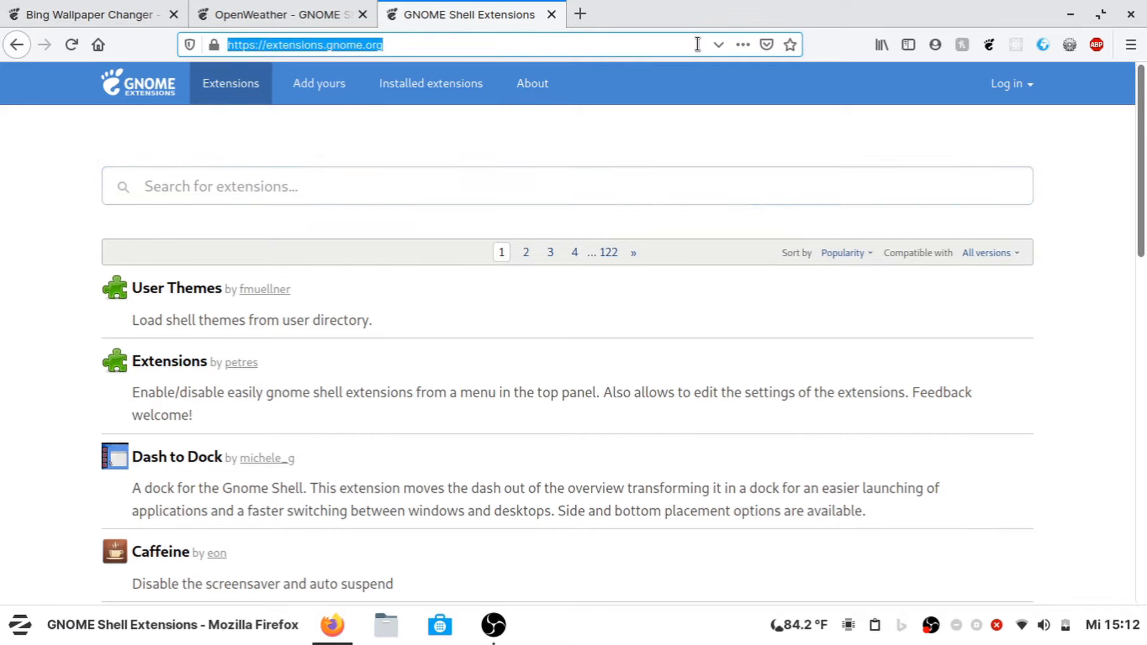
text(gnome ant h)
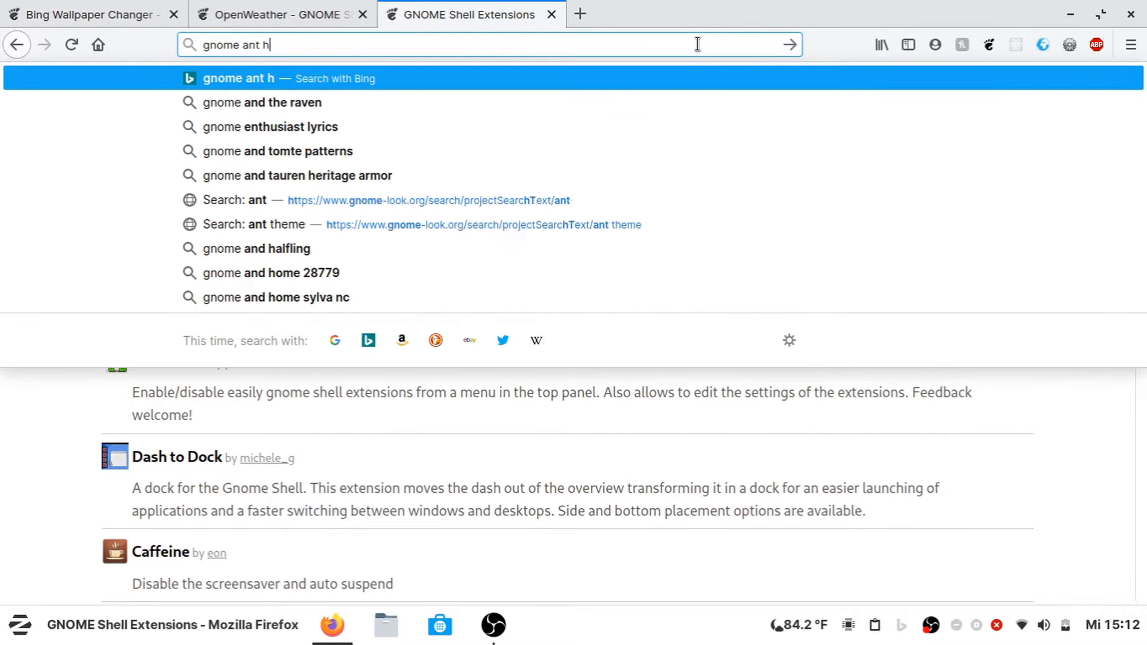
key(BackSpace)
text(theme)
key(Return)
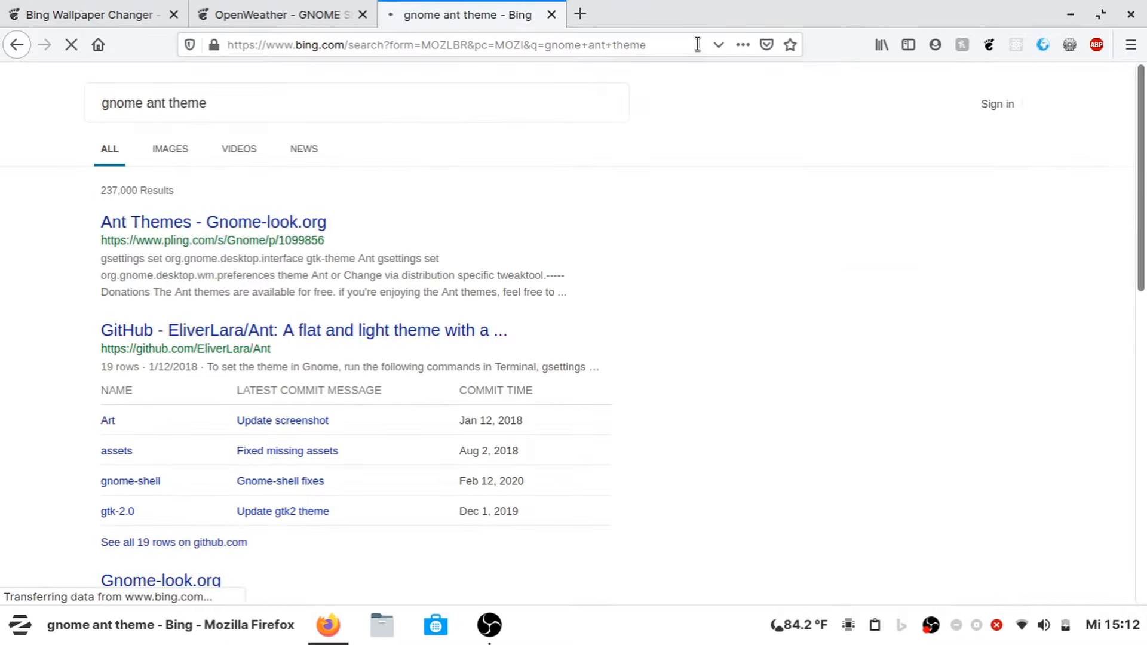
Open Gnome-look.org from the search results, search it for "ant" and open the Ant Themes page.
scroll(214, 359, down, 4)
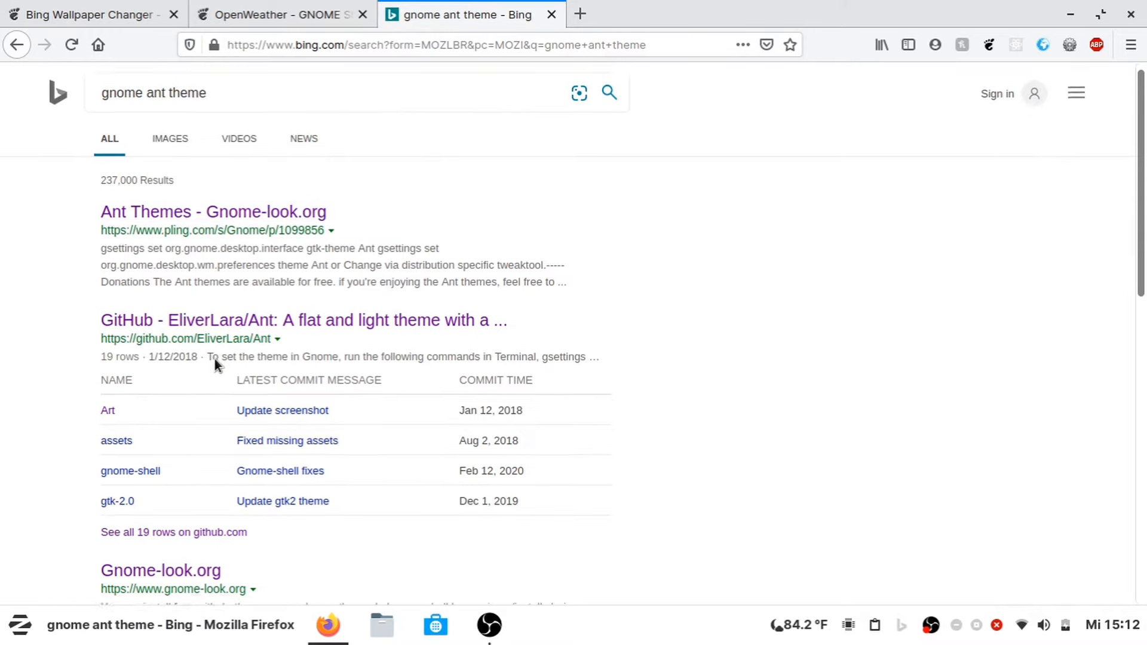
scroll(214, 359, down, 1)
click(175, 300)
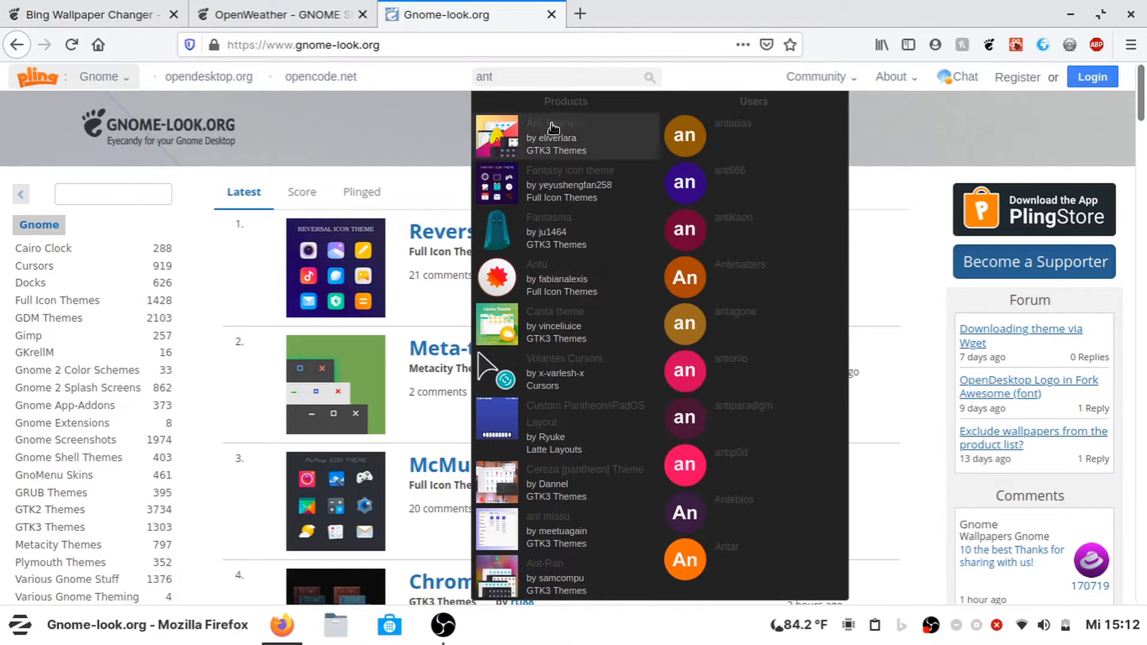
click(551, 123)
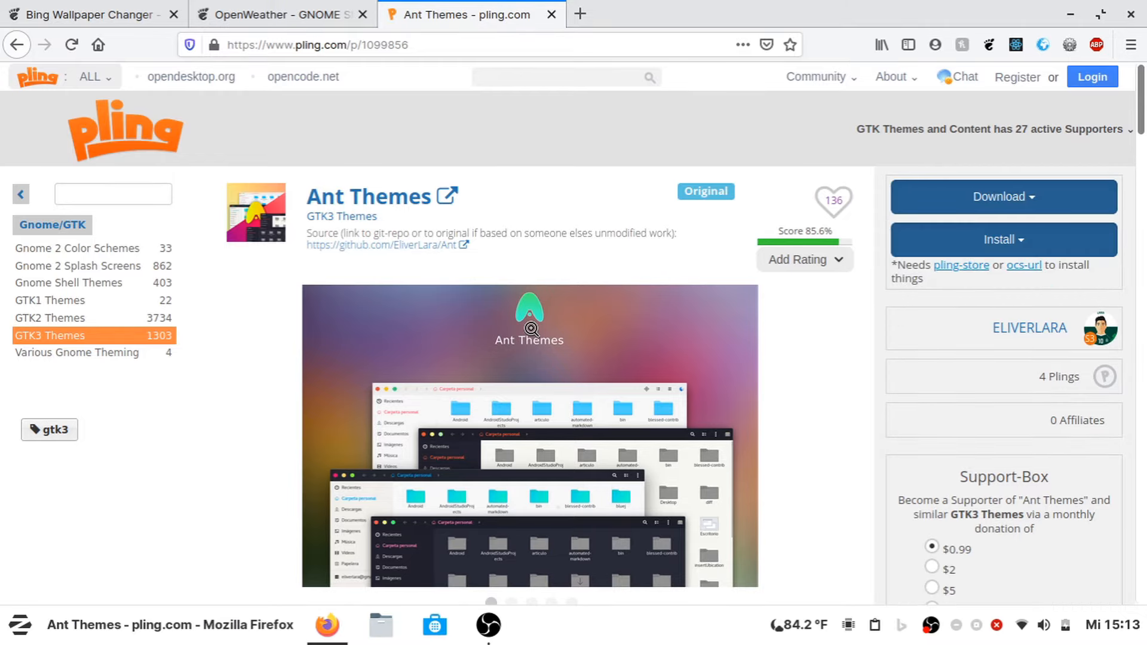
Download Ant-Dracula-Slim.tar from the Ant Themes page and open it with Files.
click(1002, 196)
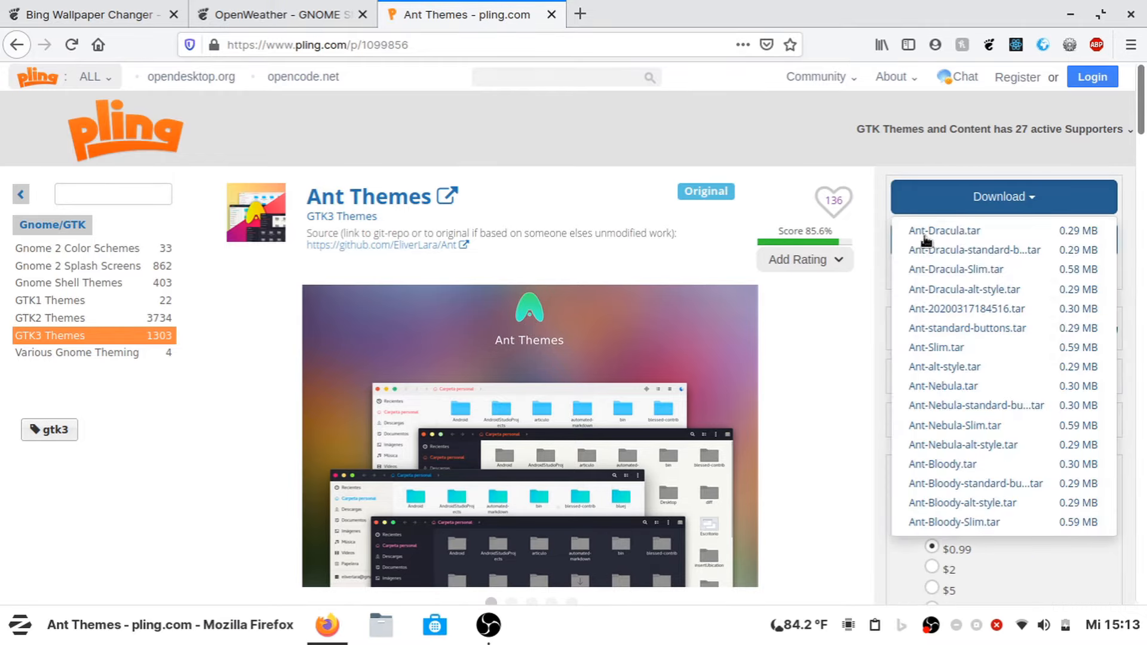
click(931, 272)
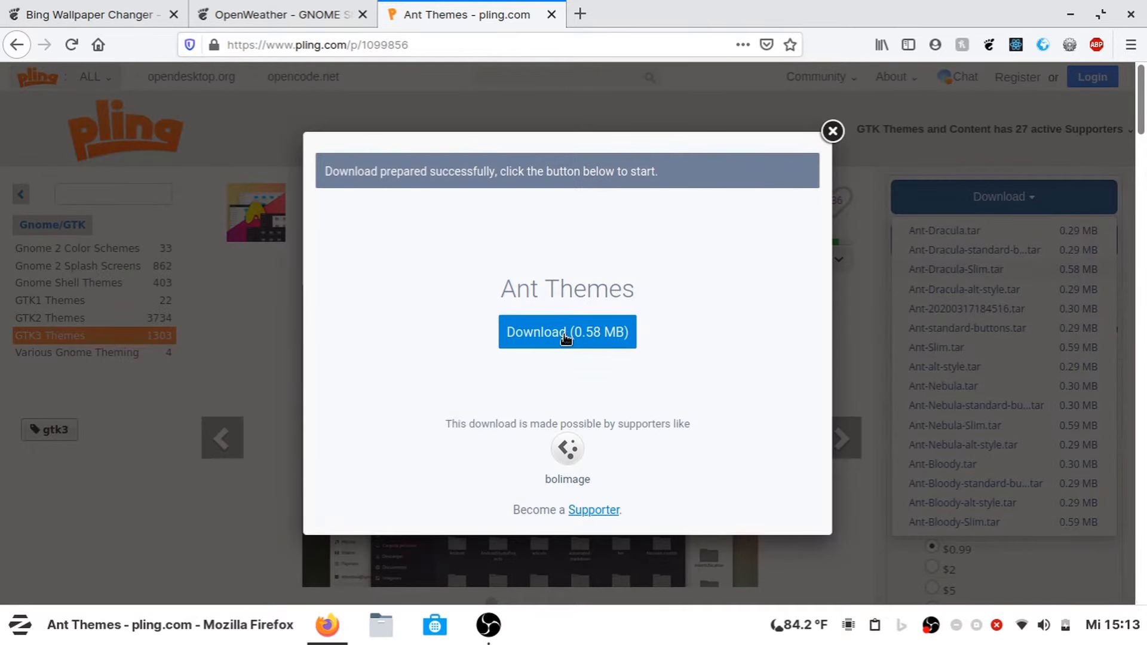
click(564, 336)
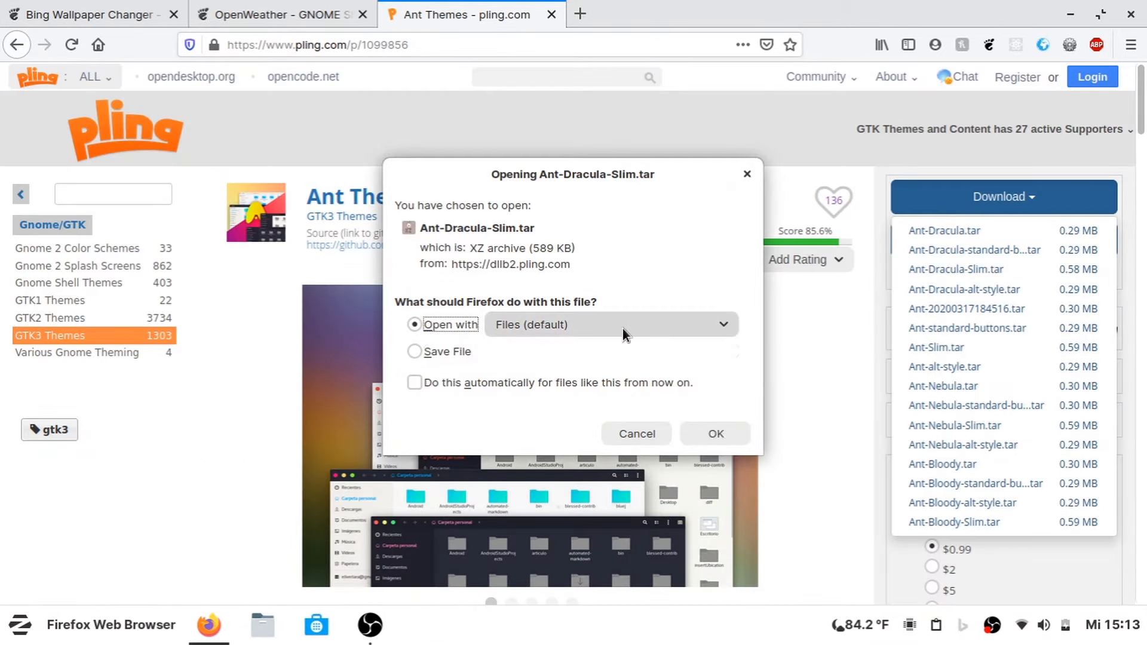
click(716, 434)
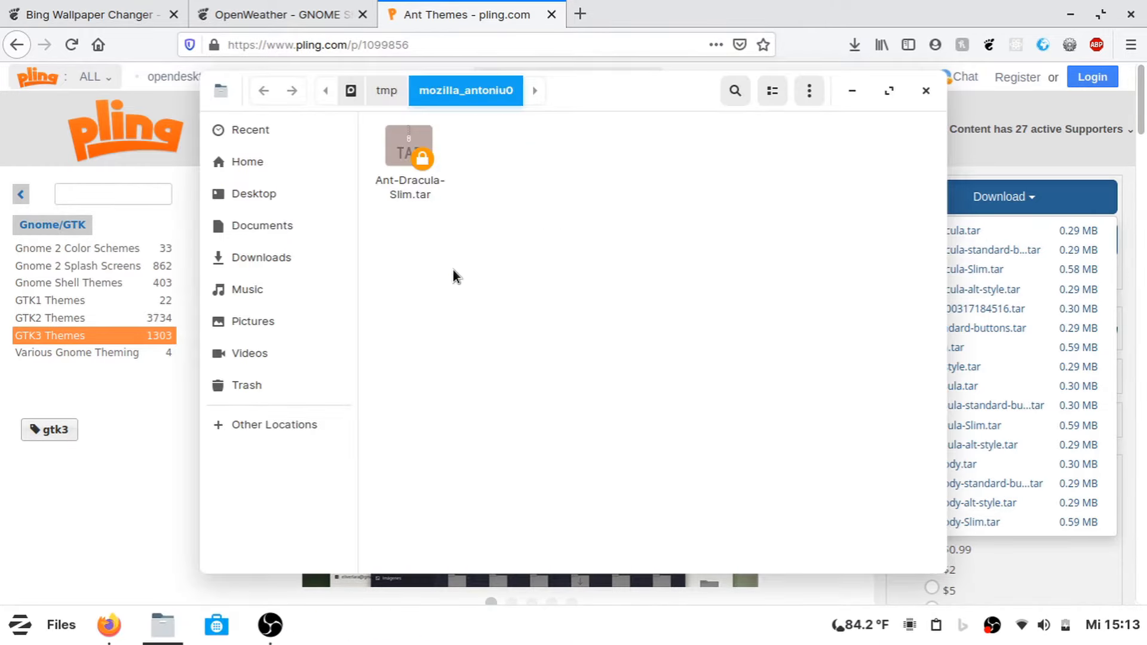
Open the downloaded Ant-Dracula-Slim.tar in Archive Manager.
drag(529, 297, 393, 159)
click(436, 230)
click(398, 138)
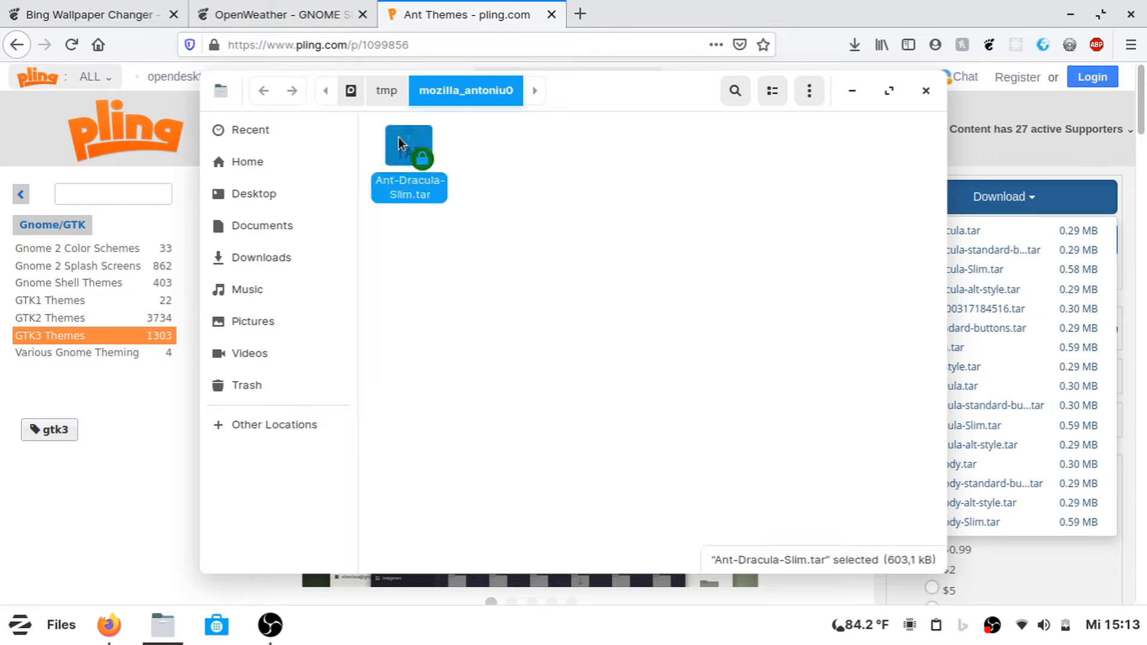
double_click(399, 143)
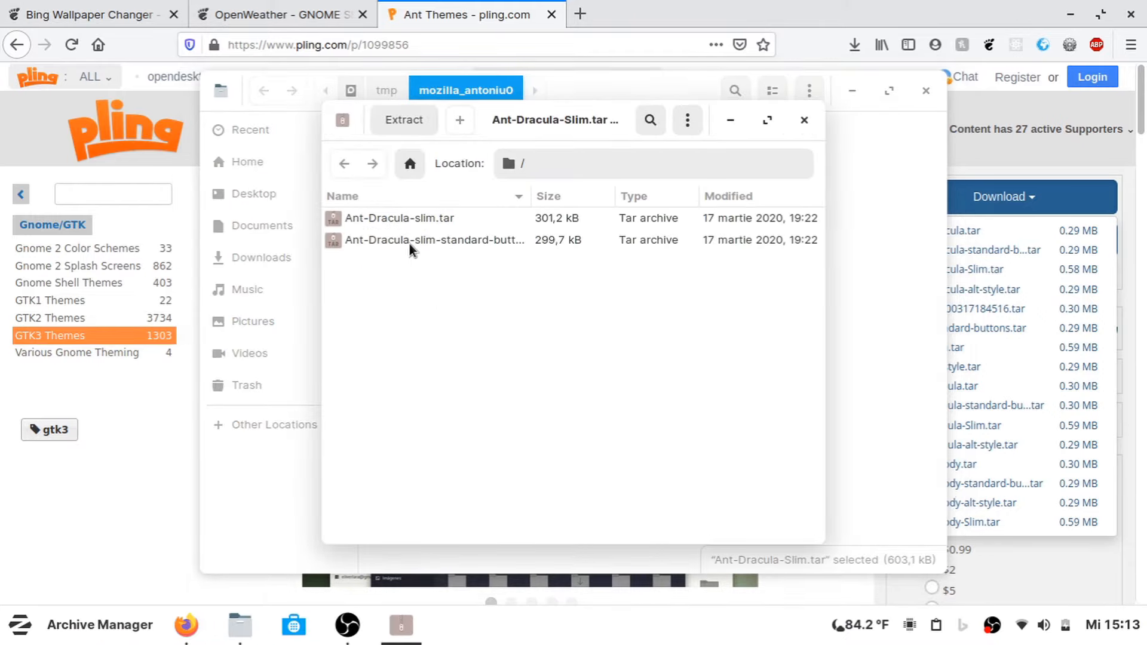
Extract both tar archives inside Ant-Dracula-Slim.tar into the Downloads folder and close the archive and file windows.
click(434, 216)
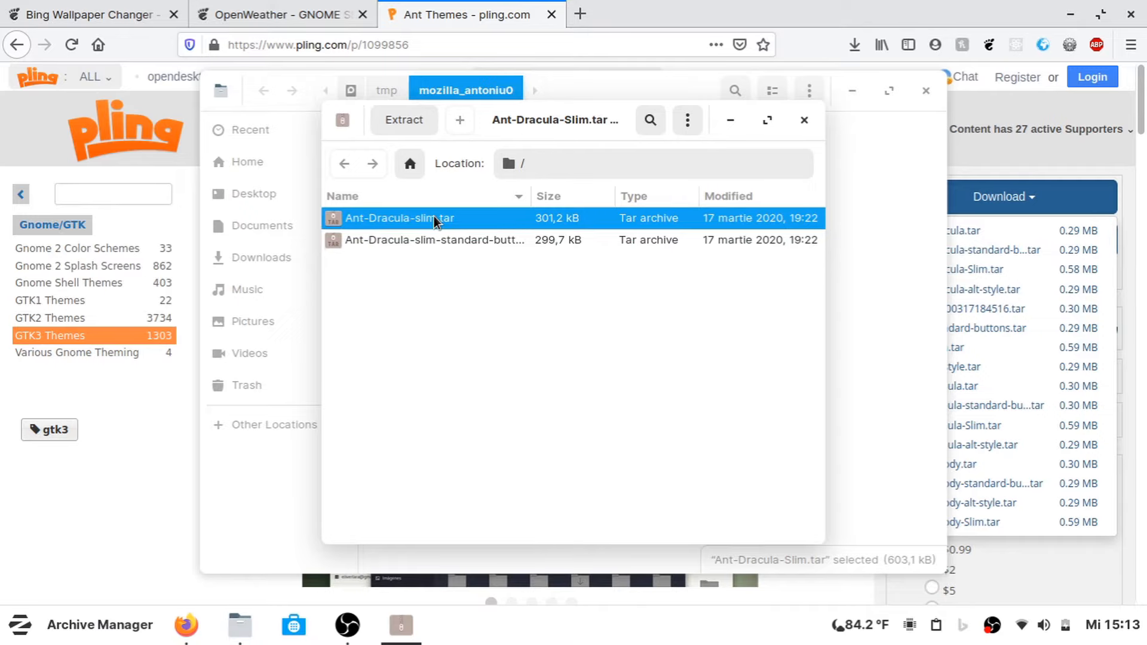
key(ctrl+a)
click(392, 117)
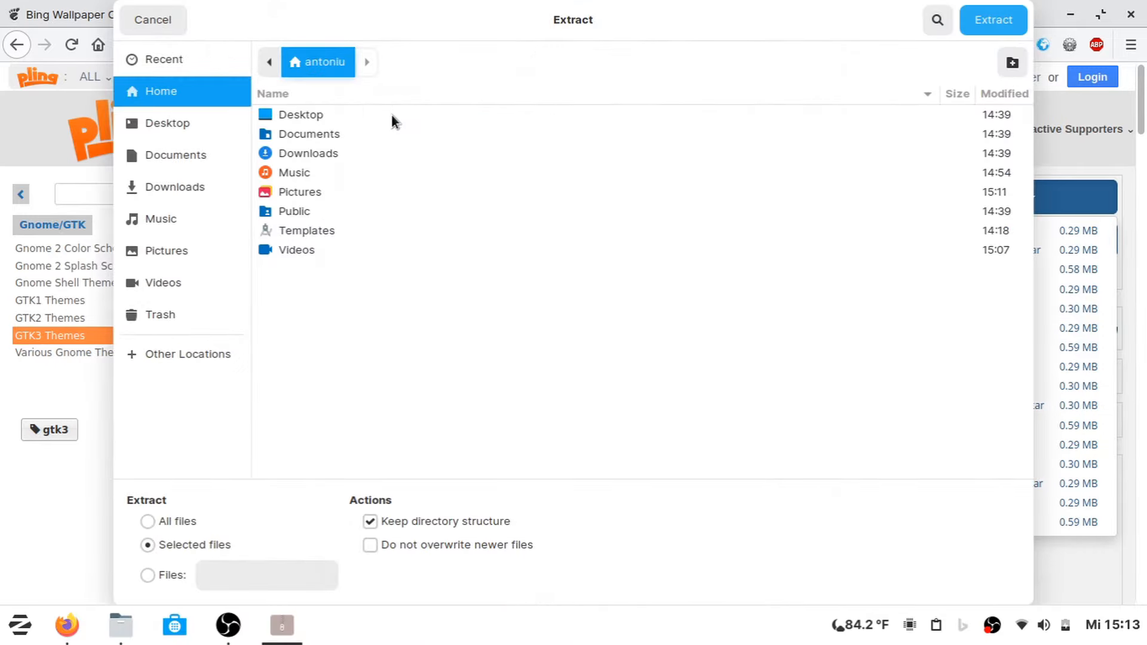
double_click(282, 153)
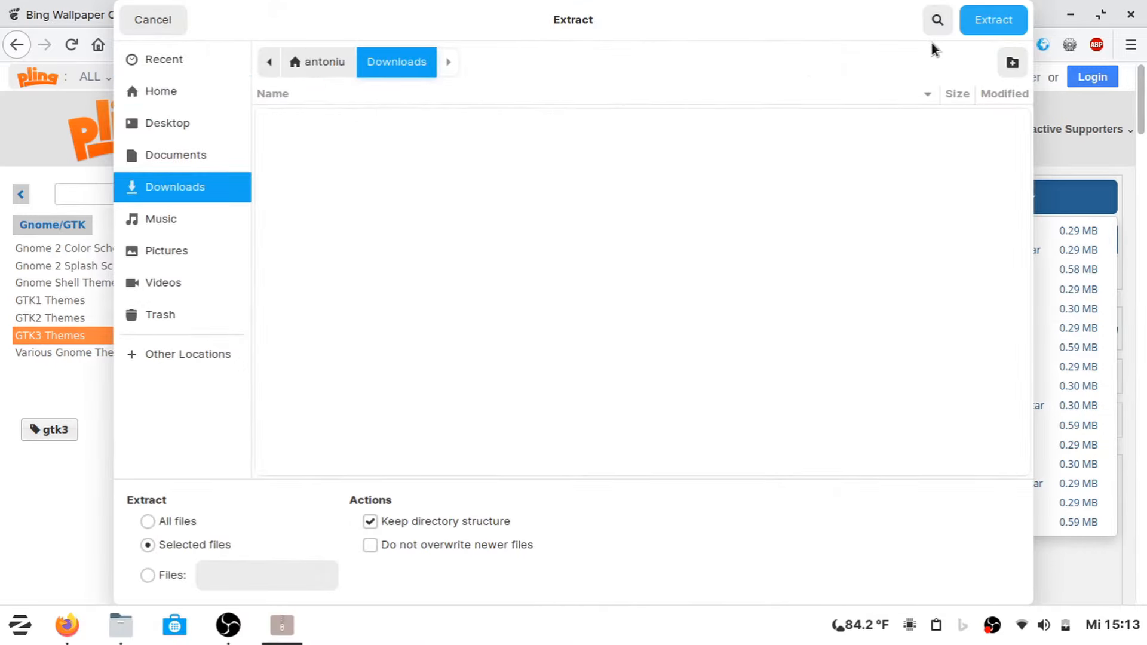
click(980, 19)
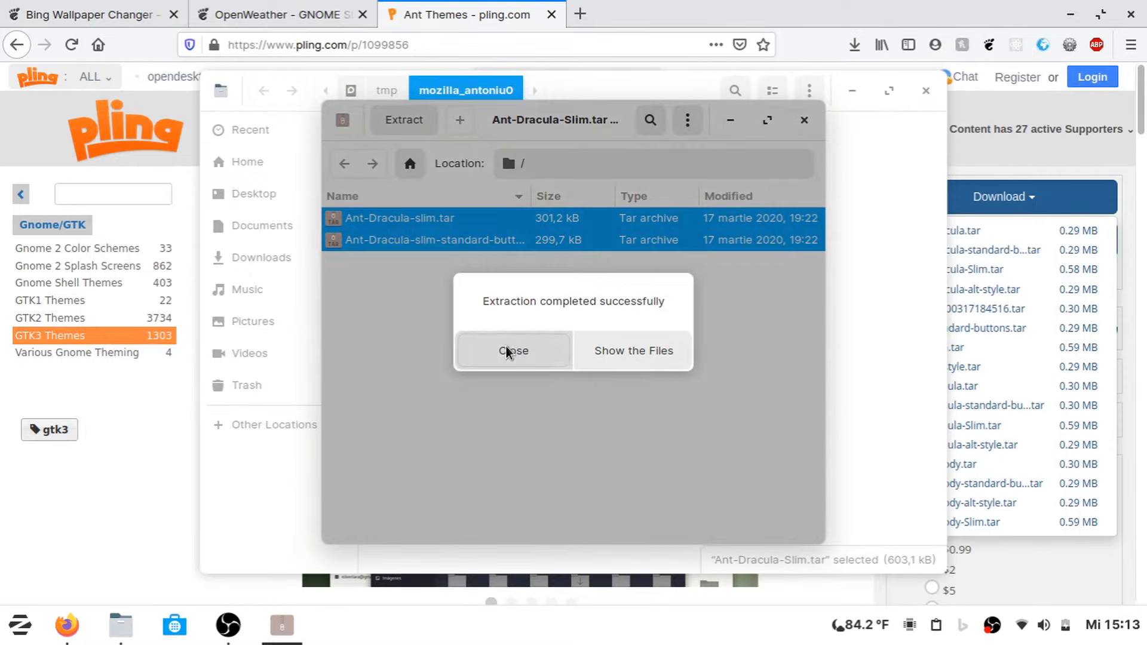
click(506, 348)
click(804, 120)
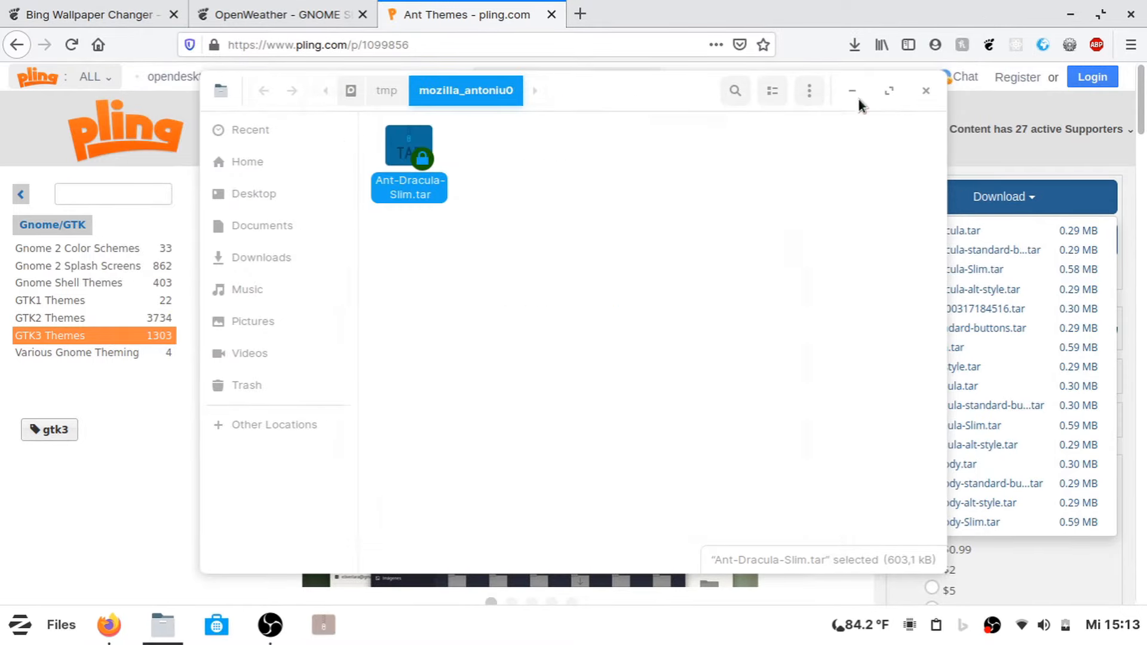
click(926, 91)
Download Ant-Slim.tar from the Ant Themes page and extract its contents into the Downloads folder.
click(958, 350)
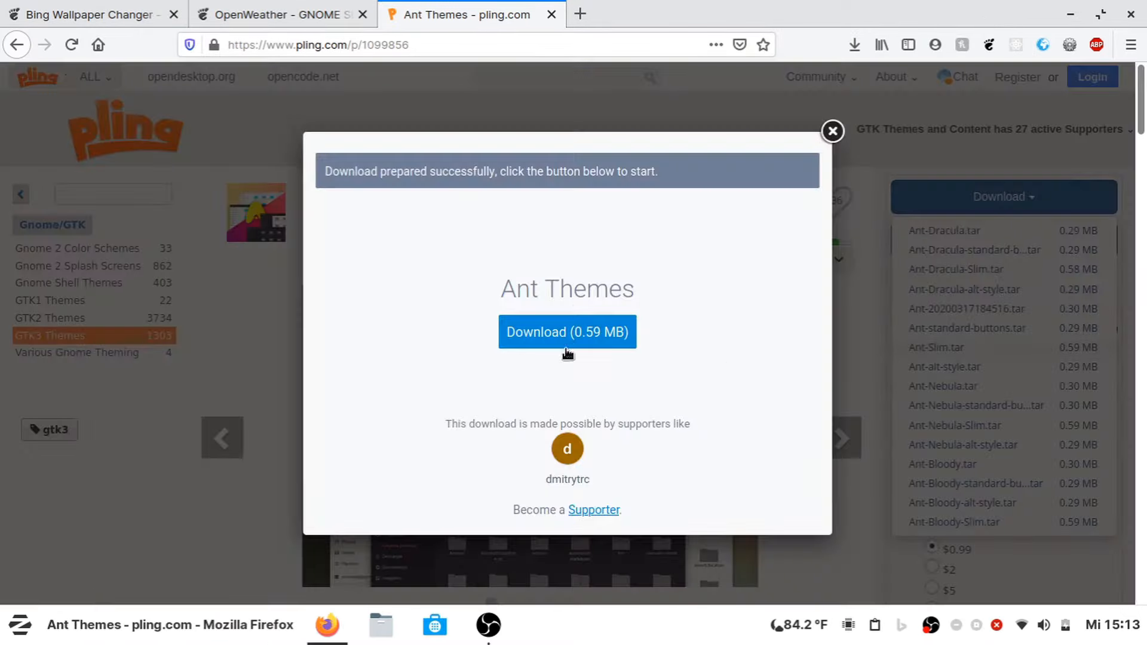
click(566, 332)
click(698, 432)
double_click(499, 157)
click(401, 118)
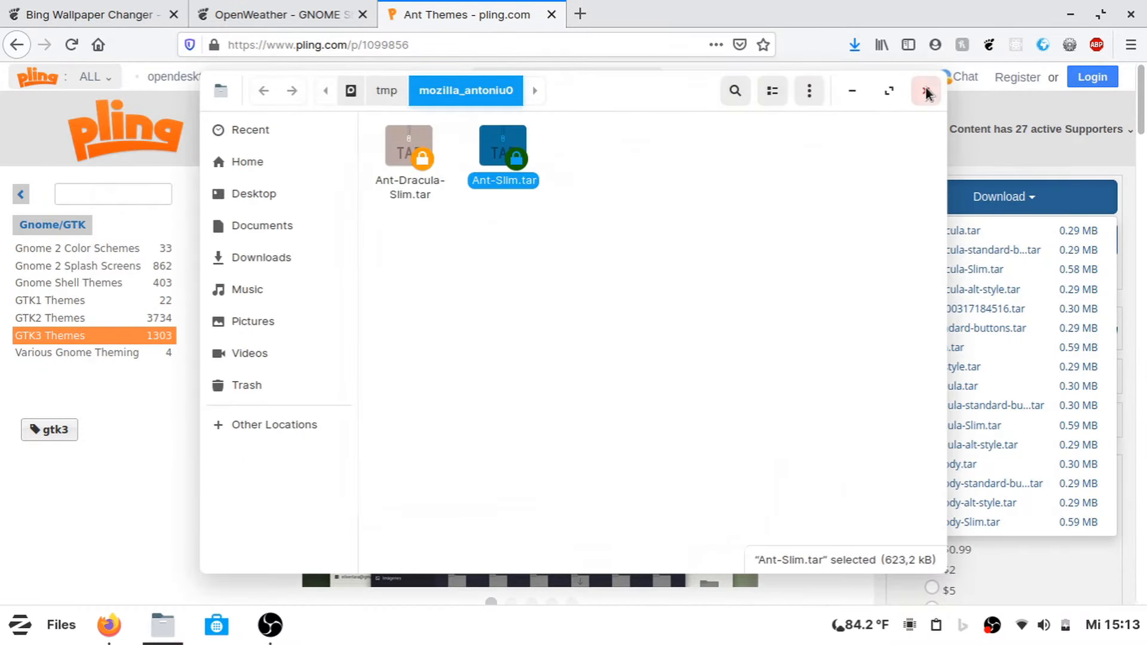
click(926, 91)
Download Ant-Nebula-Slim.tar from the Ant Themes page and extract its contents into the Downloads folder.
click(956, 426)
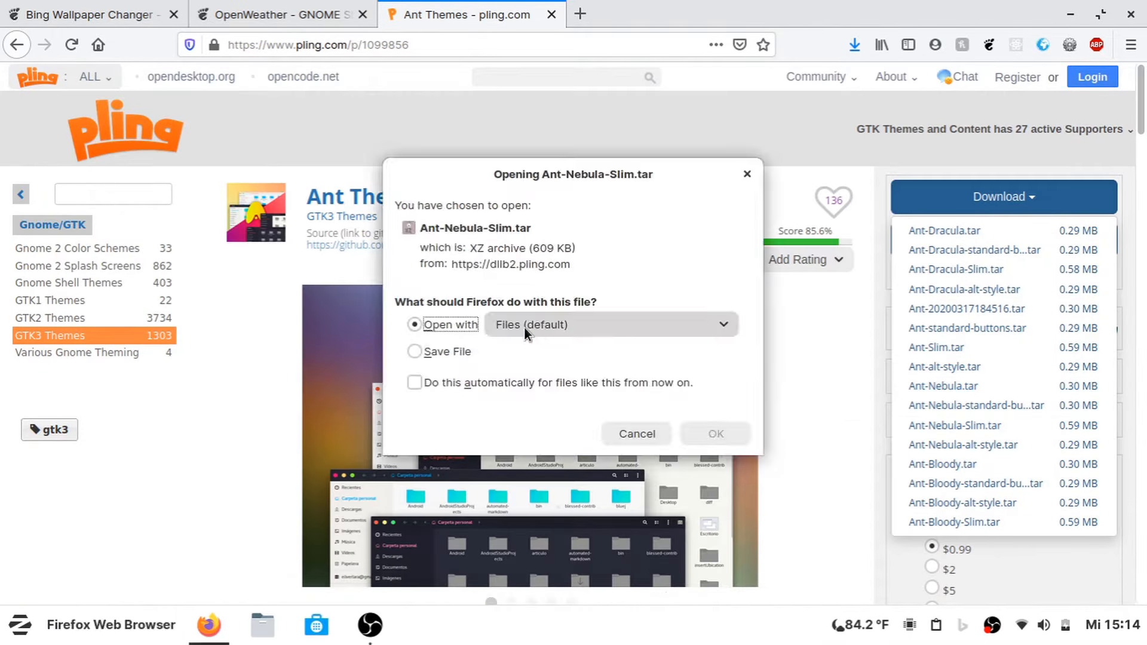
click(697, 431)
double_click(472, 174)
click(401, 120)
click(174, 184)
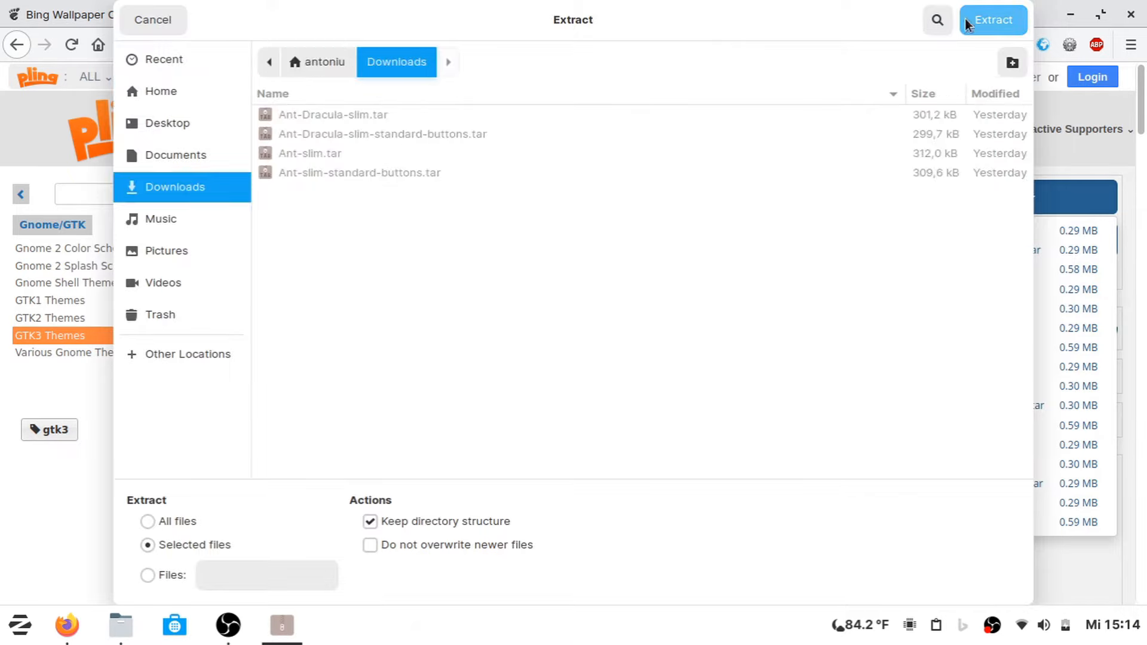
click(996, 18)
click(804, 121)
click(926, 91)
Download Ant-Bloody-Slim.tar from the Ant Themes page and open it in Archive Manager.
click(973, 522)
click(570, 334)
click(713, 433)
double_click(420, 147)
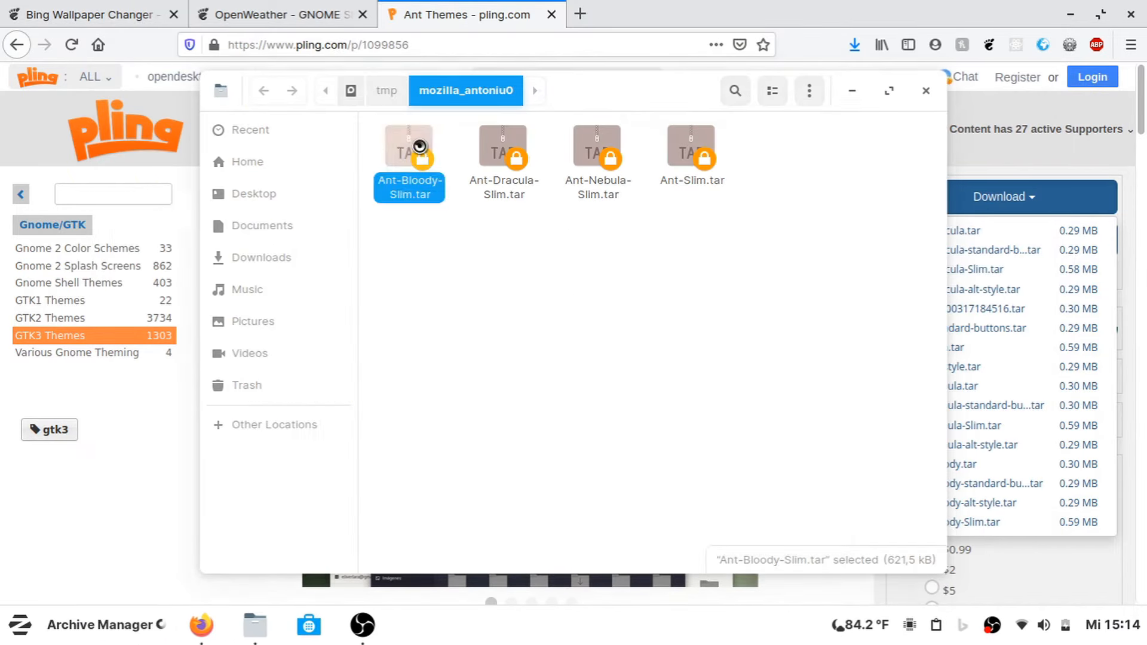
Extract the contents of Ant-Bloody-Slim.tar into the Downloads folder and close the file windows and the browser.
click(402, 122)
click(174, 187)
click(994, 20)
click(805, 121)
click(926, 90)
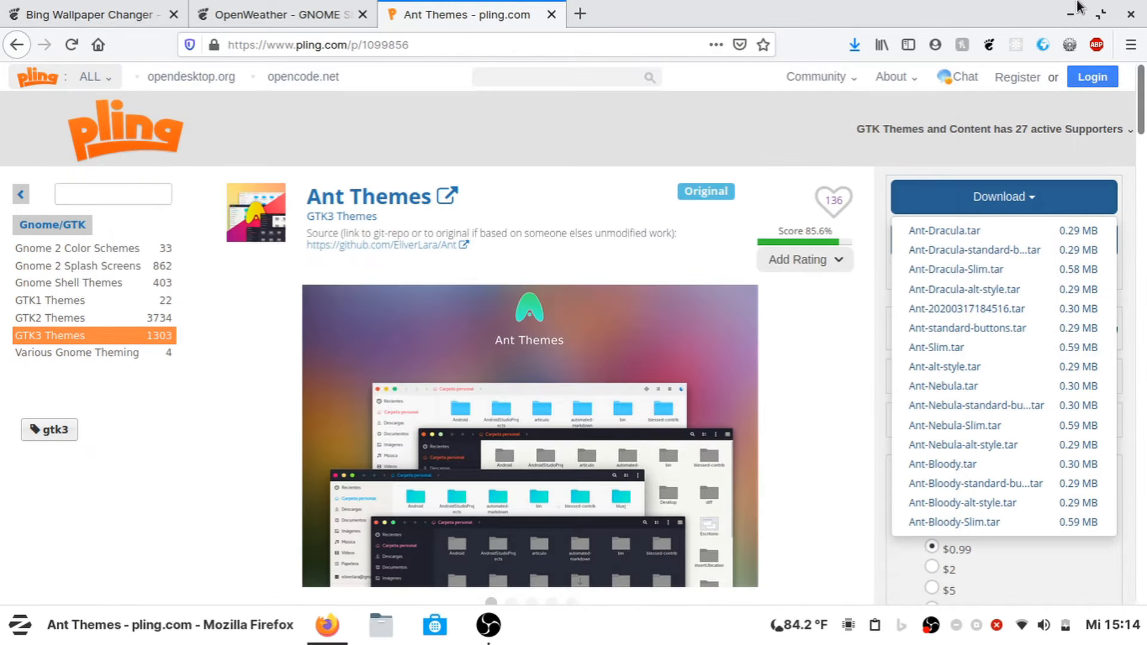
click(1132, 12)
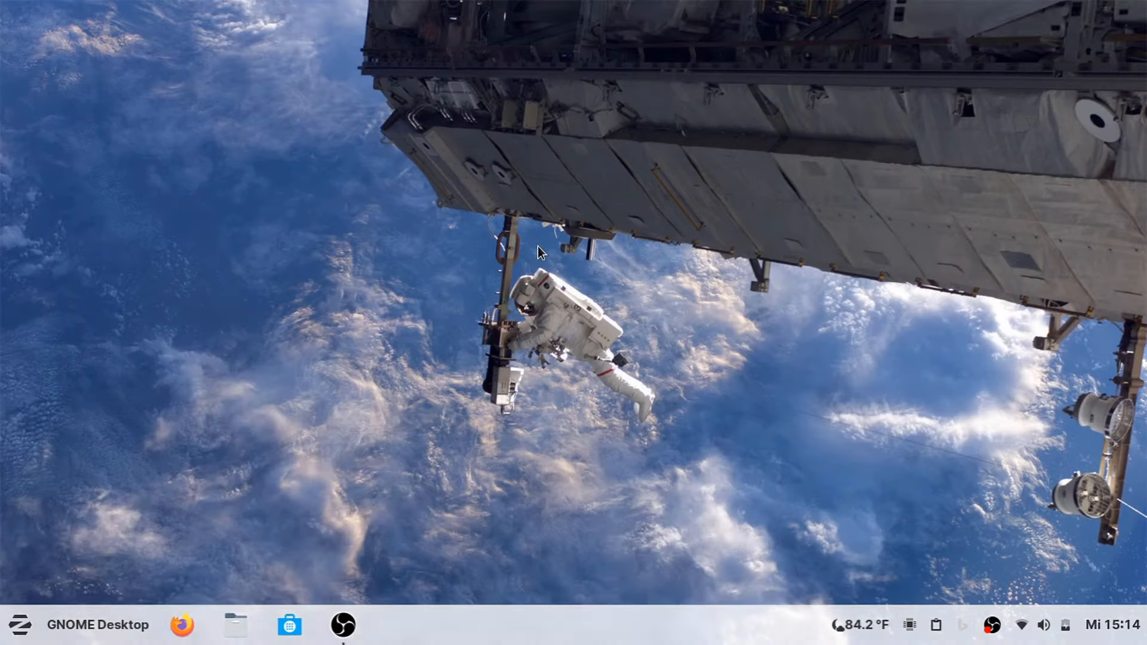
Open the Software store in a maximized window and search it for "atom".
click(20, 628)
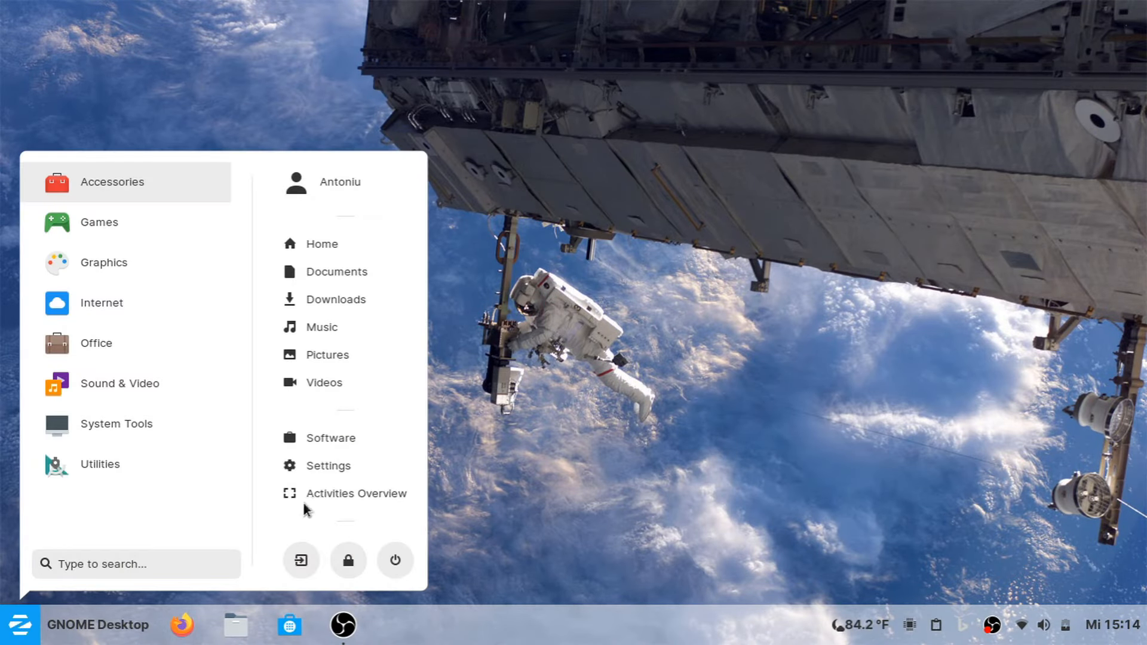
click(316, 442)
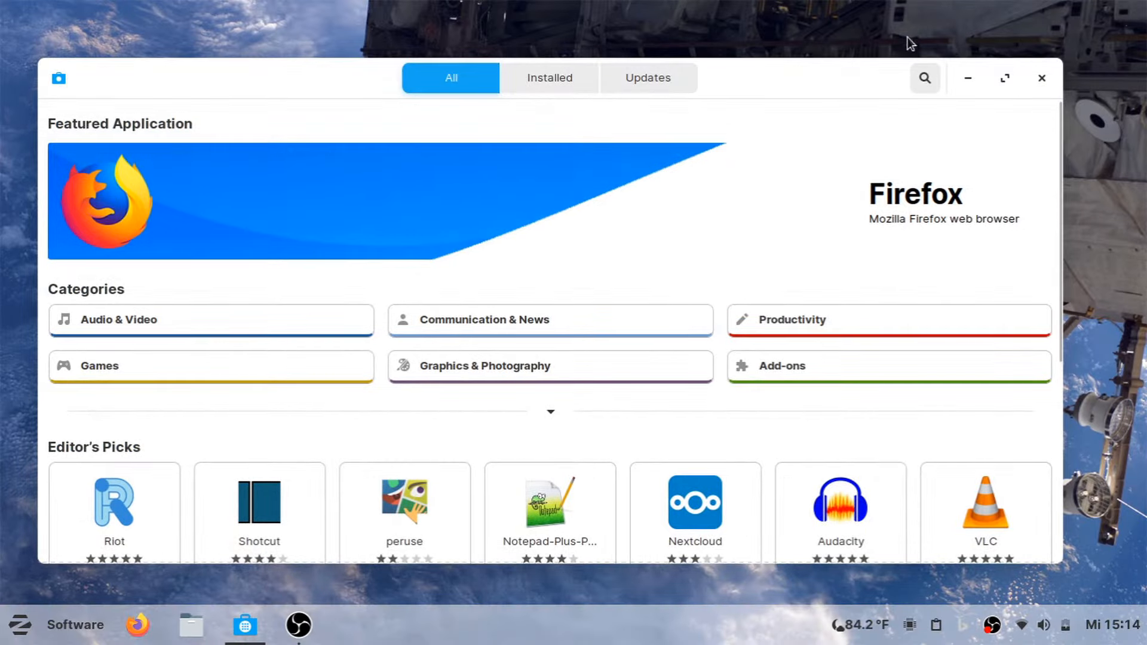
click(1006, 75)
click(1009, 18)
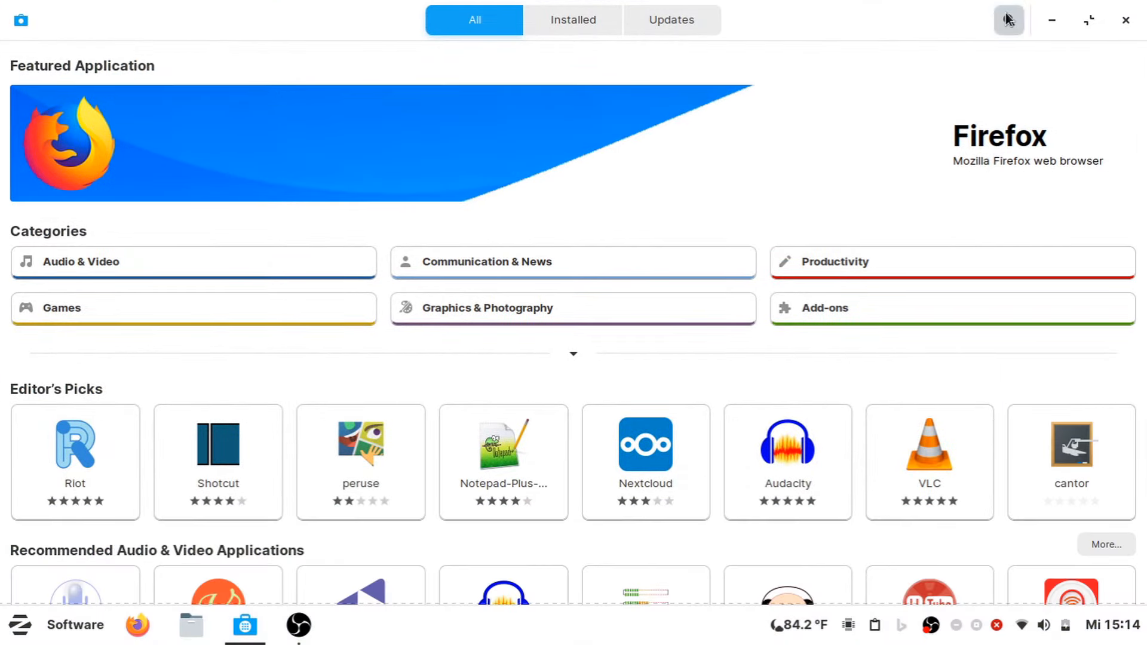
text(atom)
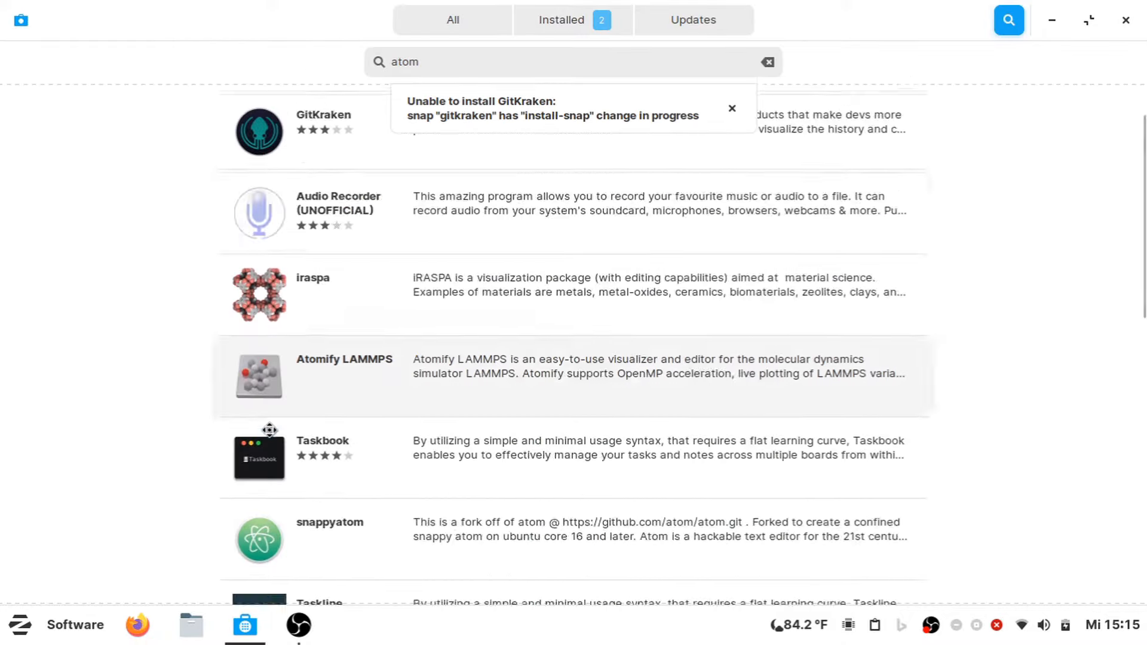
scroll(269, 430, down, 12)
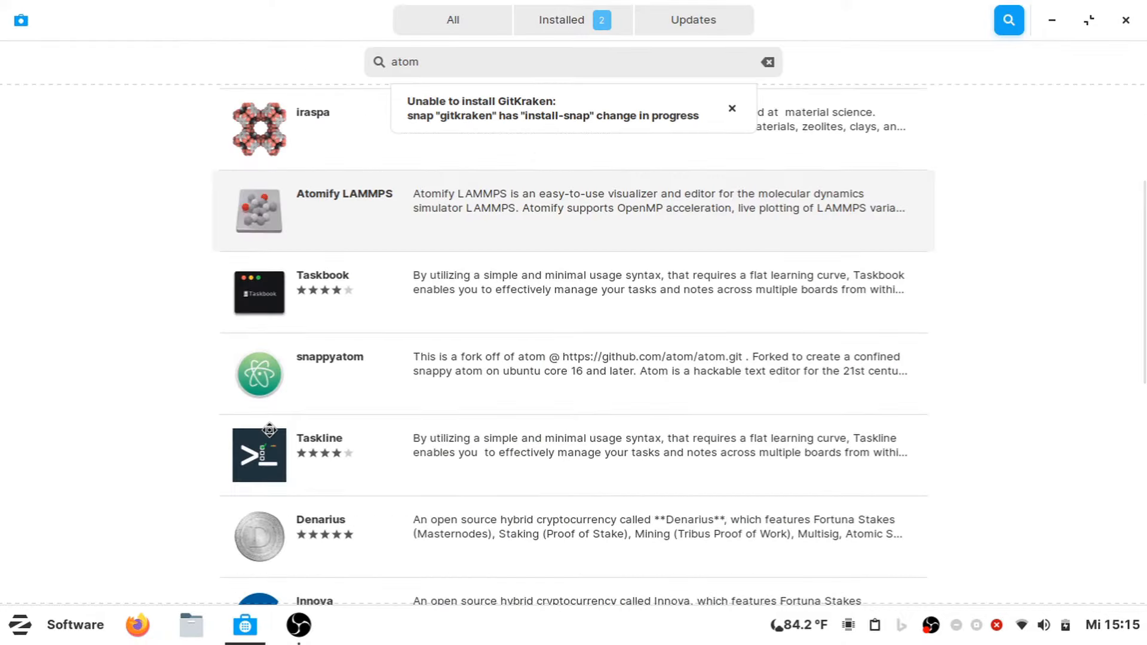
Search the store for "visual studio code" and install Visual Studio Code.
text(visual )
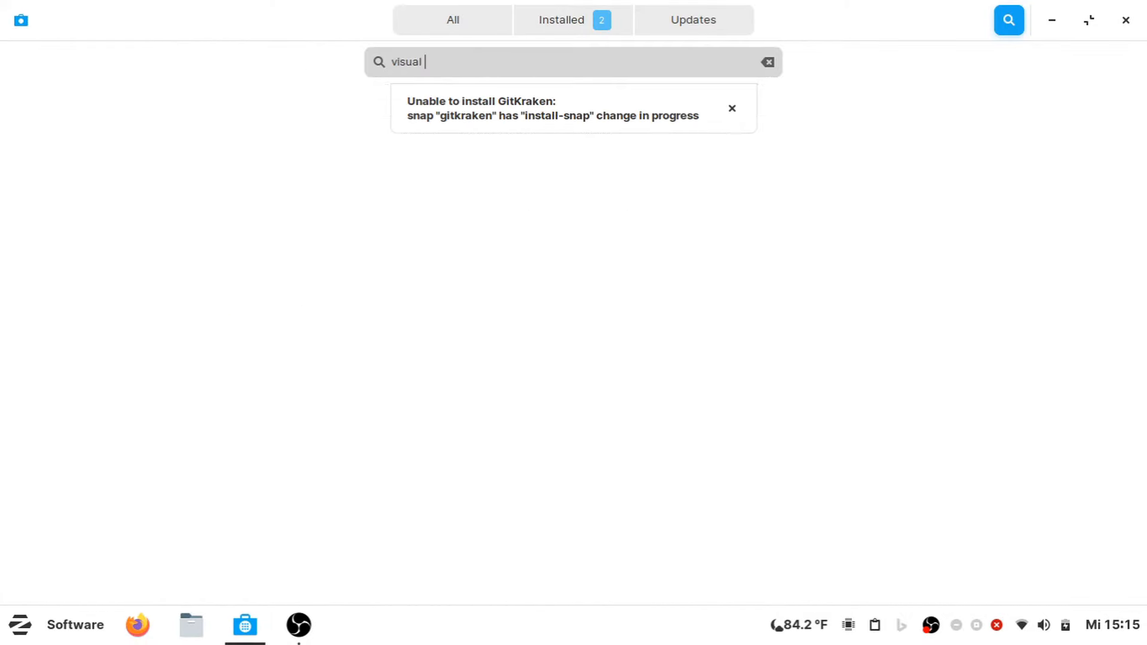
text(studio code)
click(467, 119)
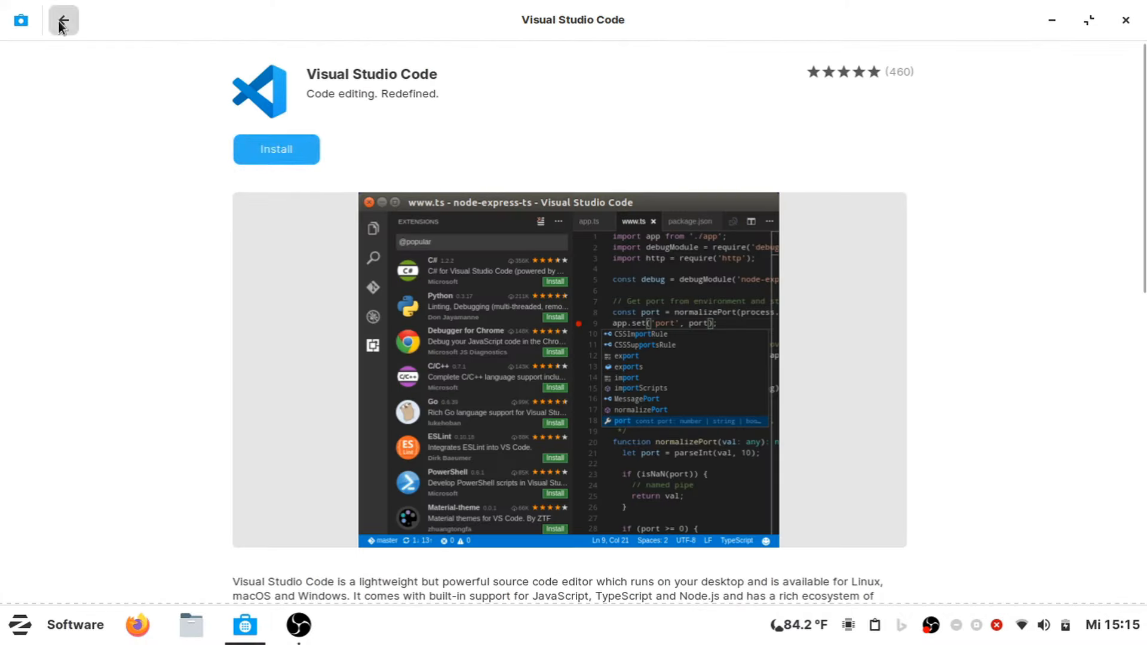
click(274, 146)
click(62, 21)
Search the store for "sublime", install Sublime Text and look at the Sublime Merge page.
drag(392, 63, 488, 65)
text(sublime)
click(306, 152)
click(275, 150)
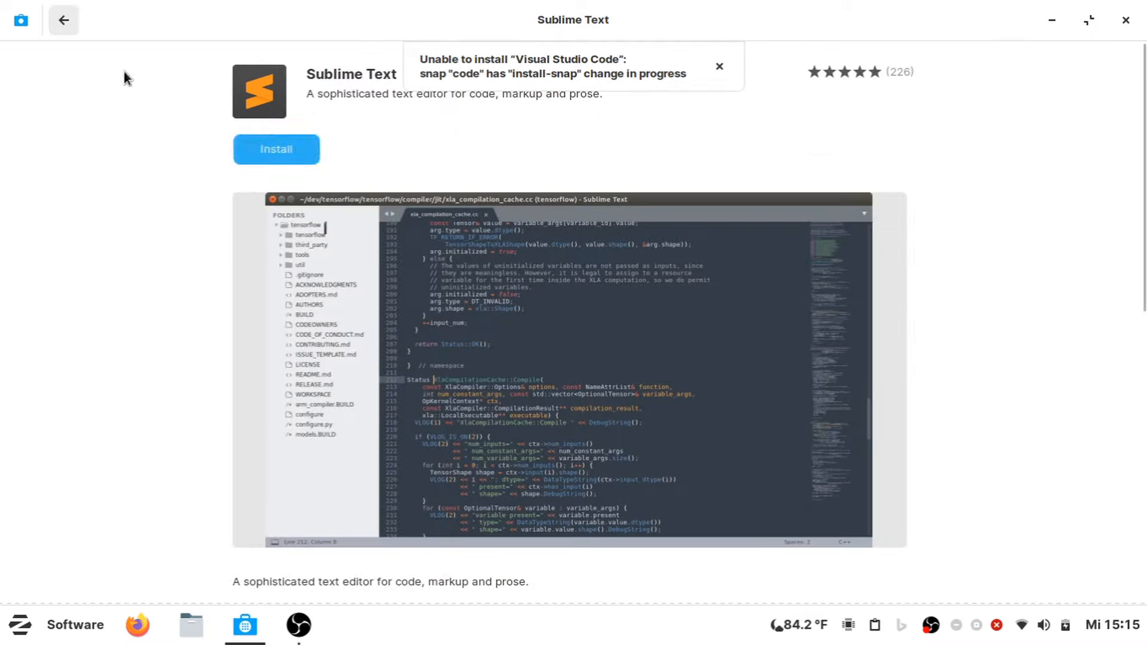
click(64, 20)
click(334, 203)
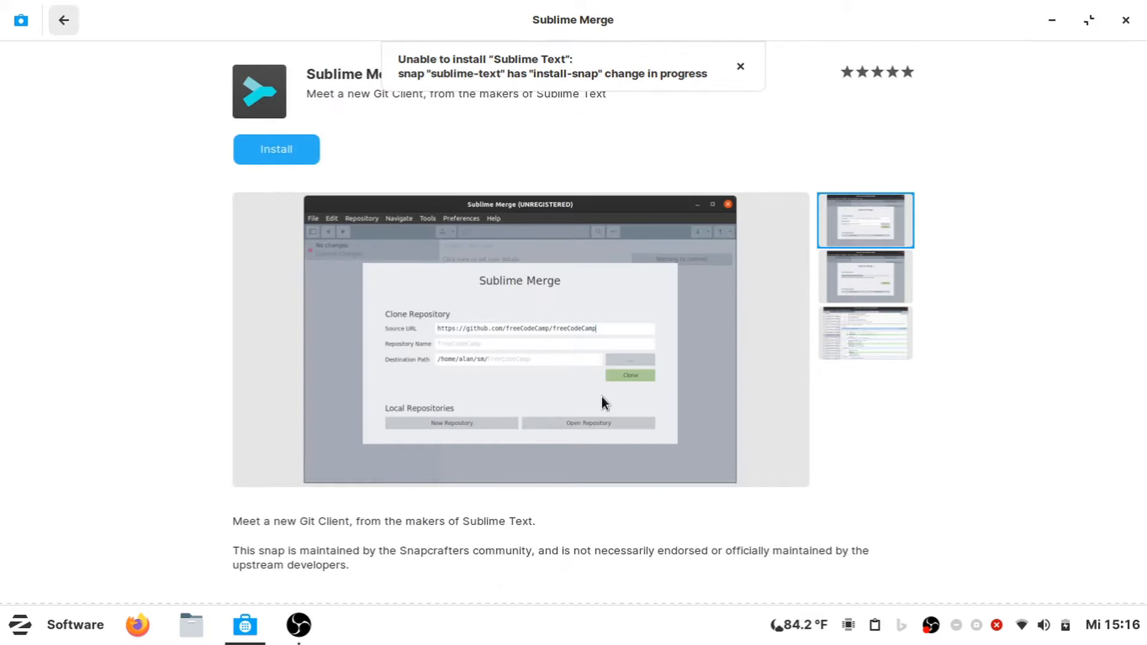
key(alt+Left)
Search the store for "virtualbox" and install it.
key(BackSpace)
text(virtualbox)
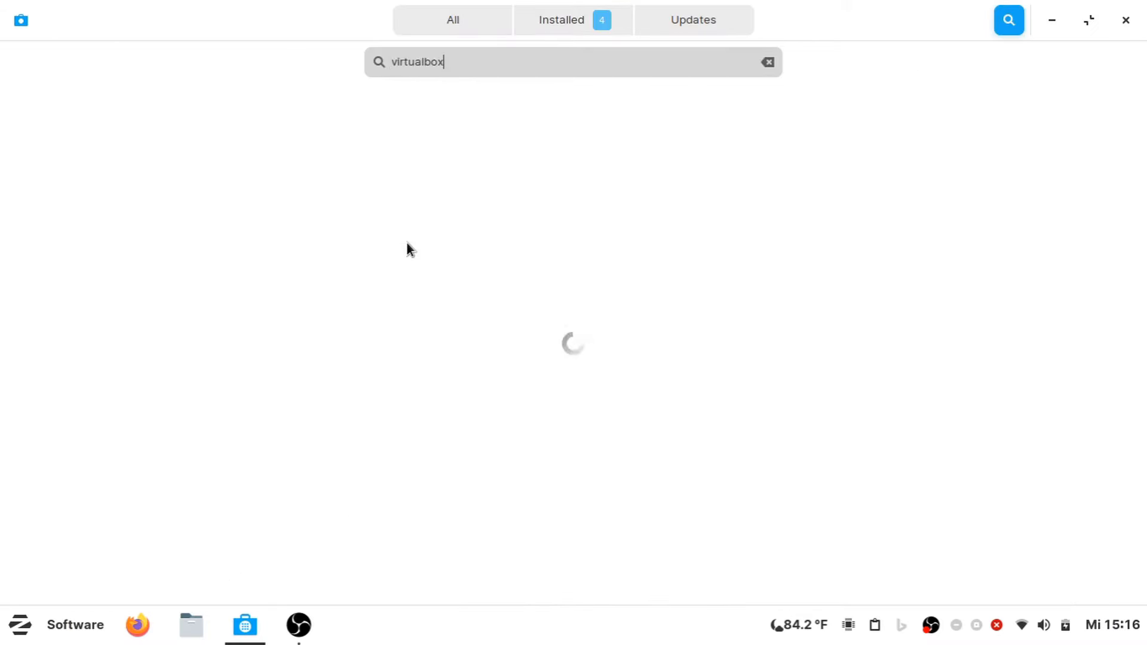
click(272, 144)
key(alt+Left)
Search the store for "steam", and install Skype from its own page.
text(steam)
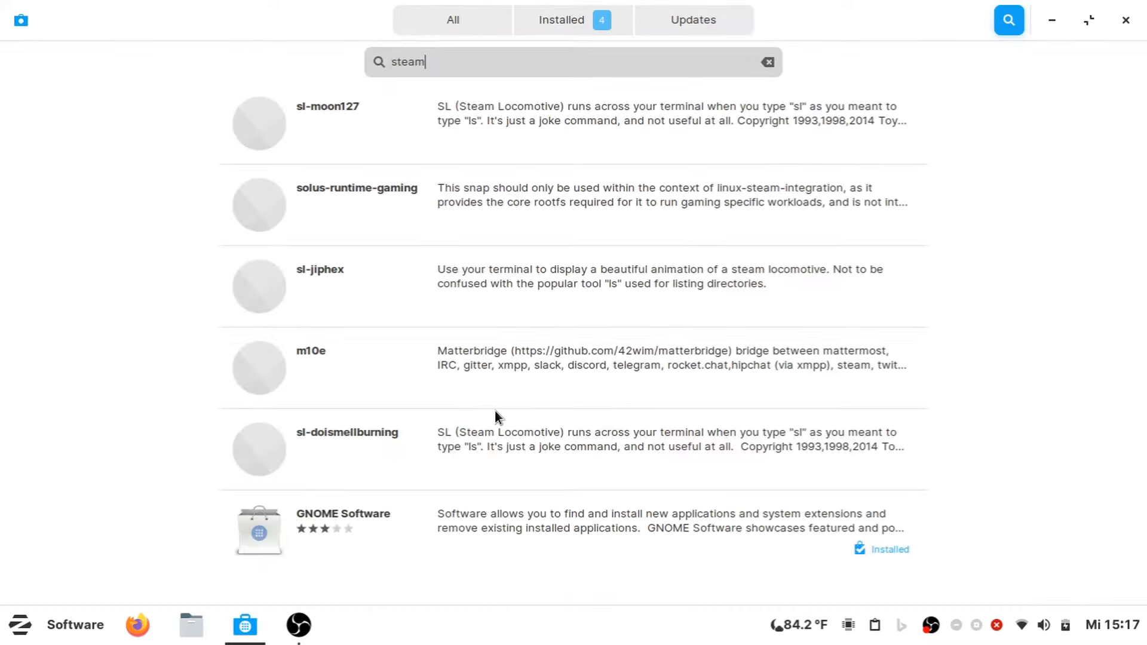
click(282, 142)
click(282, 143)
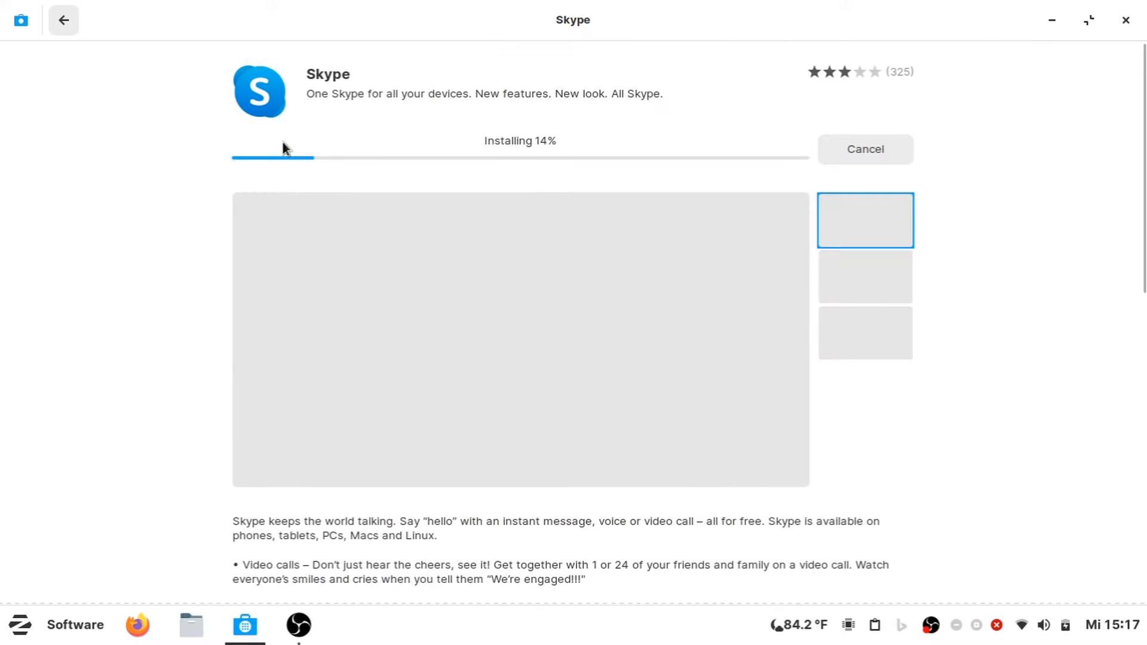
click(63, 15)
Search the store for "discord" and install Discord.
click(442, 62)
double_click(442, 62)
text(discord)
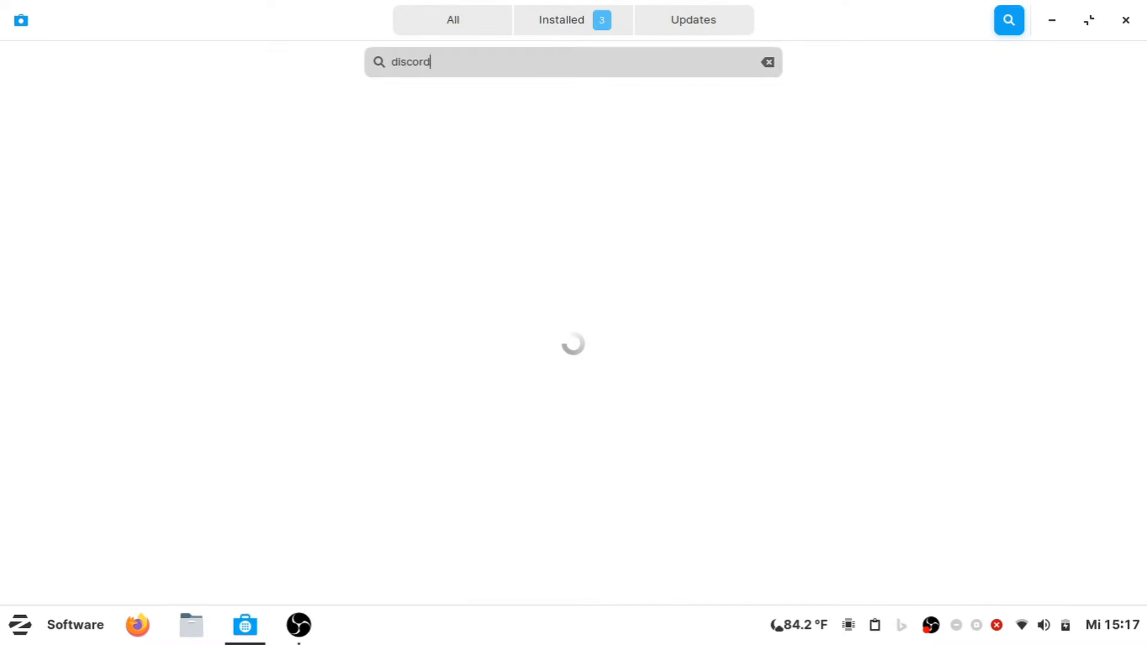
click(372, 120)
click(269, 148)
click(63, 18)
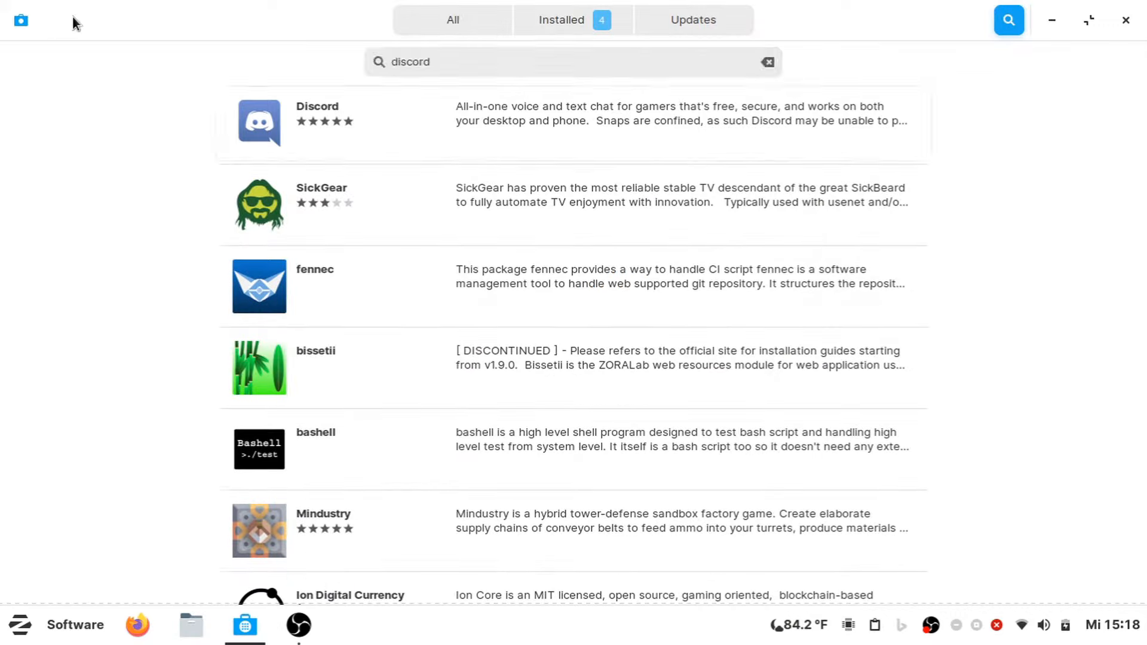
Search the store for "slack" and install Slack.
double_click(394, 62)
text(slack)
click(309, 117)
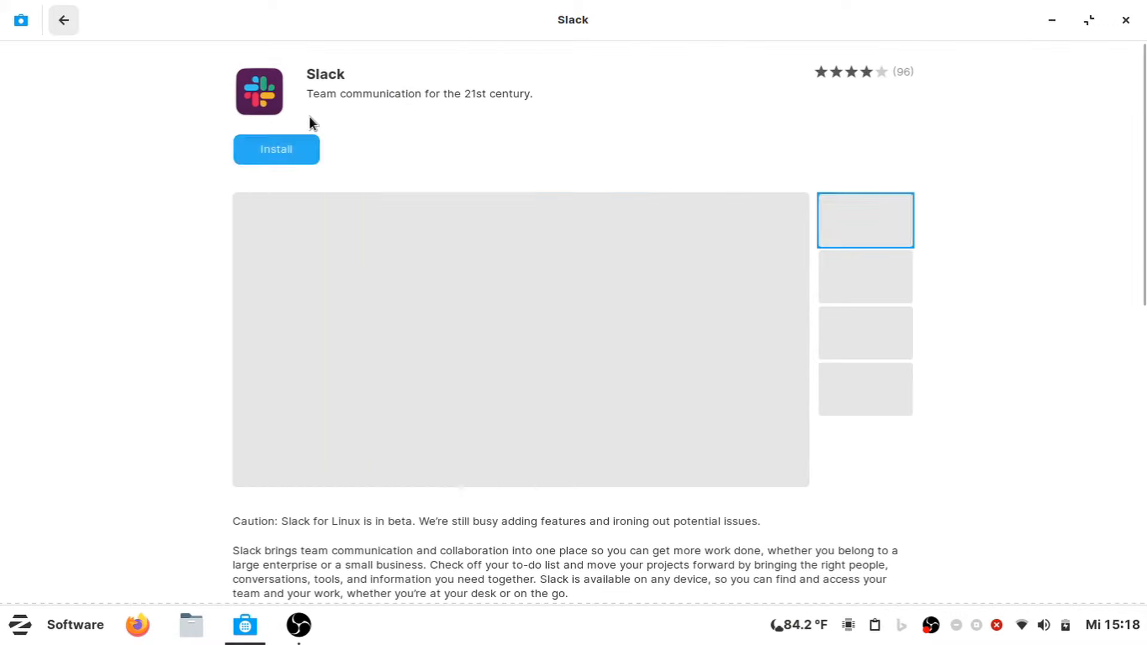
click(277, 149)
click(64, 20)
Search the store for "spotify" and install Spotify.
double_click(404, 62)
text(spotify)
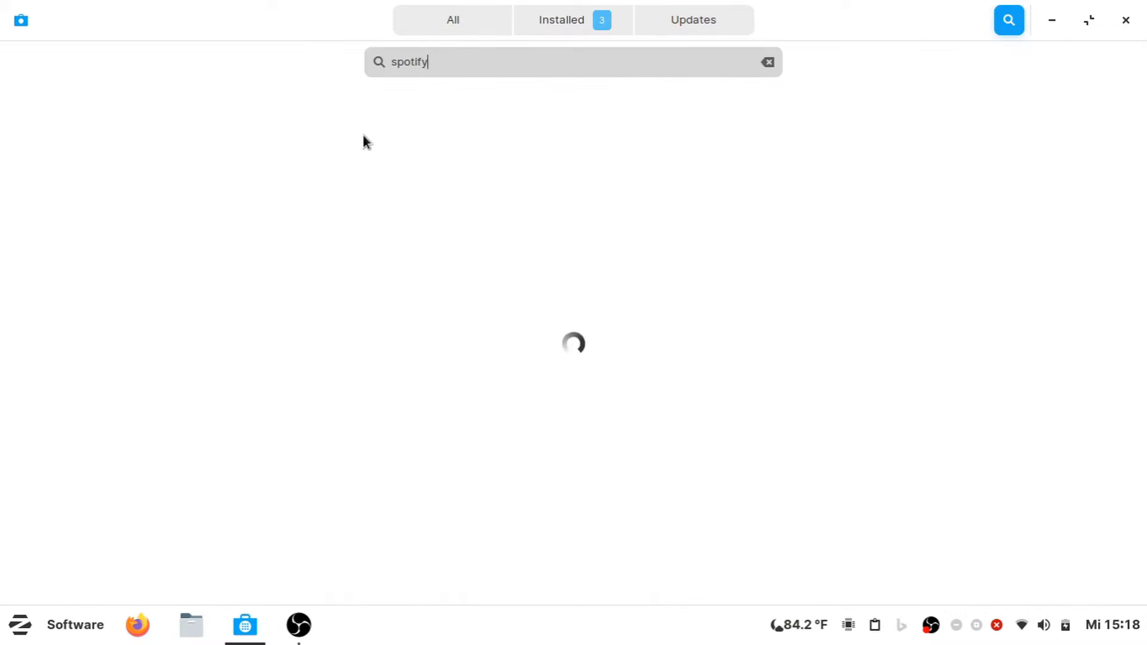
click(364, 114)
click(285, 150)
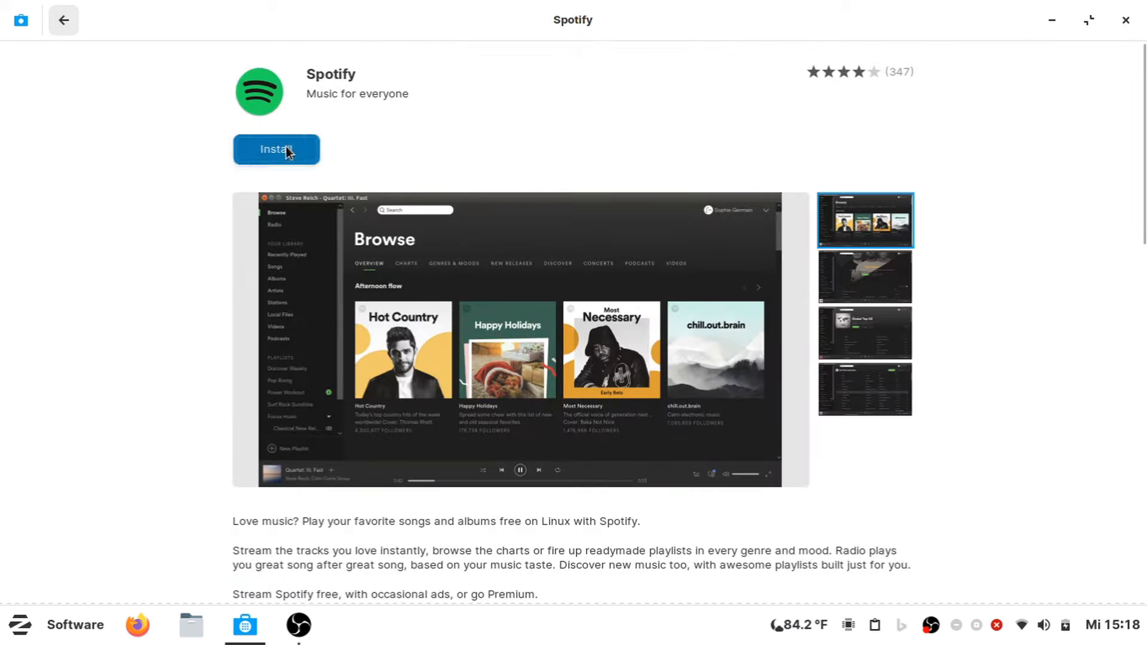
click(64, 20)
Search the store for "thunderbird" and open the Thunderbird page.
text(thunderbird)
click(724, 111)
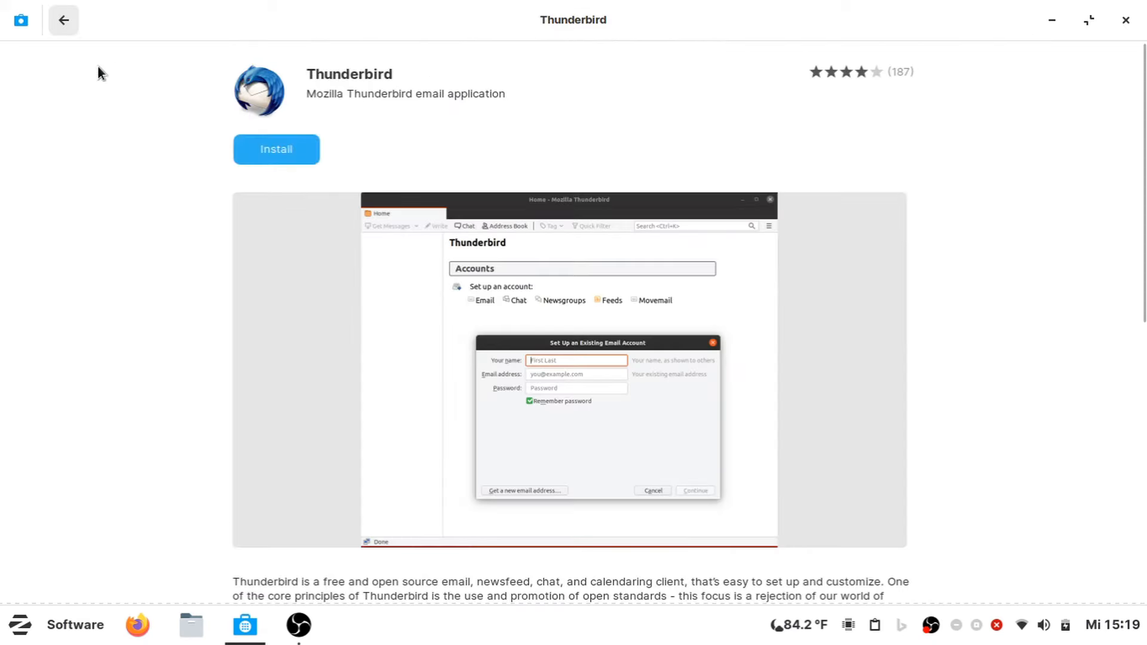
click(64, 20)
Search the store for "steam" and install Steam, returning to the results.
double_click(459, 64)
text(steam)
click(281, 529)
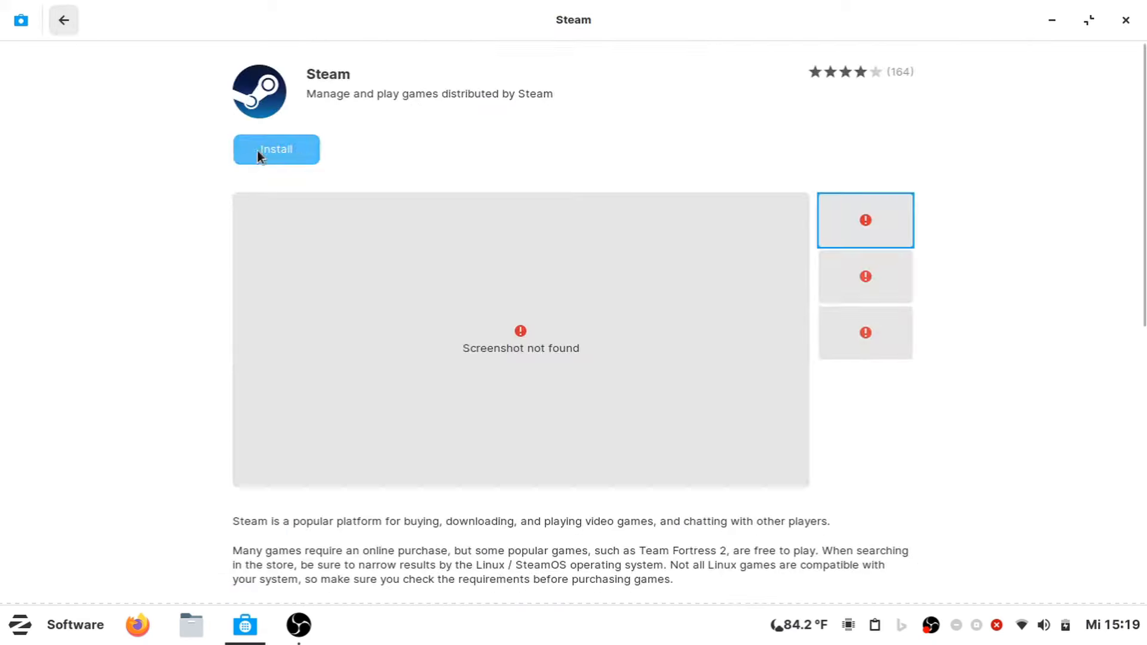
click(63, 20)
Install Lutris from the "steam" search results and return to the list.
scroll(273, 492, down, 3)
click(275, 497)
click(282, 154)
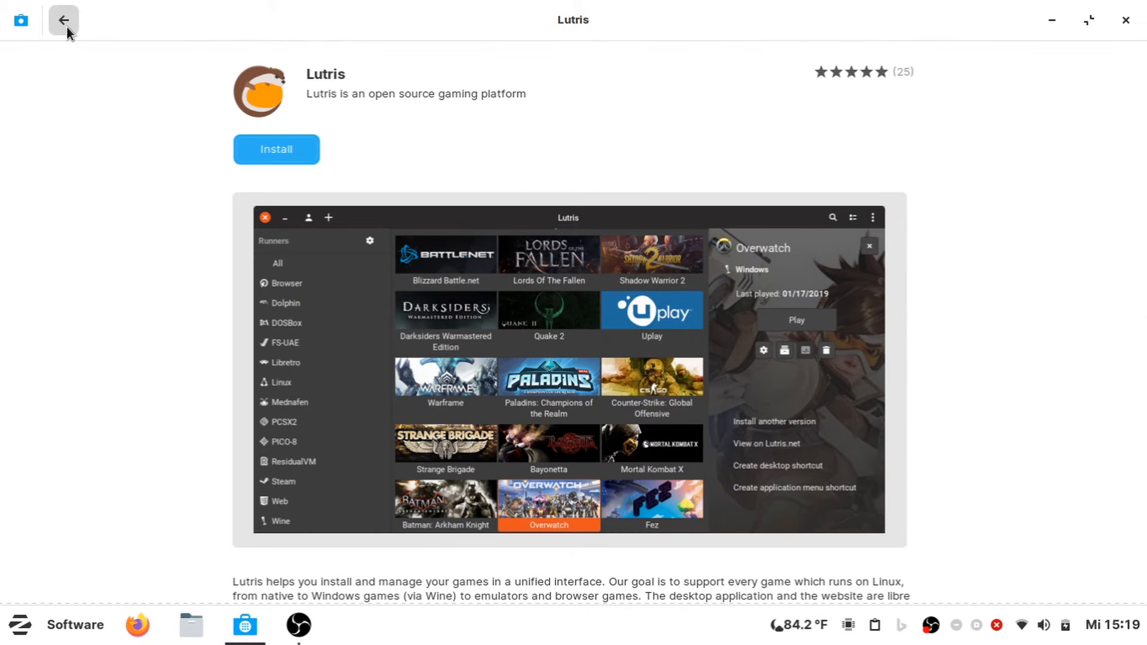
click(78, 23)
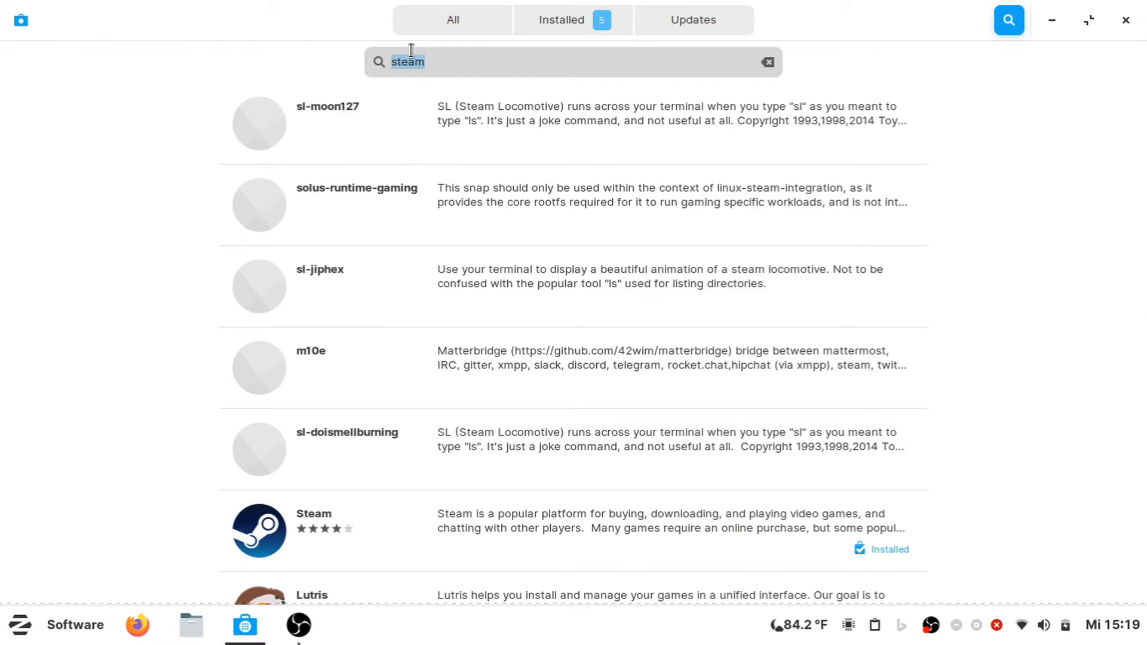
Search the store for "vmware" and clear the search.
text(vmware)
click(769, 62)
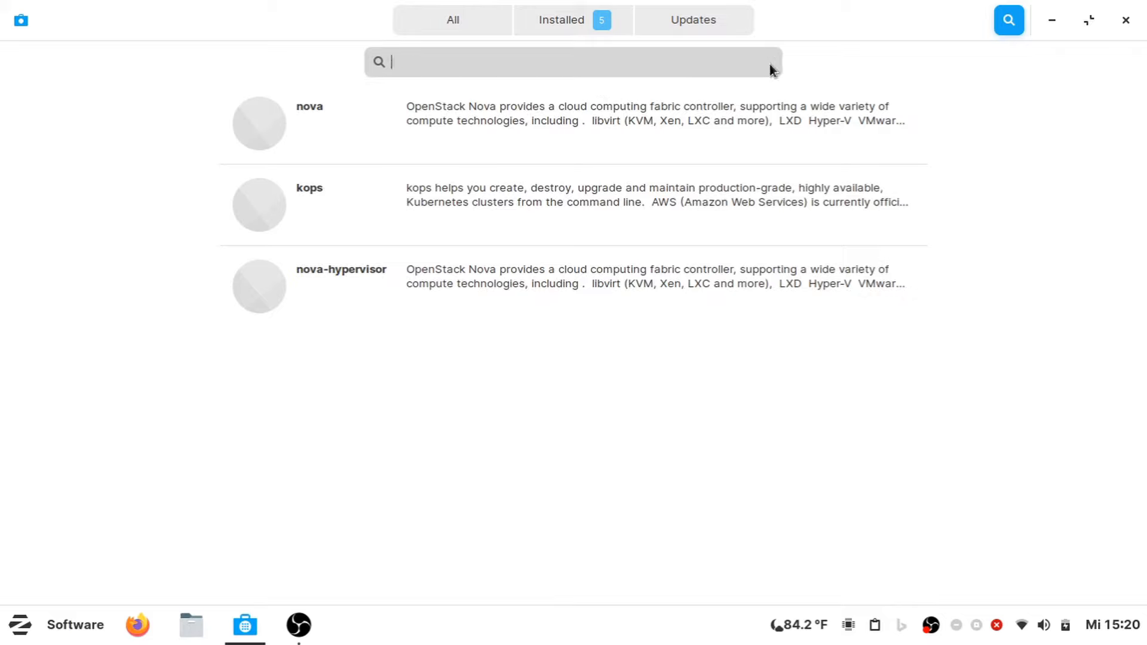
Search the store for "whatsdesk", install whatsdesk and close the store.
text(whatsapp)
click(365, 114)
click(276, 149)
key(Return)
click(64, 20)
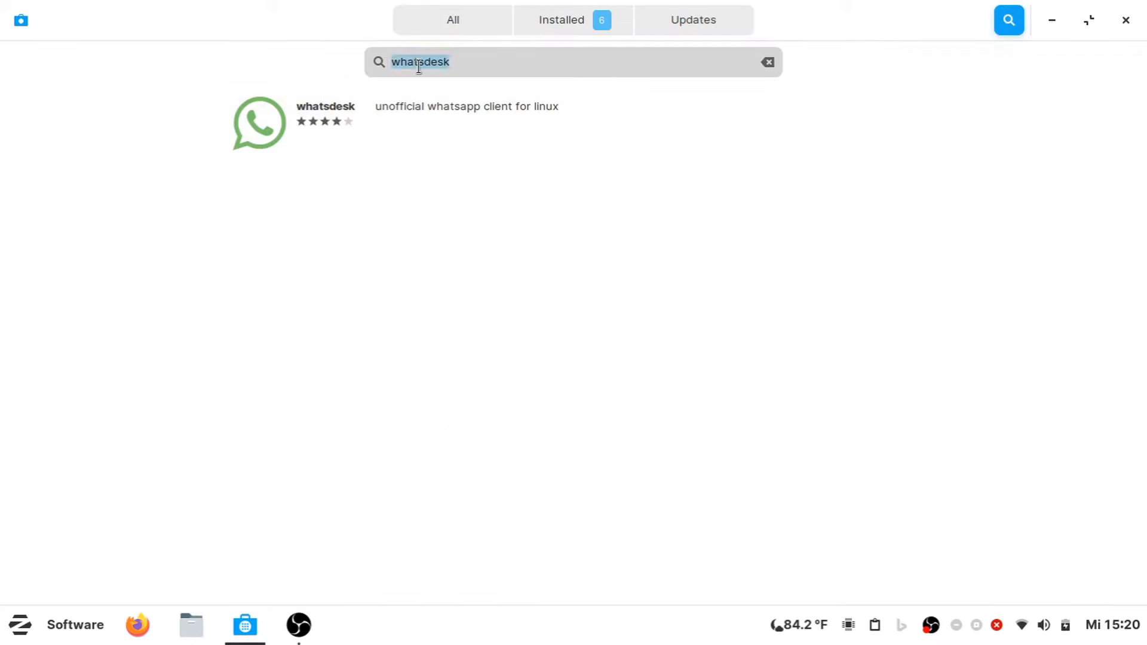
key(BackSpace)
click(1126, 24)
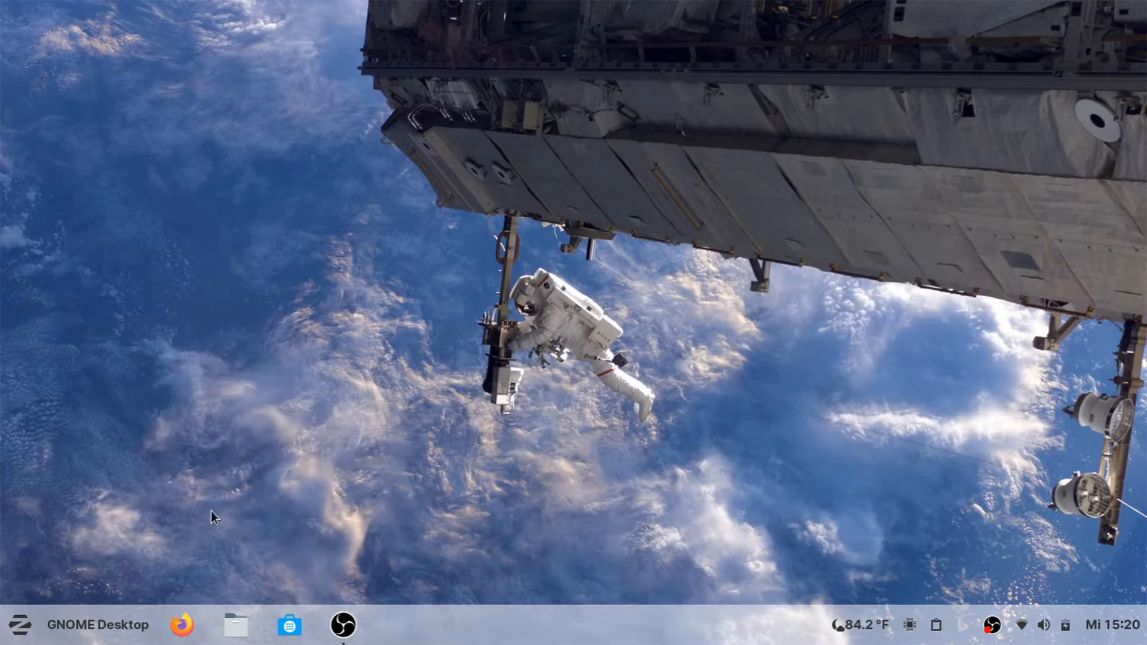
Switch to Firefox and search the web for "google chrome", opening and closing the promoted Microsoft Edge page.
click(183, 625)
text(google chrome)
key(Return)
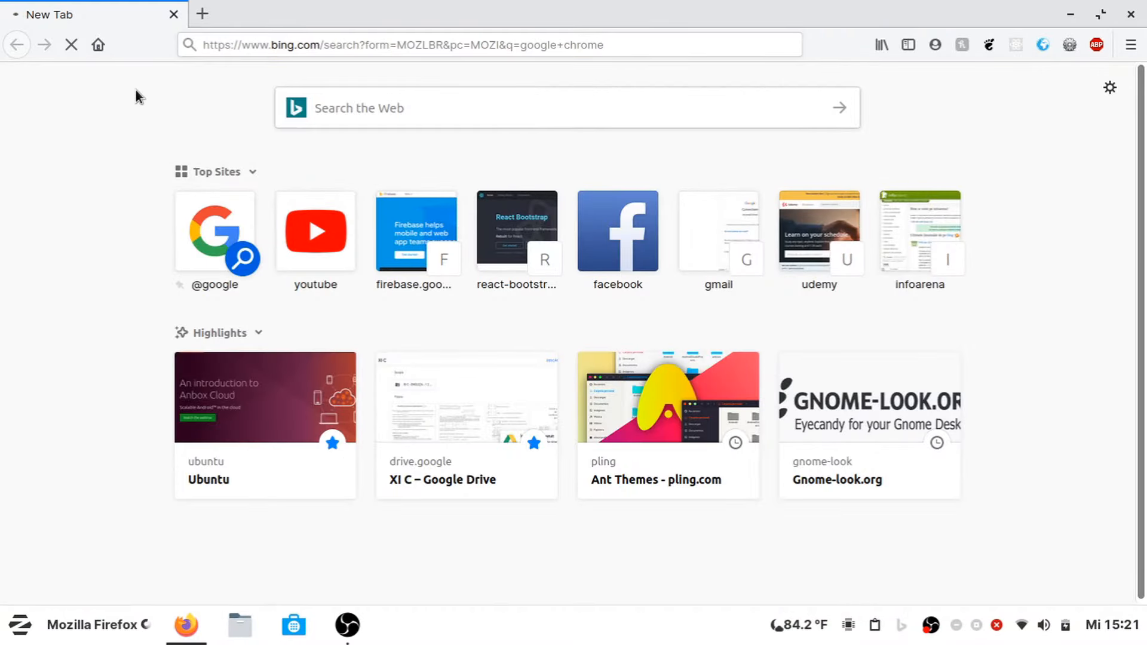
click(221, 344)
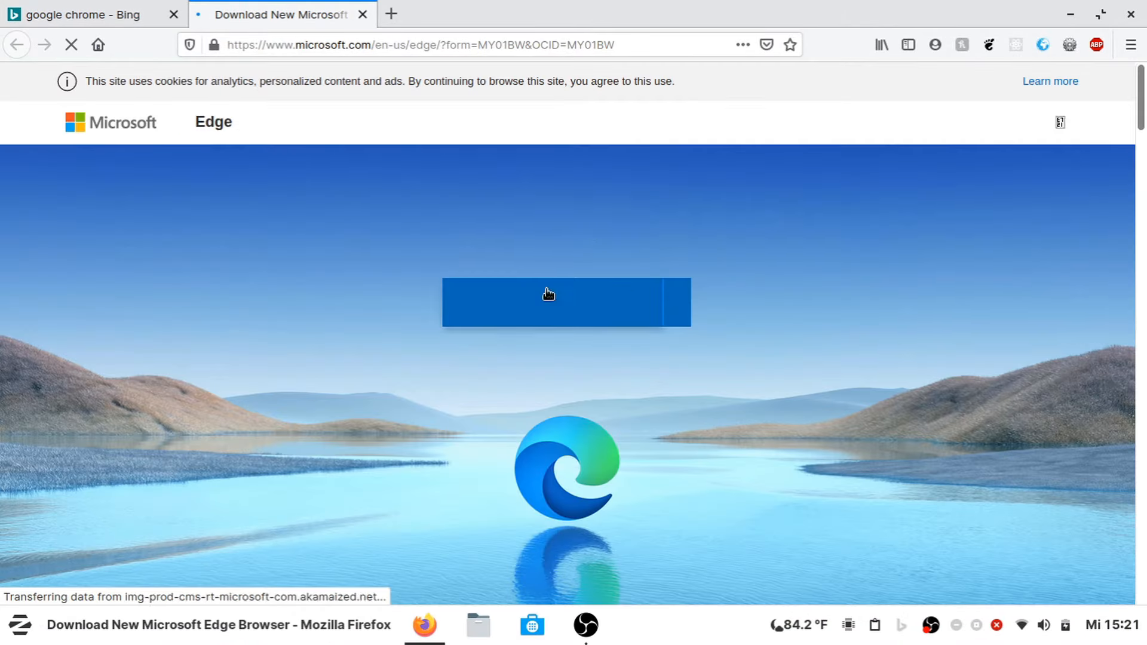
click(362, 15)
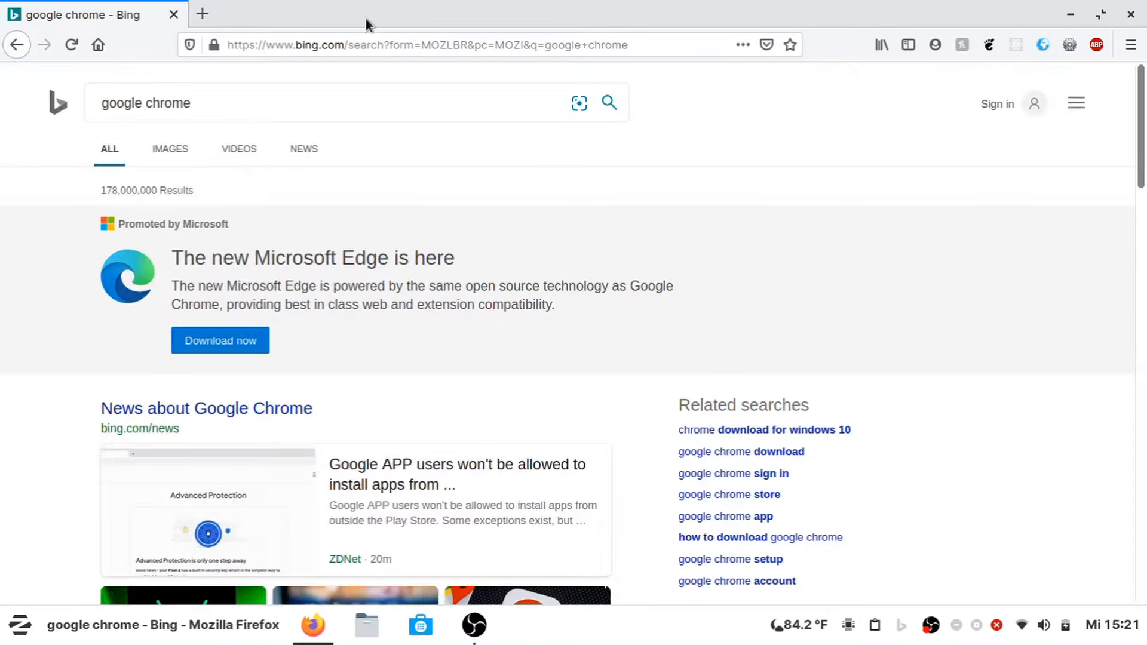
Open the Google Chrome site from the results and download the 64-bit .deb package for Debian/Ubuntu, accepting the terms and saving the file.
scroll(245, 269, down, 5)
click(245, 304)
click(538, 450)
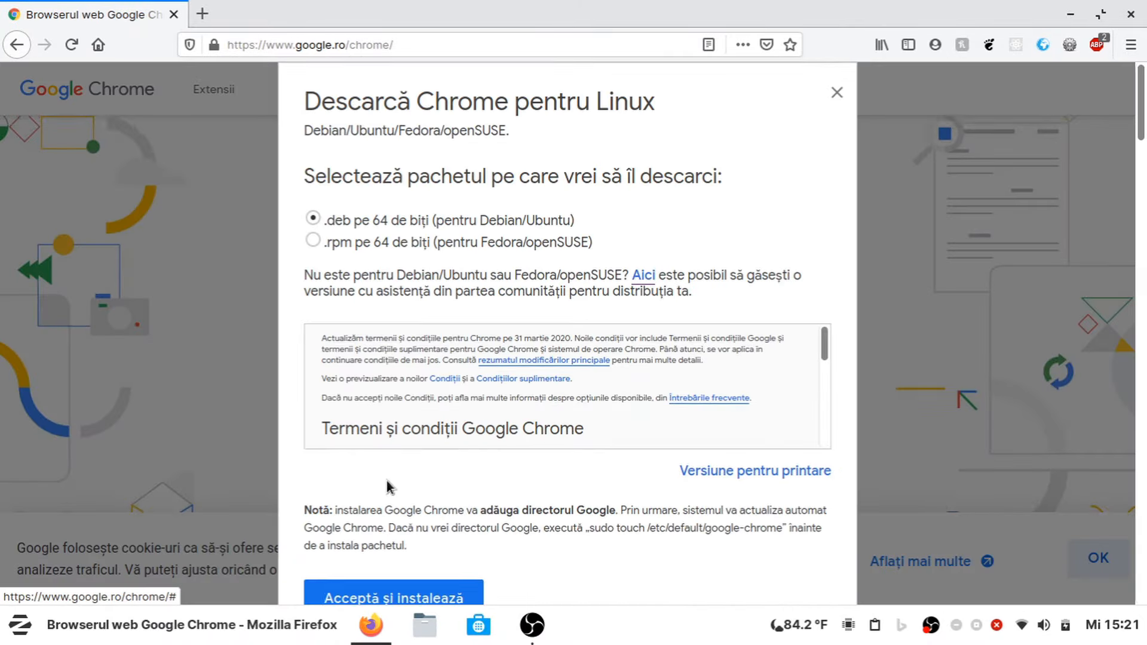
scroll(386, 481, down, 4)
click(403, 357)
click(433, 353)
click(716, 433)
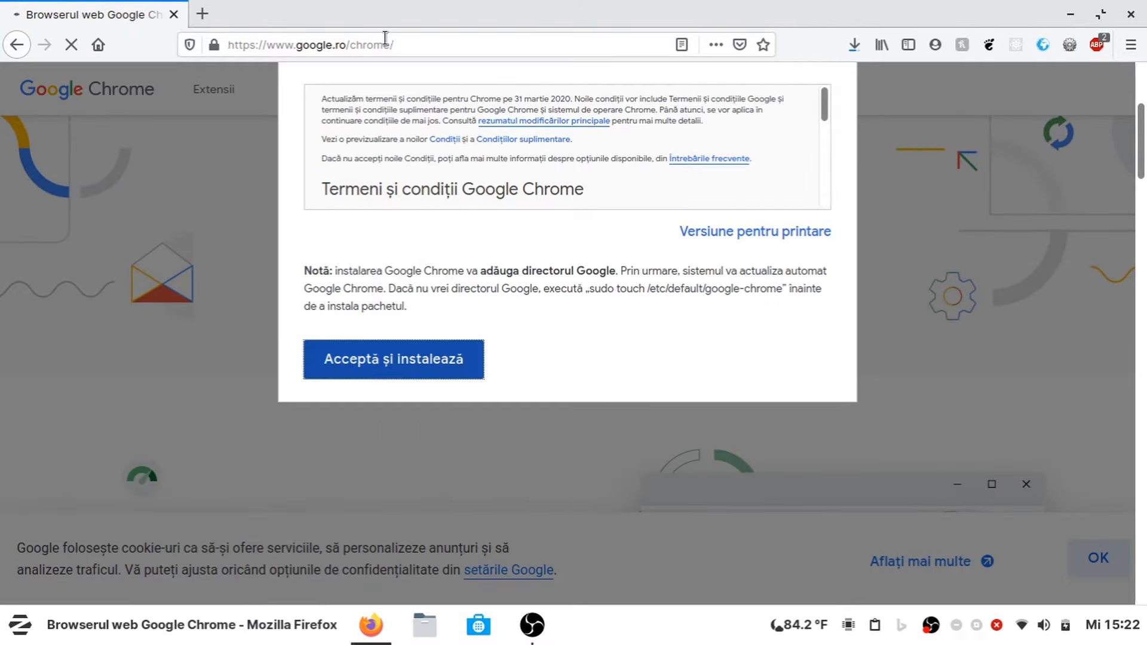
Search the web for "jetbrains toolbox", download and save the Toolbox App archive, and dismiss the Lutris notification.
click(385, 38)
text(jetb)
text(rains toolbox)
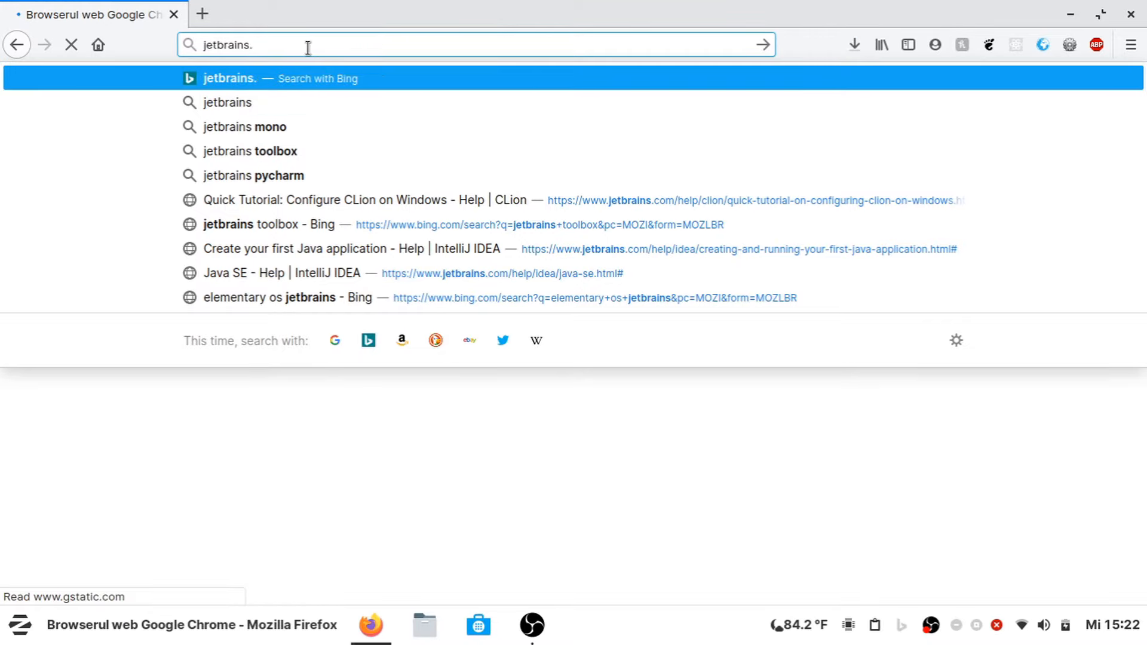
key(Return)
click(415, 232)
click(605, 341)
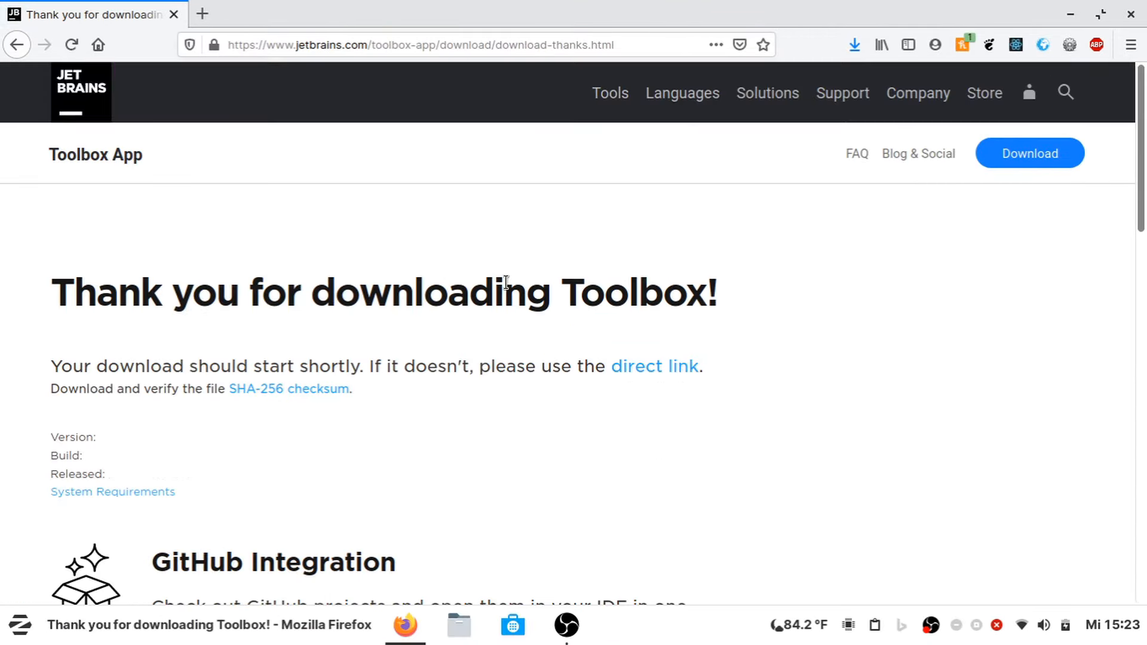
click(433, 353)
click(716, 433)
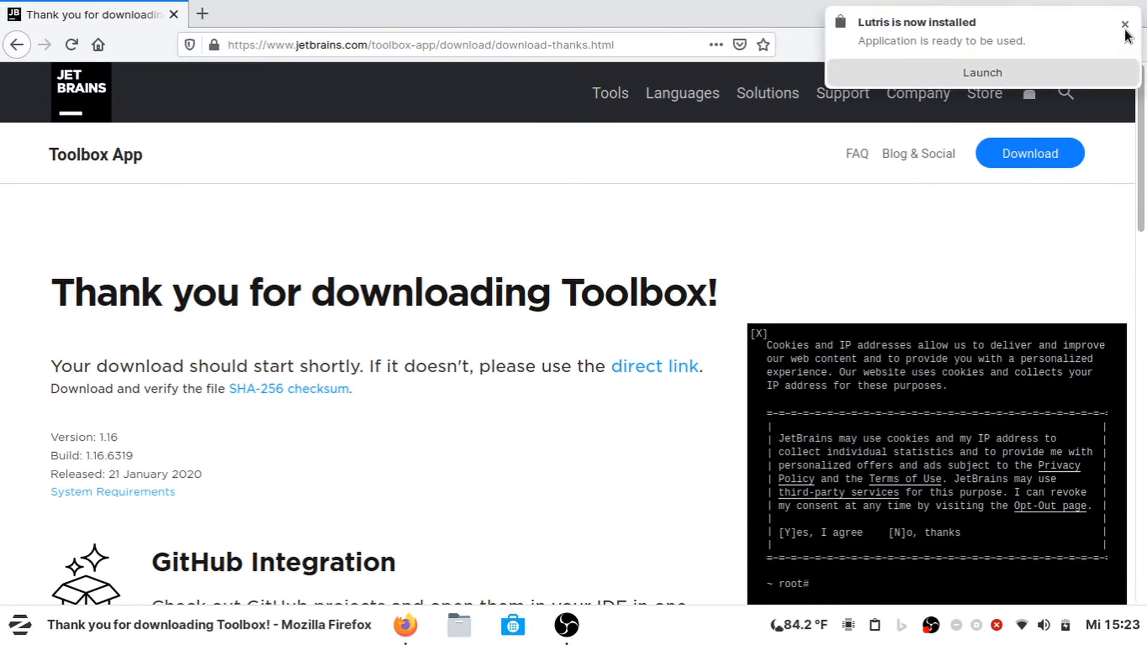
click(1126, 28)
Search the web for "node js" and look through the download options on the Node.js downloads page.
click(259, 45)
text(node js)
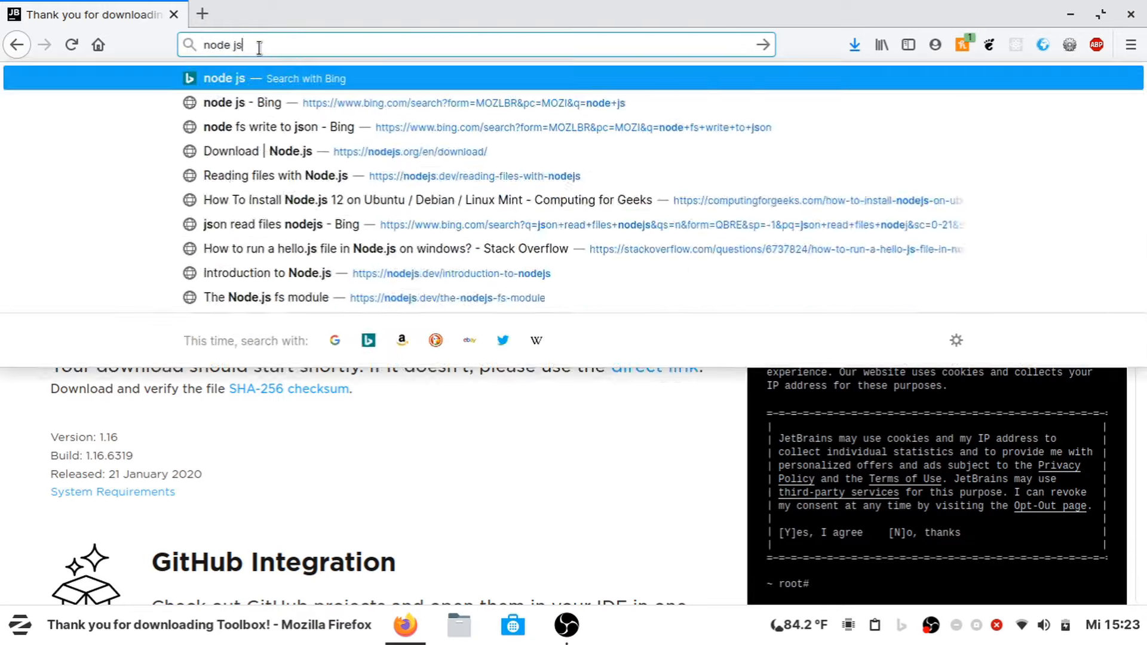
key(Return)
click(154, 289)
scroll(758, 159, down, 5)
scroll(324, 372, up, 3)
scroll(324, 372, up, 1)
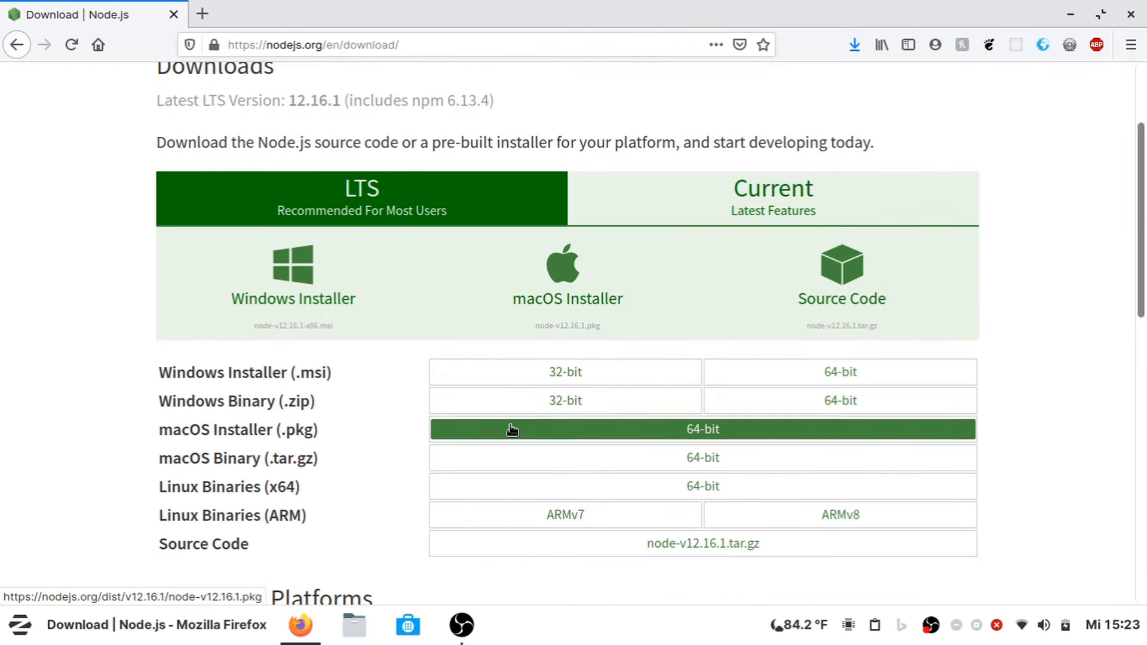
Request the 64-bit Linux Binaries (x64) of Node.js, dismiss the download prompt and close Firefox.
click(512, 487)
click(625, 441)
click(258, 42)
click(1131, 14)
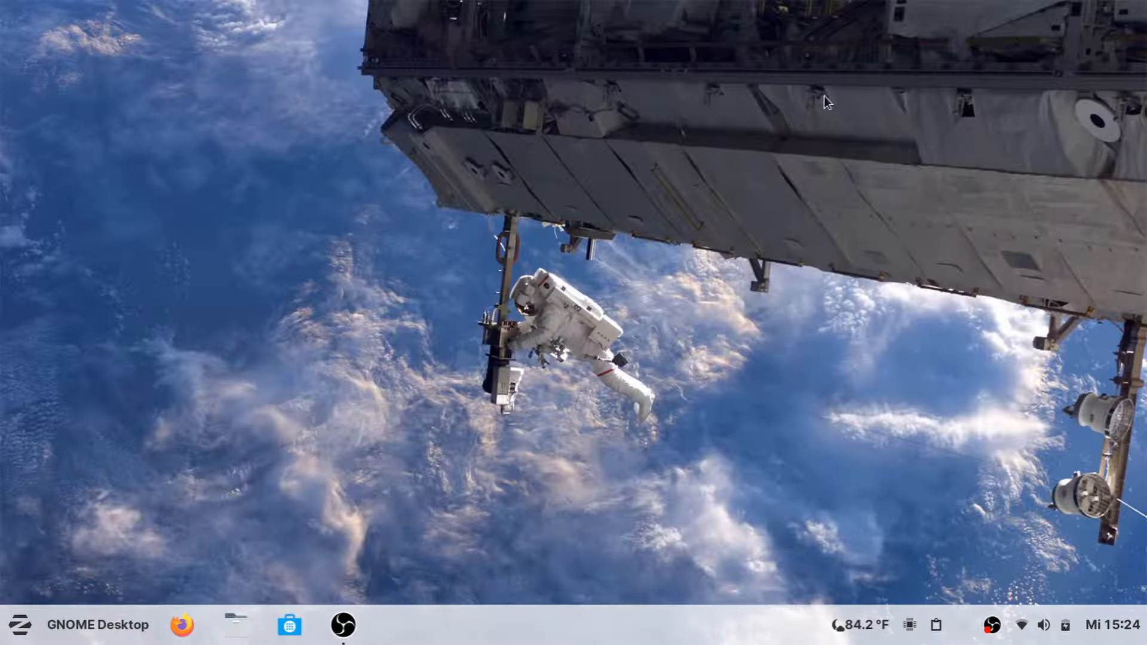
Switch to Files, go to the Downloads folder and open the Ant-Nebula-slim-standard-buttons.tar archive.
click(235, 625)
double_click(596, 164)
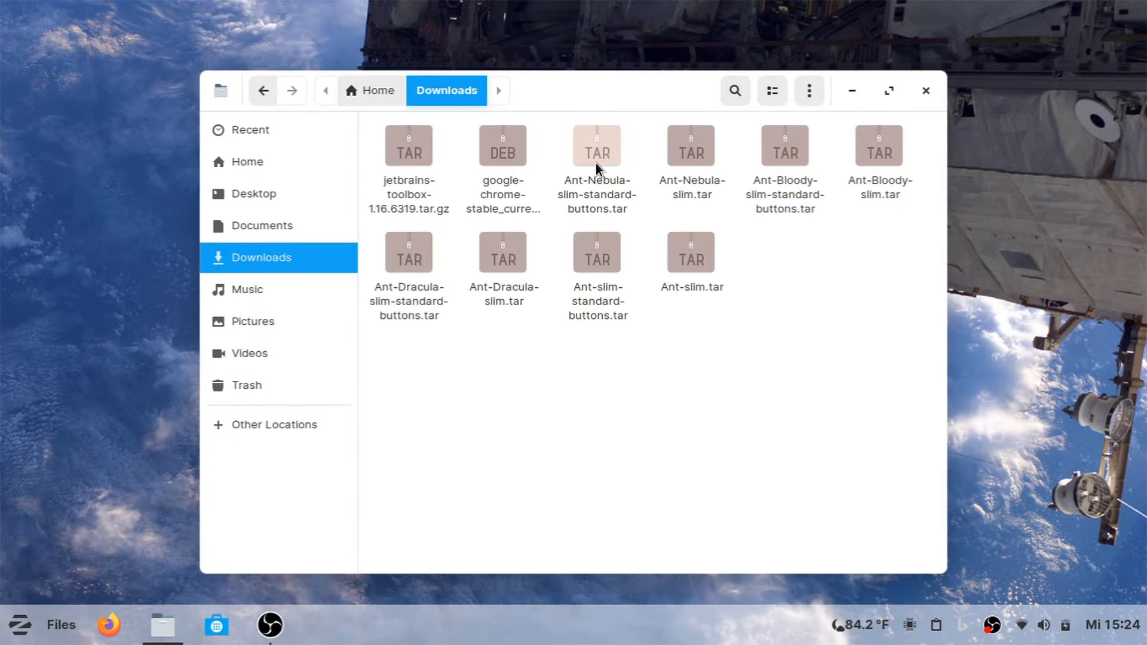
drag(743, 368, 490, 454)
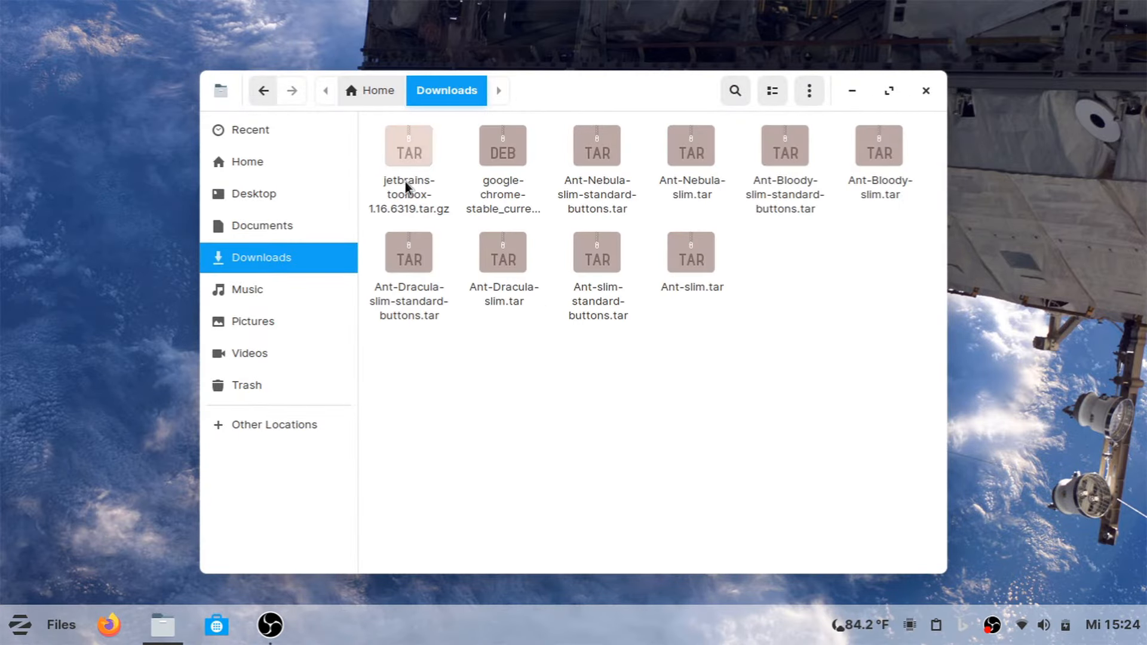
double_click(586, 156)
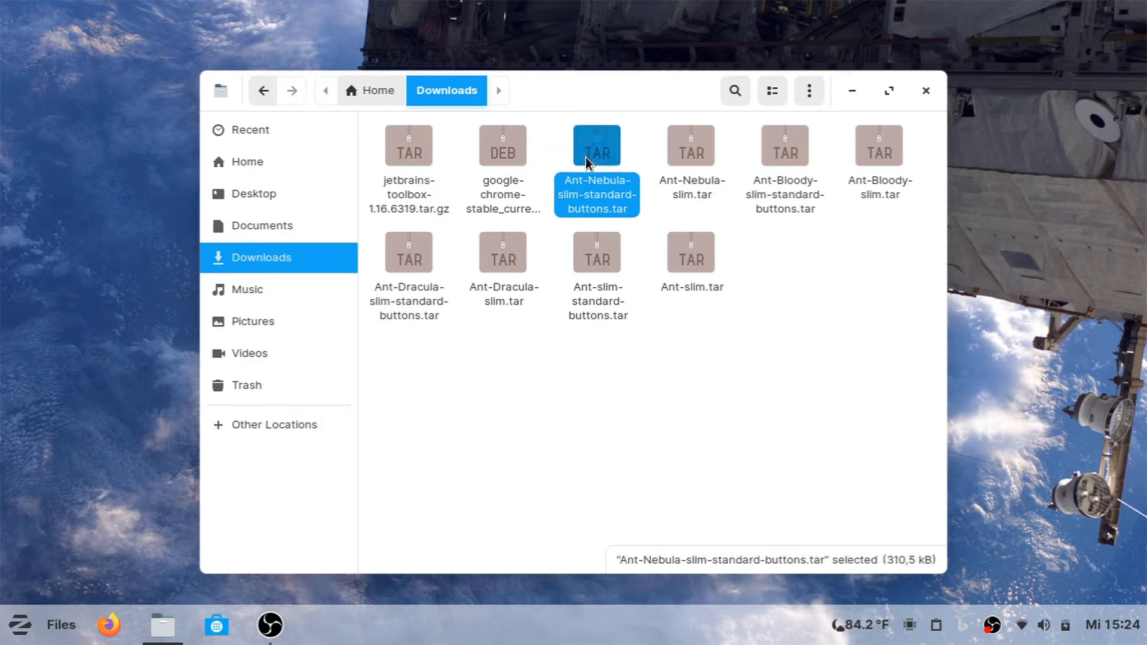
Rename the Ant-Nebula folder inside the archive to Ant-Nebula-standard.
click(371, 216)
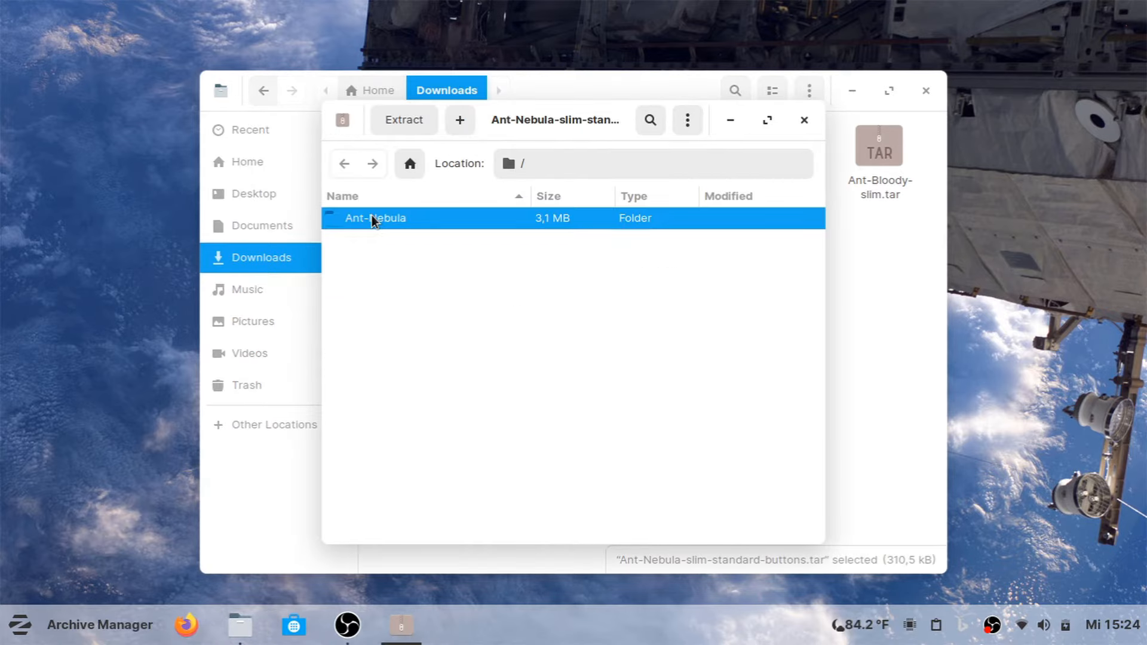
right_click(372, 217)
click(420, 354)
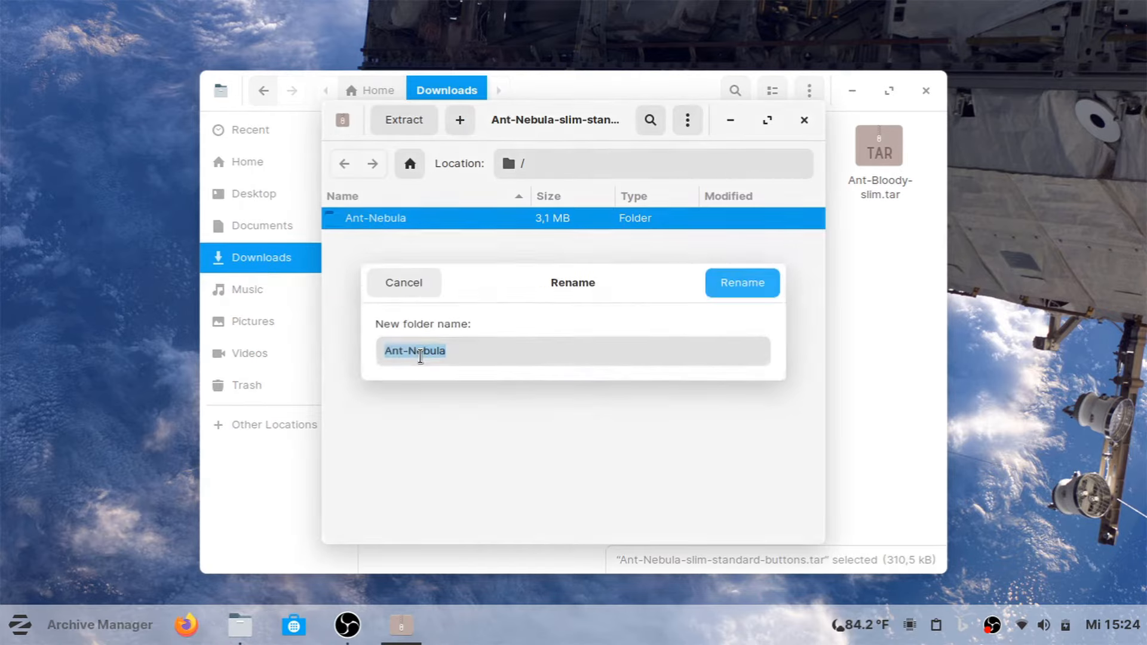
key(End)
text(-standard)
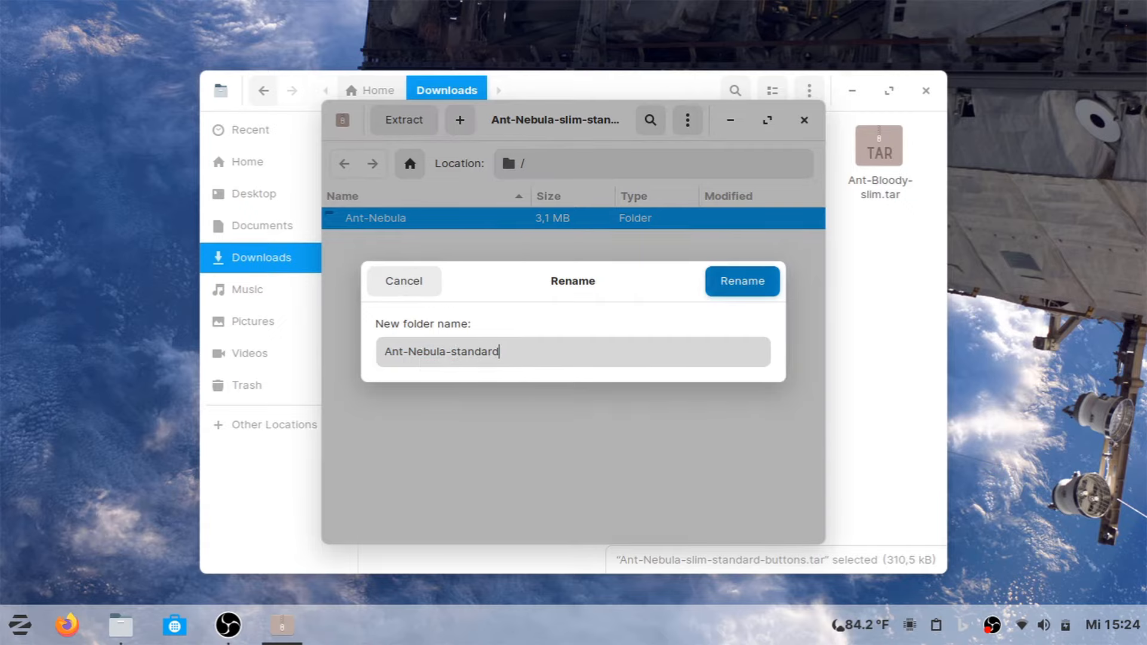
key(Return)
Start extracting the Ant-Nebula-standard folder, show hidden files in the home folder and create a .themes folder there as the destination.
click(409, 218)
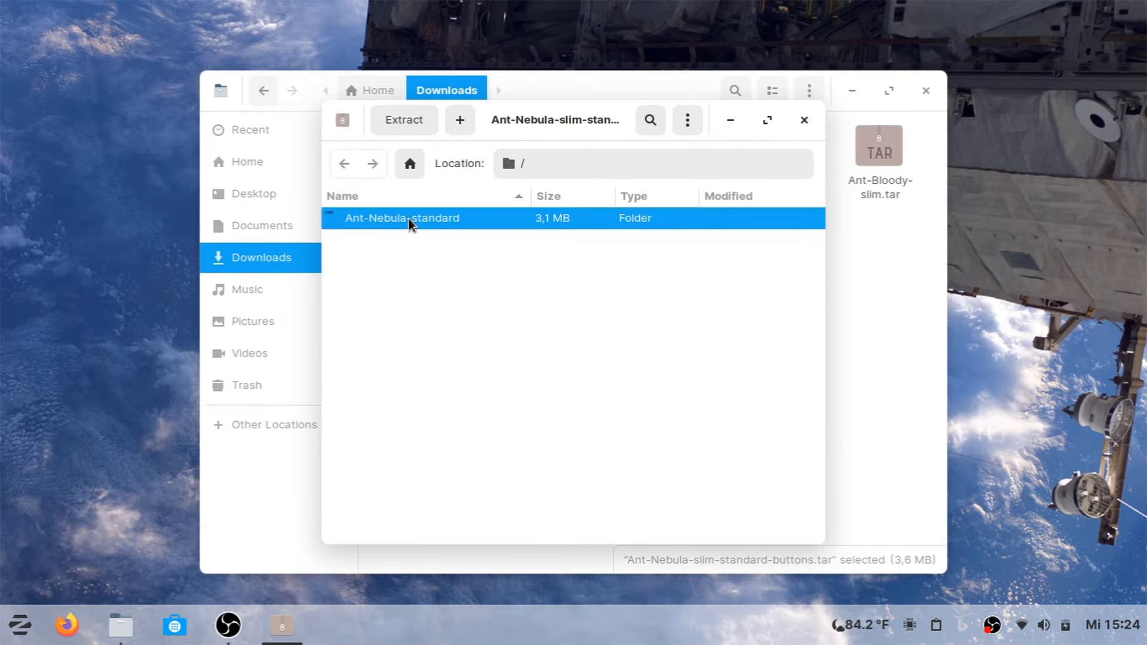
click(392, 130)
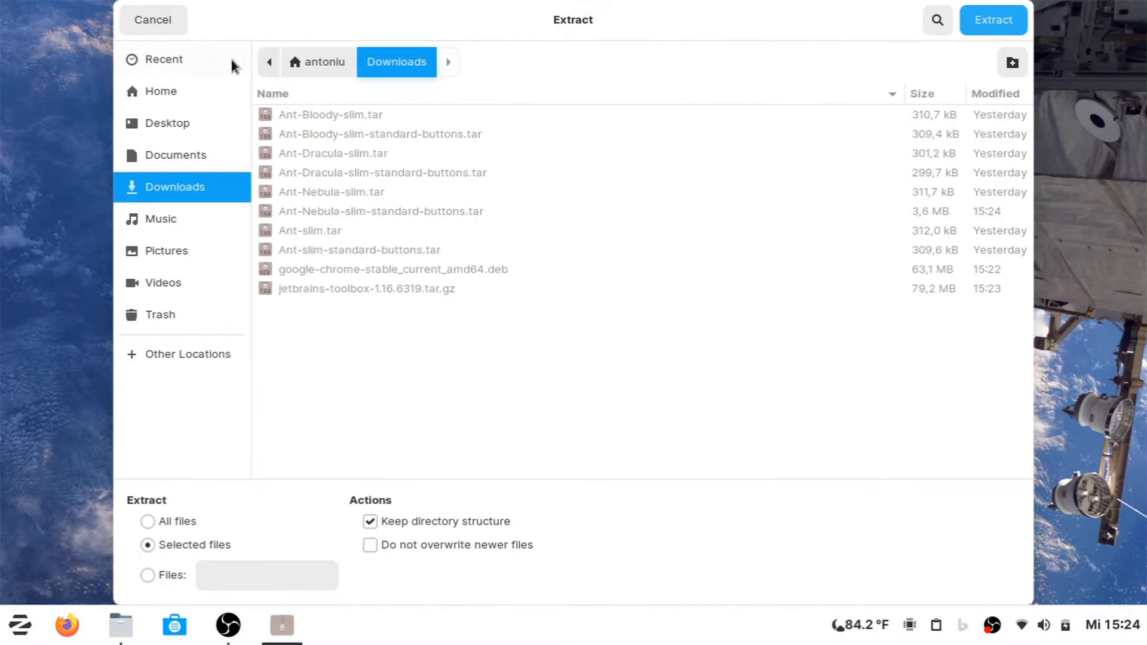
click(310, 62)
key(ctrl+h)
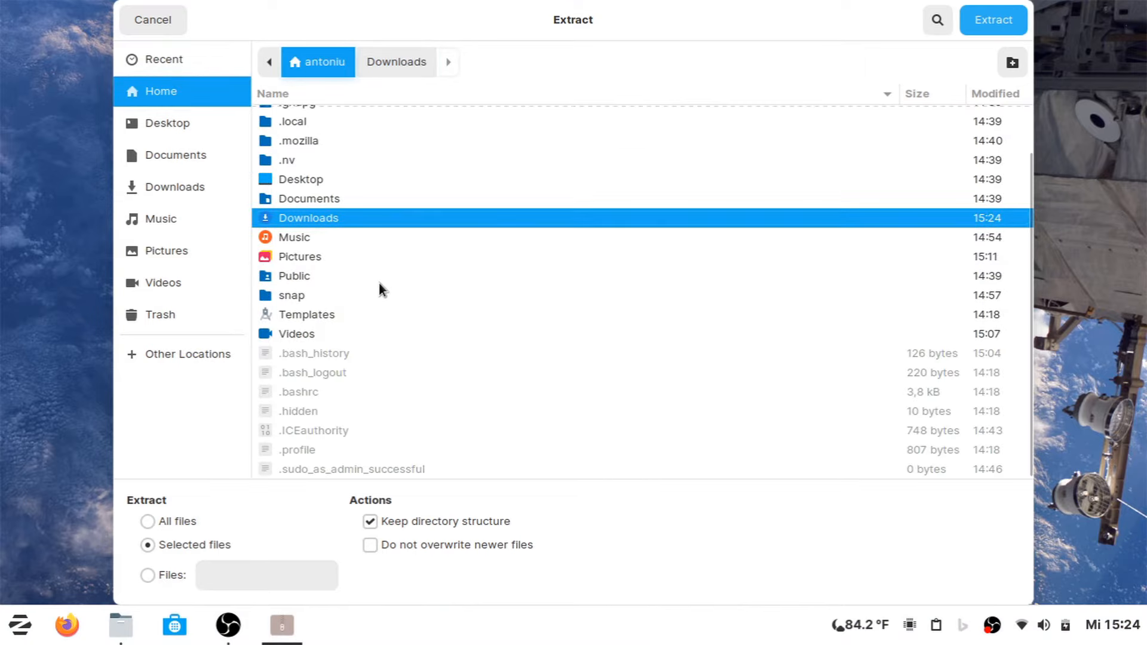
scroll(317, 384, up, 2)
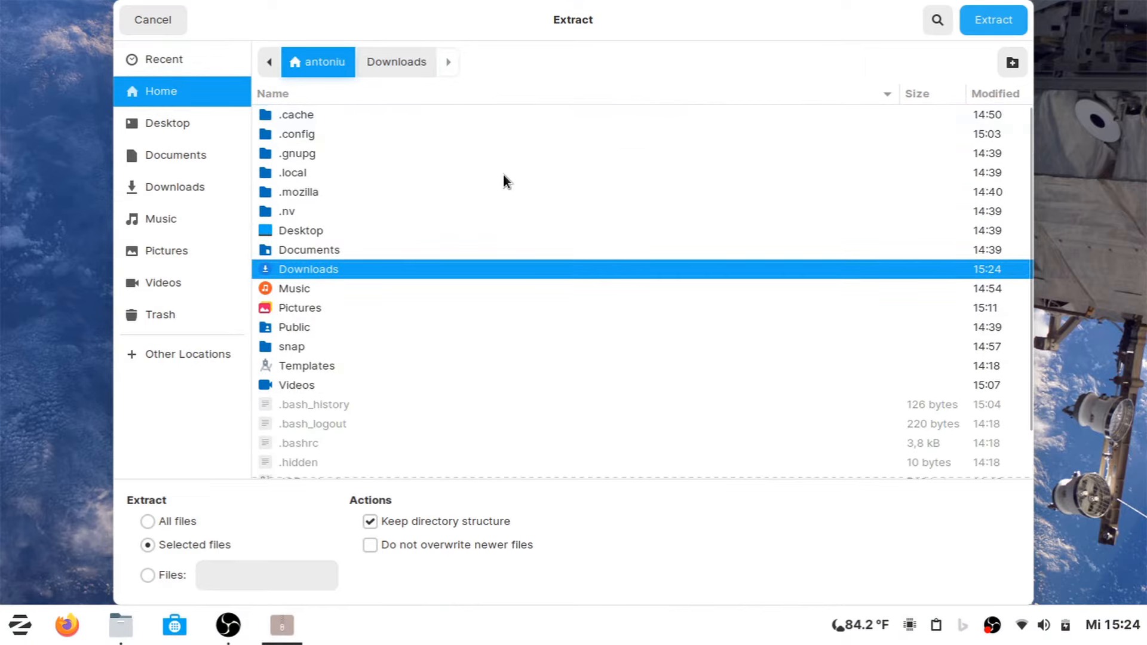
click(1004, 66)
text(.themes)
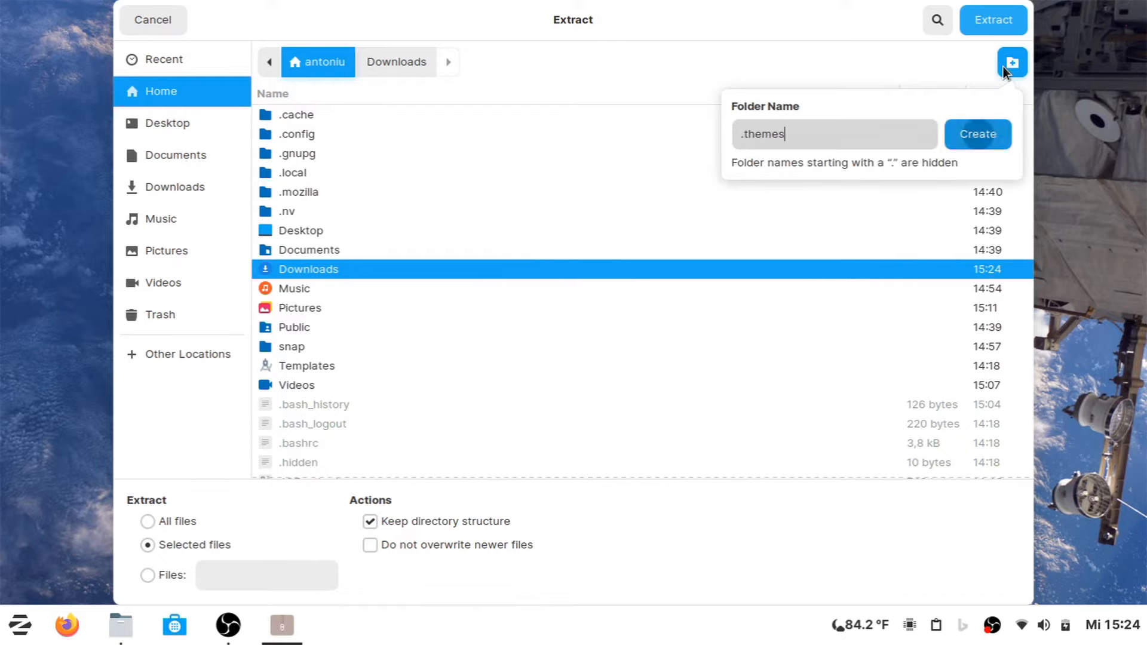
key(Return)
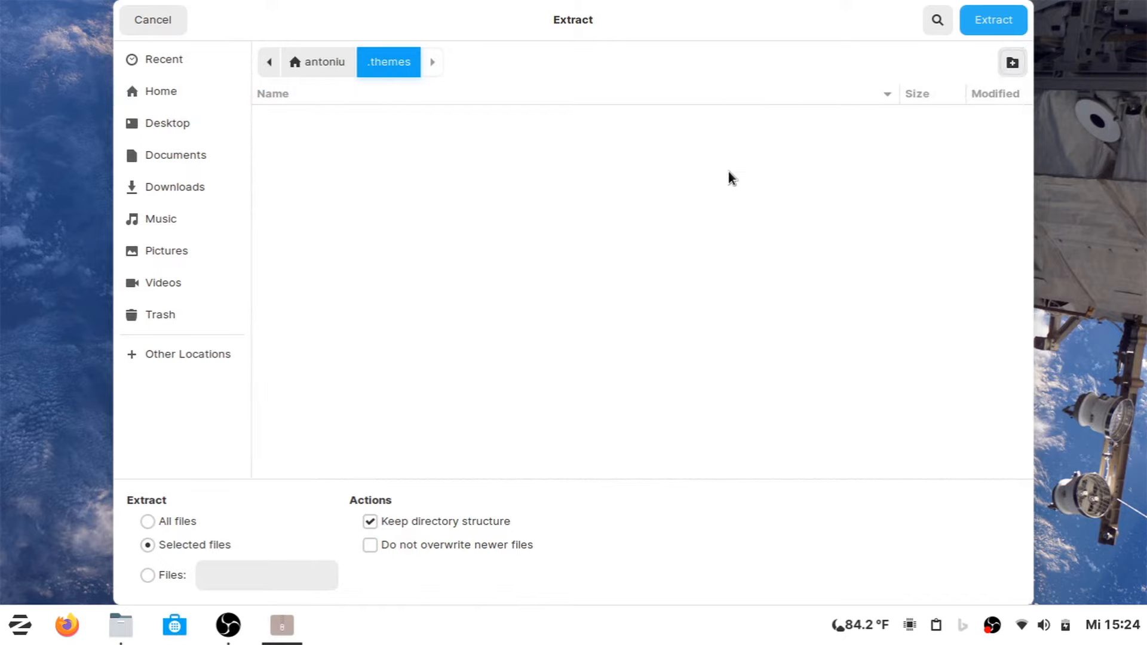
Extract Ant-Nebula-standard into the .themes folder and close the archive.
click(993, 23)
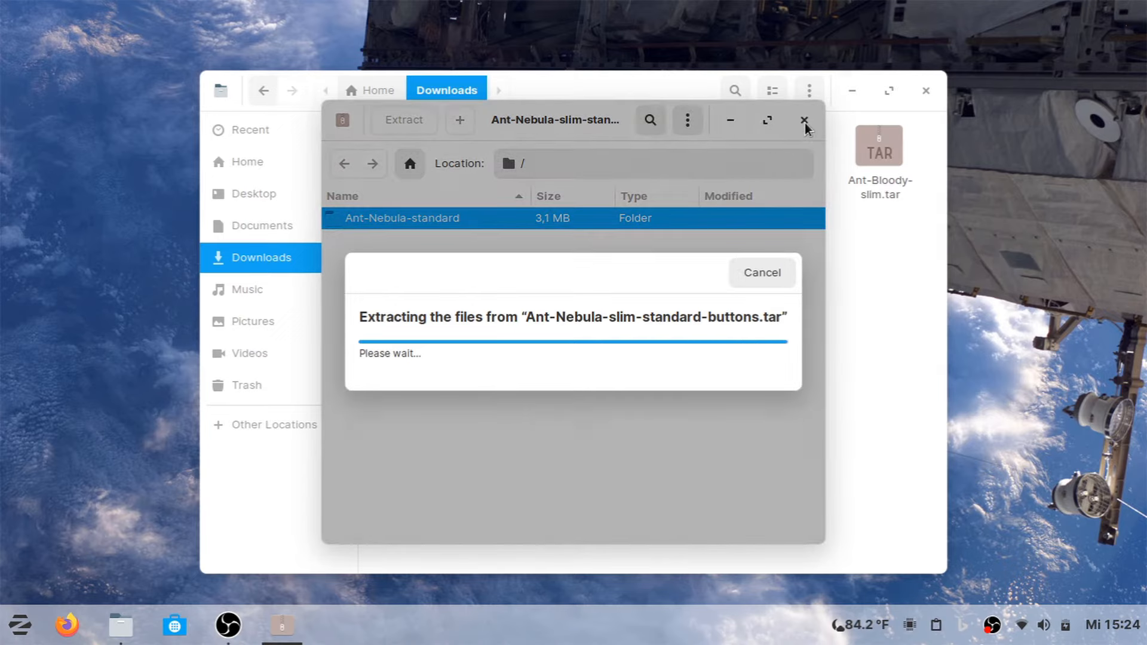
click(549, 350)
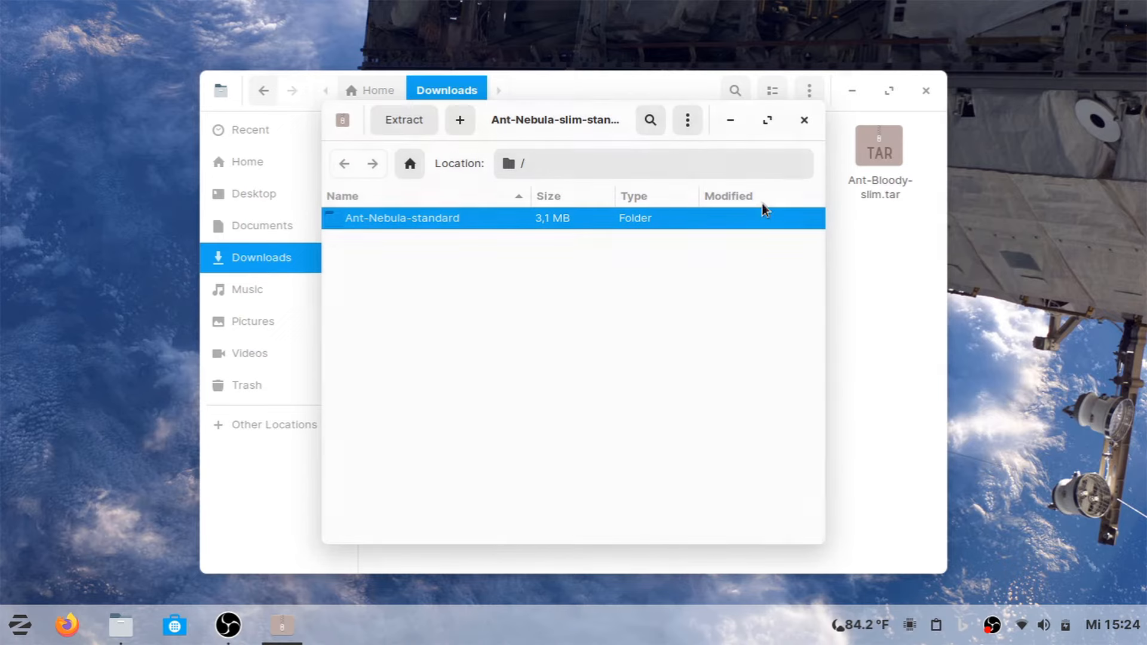
click(804, 122)
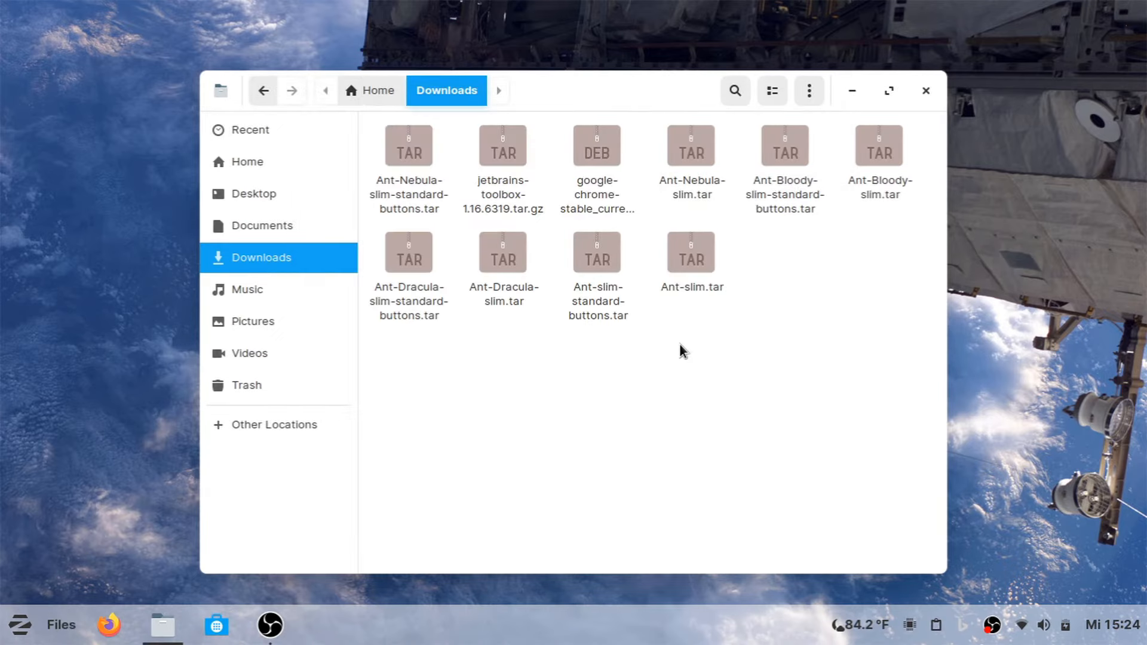
Delete Ant-Nebula-slim.tar from the Downloads folder.
right_click(685, 186)
click(711, 376)
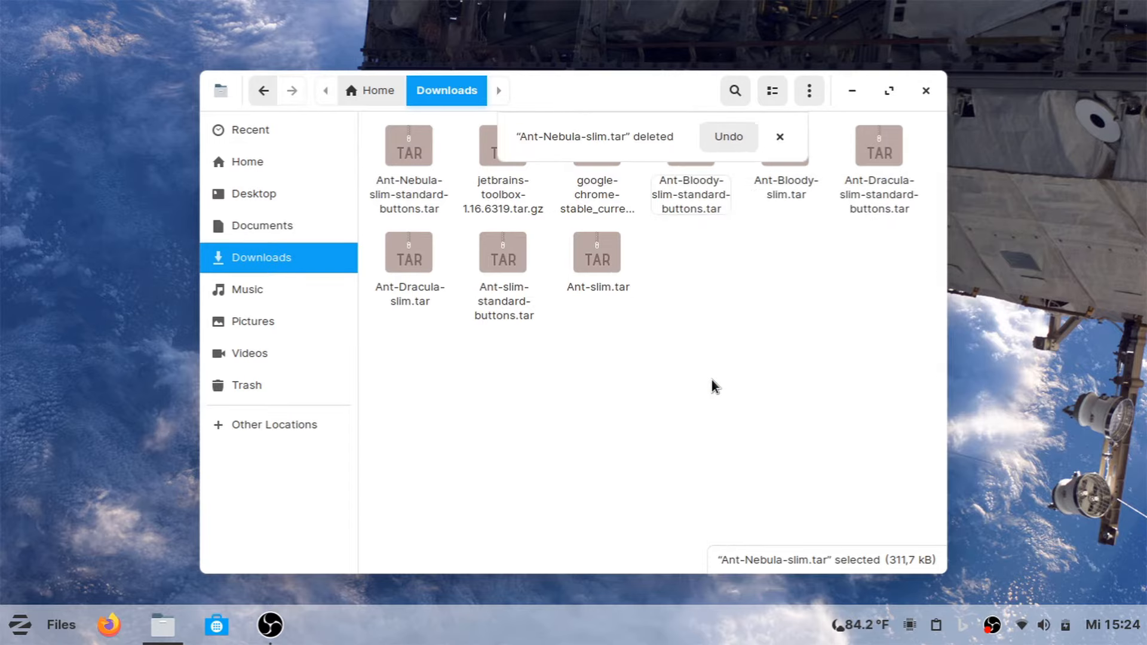
Open Ant-Bloody-slim-standard-buttons.tar and rename its Ant-Bloody folder to Ant-Bloody-standard.
click(676, 196)
double_click(676, 196)
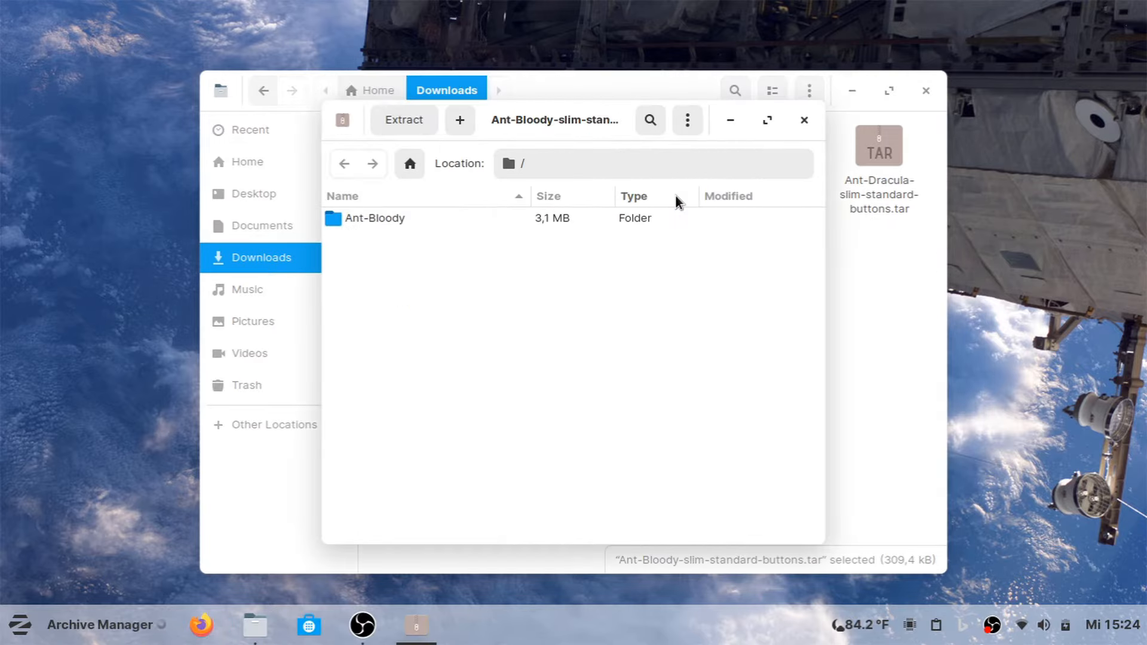
right_click(499, 217)
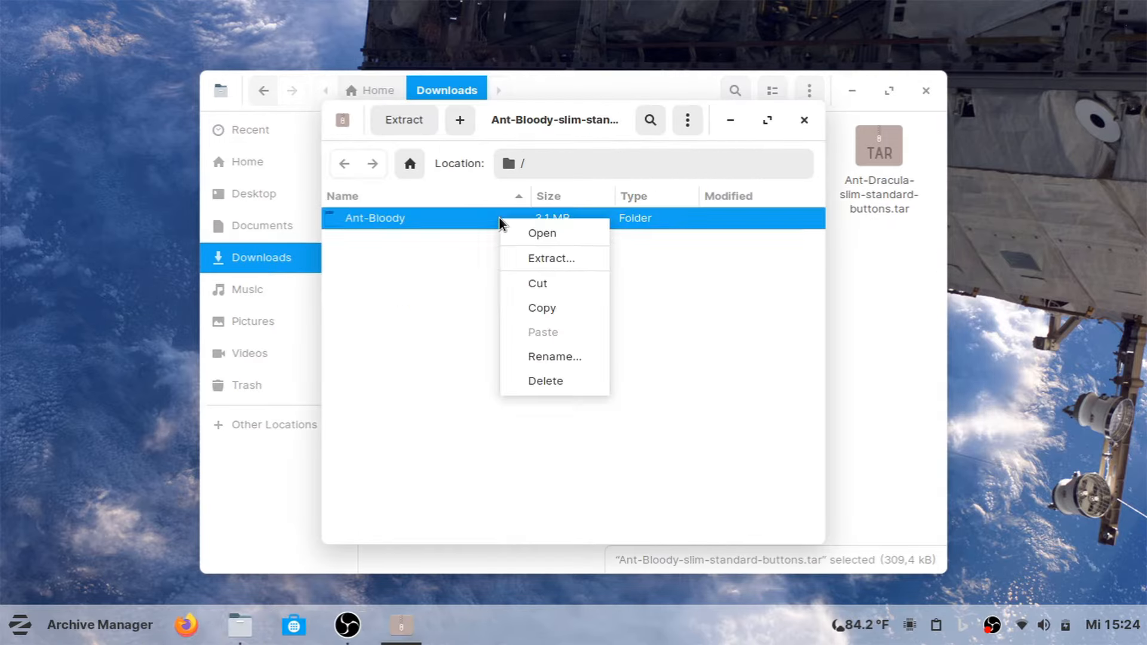
click(525, 357)
text(-standard)
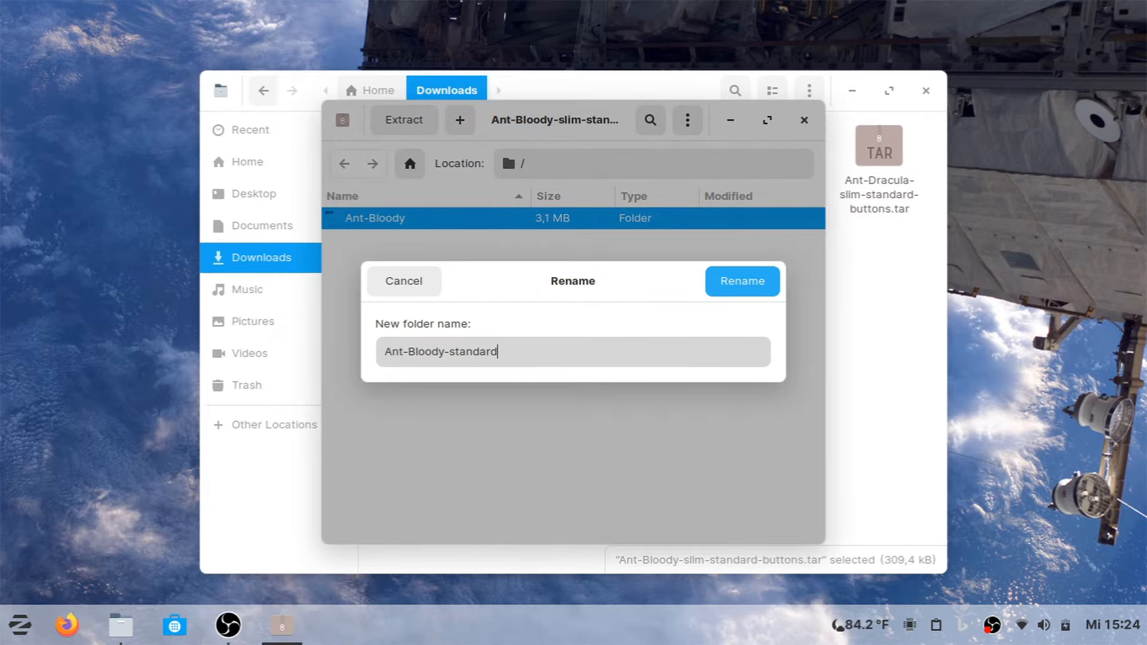
key(Return)
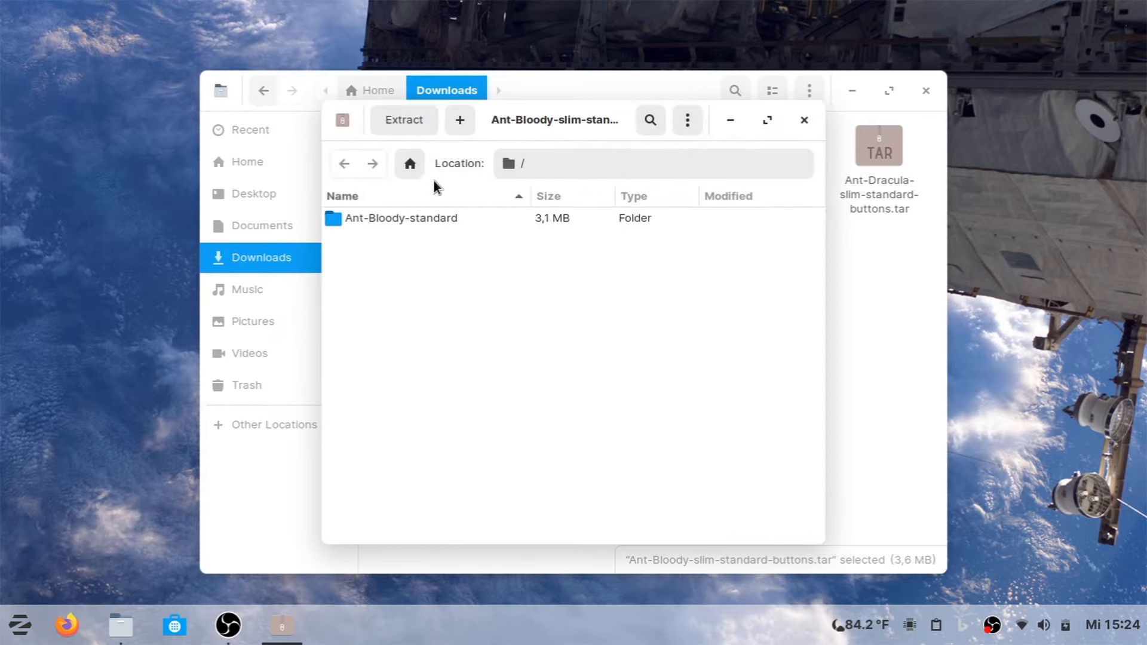
Extract the Ant-Bloody-standard folder into the .themes folder in the home directory and close the archive.
click(401, 126)
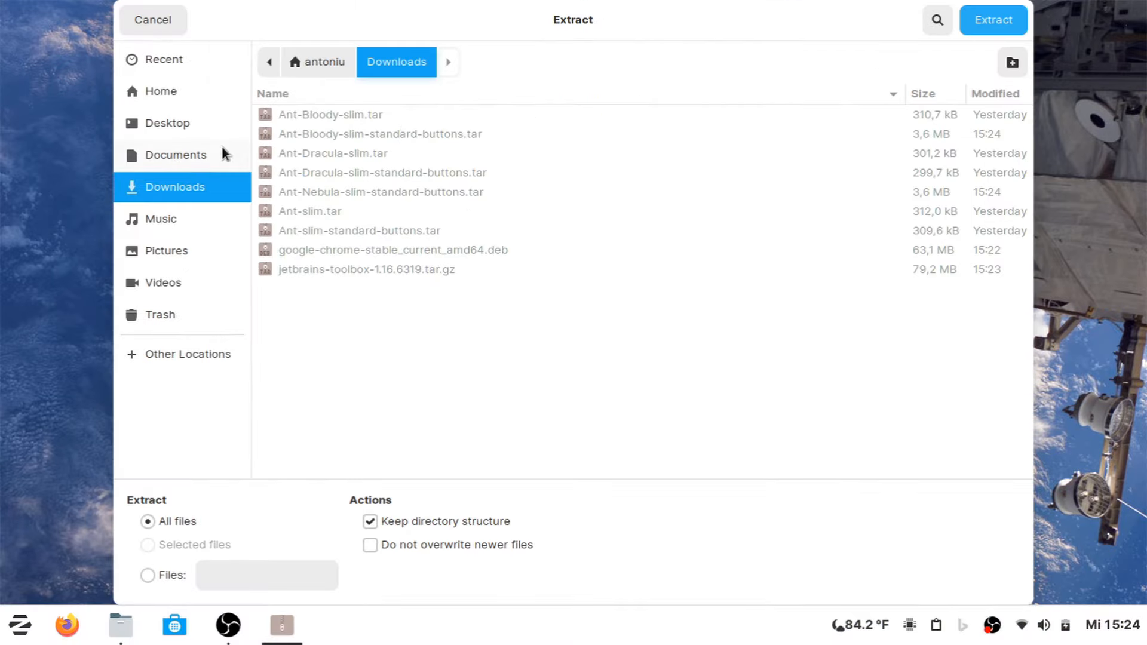
click(311, 73)
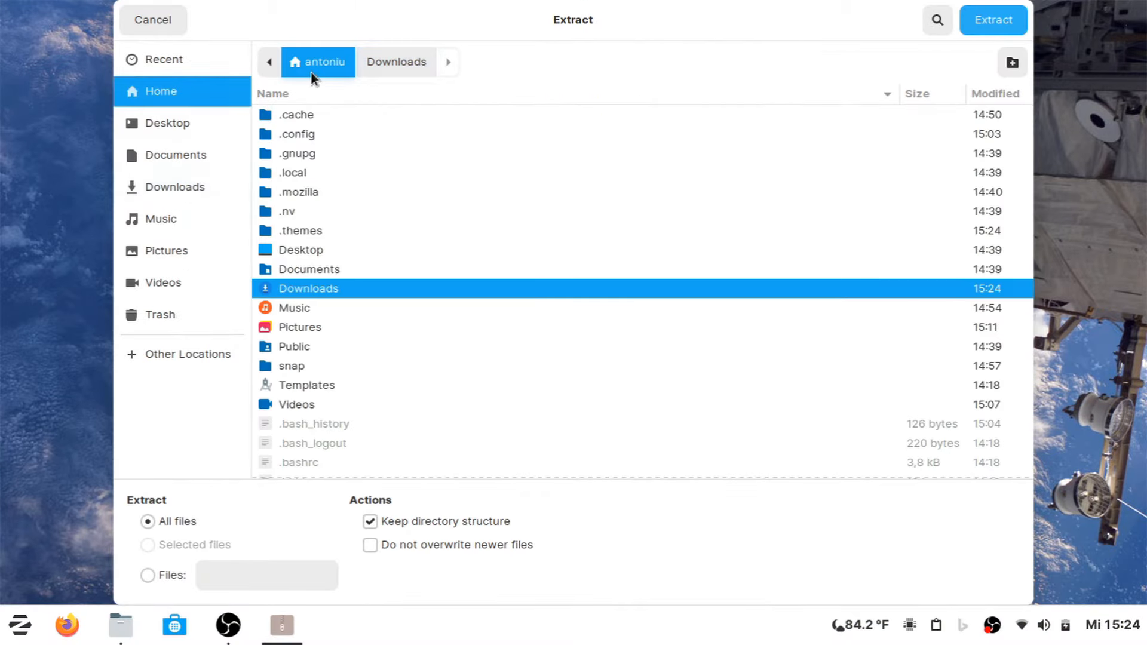
double_click(295, 230)
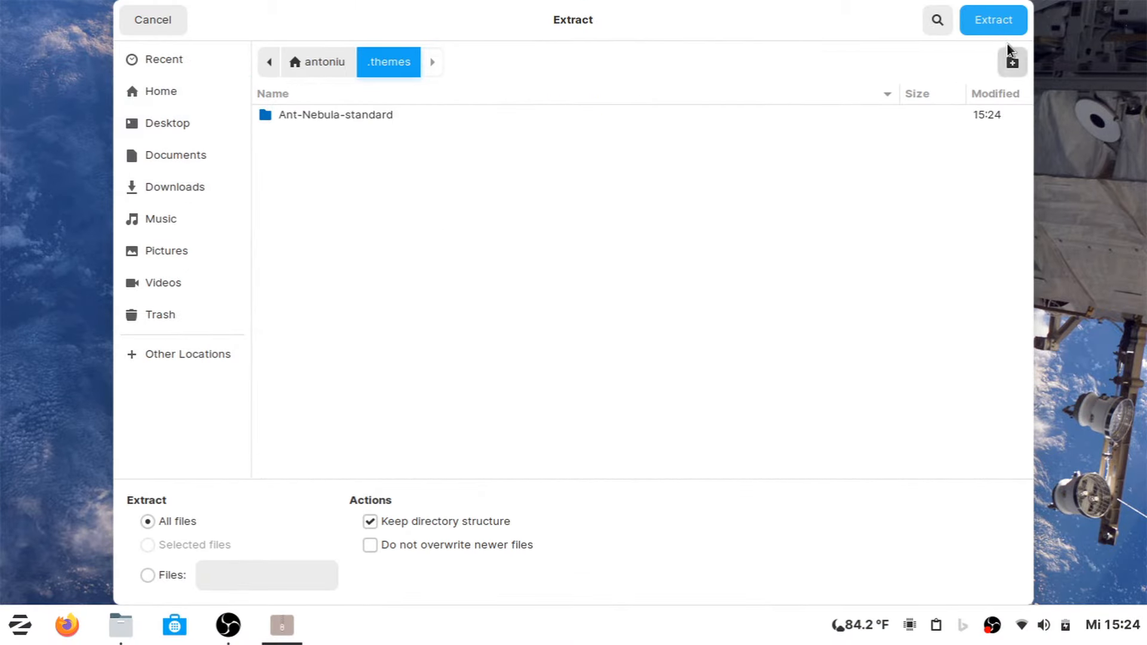
click(995, 28)
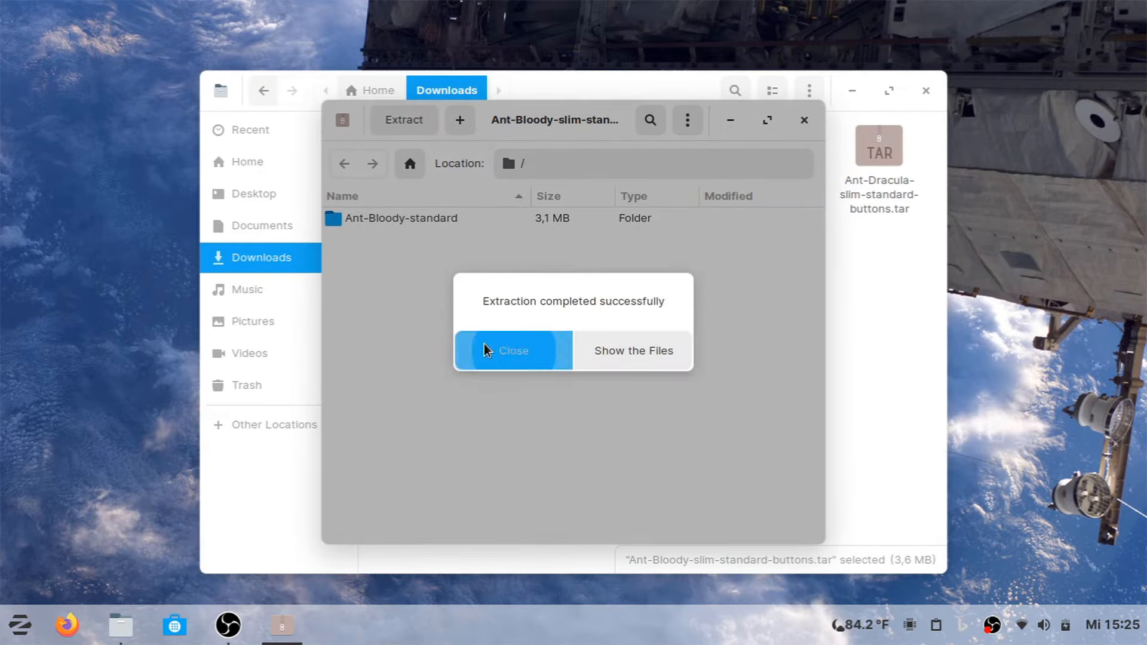
click(485, 350)
click(816, 120)
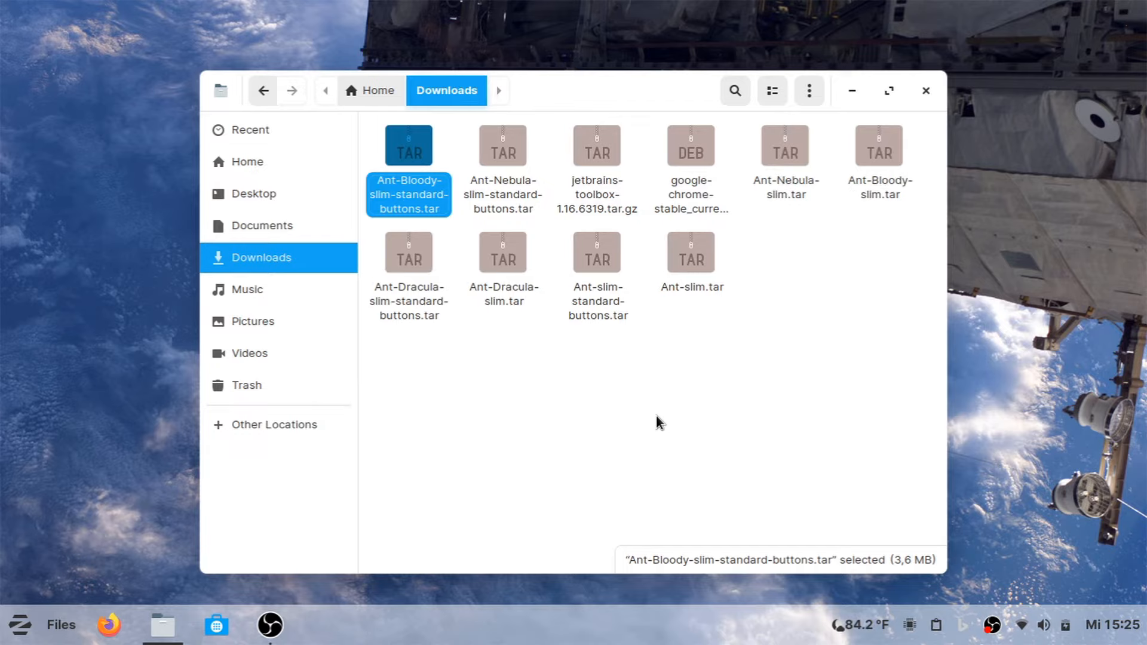
Delete Ant-Bloody-slim-standard-buttons.tar and Ant-Nebula-slim-standard-buttons.tar from the Downloads folder.
key(Delete)
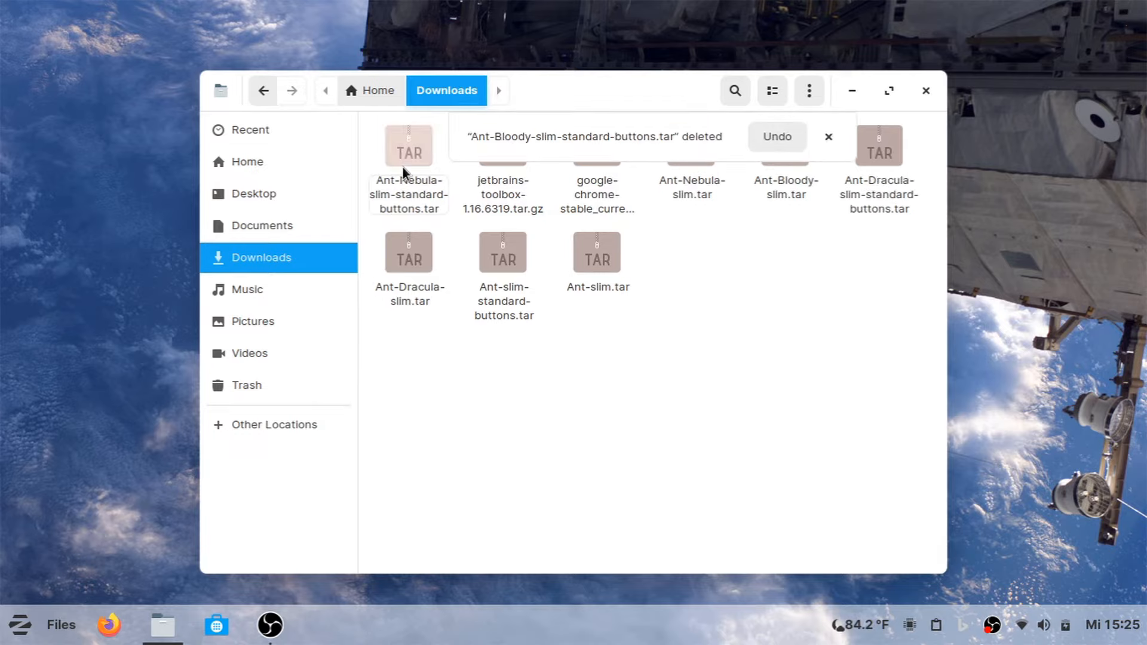
click(402, 167)
key(Delete)
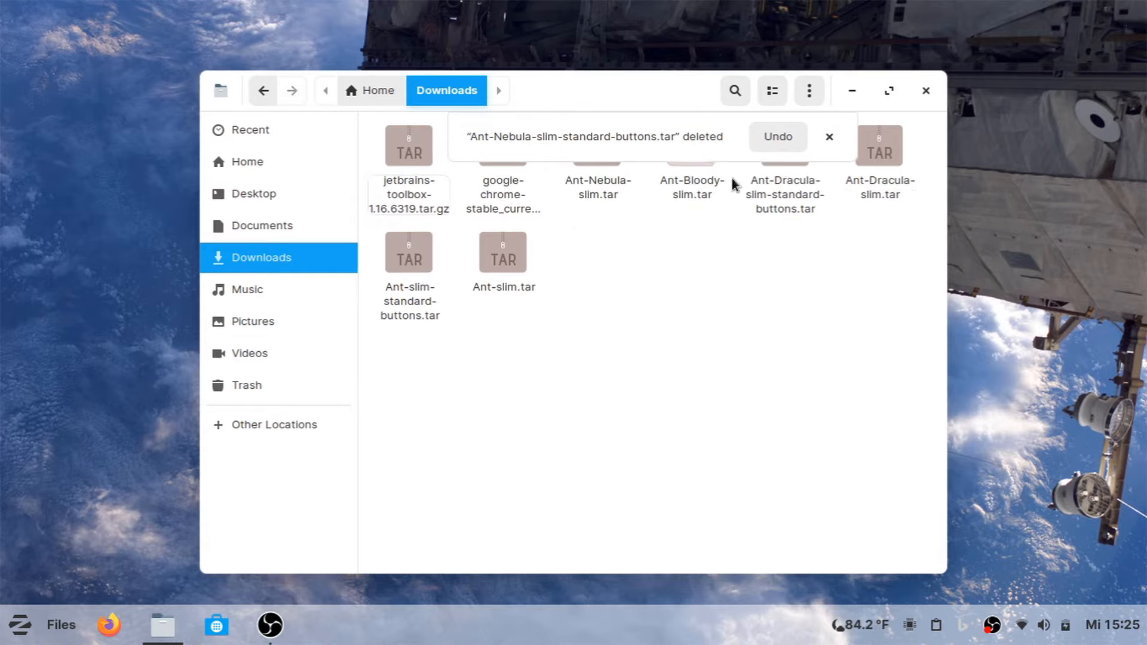
click(833, 143)
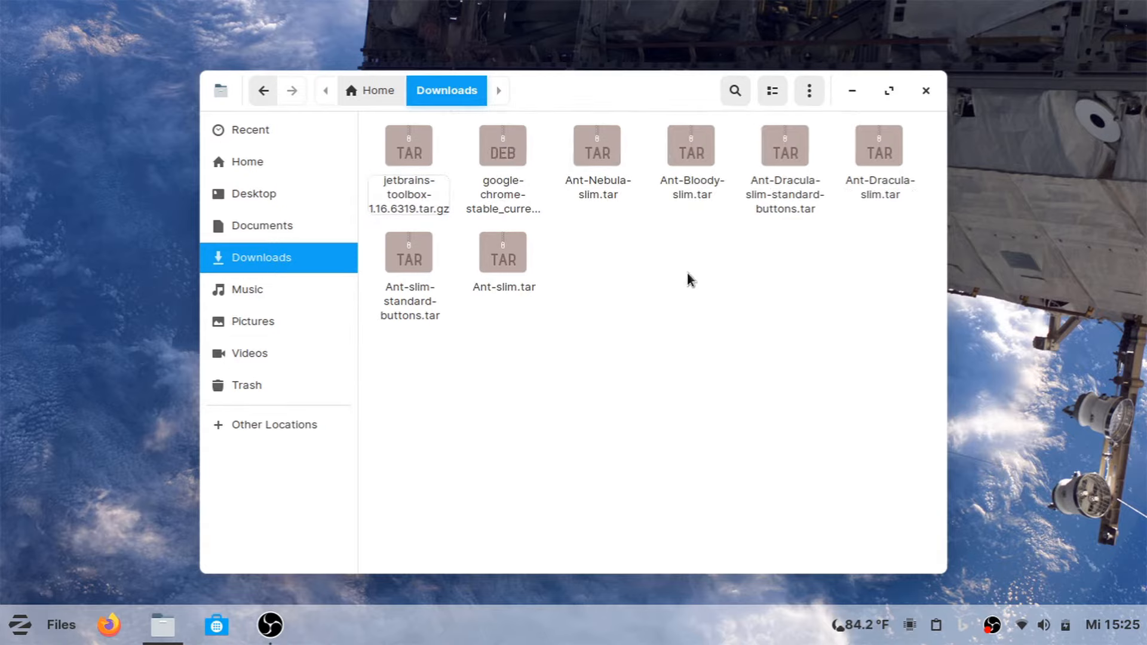
Extract the Ant-Nebula folder from Ant-Nebula-slim.tar into the .themes folder and close the archive.
click(586, 144)
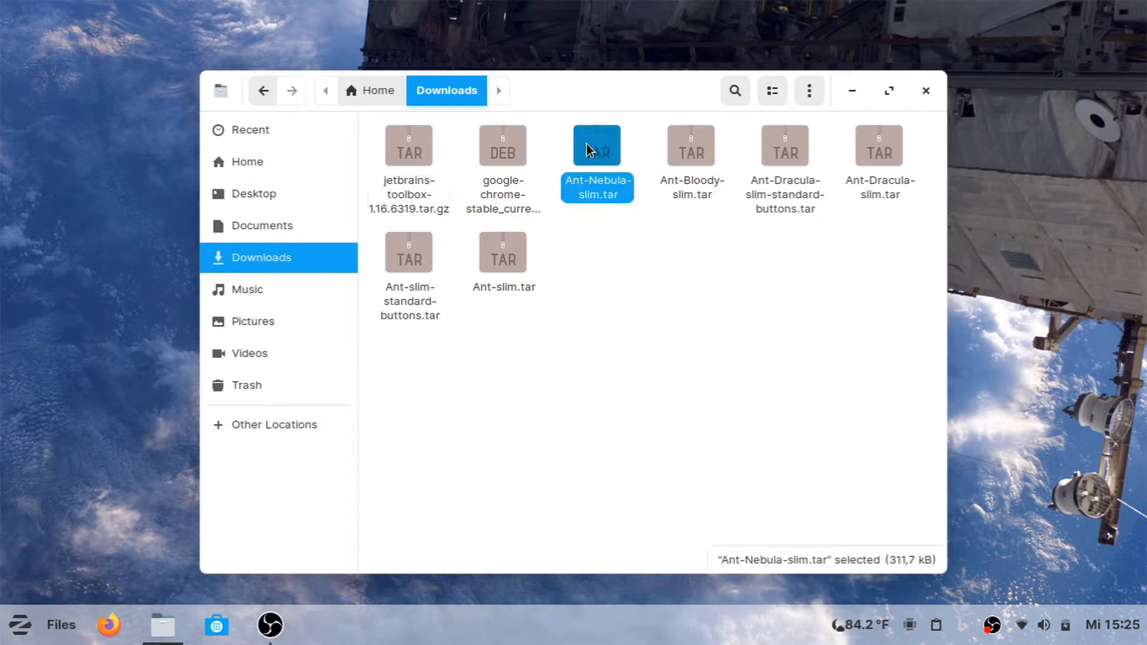
double_click(587, 145)
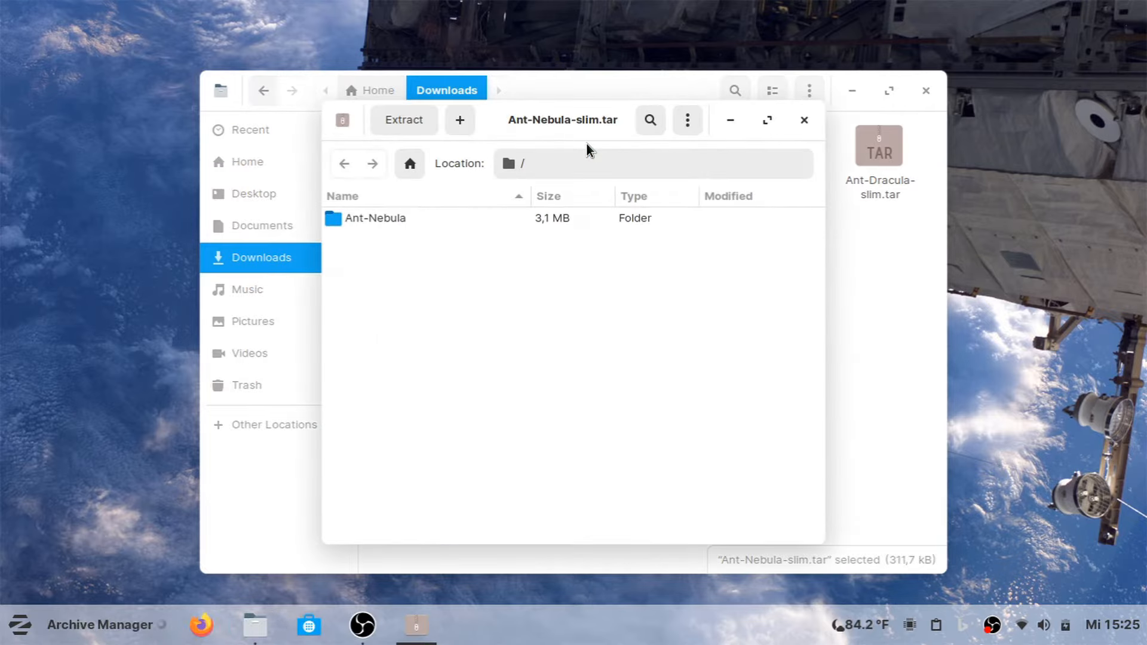
click(382, 218)
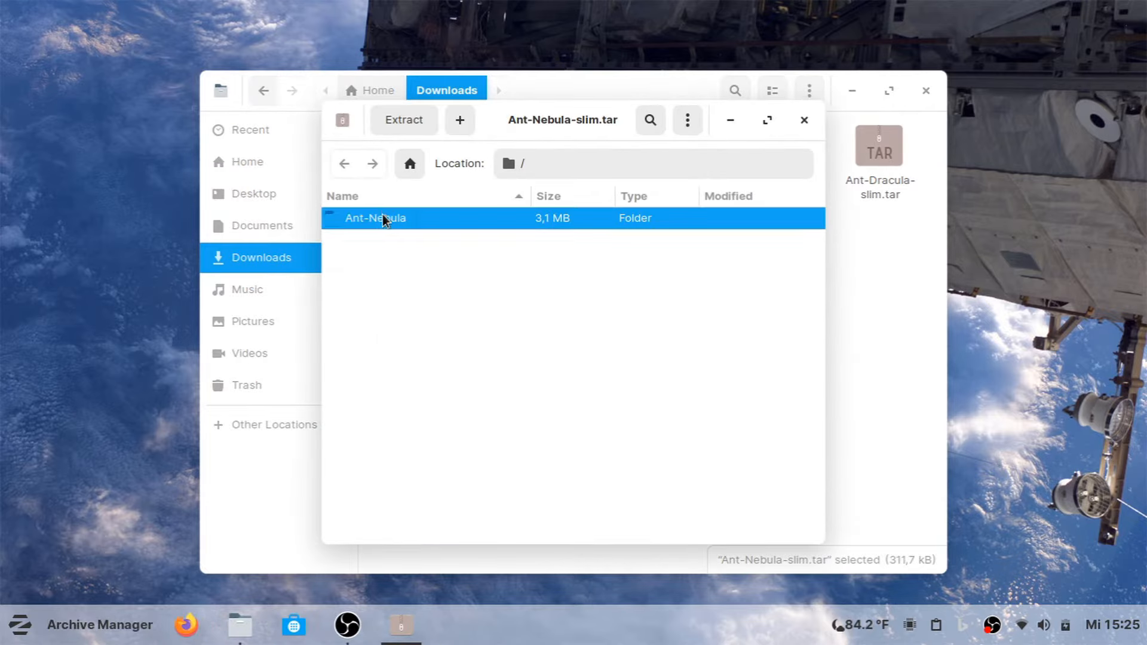
click(382, 118)
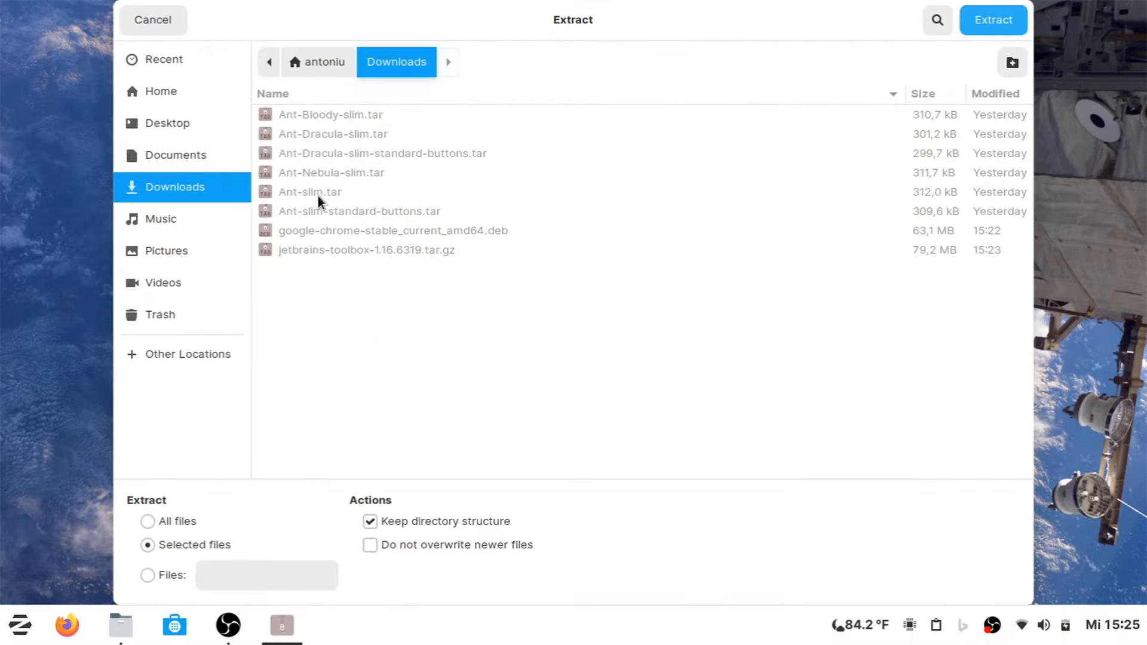
click(303, 62)
double_click(297, 232)
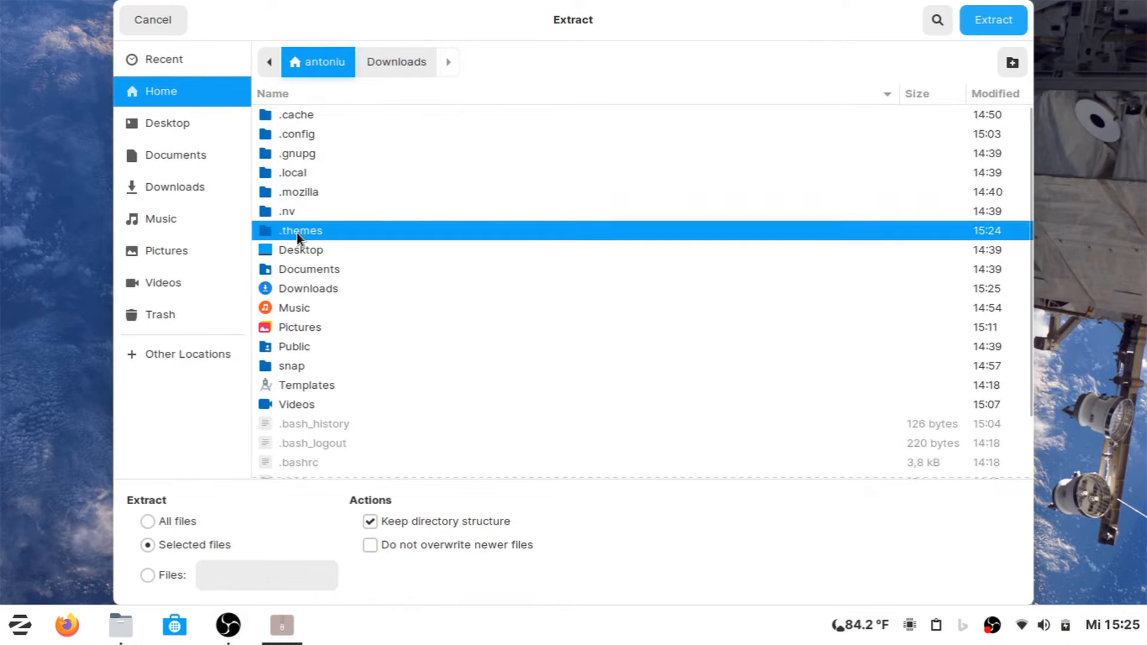
click(975, 27)
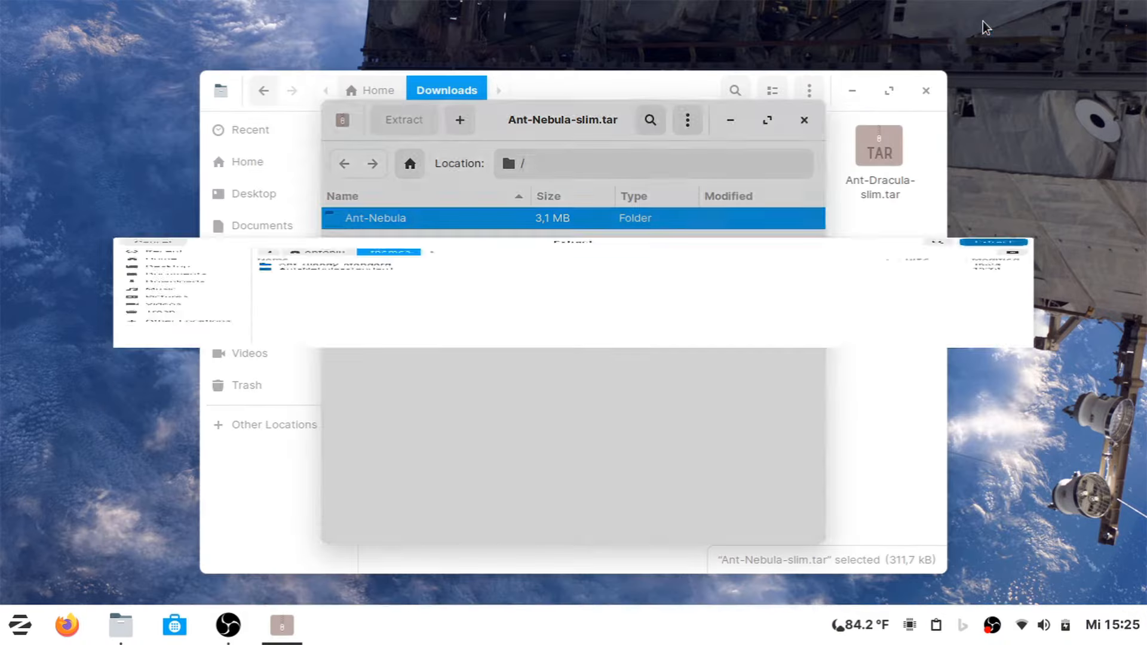
click(804, 120)
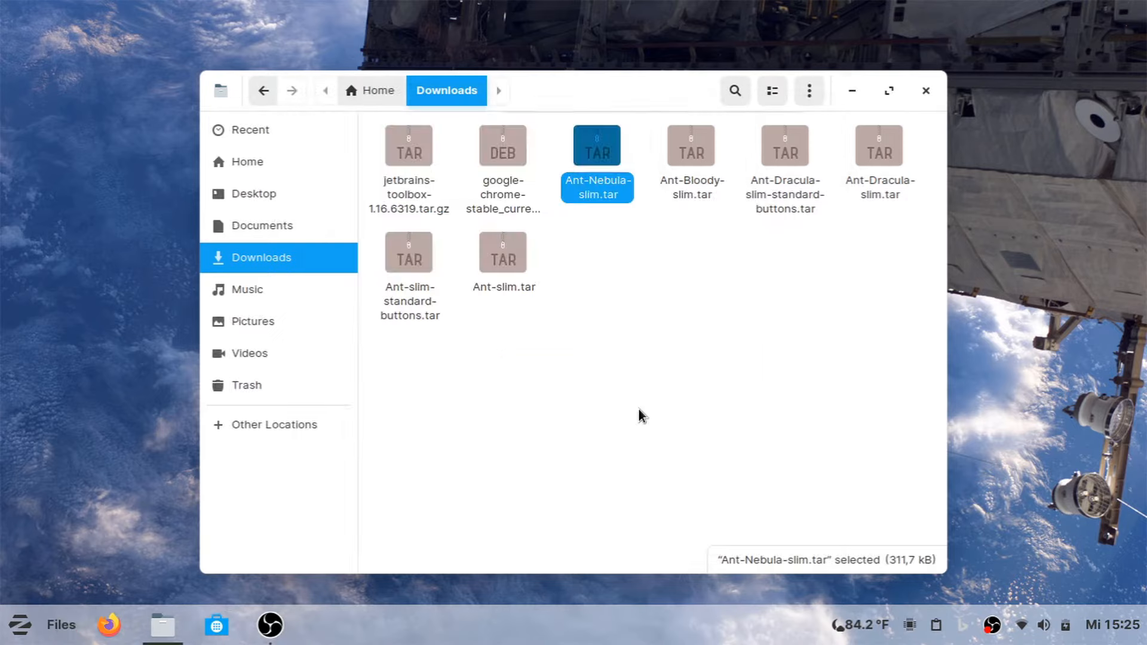
Extract Ant-Bloody-slim.tar into the .themes folder, and delete the archive from Downloads.
double_click(691, 149)
click(397, 127)
click(304, 62)
double_click(301, 232)
click(983, 24)
click(804, 120)
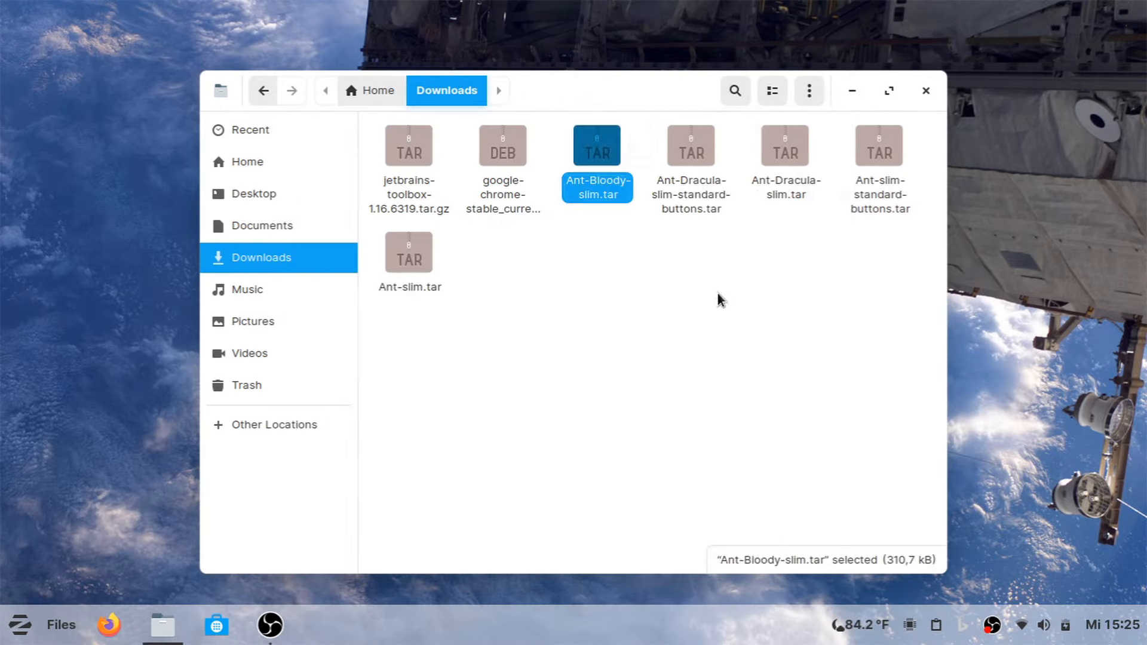
key(Delete)
Open Ant-Dracula-slim-standard-buttons.tar and rename its Ant-Dracula folder to Ant-Dracula-standard.
double_click(597, 170)
right_click(367, 225)
click(389, 360)
text(-standard)
key(Return)
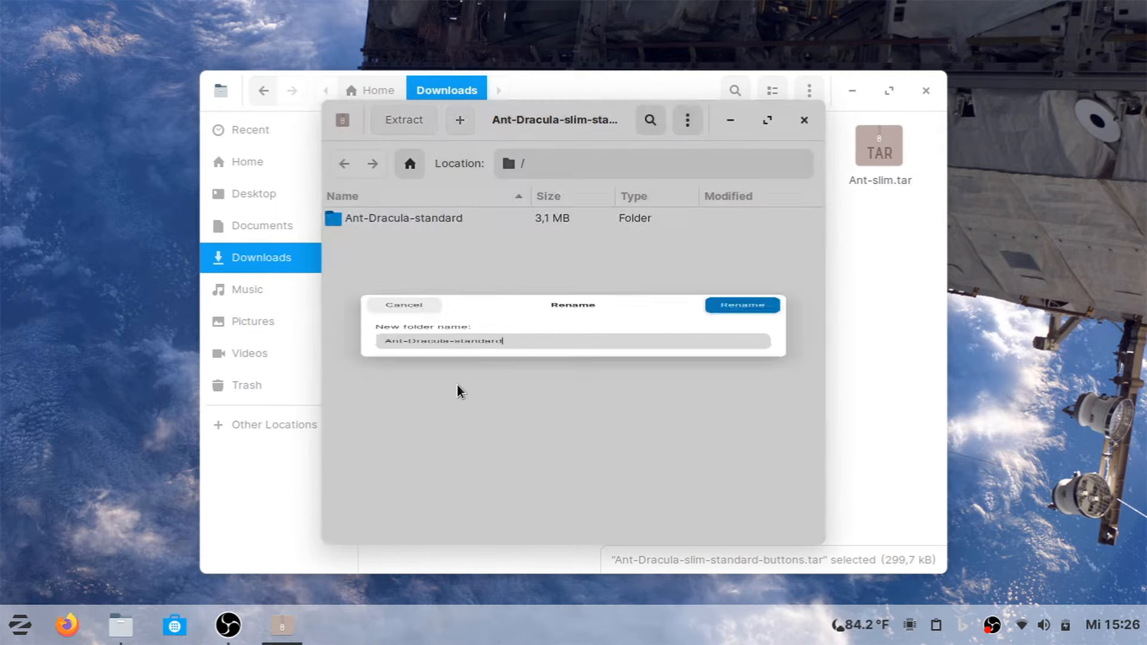
Extract the Ant-Dracula-standard folder into .themes and delete Ant-Dracula-slim-standard-buttons.tar from Downloads.
click(404, 120)
click(342, 67)
double_click(301, 231)
click(993, 20)
click(502, 355)
key(Delete)
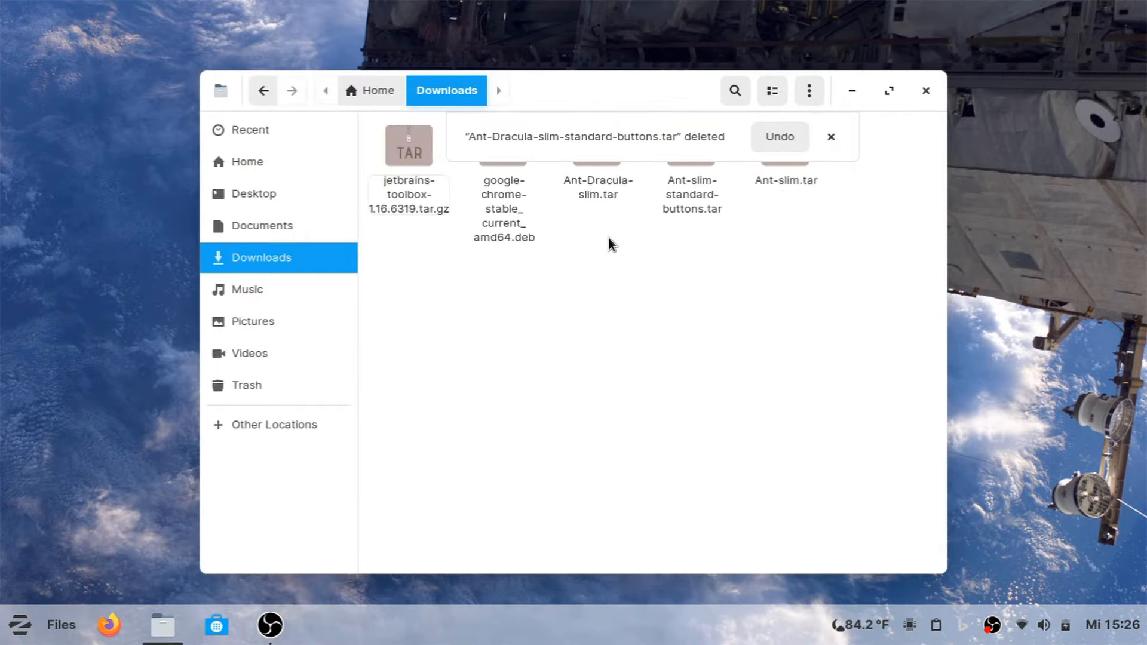
Extract Ant-Dracula-slim.tar into the .themes folder and delete the archive from Downloads.
double_click(599, 155)
click(410, 120)
click(993, 19)
click(615, 359)
key(Delete)
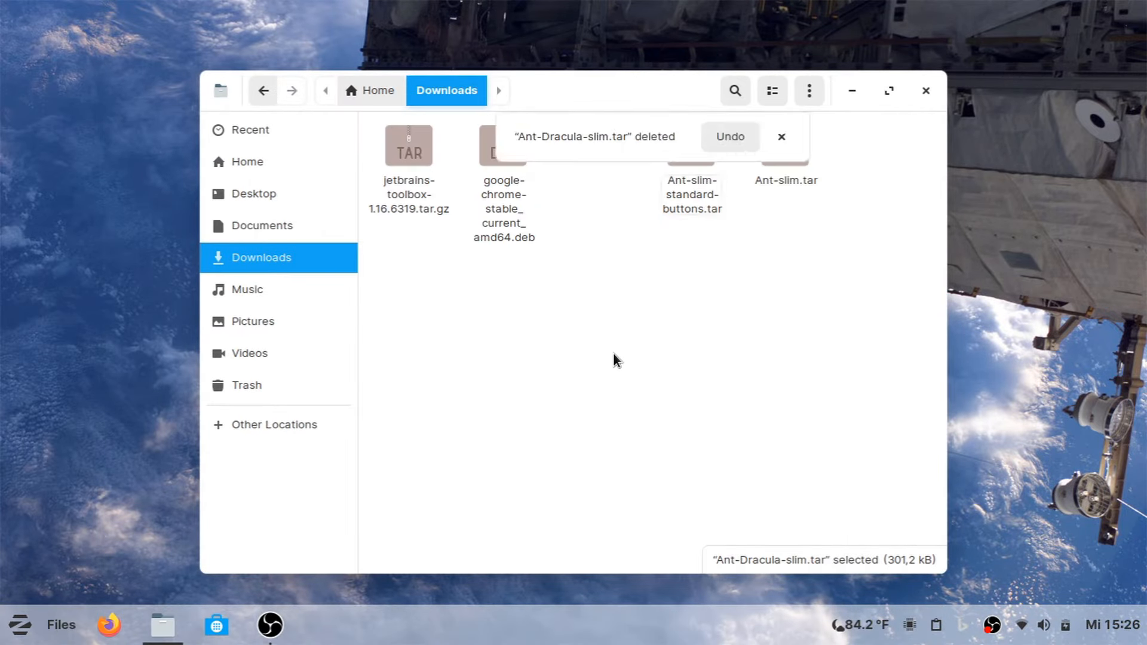
Open Ant-slim-standard-buttons.tar and rename its Ant folder to Ant-standard.
double_click(590, 197)
right_click(361, 220)
click(413, 352)
text(-standard)
key(Return)
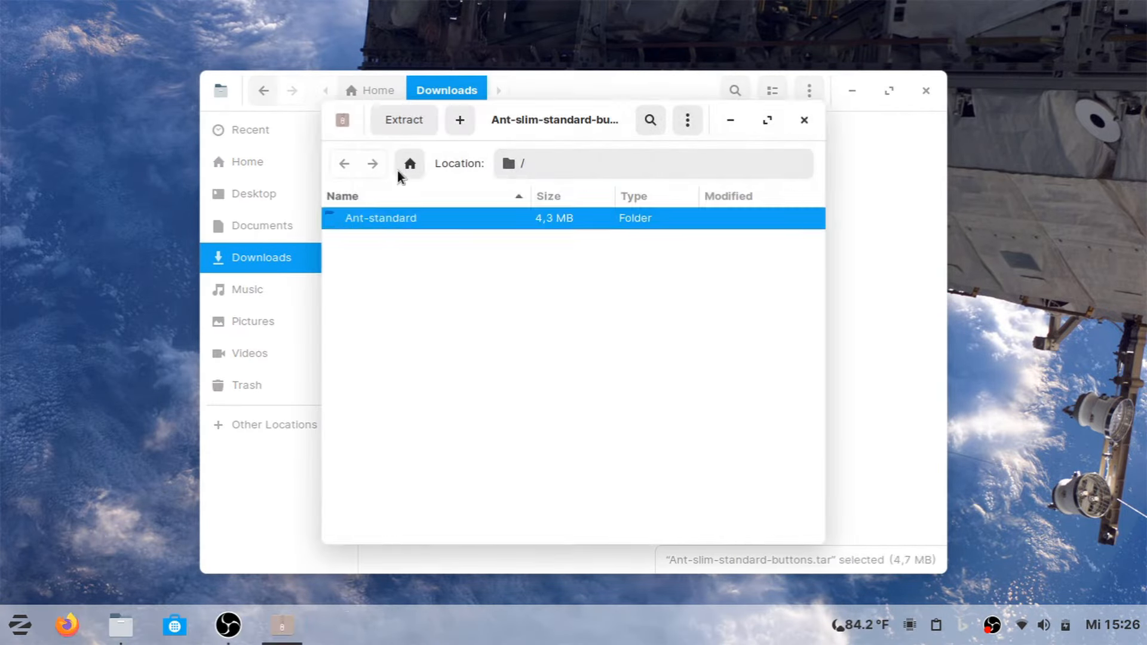
Extract the Ant-standard folder into .themes and delete Ant-slim-standard-buttons.tar from Downloads.
click(403, 121)
click(332, 64)
click(333, 220)
double_click(333, 228)
click(993, 20)
click(513, 351)
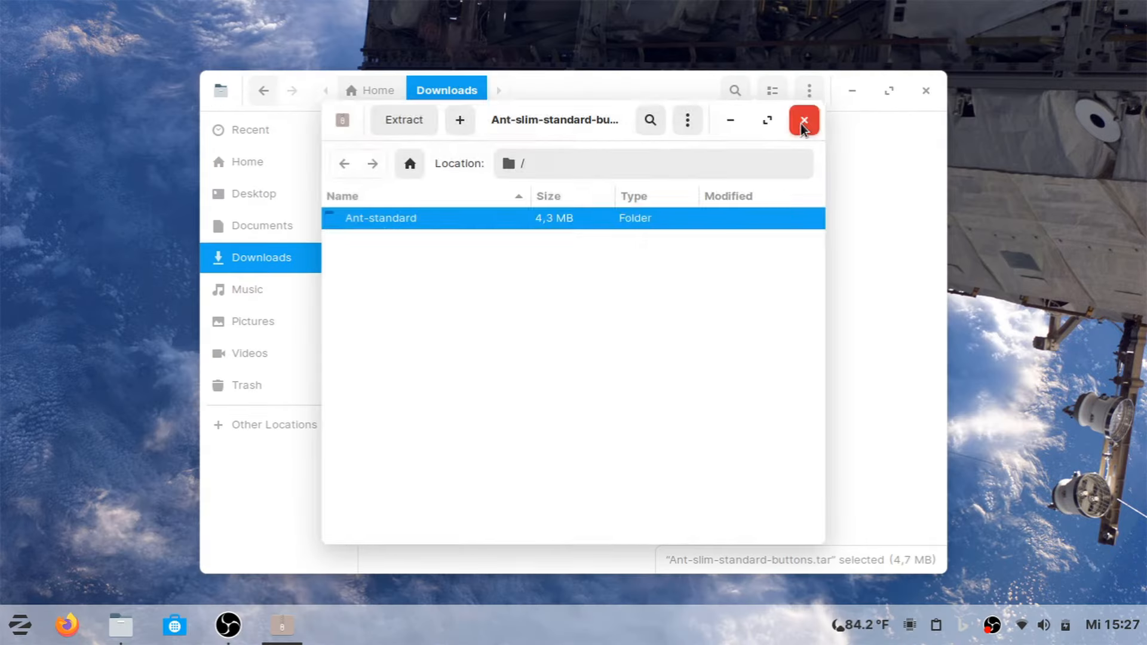
click(804, 122)
key(Delete)
Extract the Ant folder from Ant-slim.tar into .themes and delete the archive from Downloads.
double_click(446, 215)
click(446, 217)
click(404, 120)
click(323, 62)
double_click(318, 228)
click(993, 20)
click(803, 121)
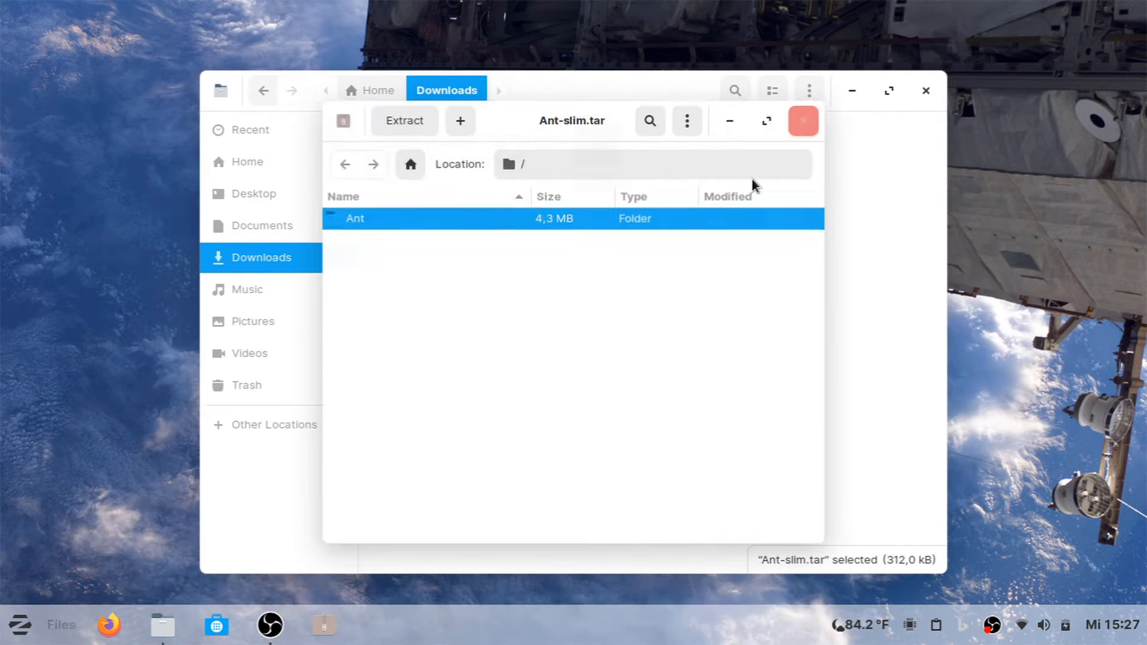
key(Delete)
Install Google Chrome from google-chrome-stable_current_amd64.deb, authenticating with the account password, and delete the installer from Downloads.
click(496, 229)
double_click(496, 229)
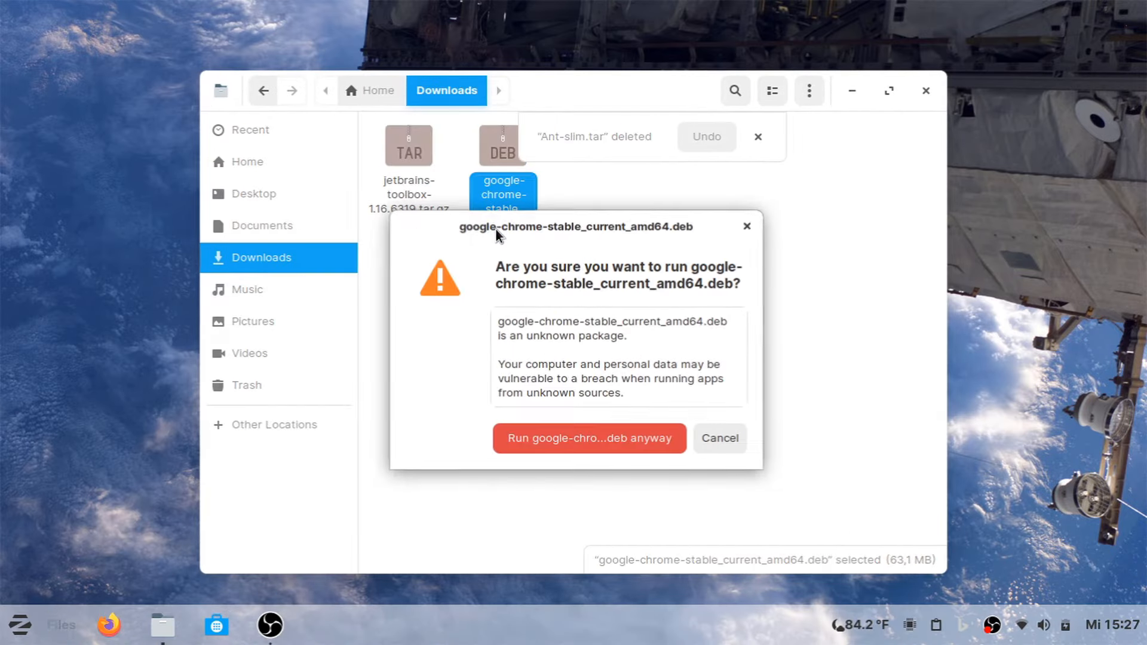
click(546, 441)
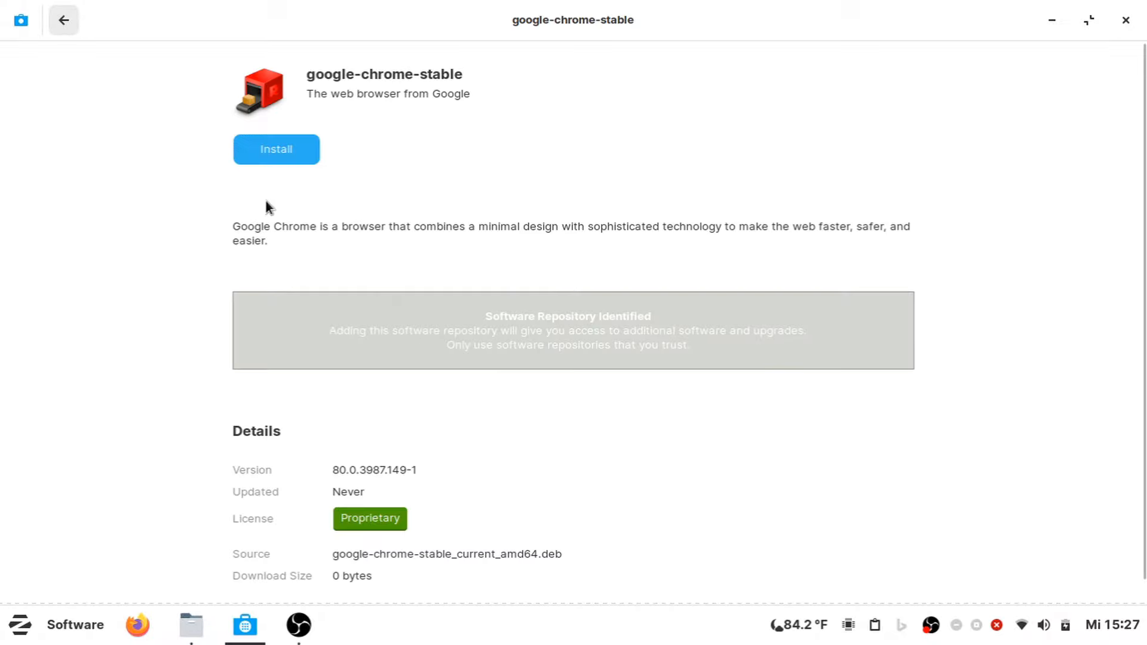
click(277, 151)
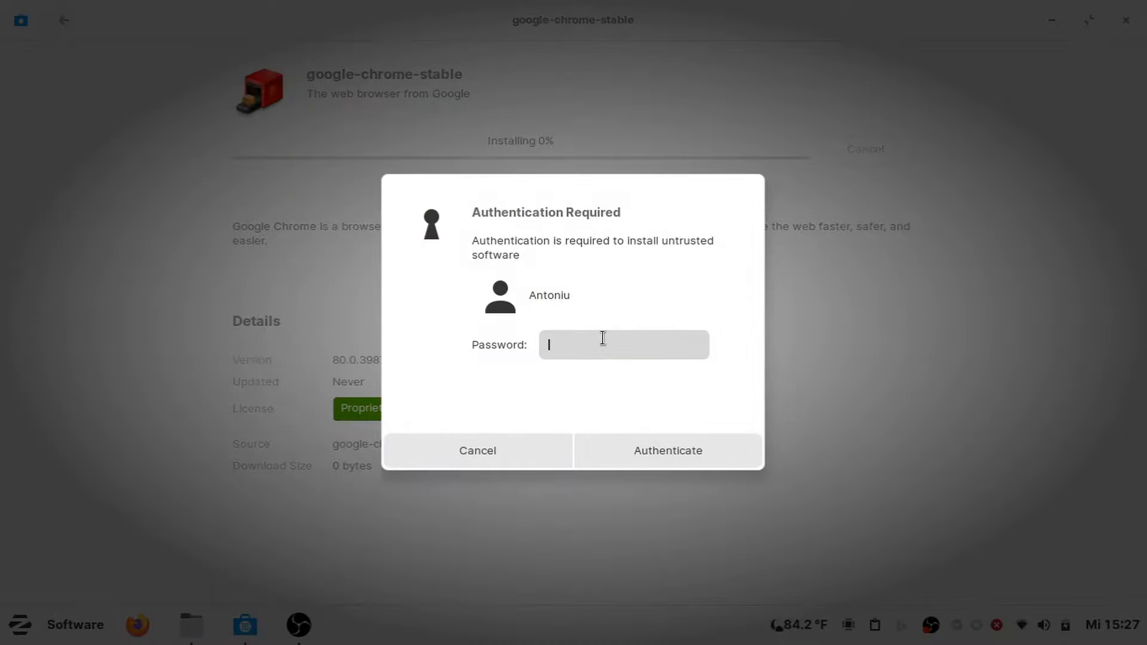
text(**********)
key(Return)
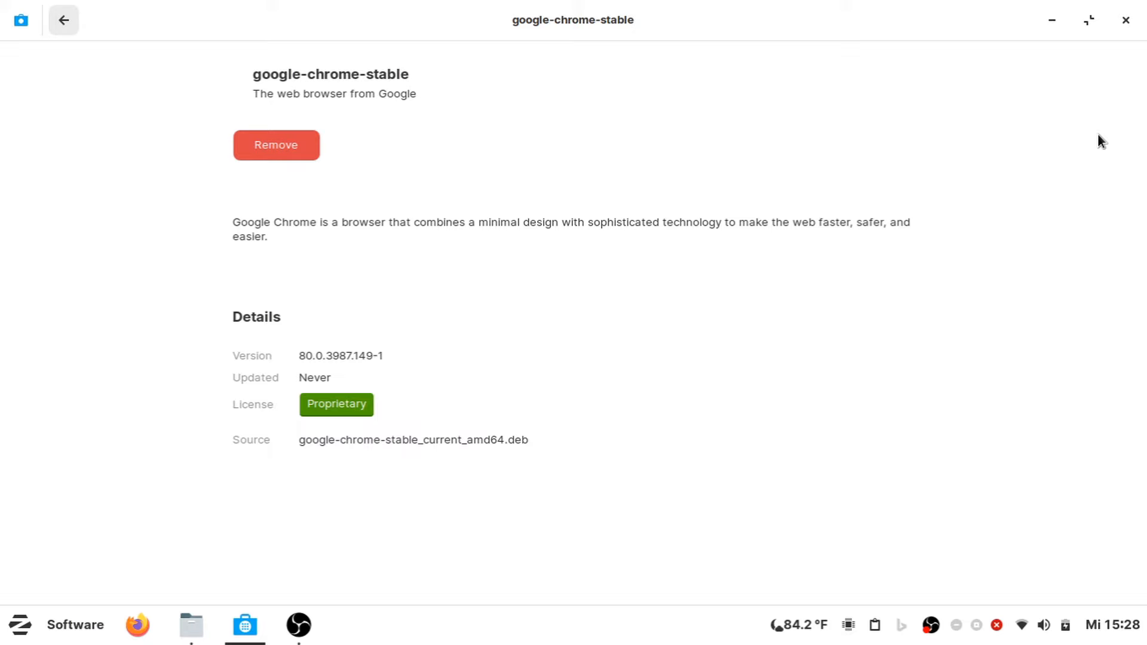
click(1126, 22)
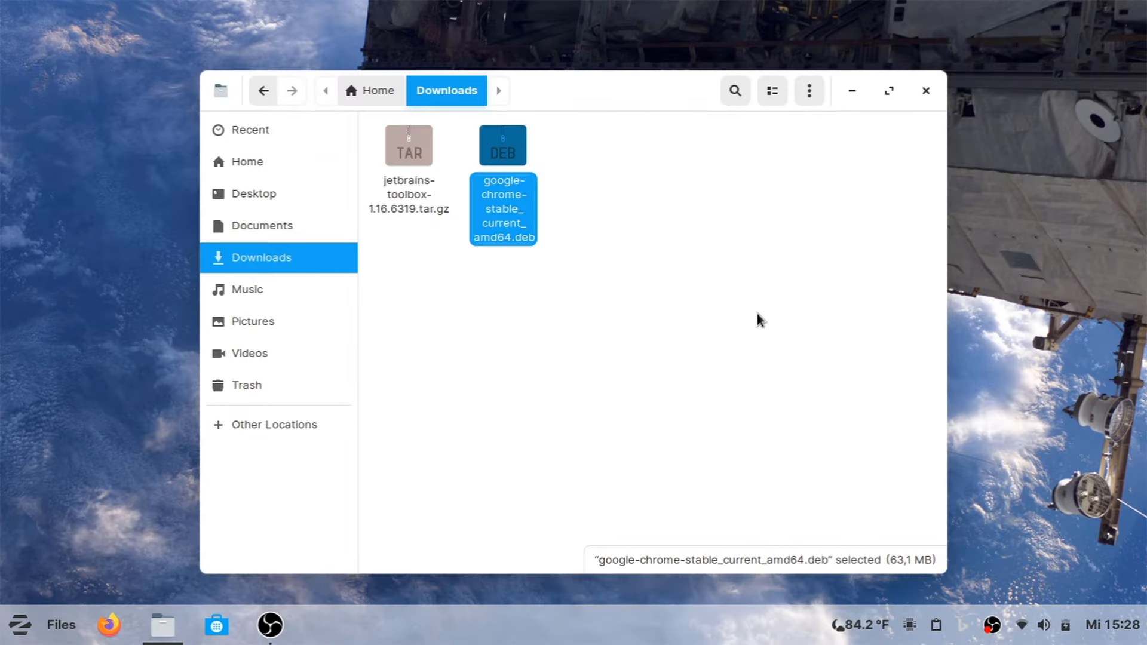
key(Delete)
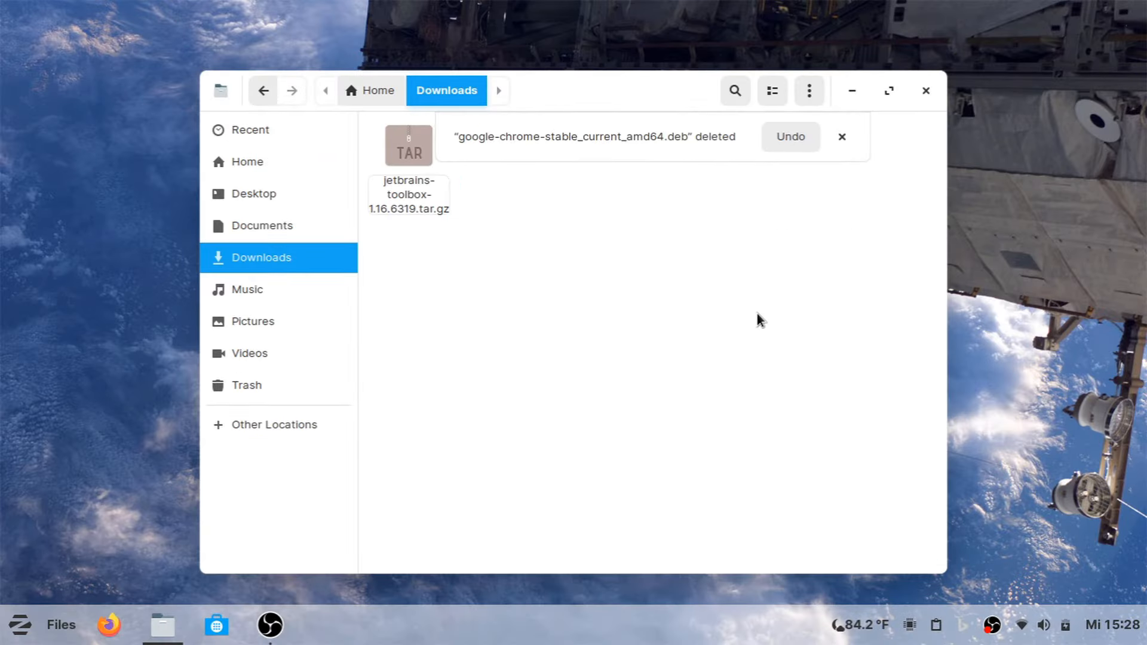
click(839, 137)
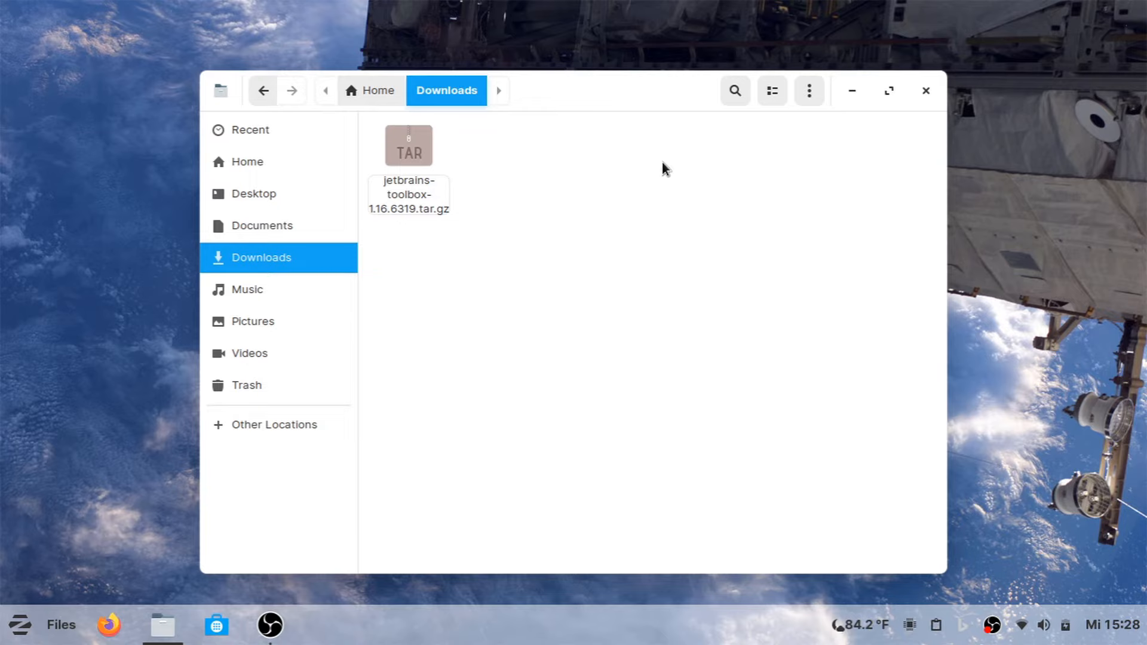
Extract the jetbrains-toolbox-1.16.6319 folder from its tar.gz archive into Downloads and open the extracted folder.
right_click(433, 173)
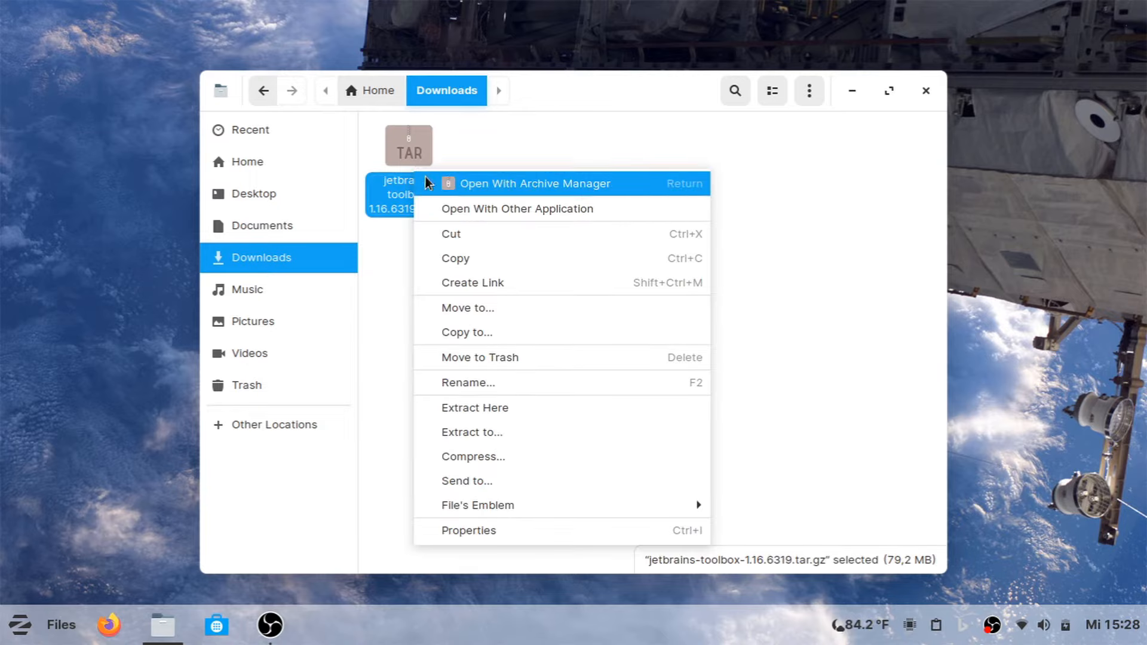
click(439, 181)
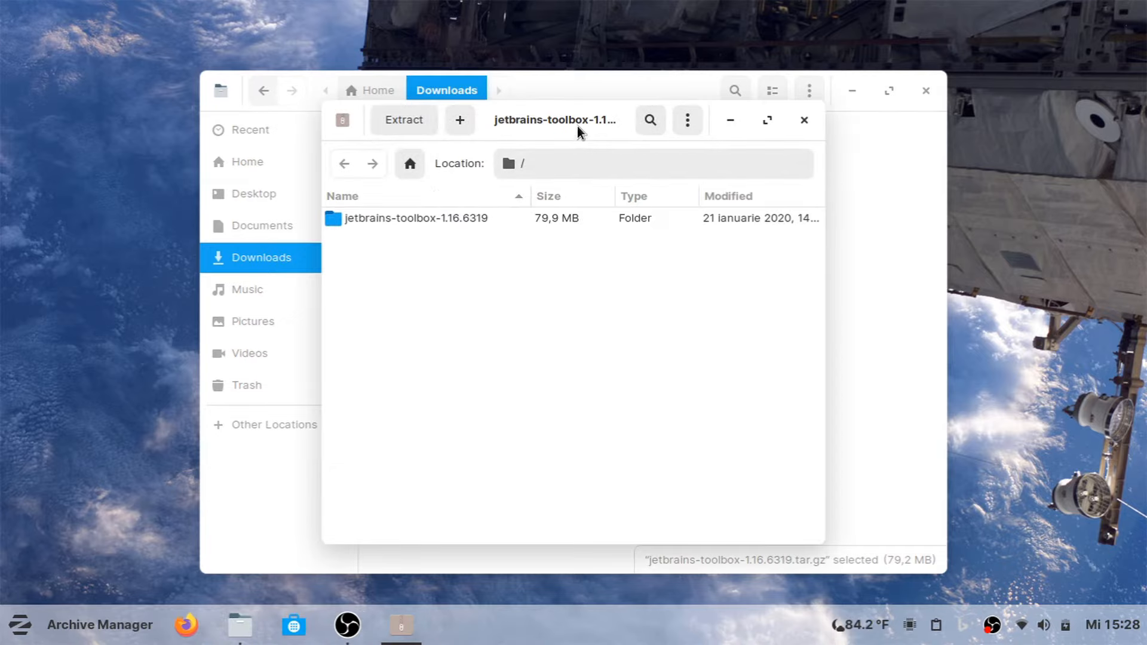
drag(579, 127, 824, 194)
drag(674, 281, 502, 223)
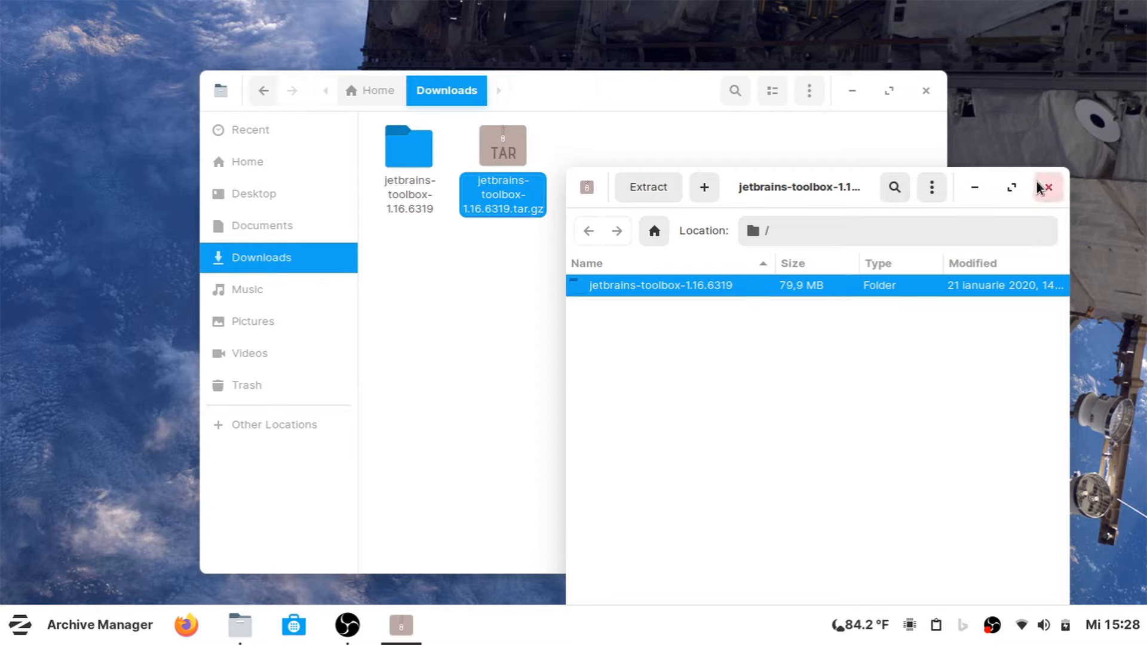
drag(810, 190, 787, 56)
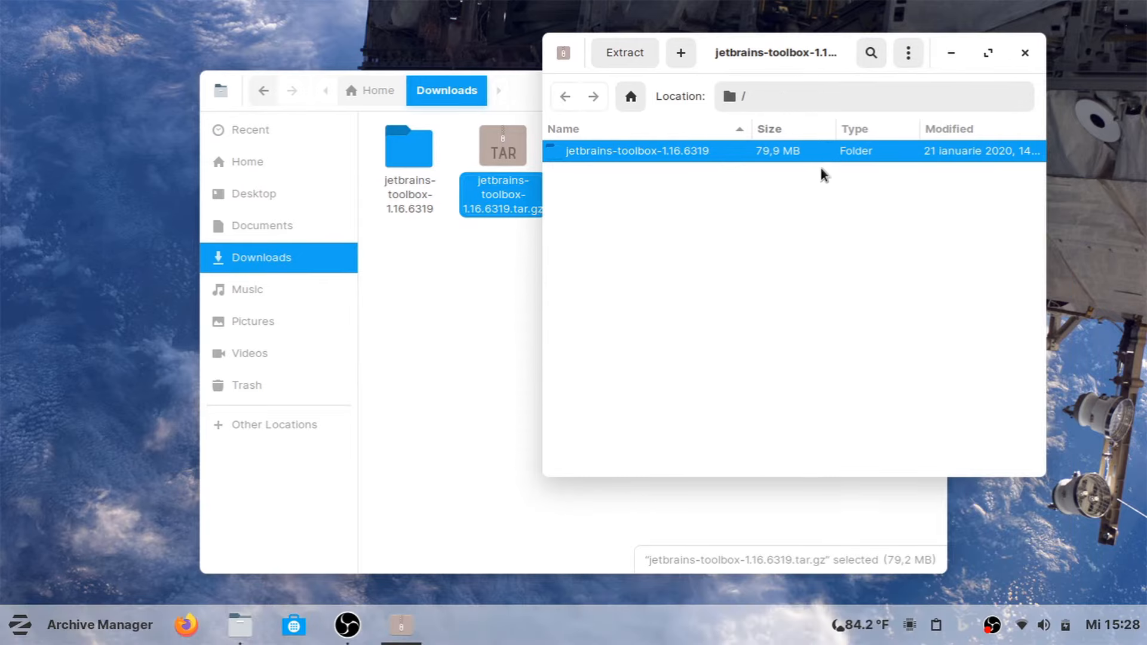
click(1024, 52)
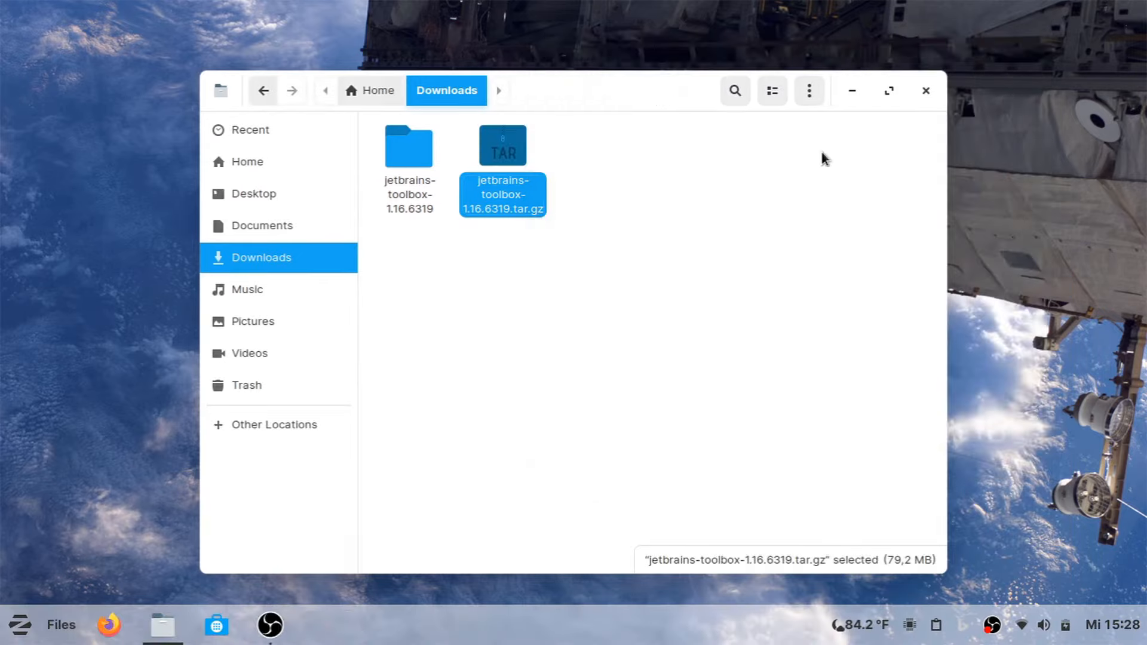
click(422, 157)
double_click(421, 154)
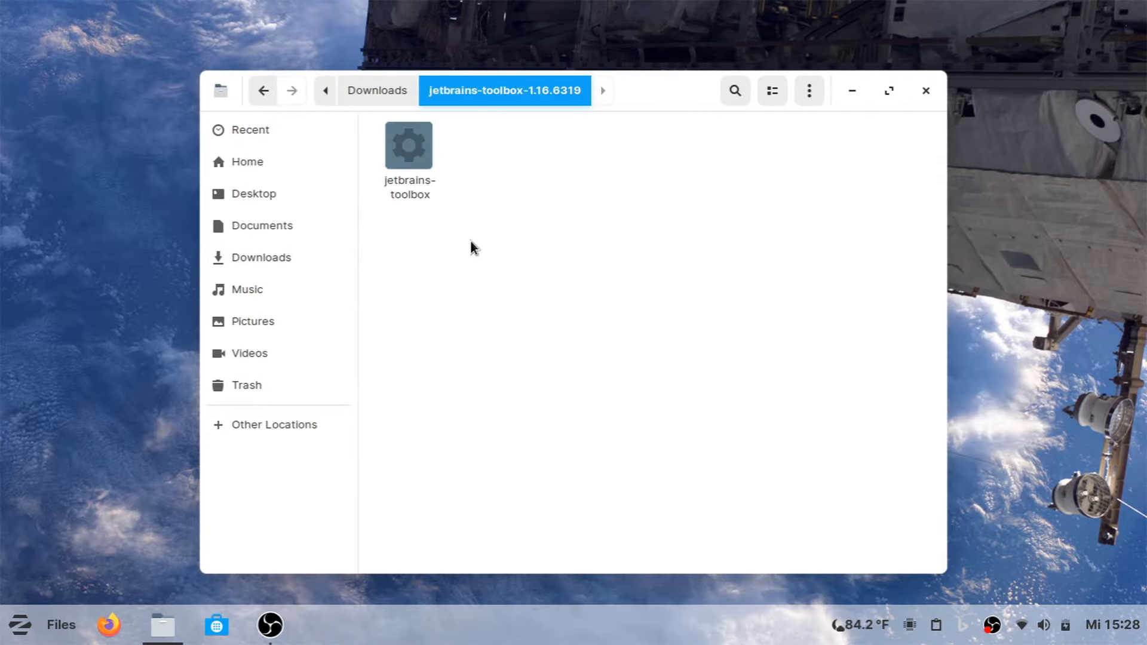
Run the extracted jetbrains-toolbox file, accept the JetBrains User Agreement and close the Toolbox window.
click(410, 171)
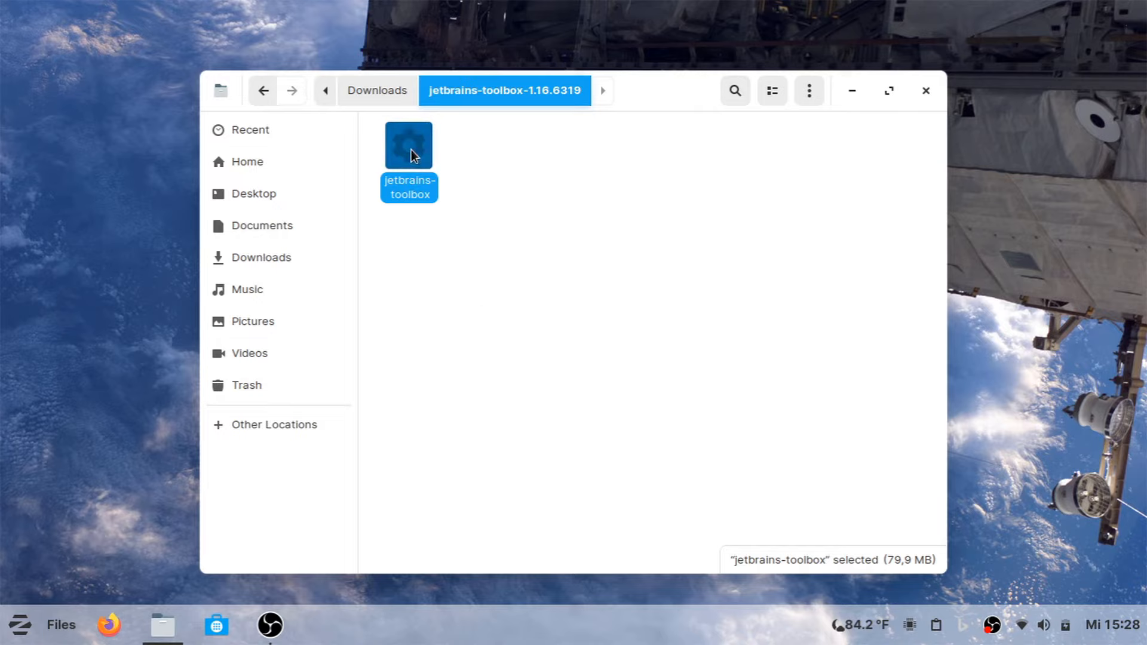
click(472, 303)
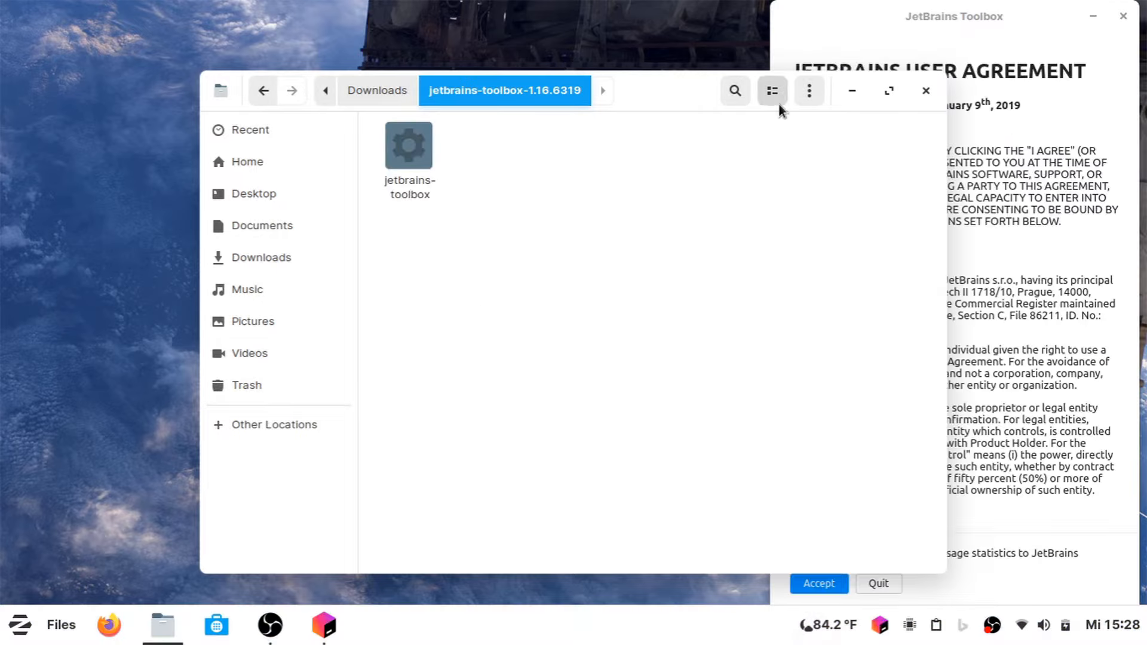
click(852, 90)
drag(925, 12, 621, 12)
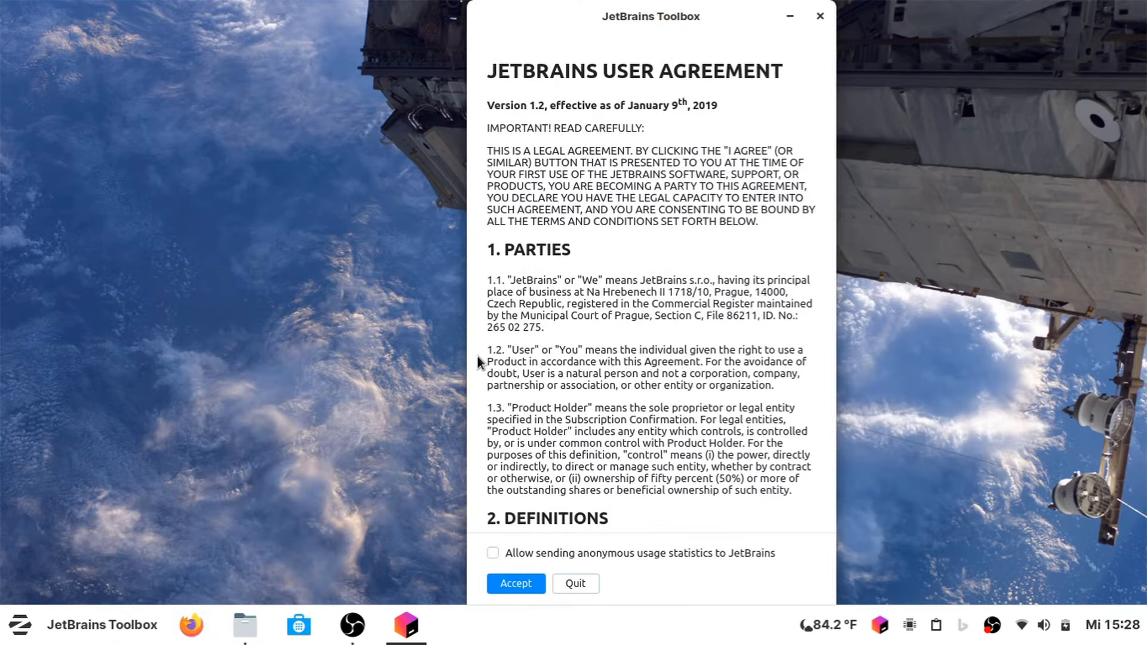
click(507, 587)
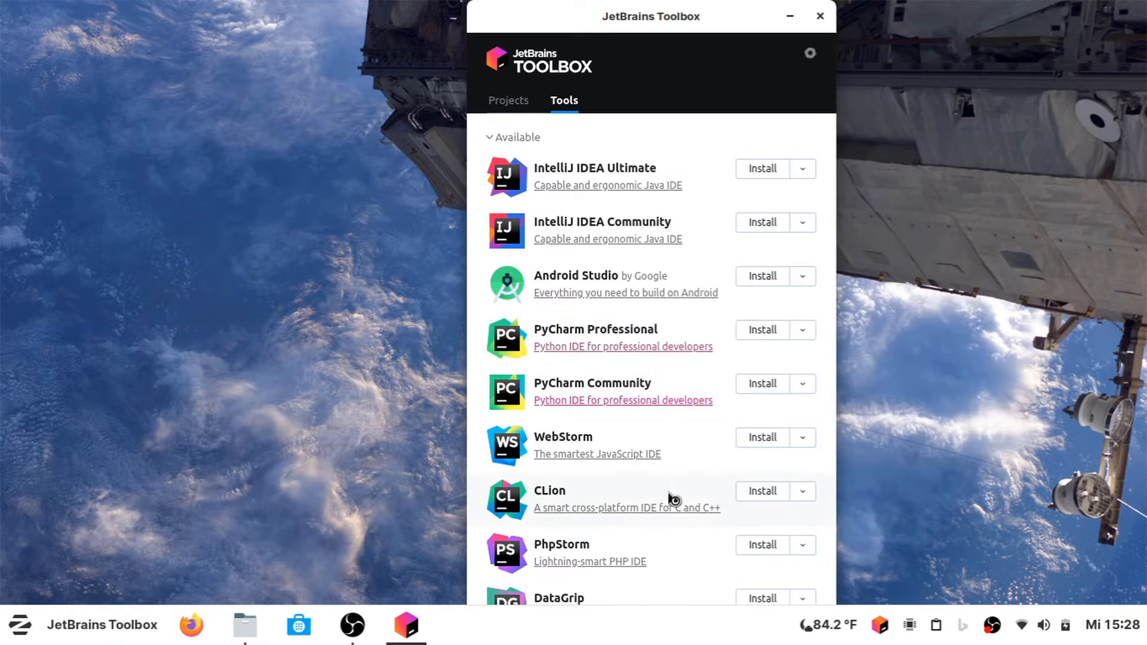
click(820, 16)
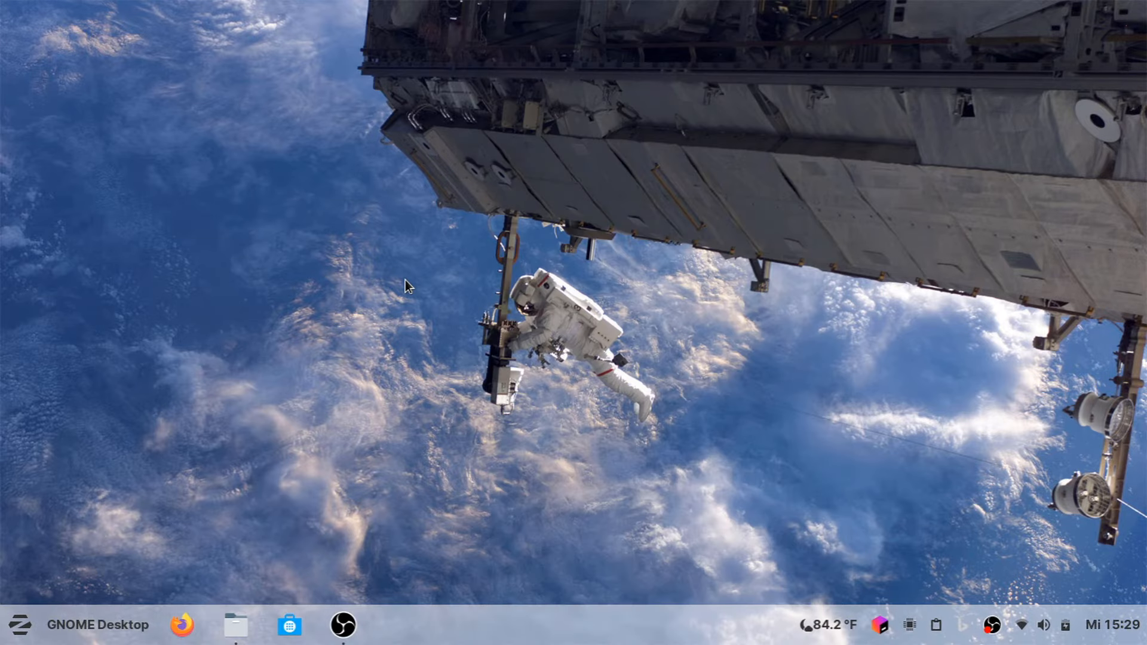
Launch JetBrains Toolbox from the installed applications.
click(28, 612)
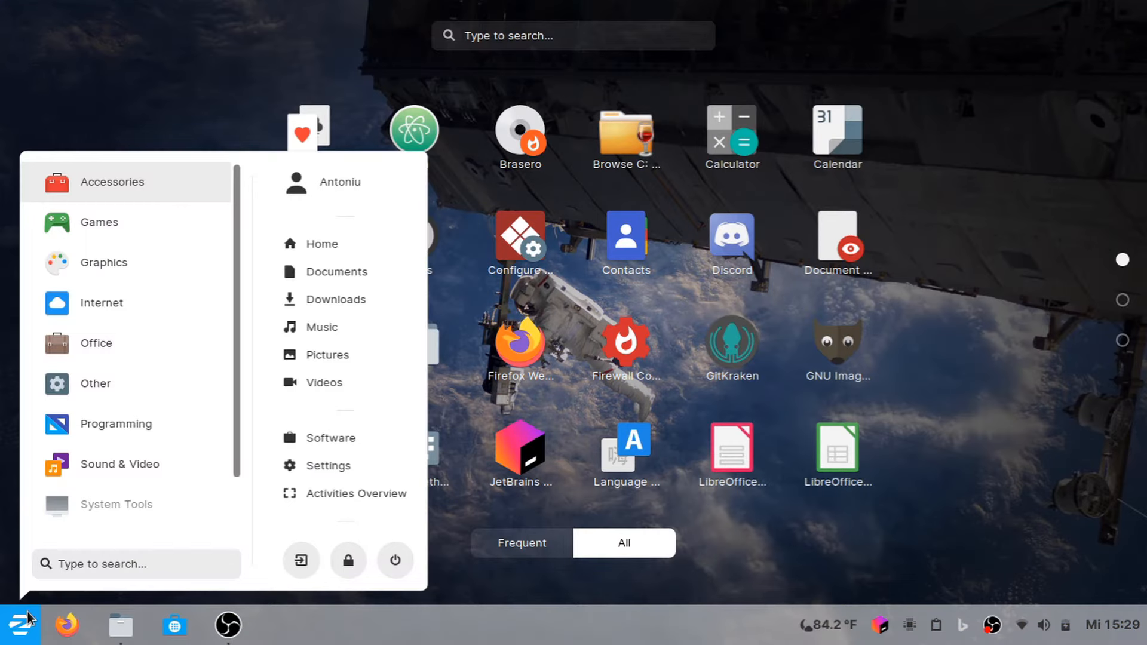
click(27, 612)
click(521, 443)
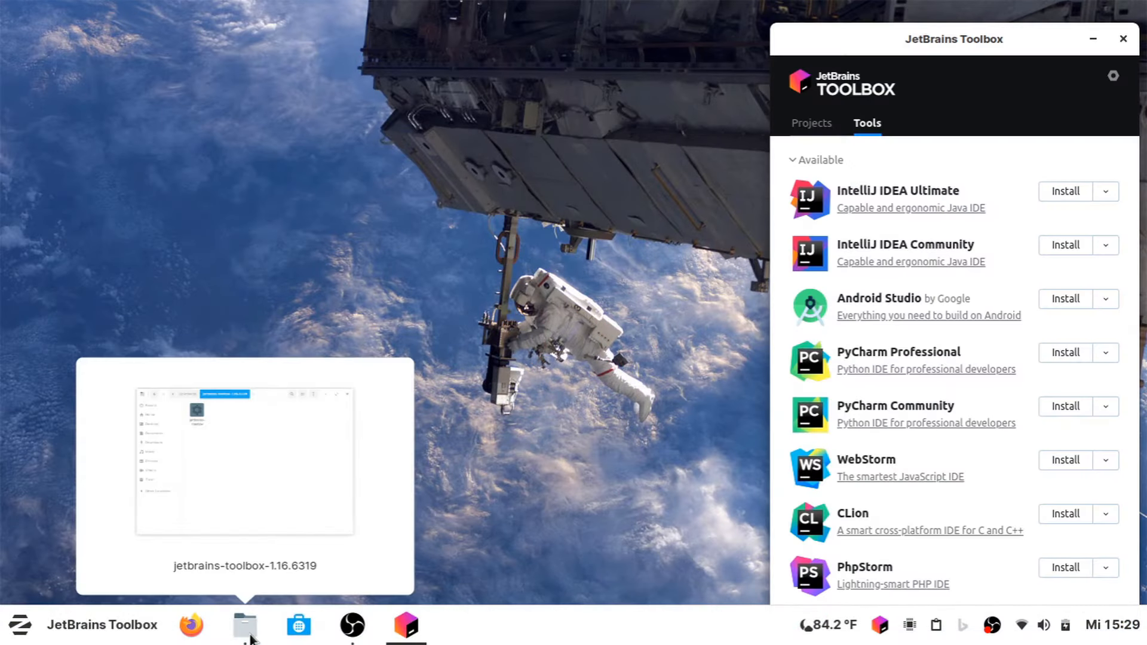
Delete the jetbrains-toolbox-1.16.6319 folder and its tar.gz archive from Downloads and close the file manager.
click(250, 634)
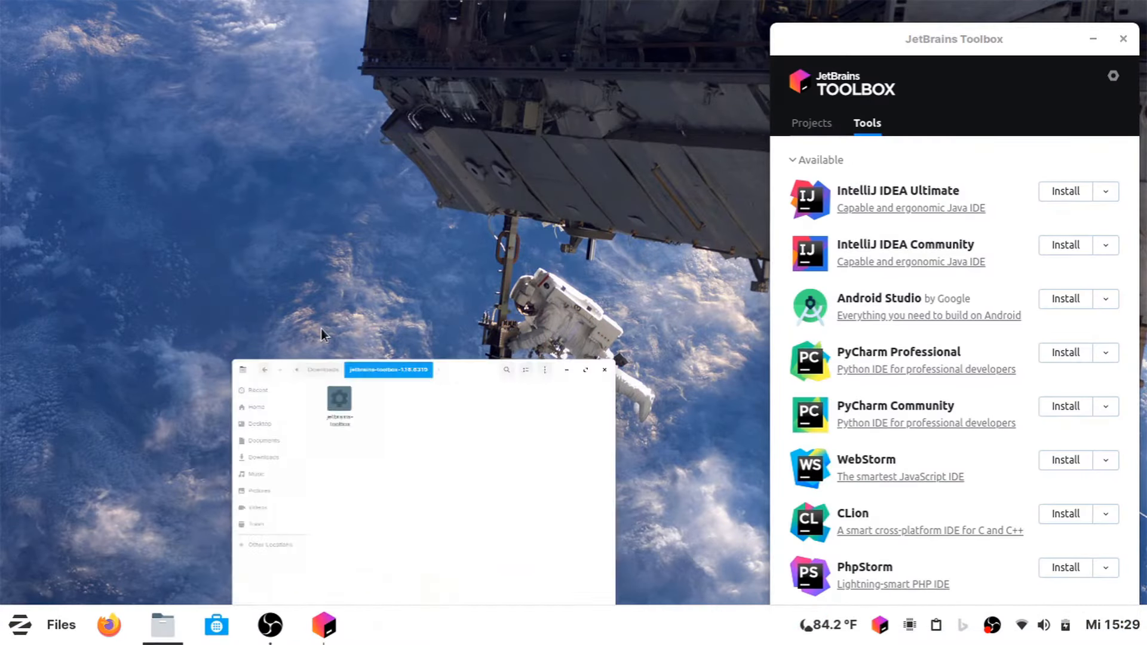
click(358, 90)
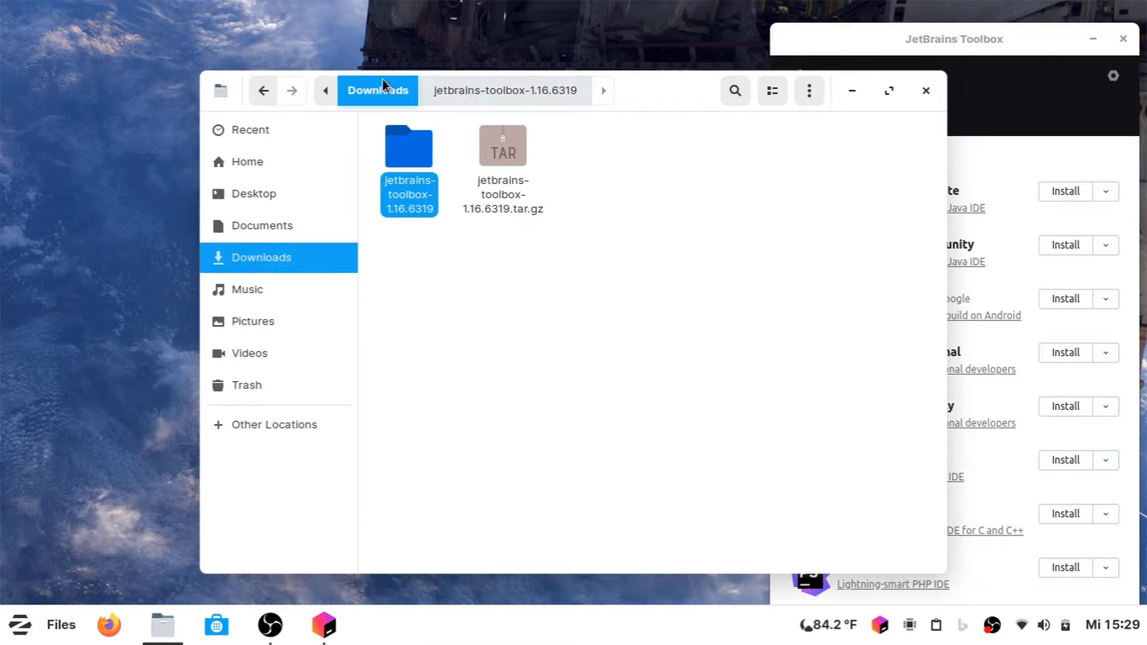
drag(574, 308, 370, 100)
key(Delete)
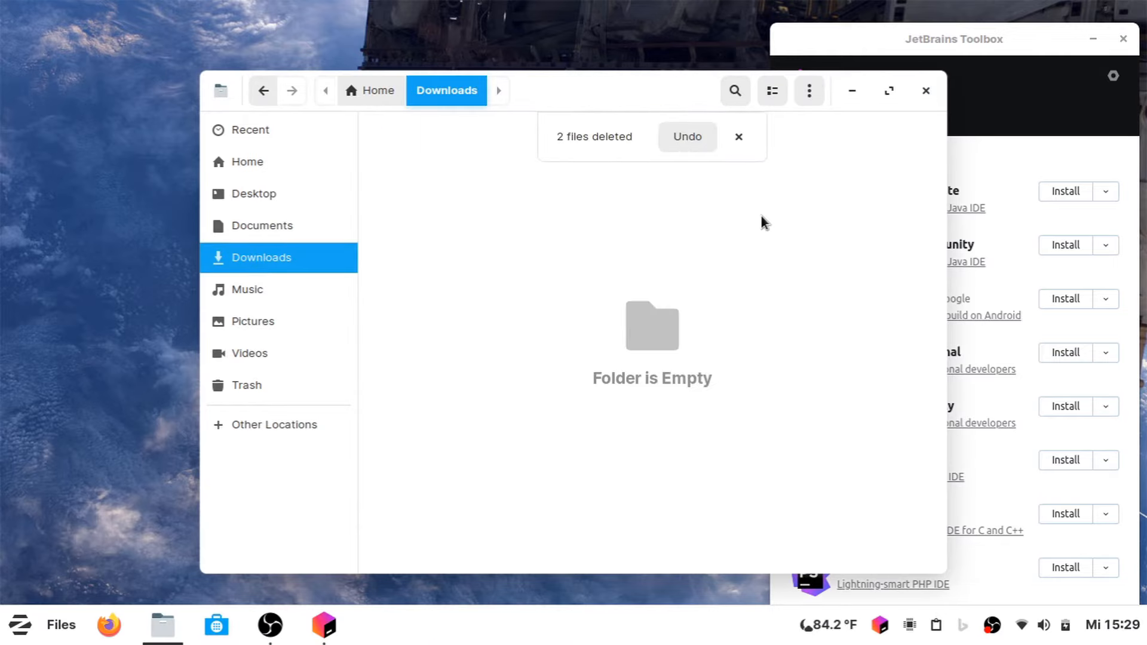
click(931, 90)
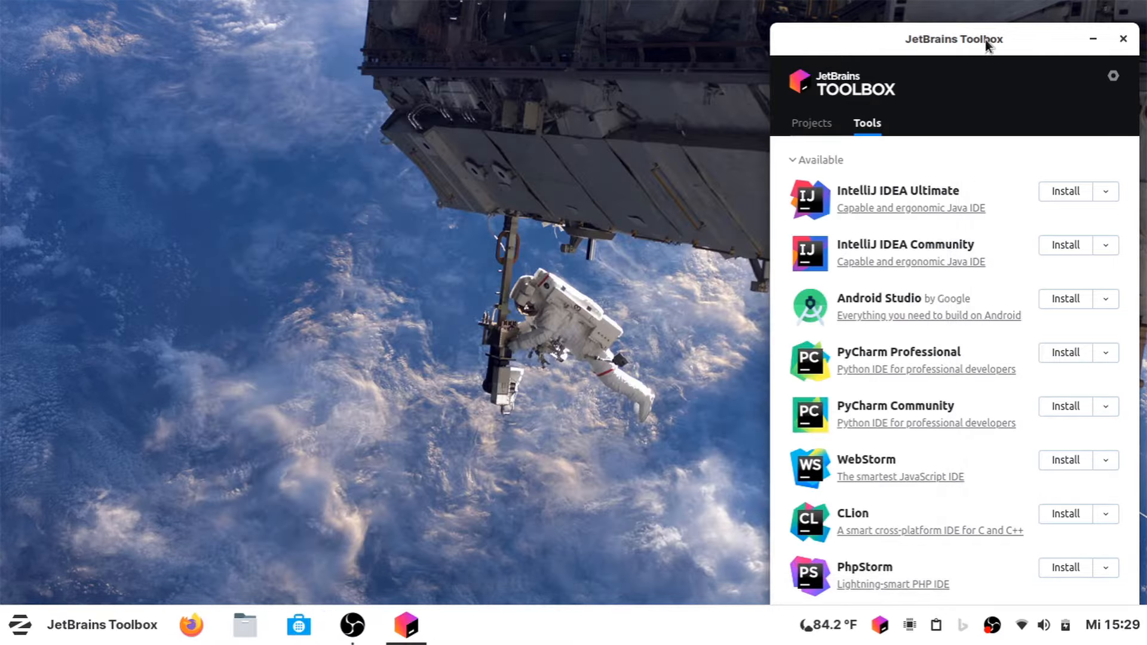
Start installing IntelliJ IDEA Ultimate in JetBrains Toolbox.
drag(985, 39, 629, 17)
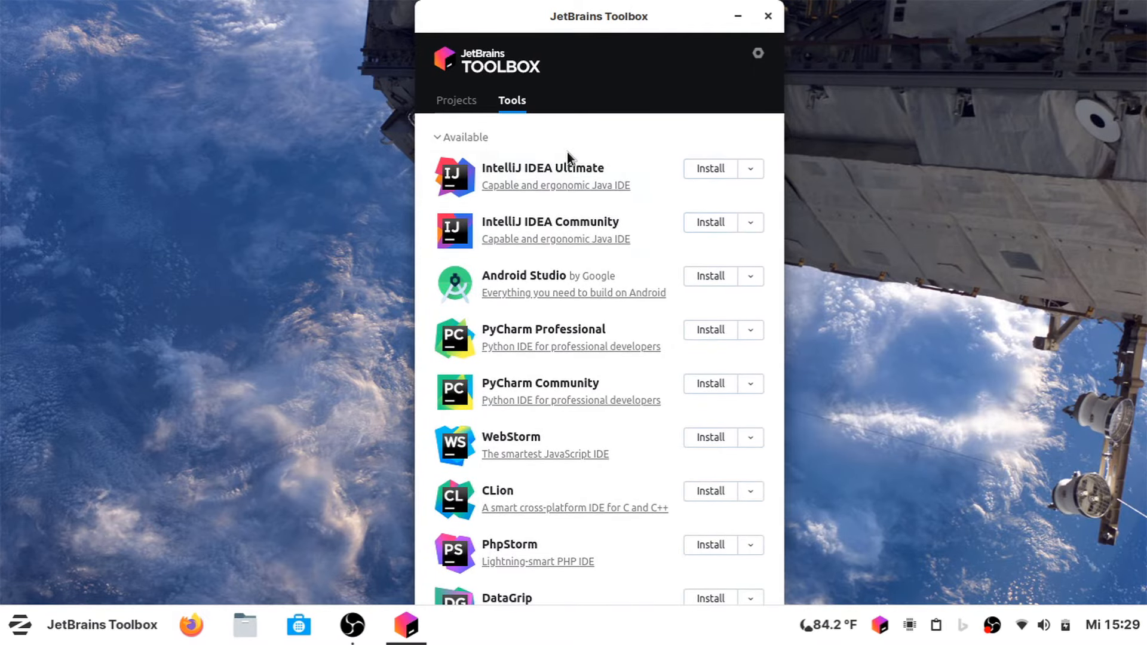
scroll(563, 404, down, 5)
scroll(563, 405, up, 5)
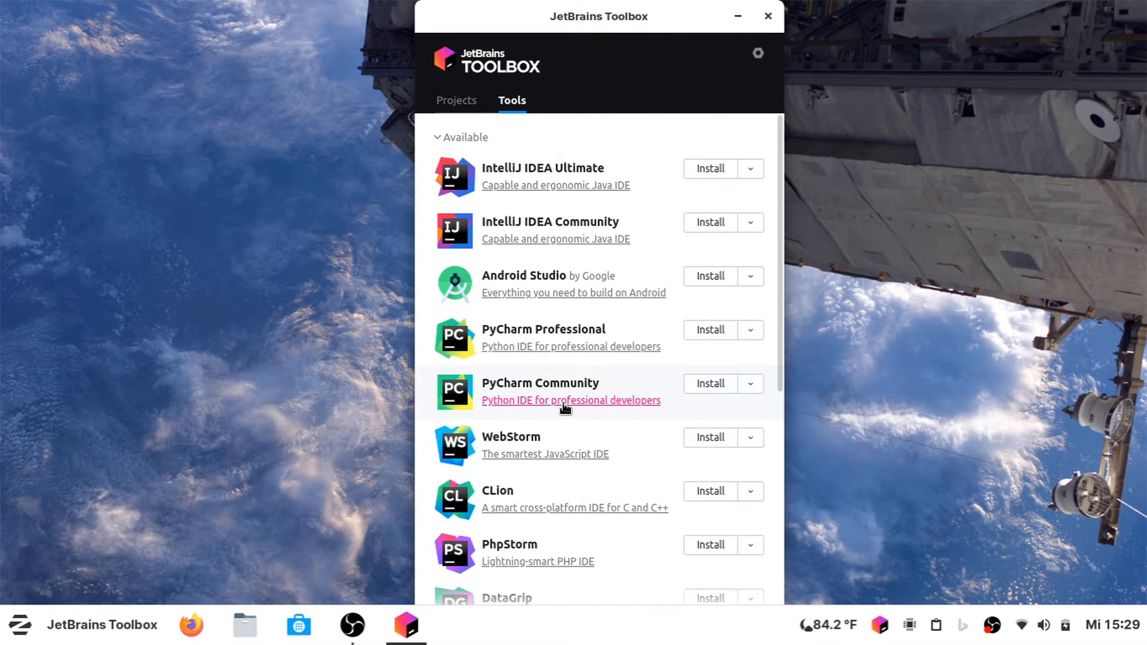
click(708, 170)
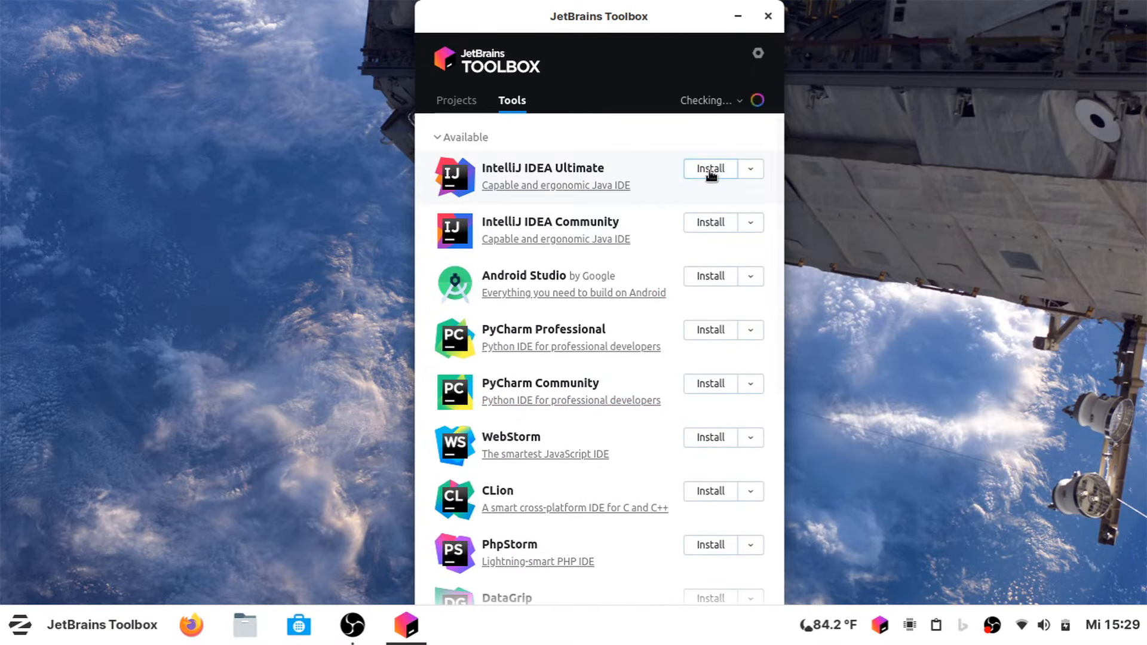
Start installing Android Studio, agreeing to the Android SDK license terms.
click(714, 278)
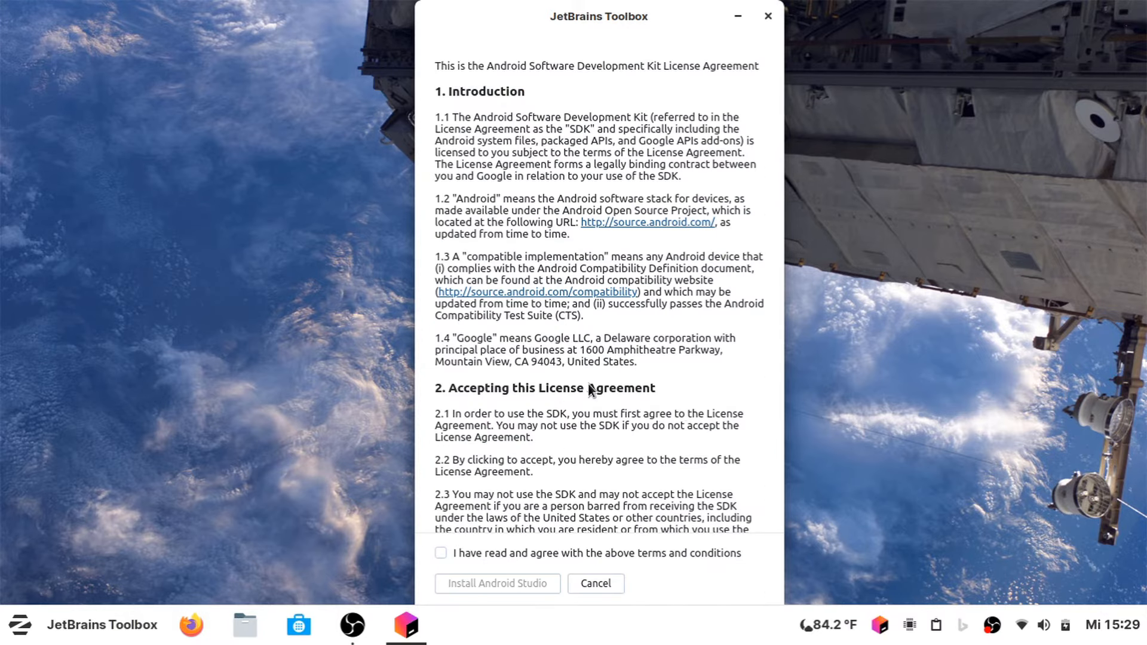
click(480, 556)
click(478, 583)
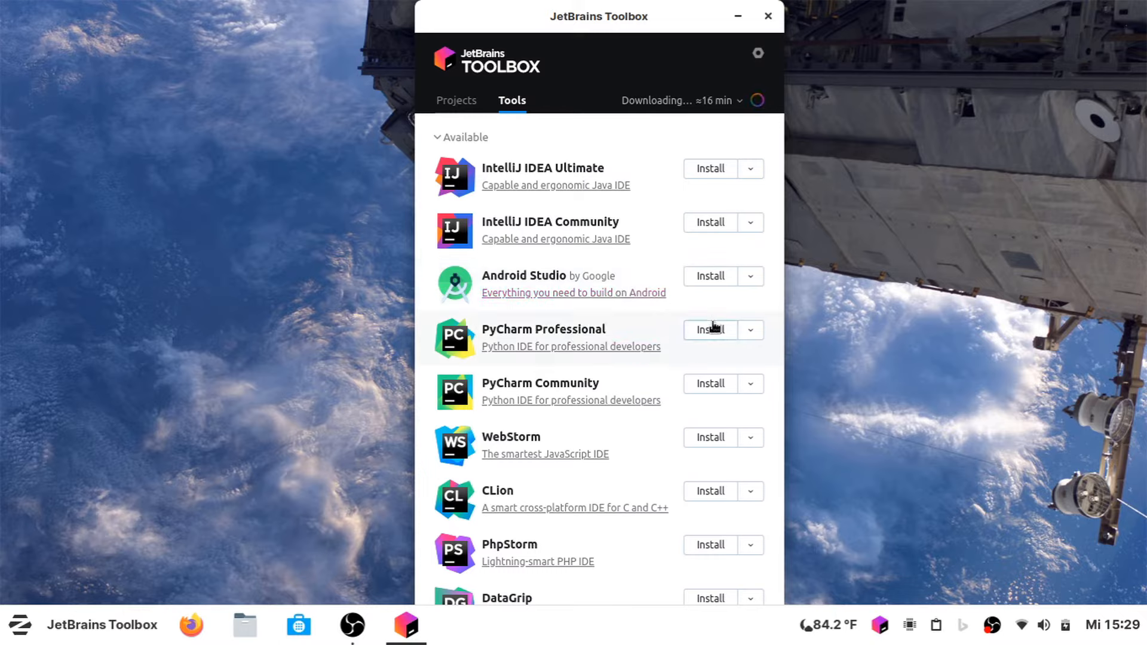
Start installing PyCharm Professional, WebStorm, CLion, PhpStorm and DataGrip.
click(693, 492)
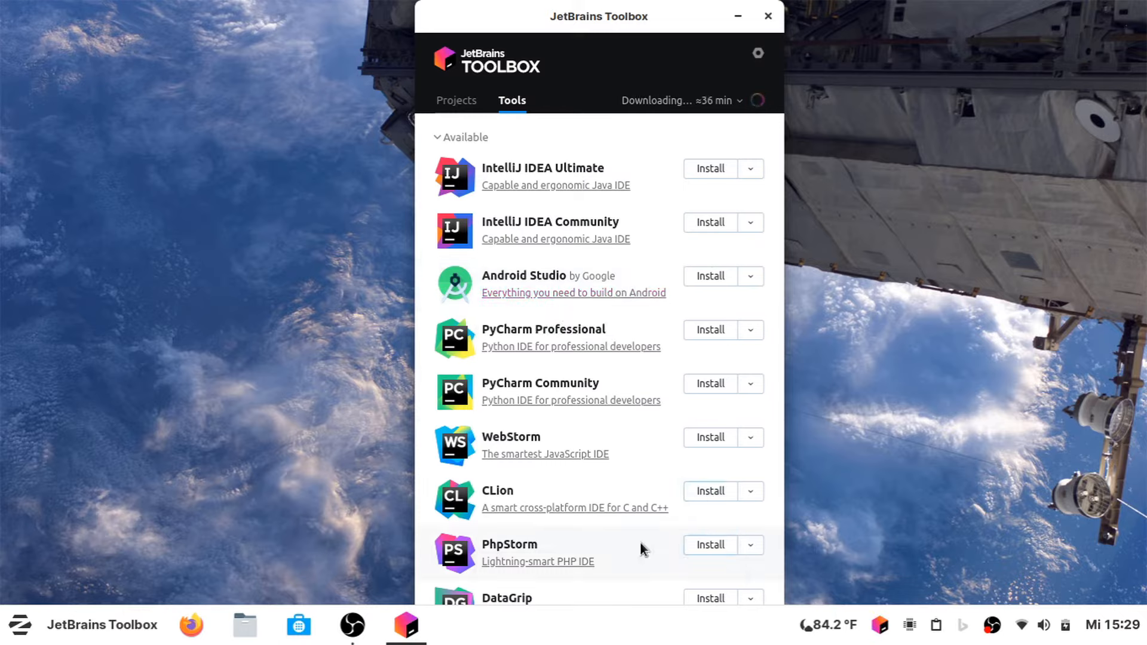
scroll(615, 543, down, 6)
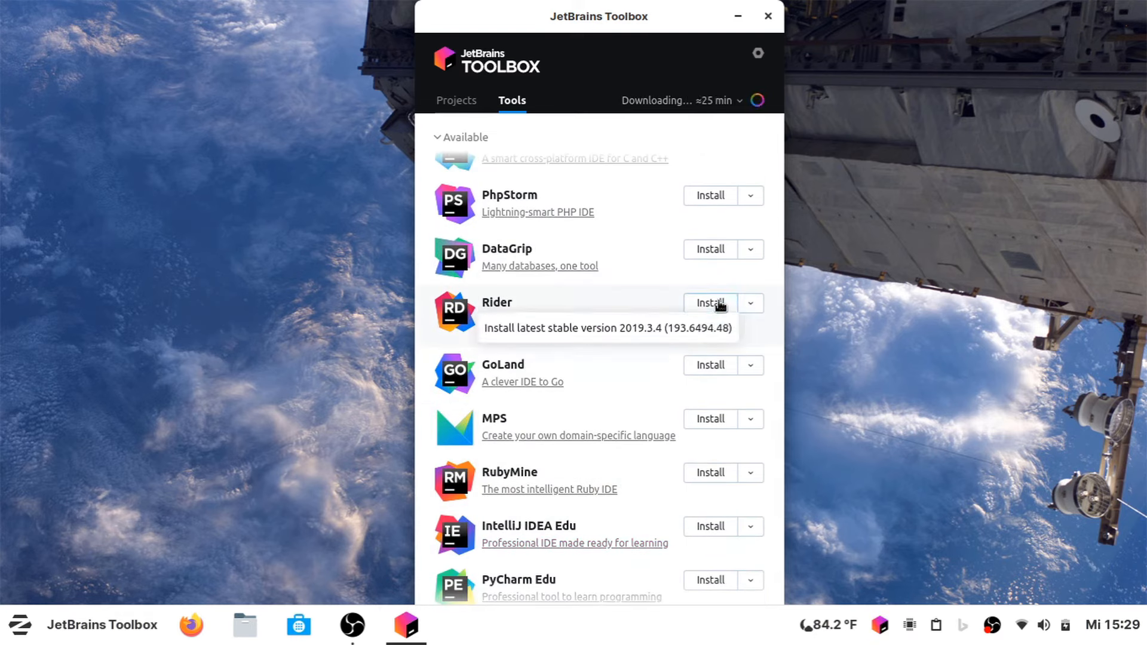
scroll(564, 532, down, 1)
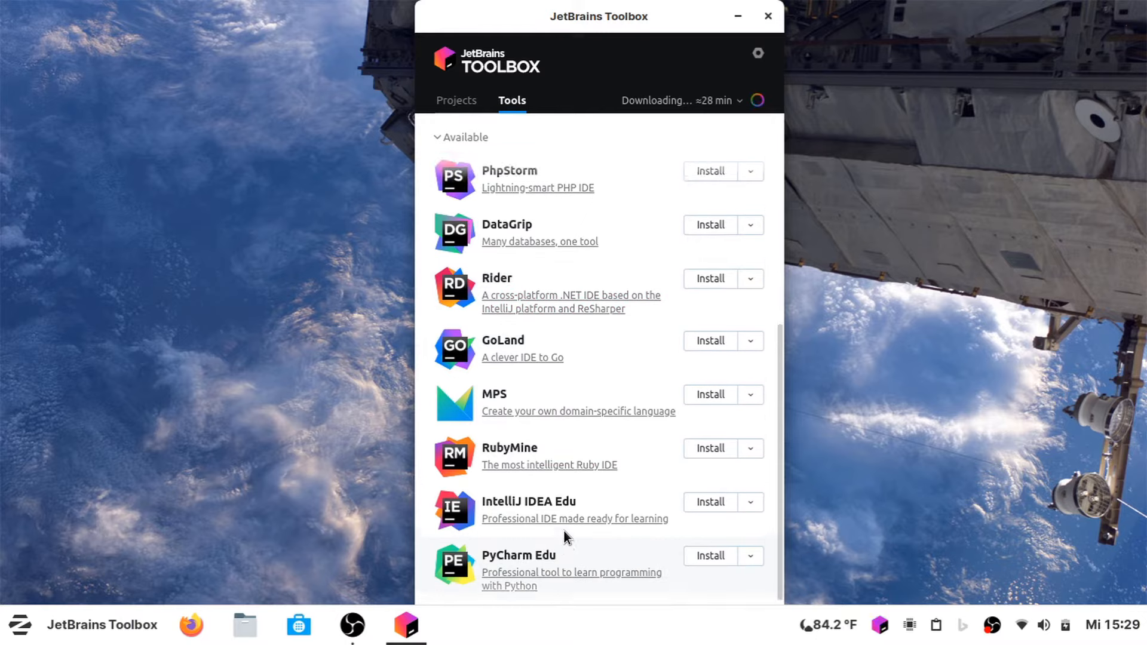
scroll(564, 531, up, 8)
Check the queue of IDE downloads and minimize the Toolbox window.
click(665, 97)
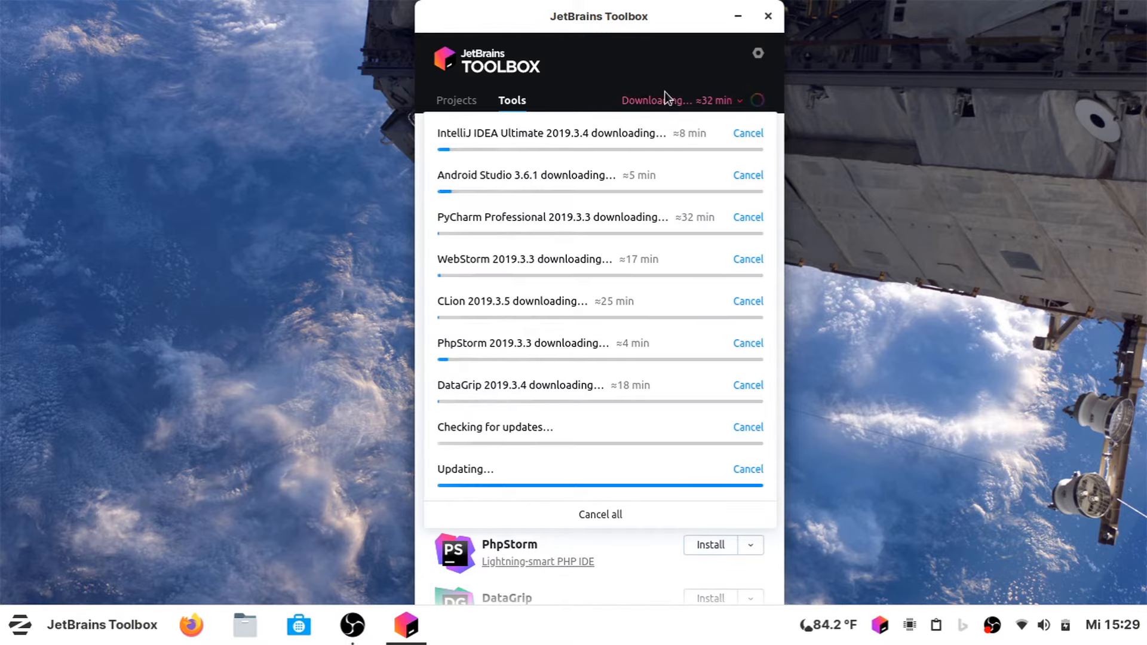
click(665, 96)
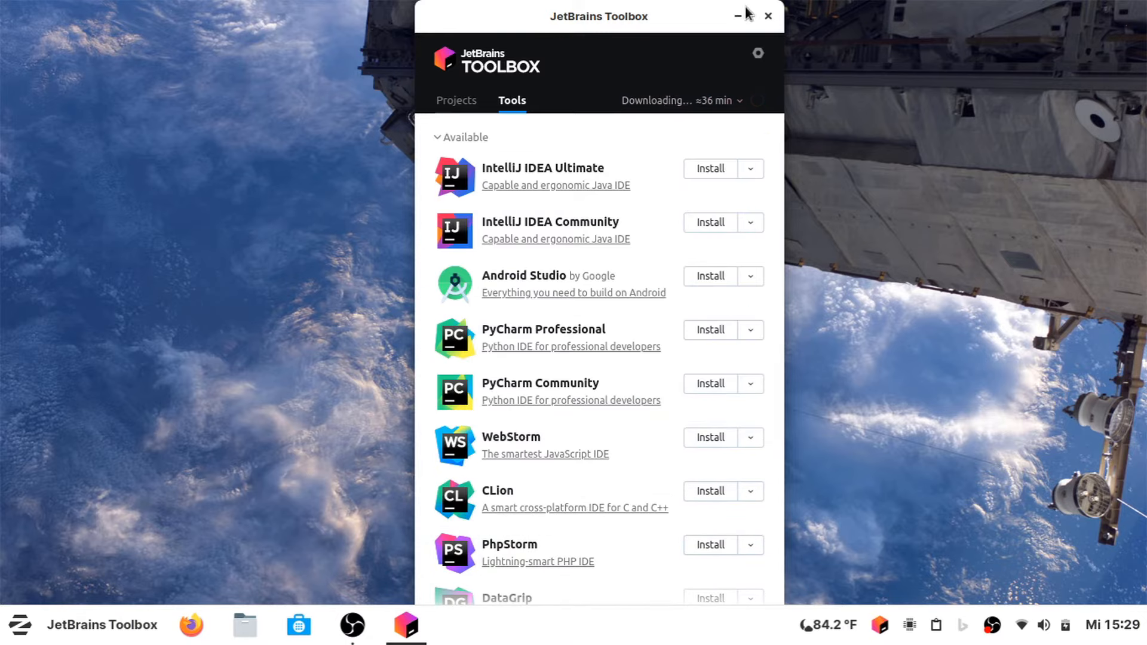
click(737, 16)
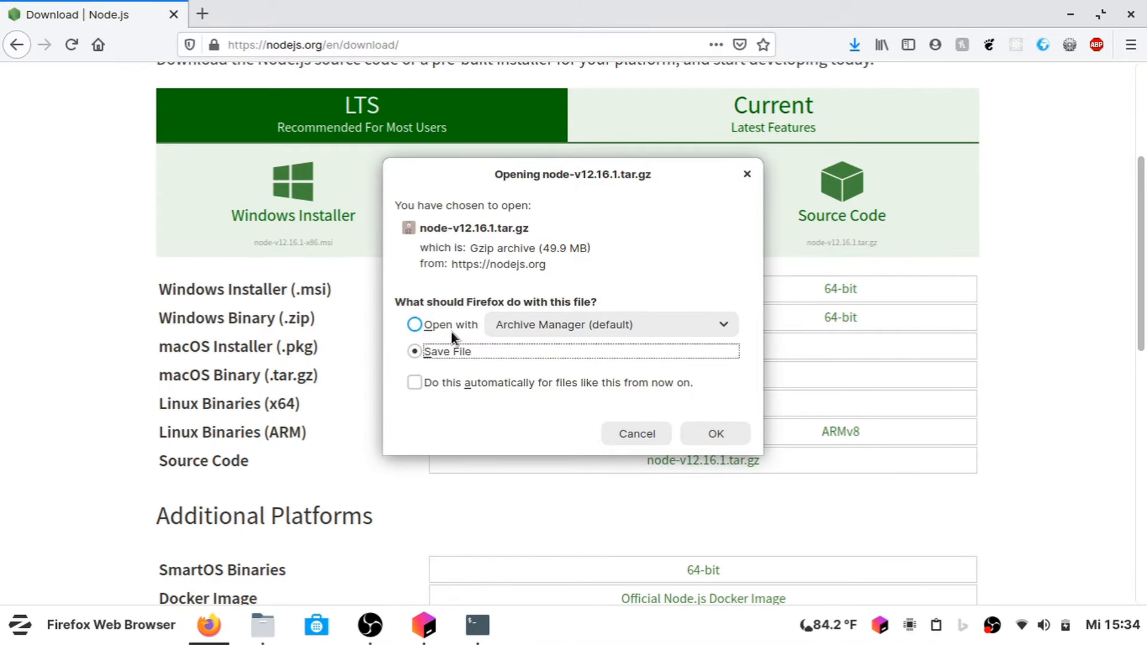
Save node-v12.16.1.tar.gz from the Node.js site, check its download progress and show the Downloads folder.
click(717, 434)
click(364, 628)
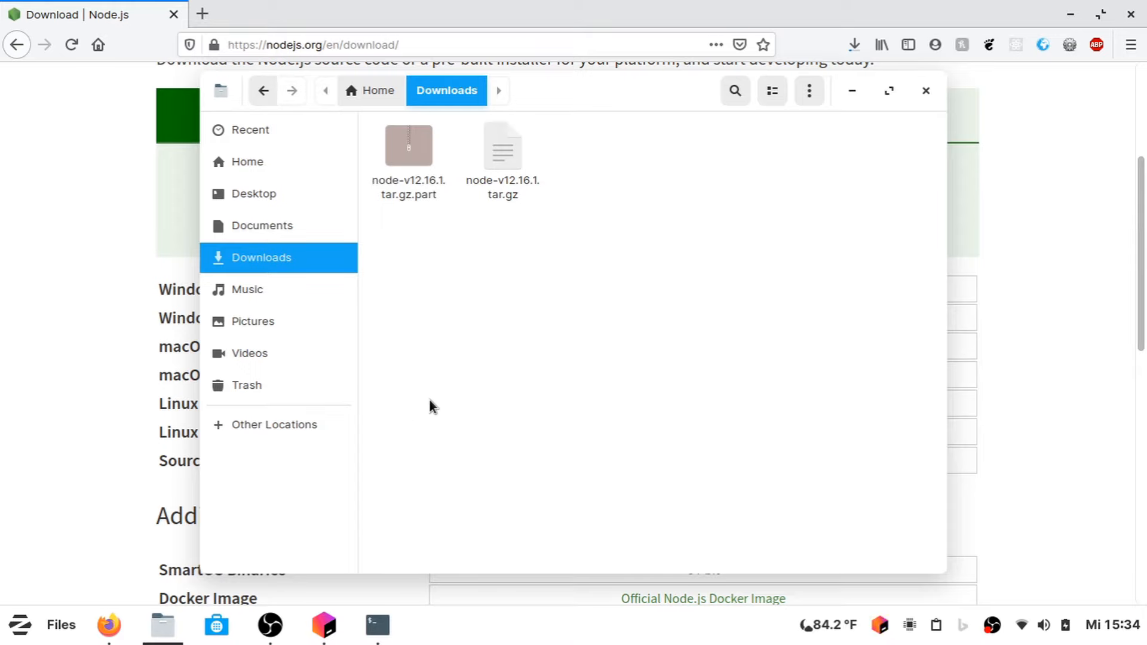
click(856, 45)
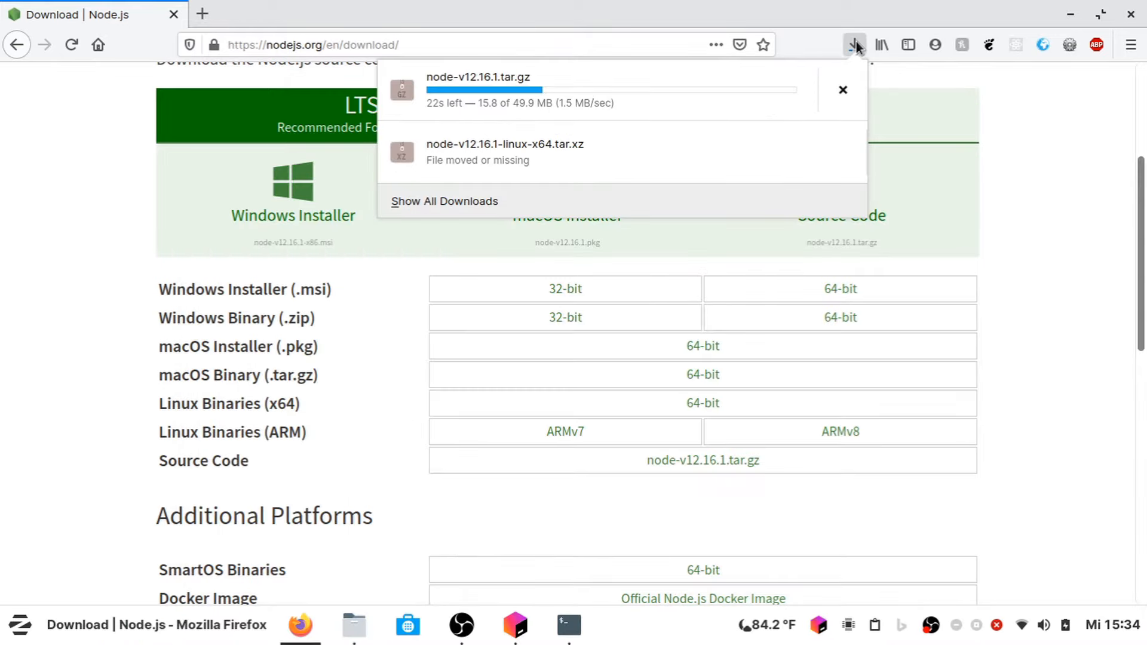
click(855, 44)
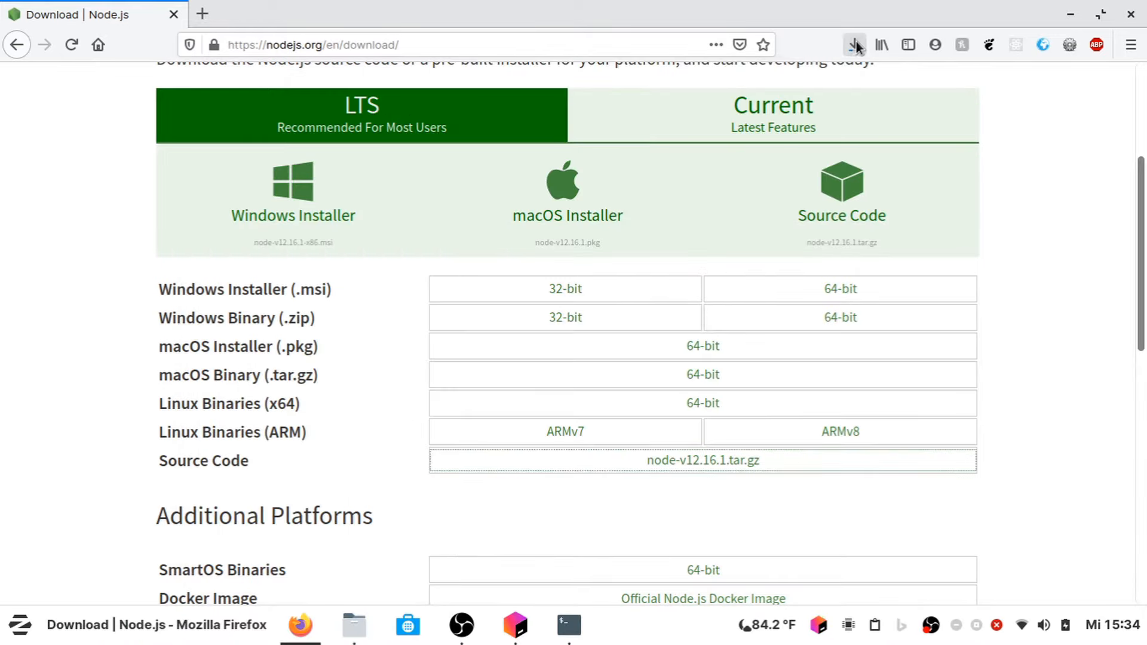
click(358, 633)
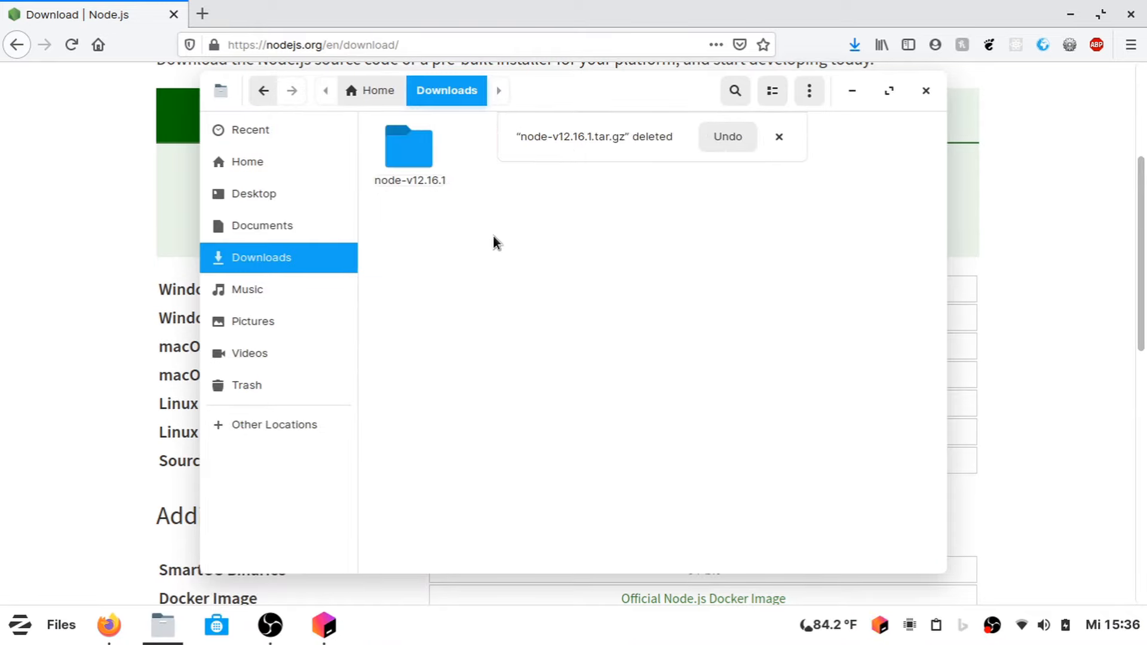
Open a terminal in the extracted node-v12.16.1 folder and run ./configure.
double_click(428, 156)
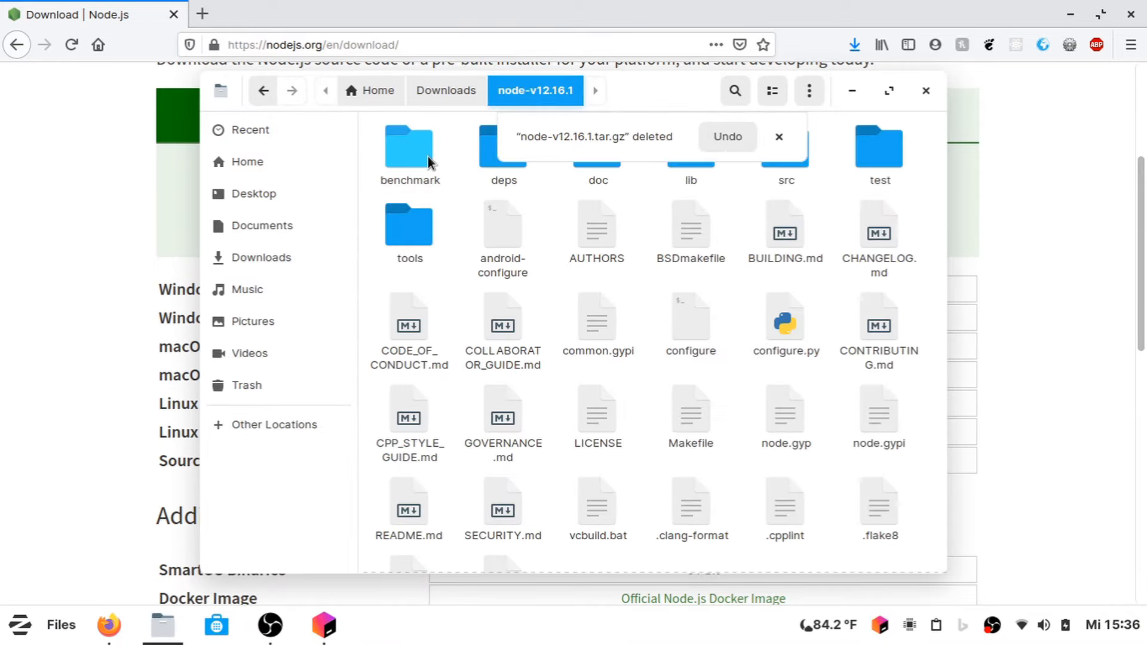
click(779, 136)
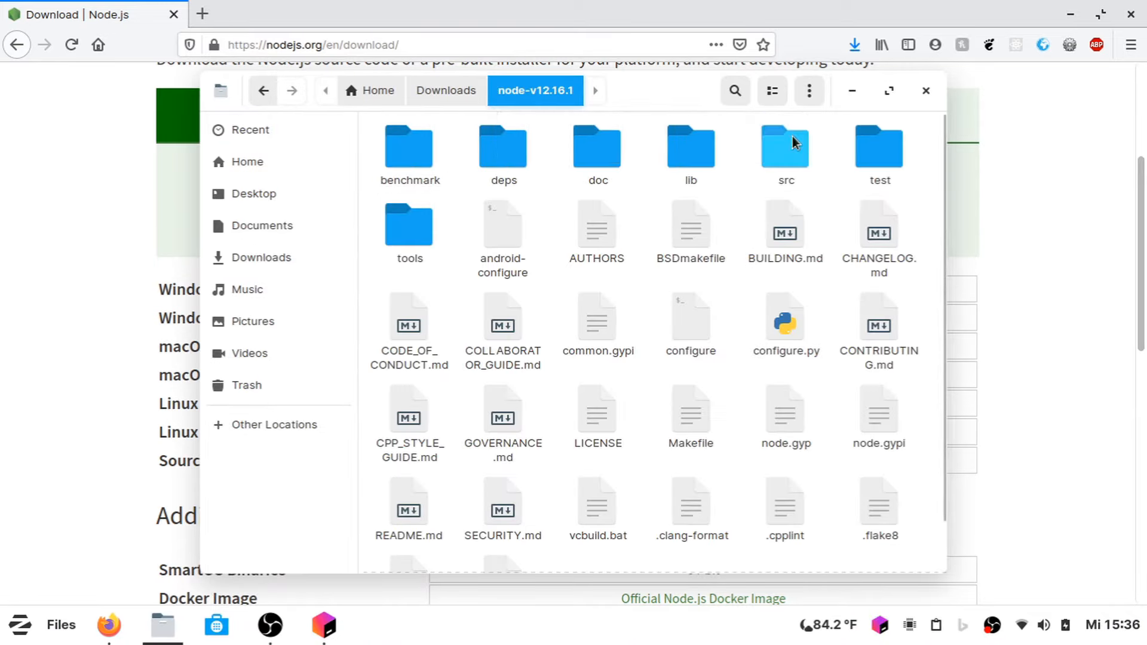
right_click(645, 292)
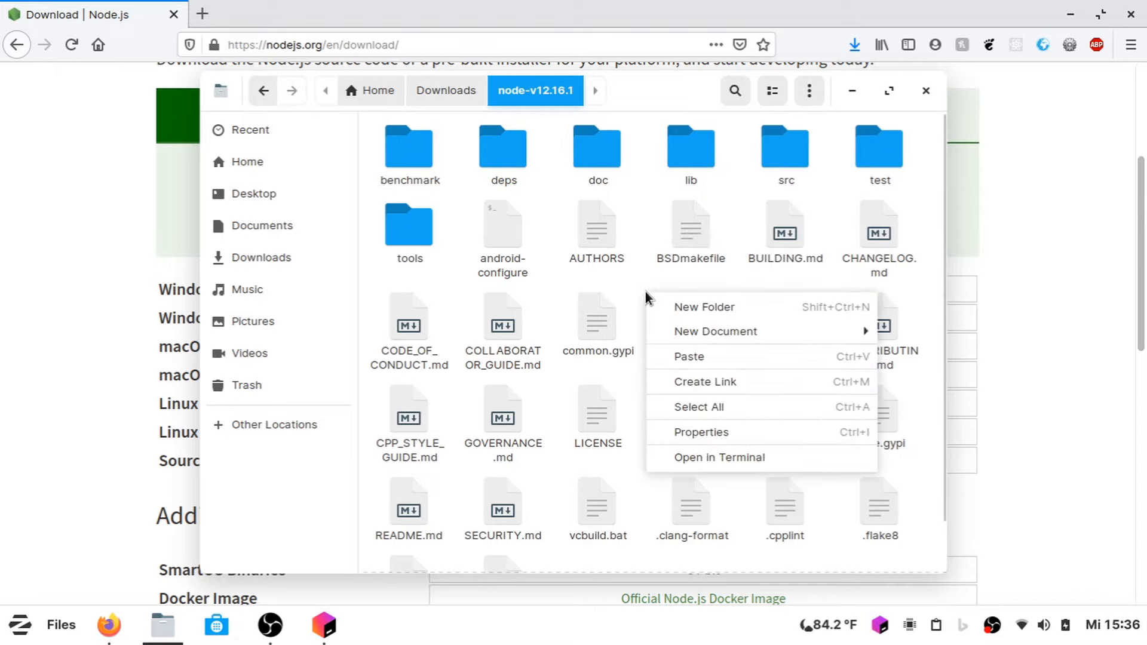
click(652, 456)
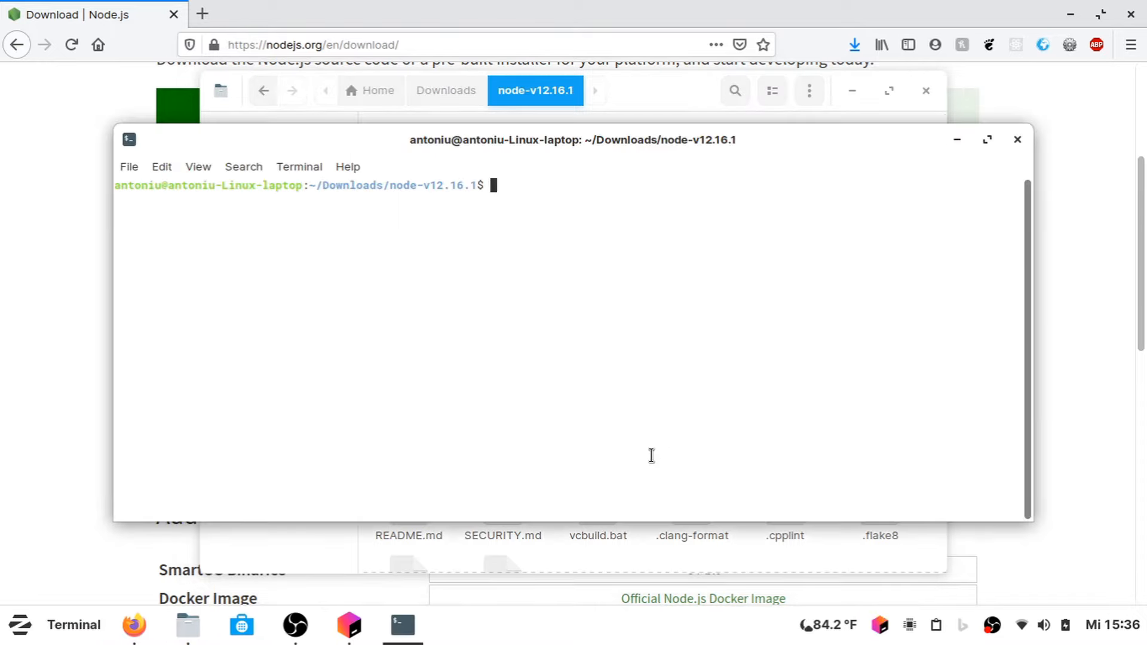
text(./configure)
key(Return)
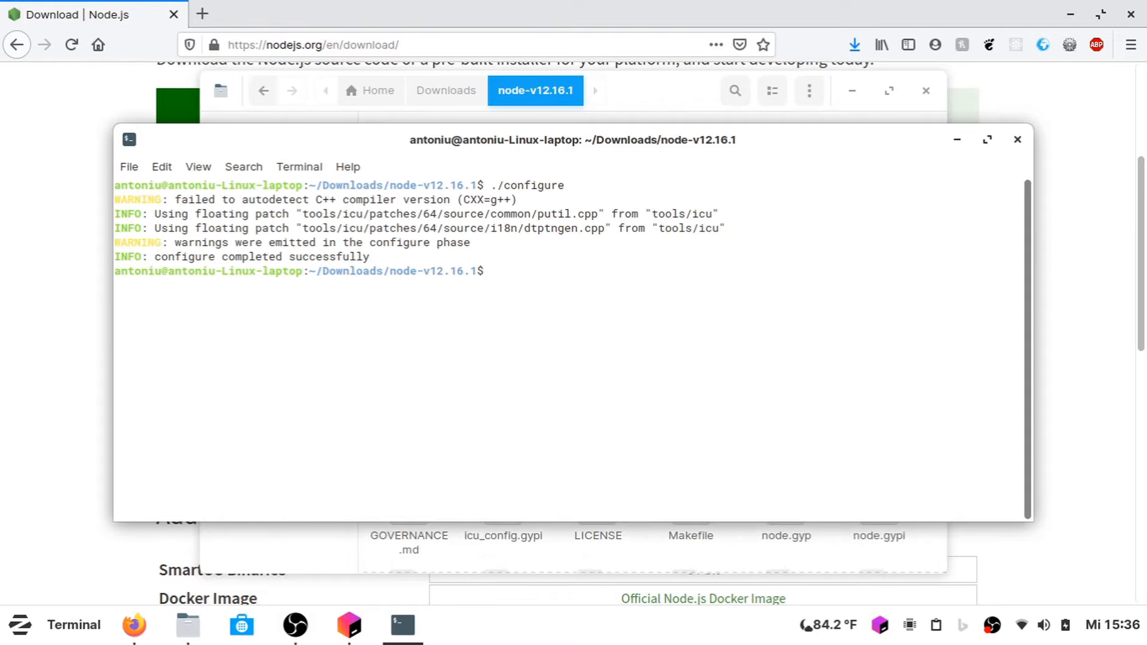
Run make without sudo to build the Node.js source.
text(sudo make)
key(BackSpace)
key(BackSpace)
key(BackSpace)
key(BackSpace)
key(BackSpace)
key(BackSpace)
key(BackSpace)
key(BackSpace)
key(BackSpace)
text(make)
key(Return)
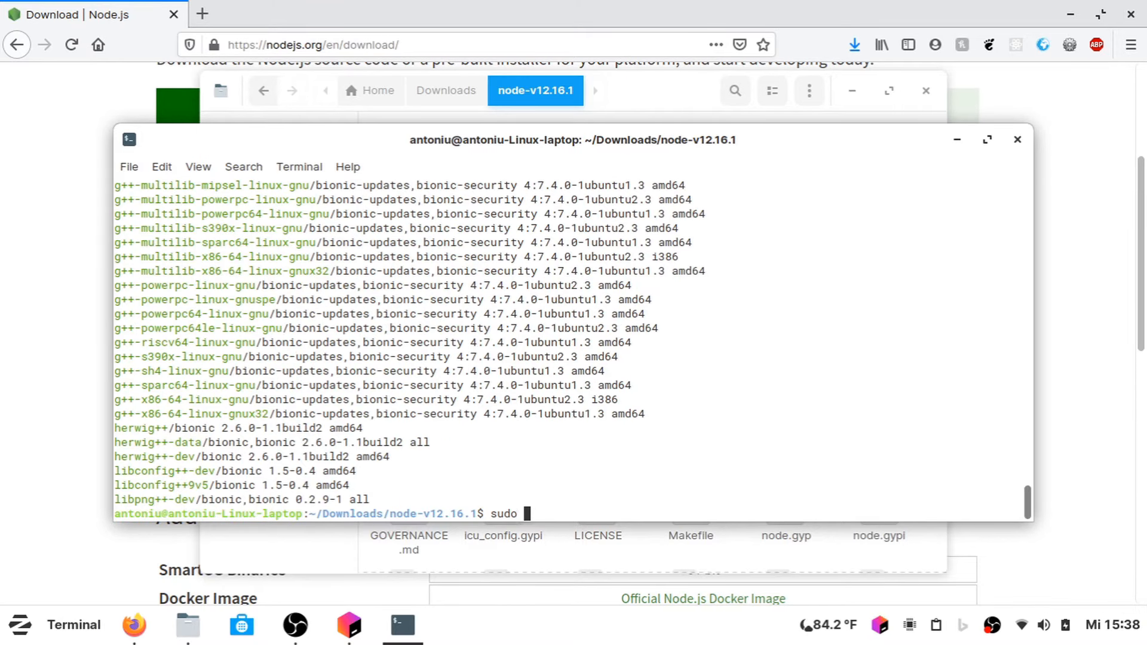
Install the build-essential package with sudo apt install, agreeing to continue.
text(apt install build-ess)
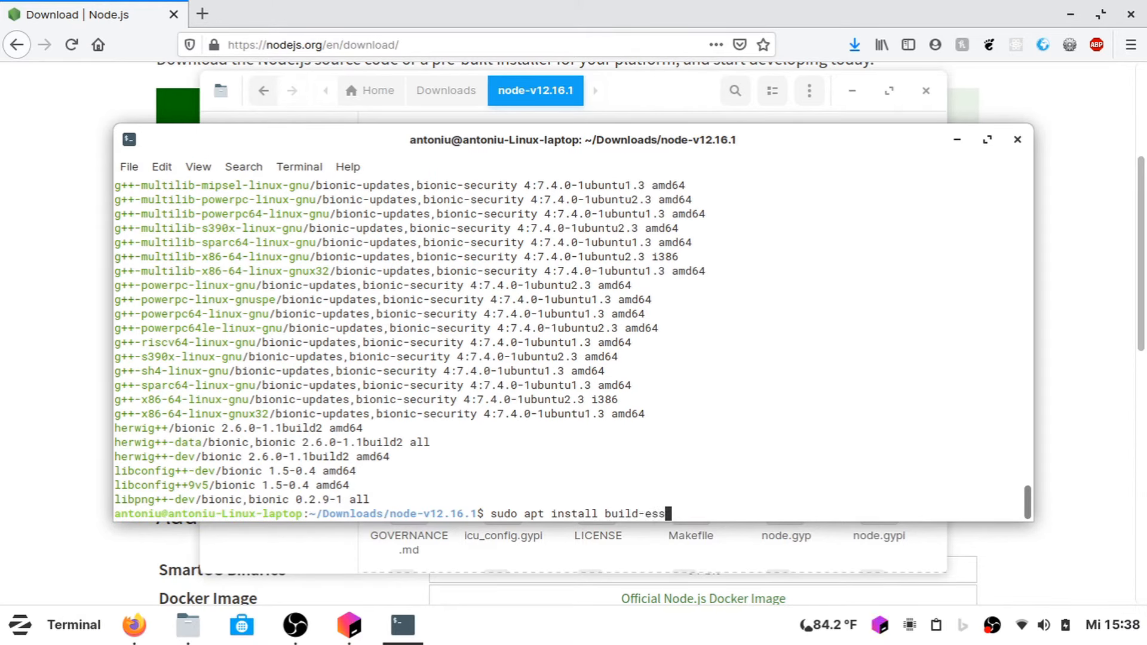
text(entials)
key(Return)
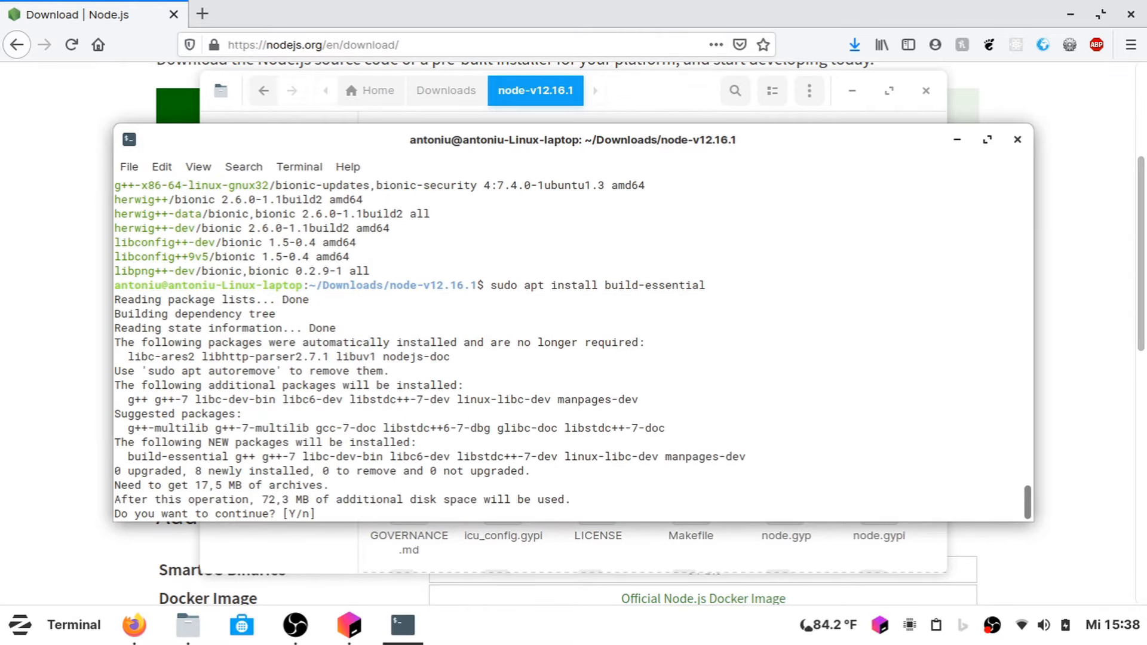
text(y)
key(Return)
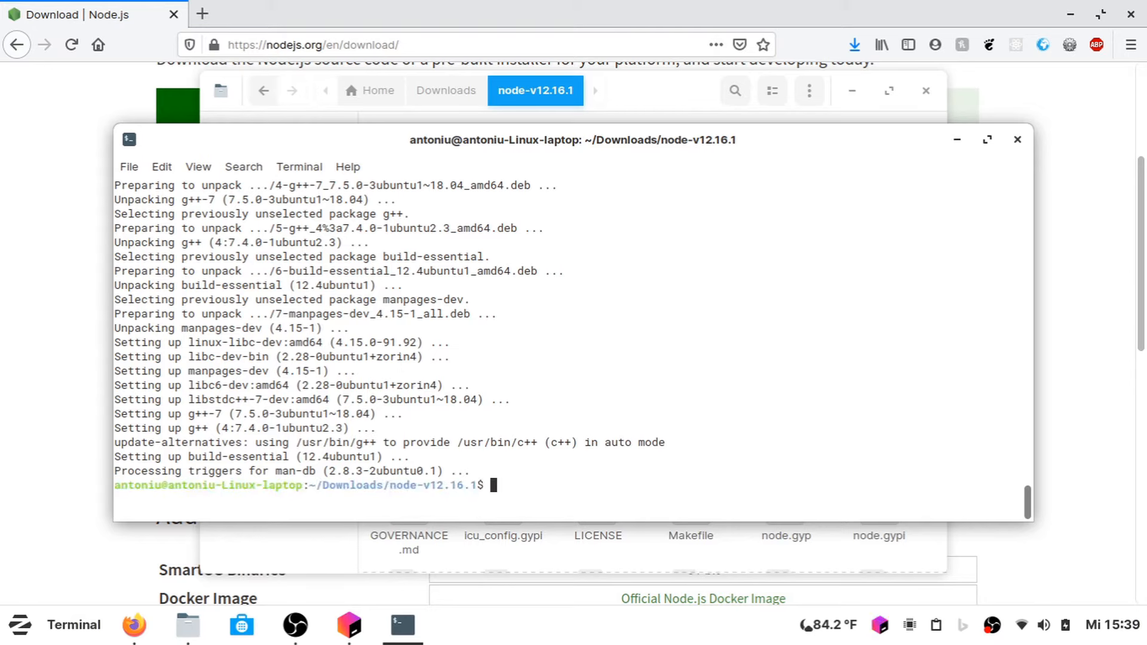
Build the Node.js source with make and install it with sudo make install, entering the account password.
text(make)
key(Return)
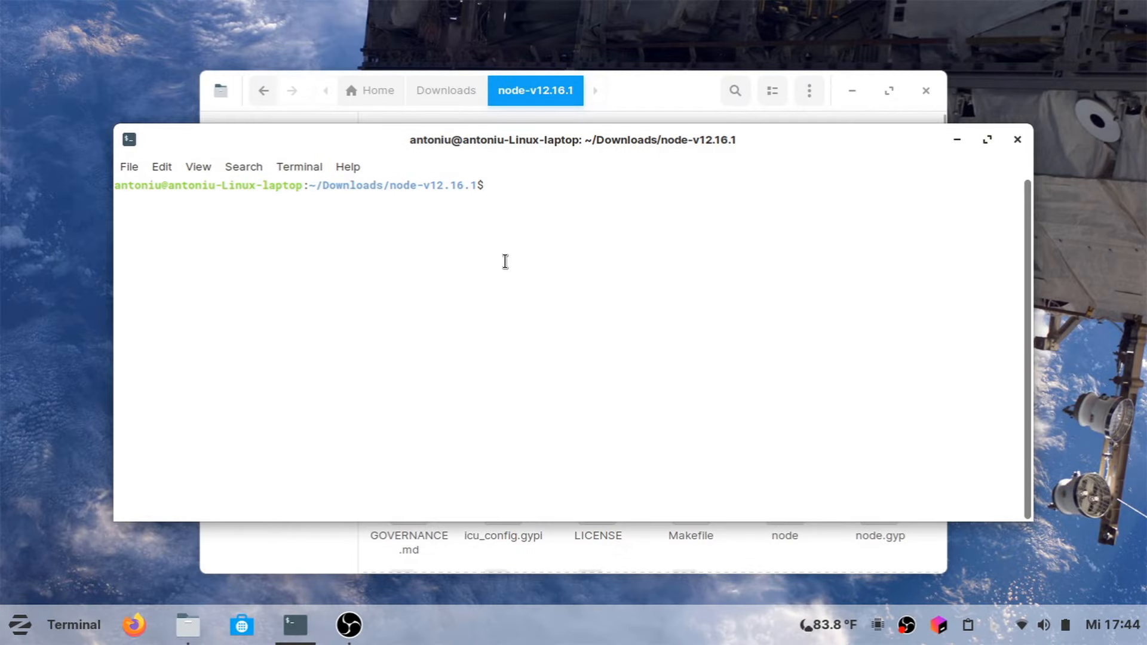
text(sudo make install)
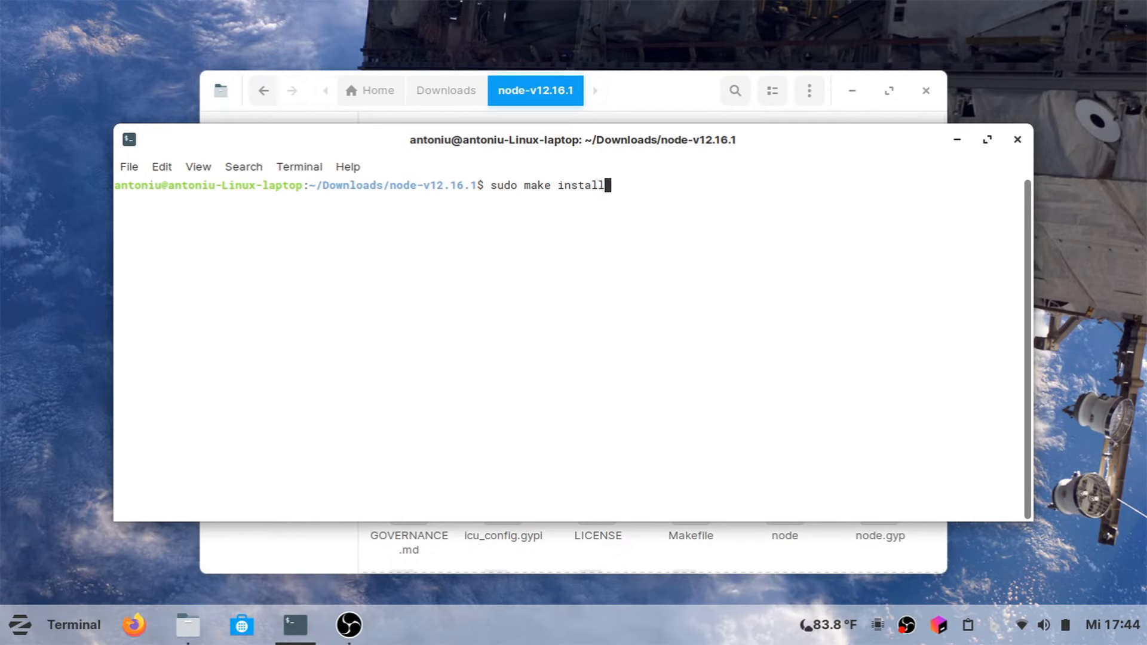
key(Return)
text(*******)
key(Return)
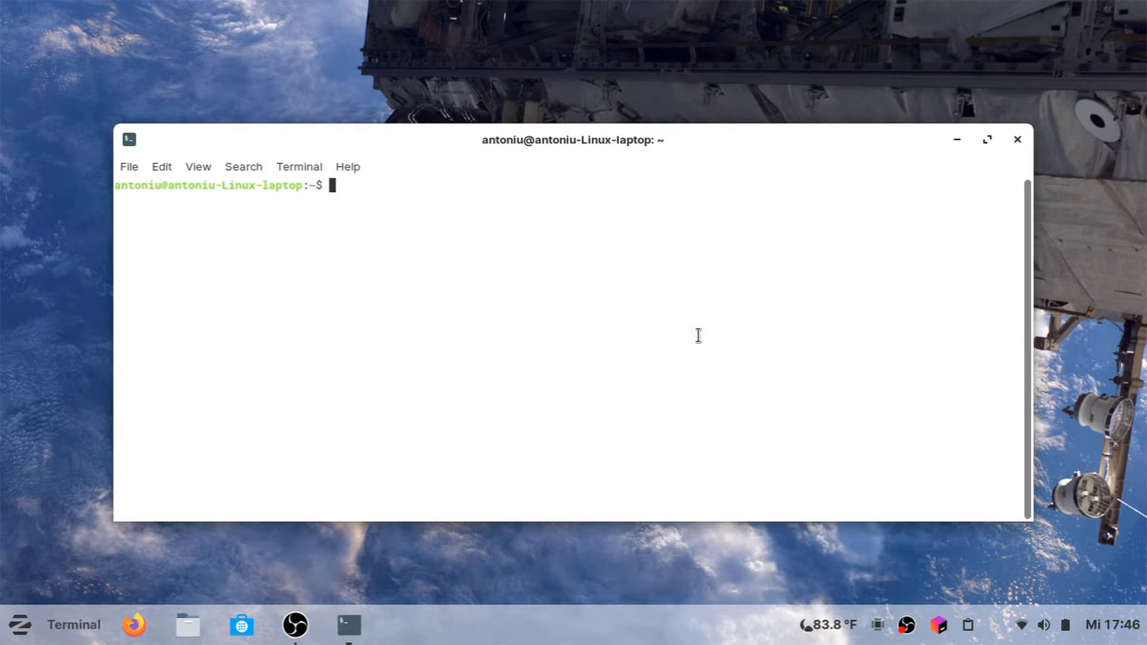
List the available packages matching gnome-tweak* with sudo apt list, entering the account password.
text(sudo apt list )
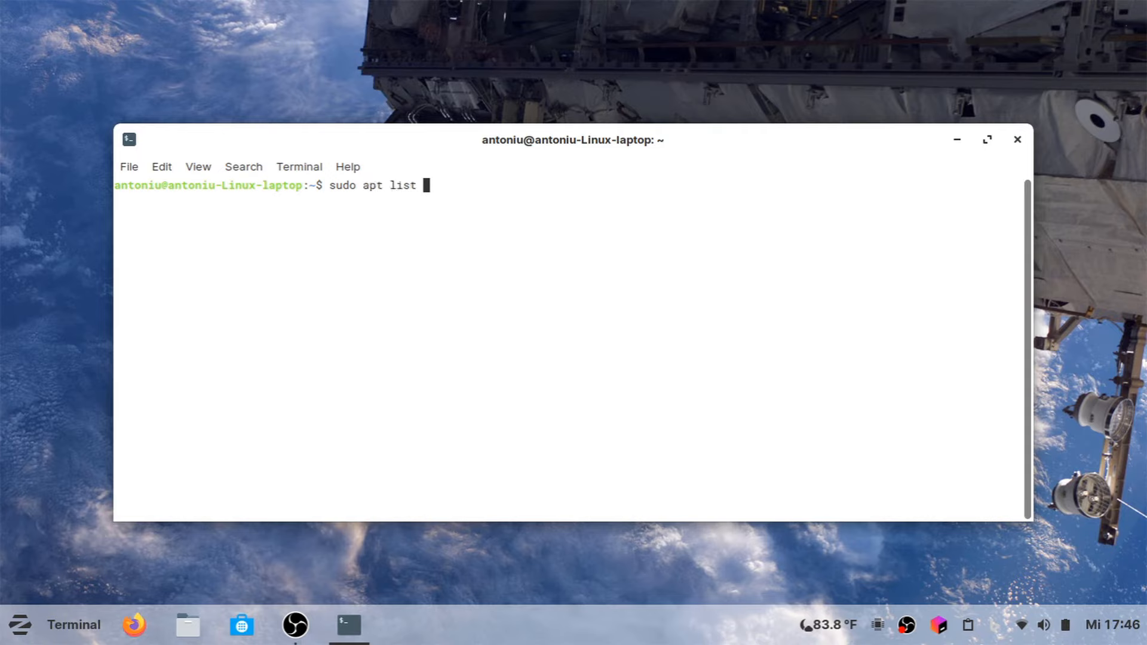
text(gnome-tweak*)
key(Return)
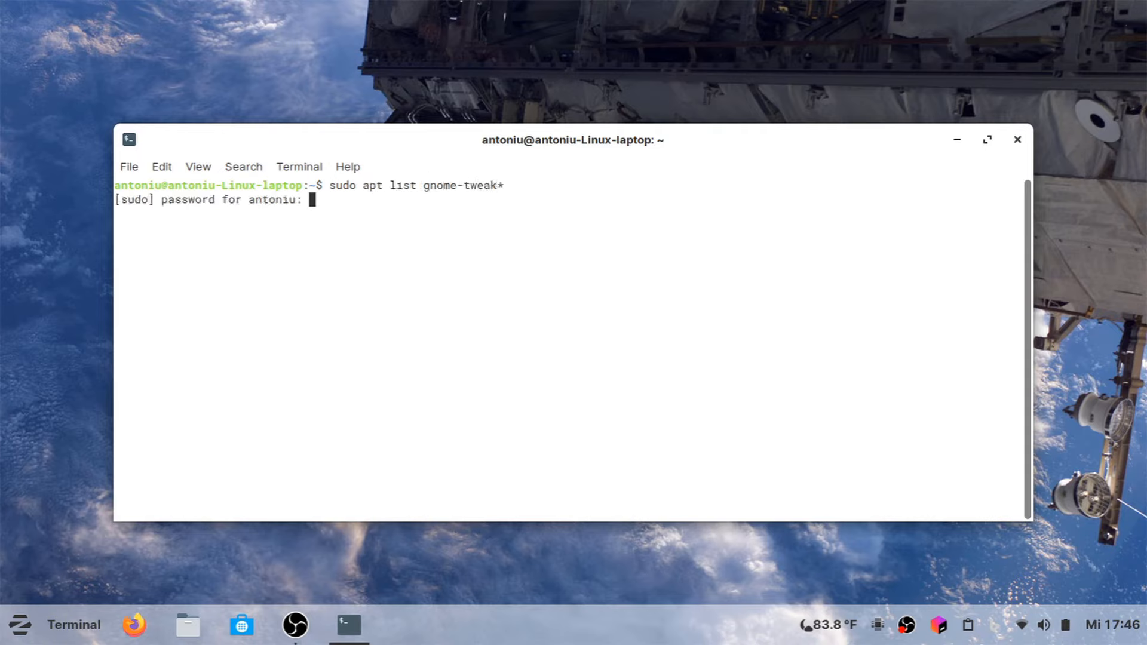
text(********)
key(Return)
Install the gnome-tweaks package with sudo apt install.
text(sud)
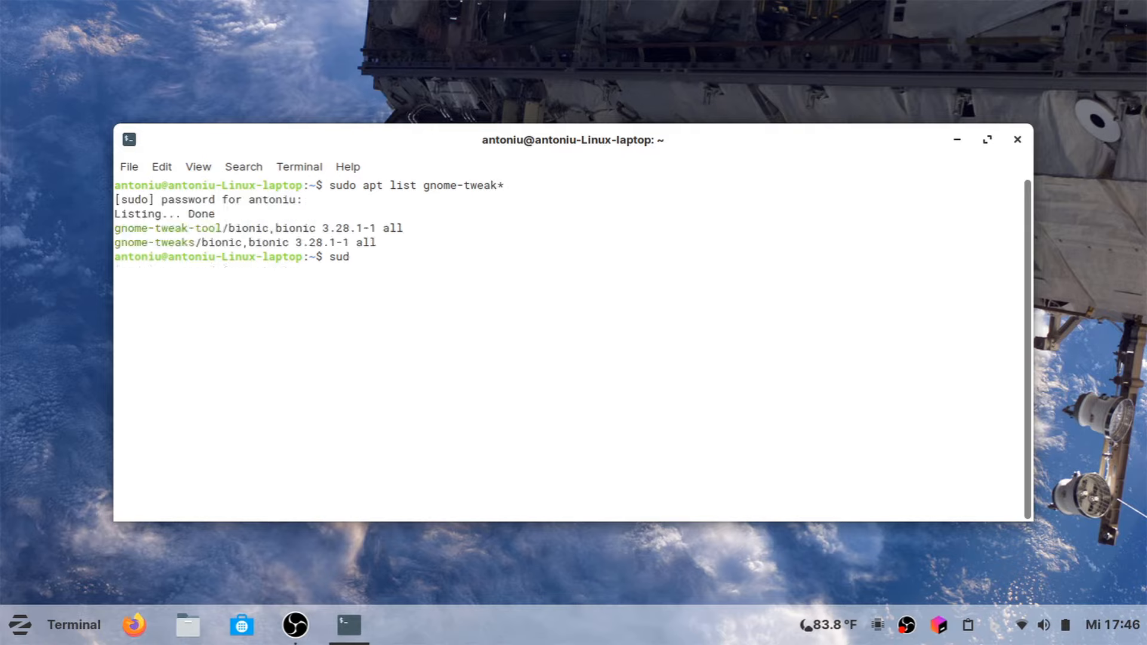
text(o apt install gnome-tweak)
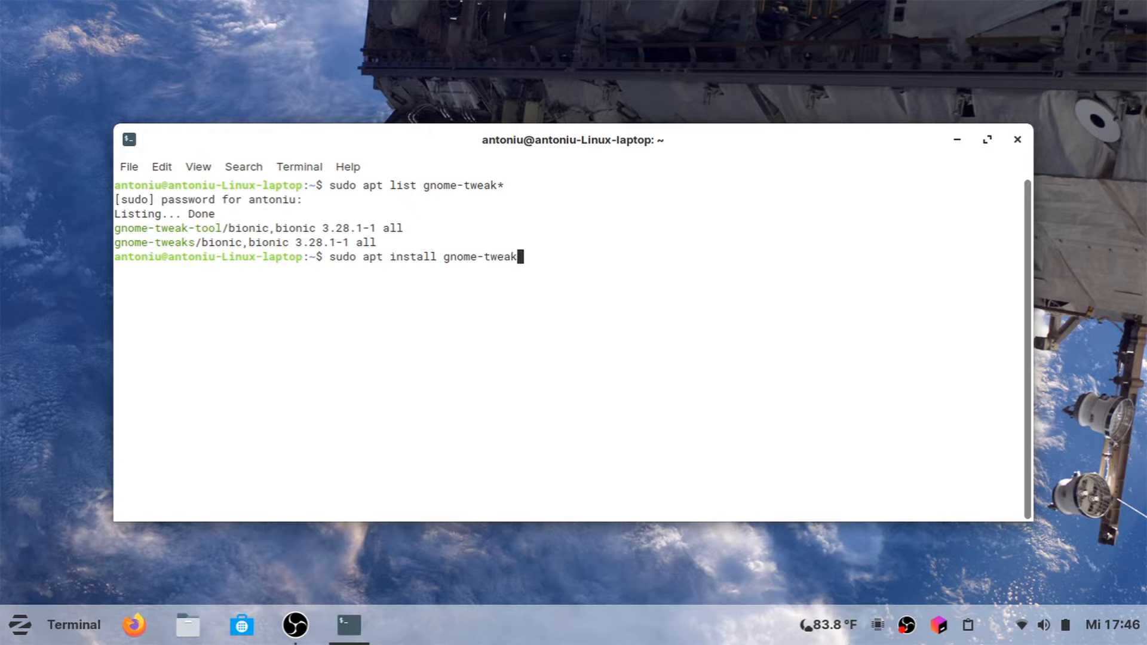
text(s)
key(Return)
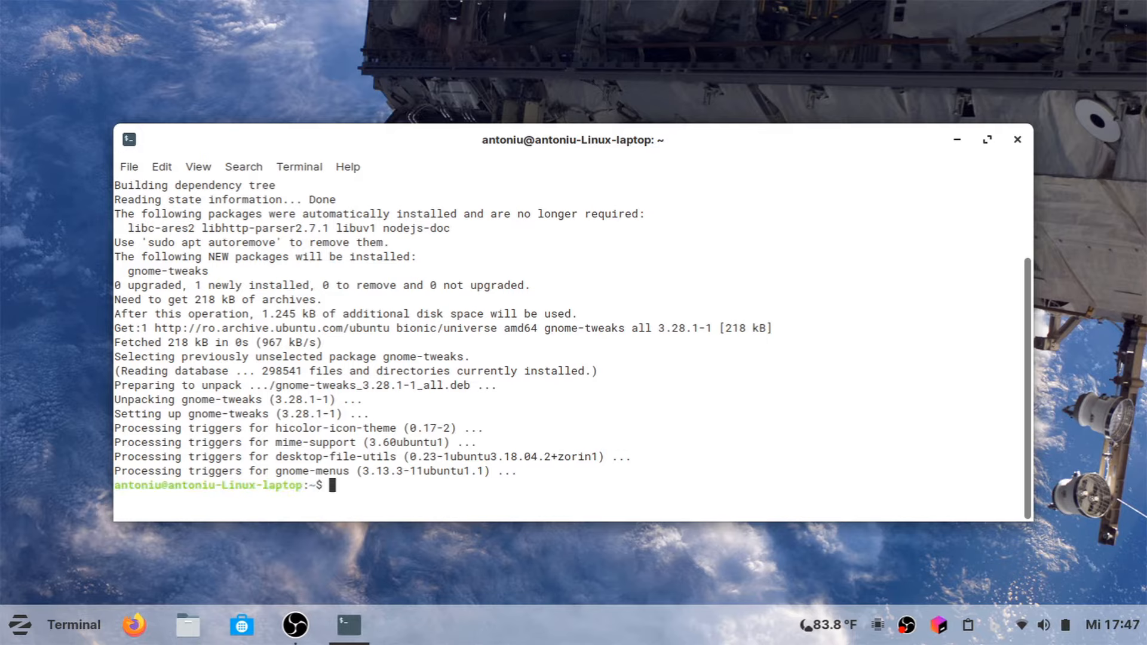
Install the gnome-tweak-tool package with sudo apt install and exit the terminal.
text(sudo apt ins)
key(BackSpace)
key(BackSpace)
text(insta)
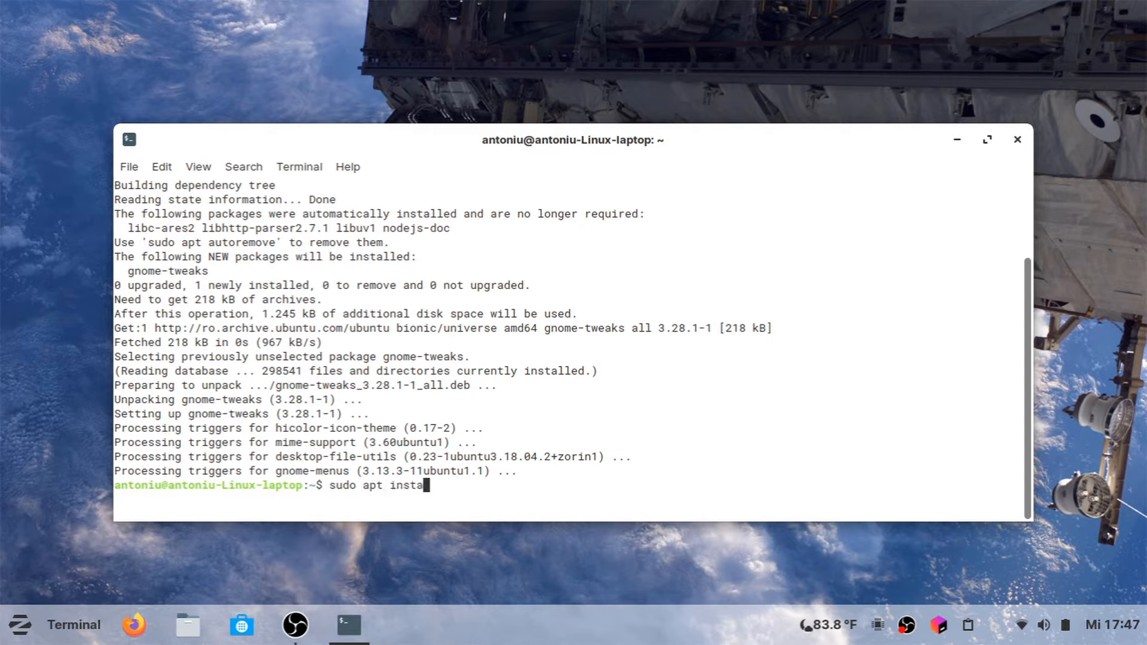
text(ll gnom)
key(BackSpace)
key(BackSpace)
key(BackSpace)
text(nome-tweak-tool)
key(Return)
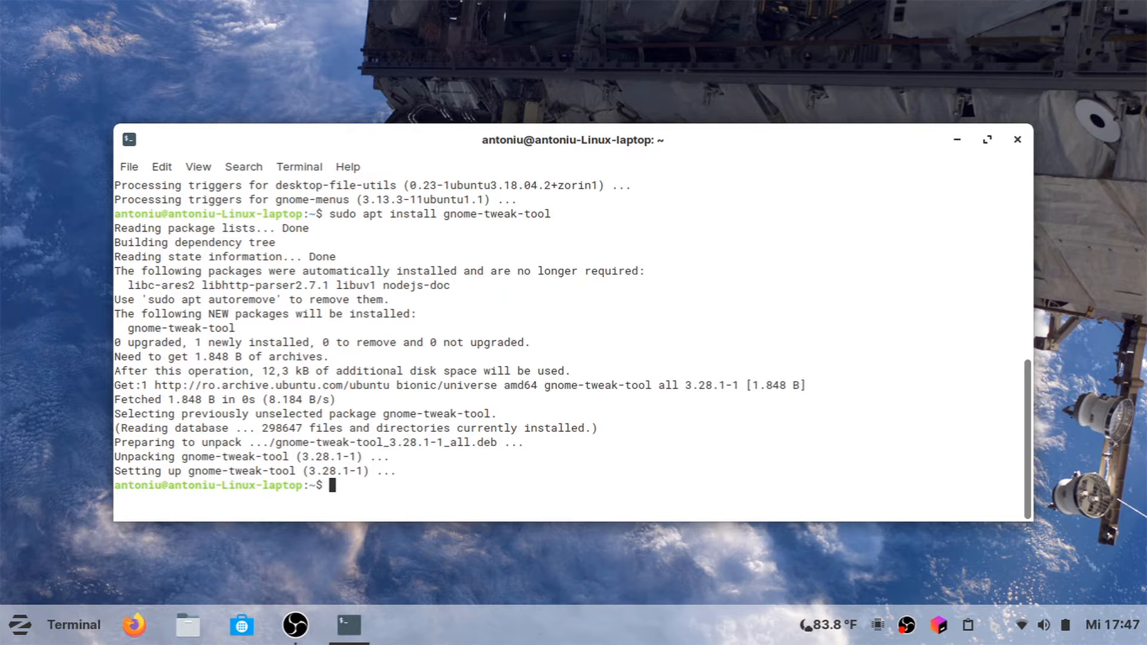
text(exit)
key(Return)
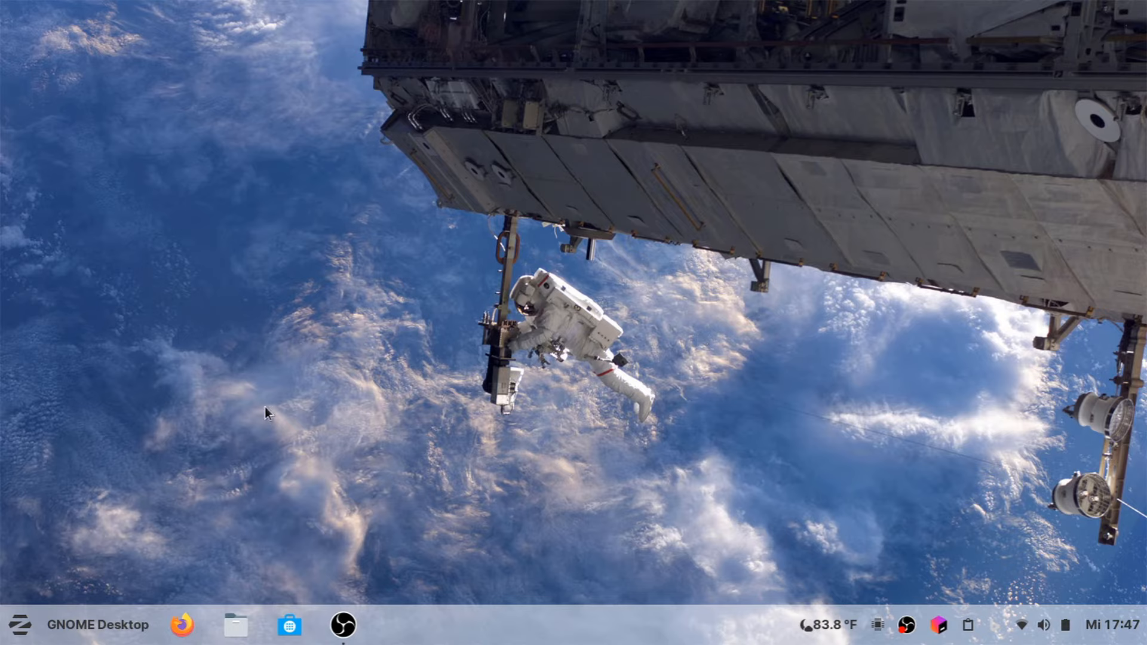
Browse the installed application categories and open Tweaks from the system tools.
click(18, 628)
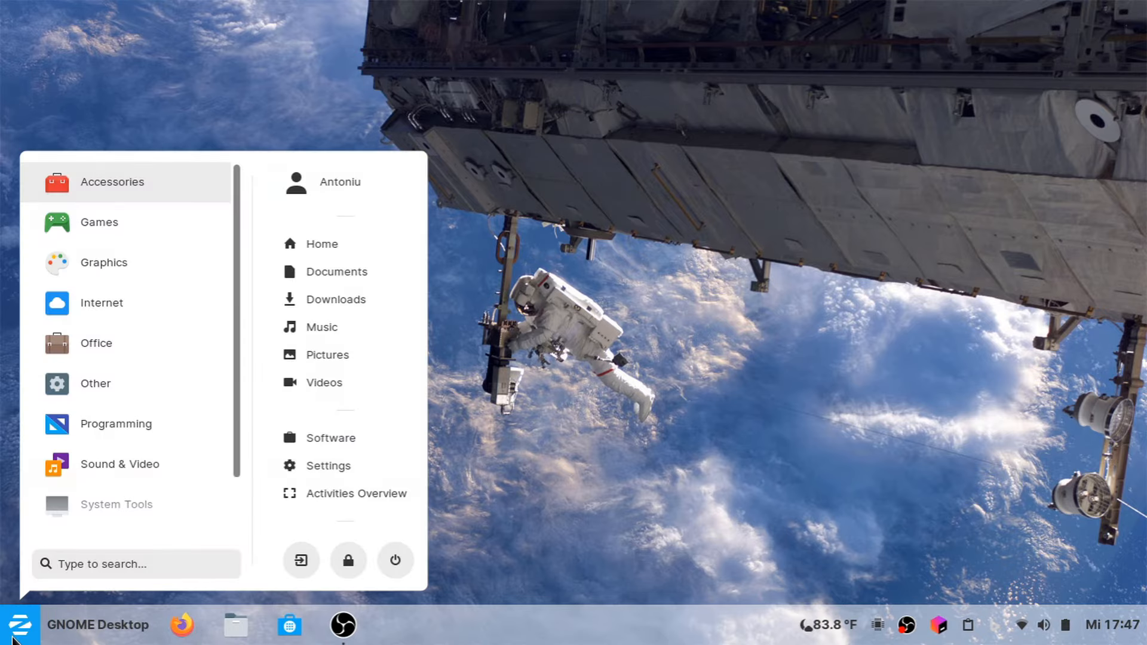
scroll(78, 464, down, 2)
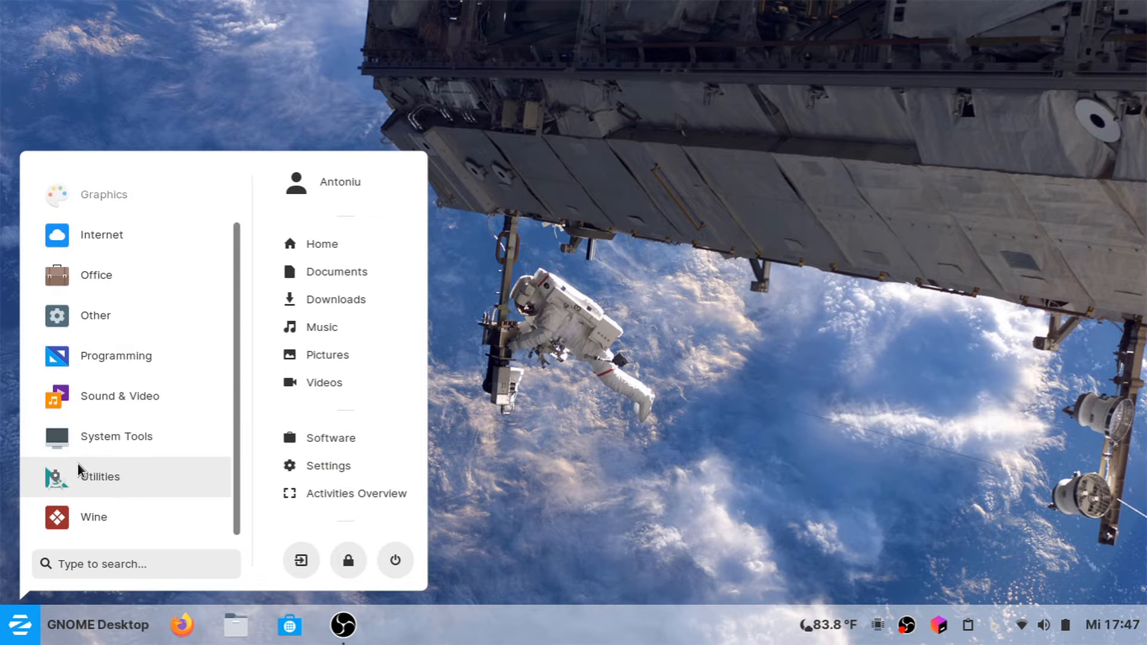
scroll(78, 464, up, 2)
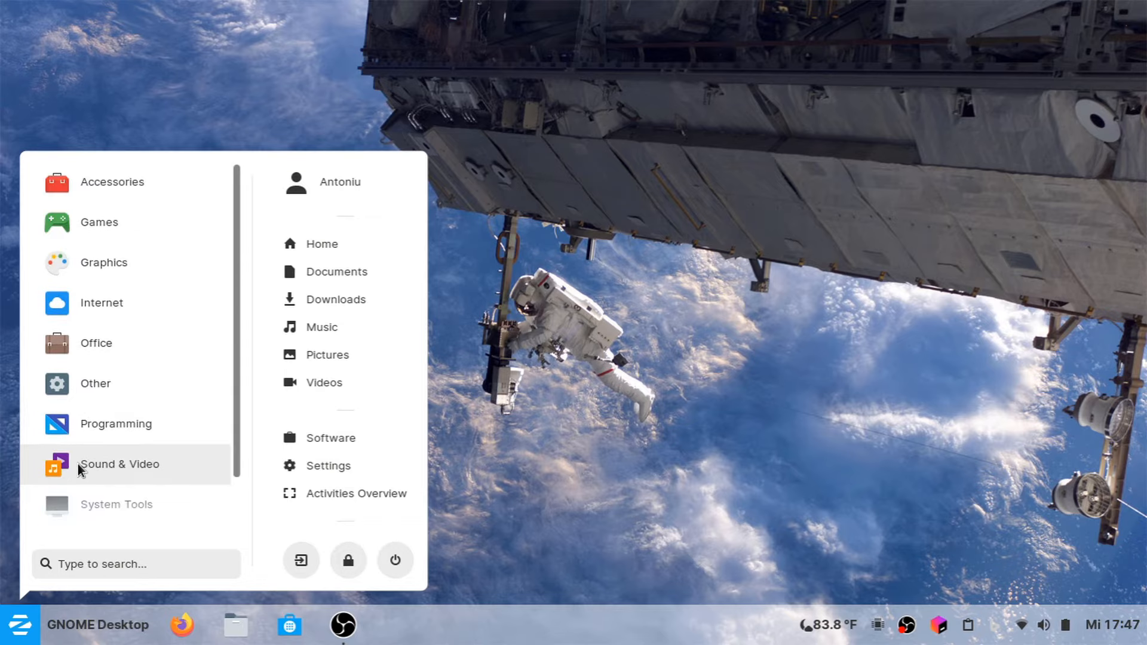
click(84, 220)
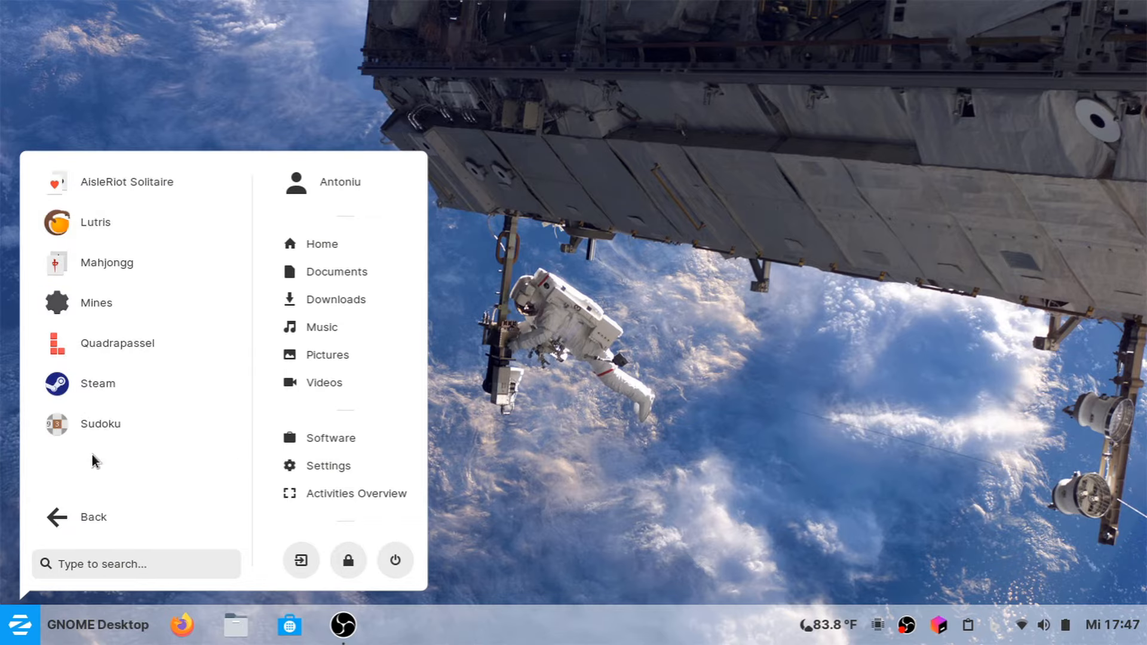
click(79, 507)
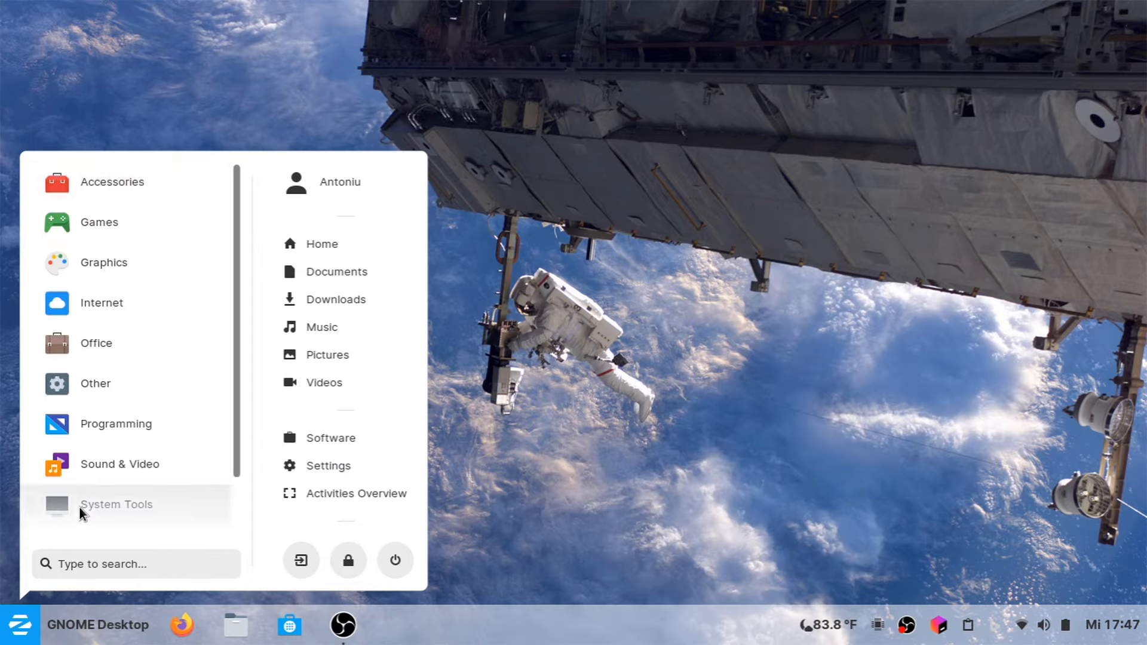
click(106, 198)
scroll(132, 395, down, 2)
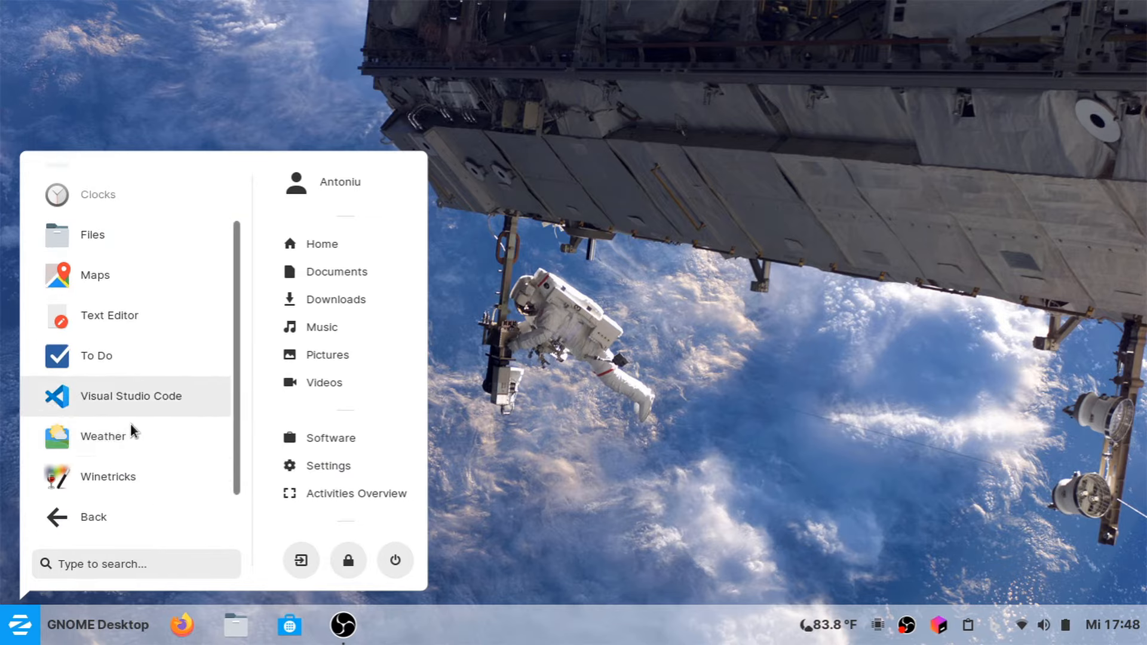
click(120, 519)
scroll(134, 349, down, 2)
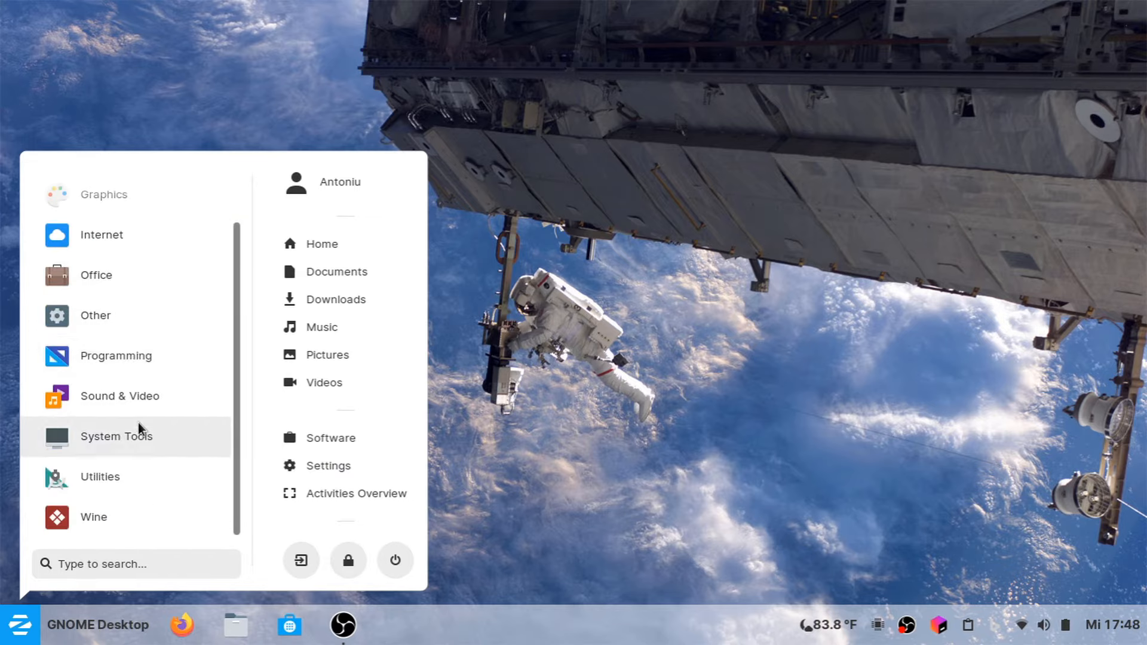
click(138, 422)
scroll(136, 294, down, 2)
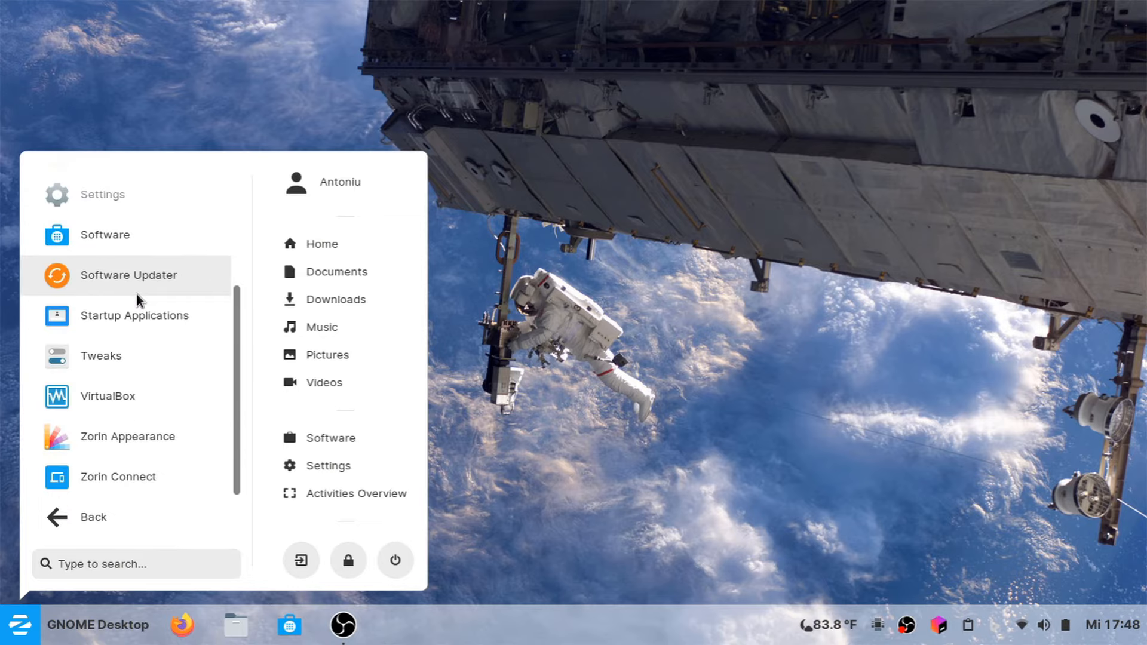
click(136, 349)
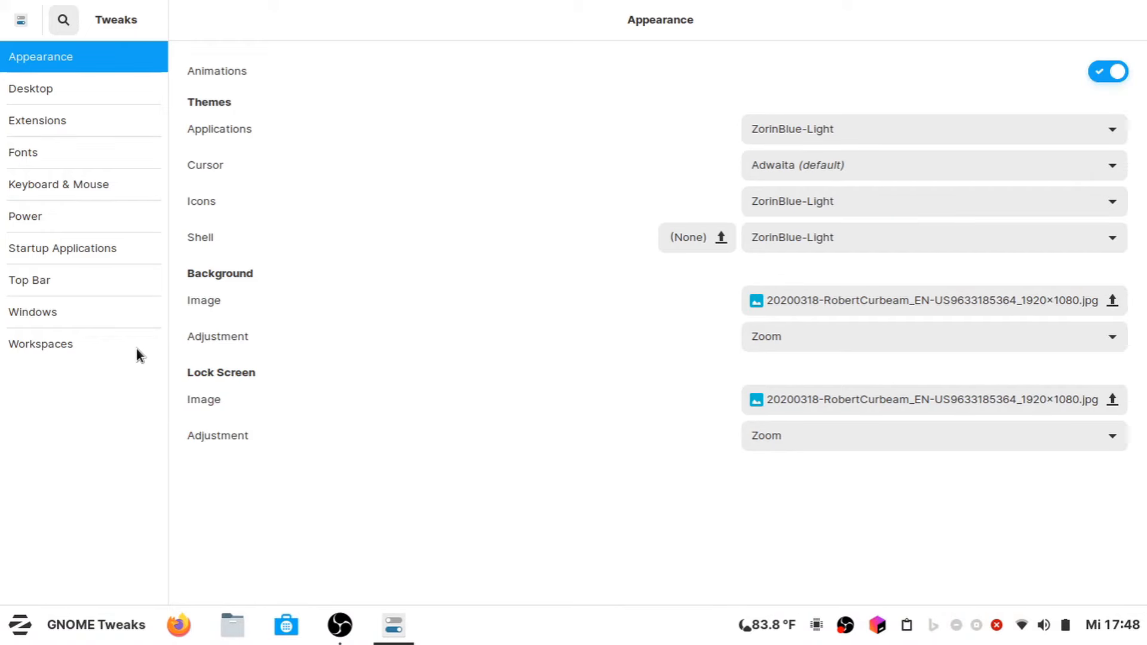
Set the Applications theme to Ant.
click(760, 128)
scroll(853, 377, up, 5)
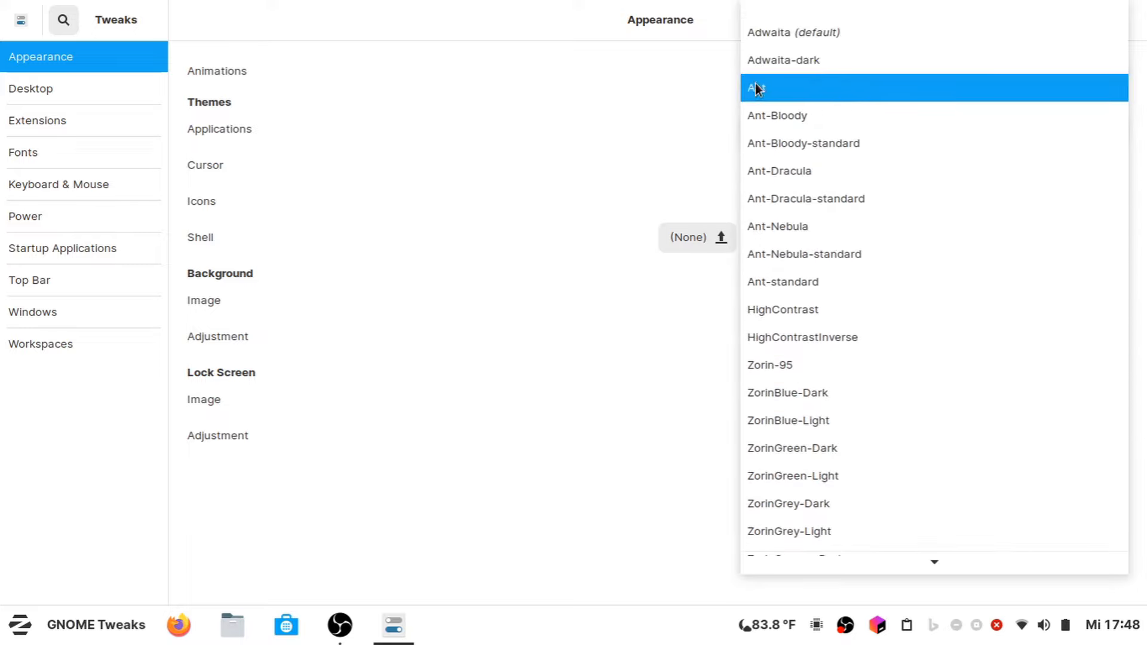
click(756, 85)
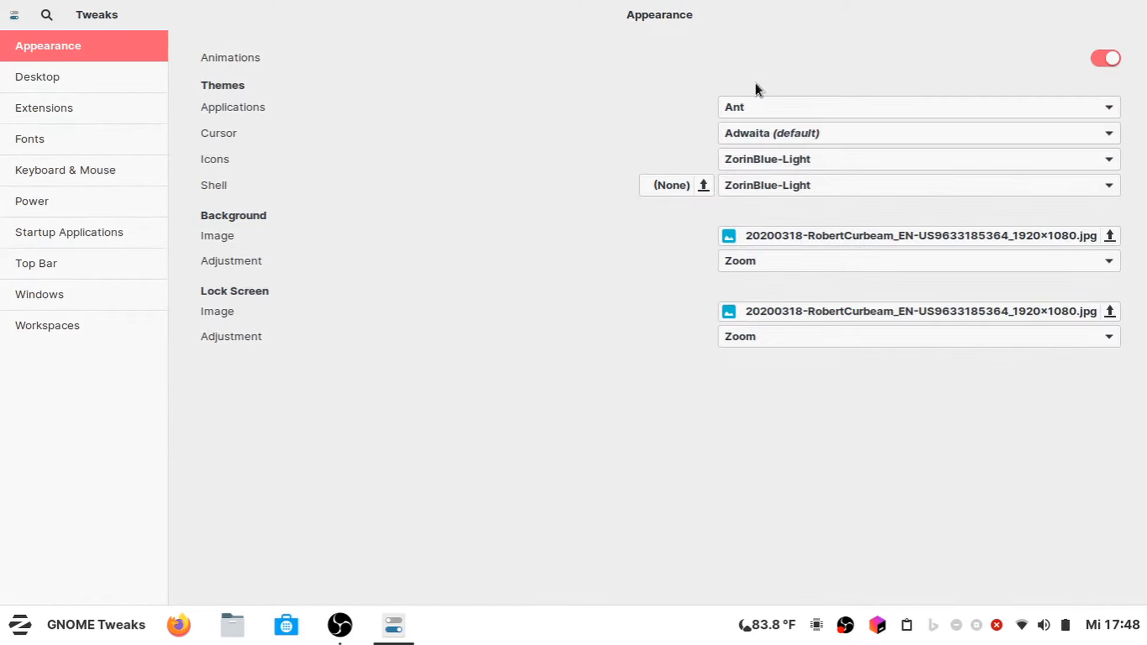
click(755, 161)
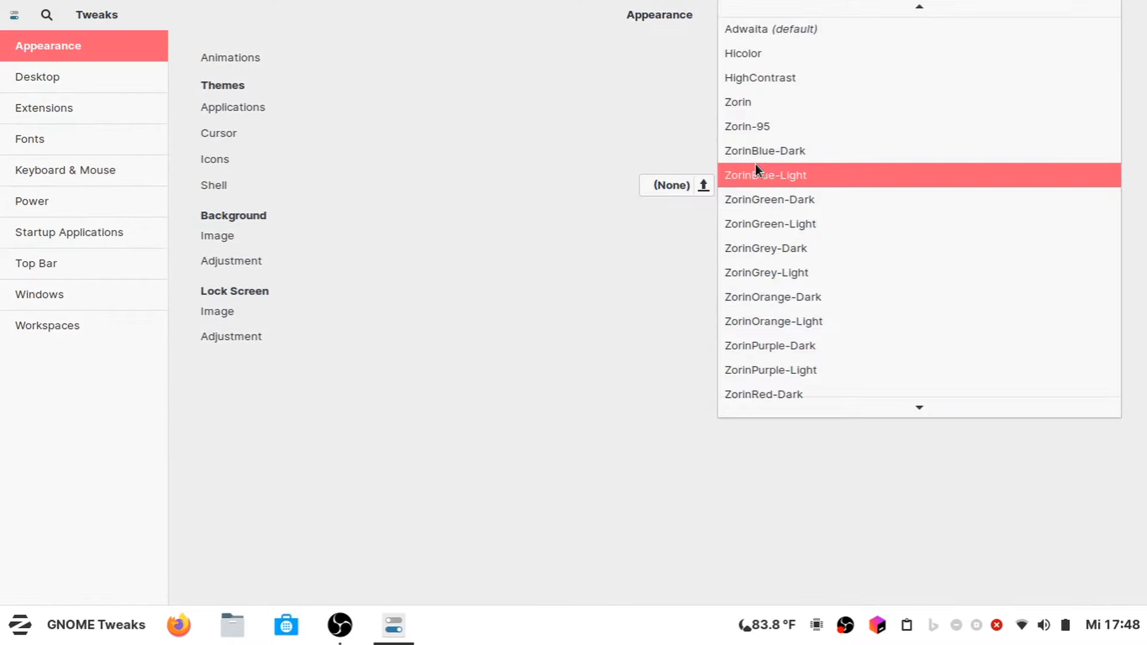
scroll(753, 92, down, 1)
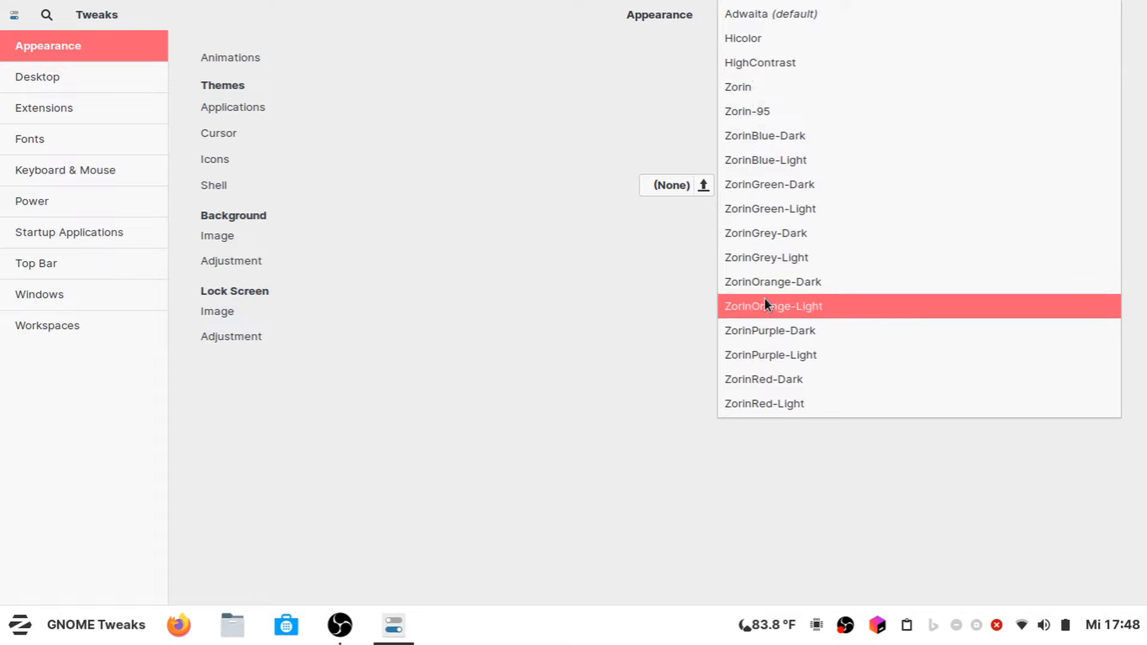
click(604, 28)
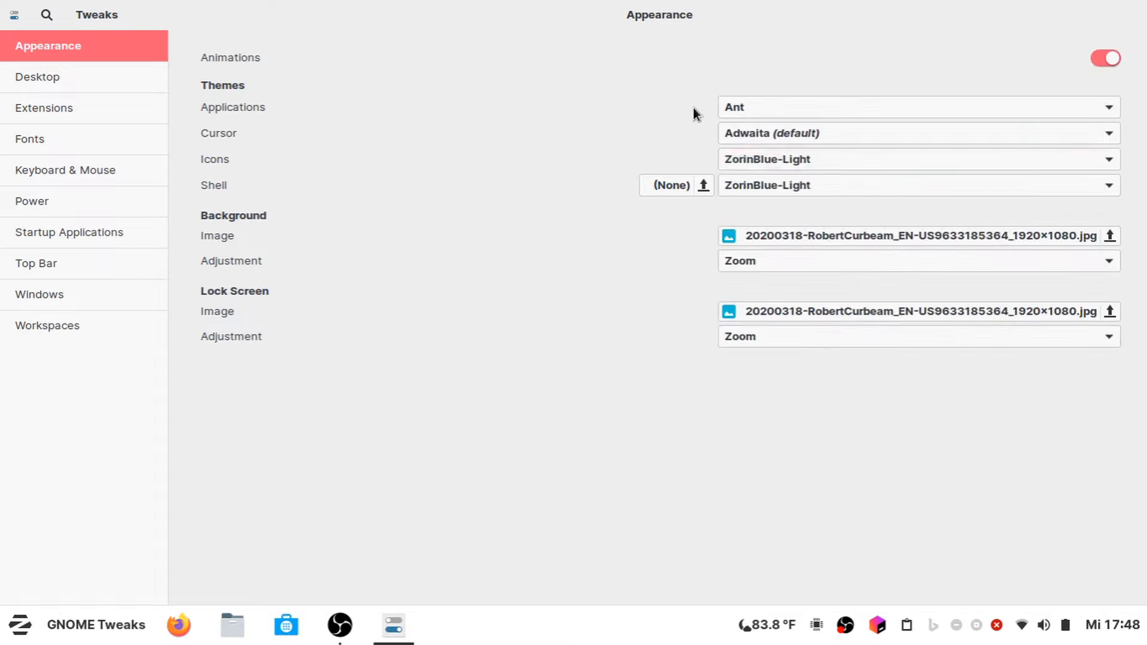
click(754, 153)
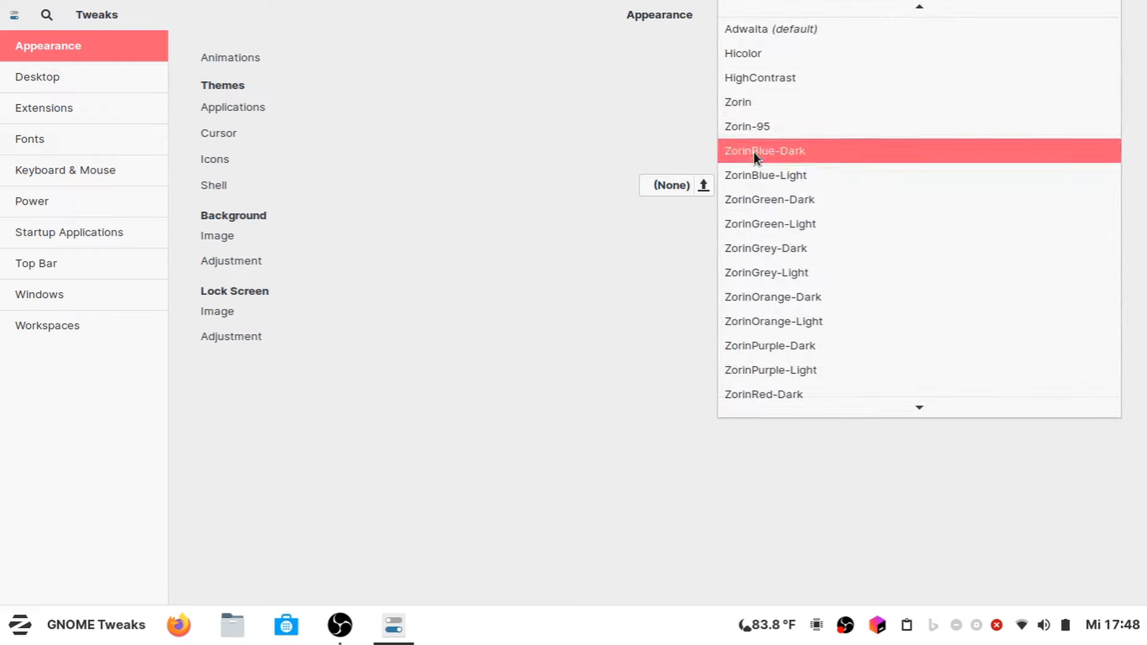
click(507, 37)
Set the Shell theme to Ant.
click(769, 185)
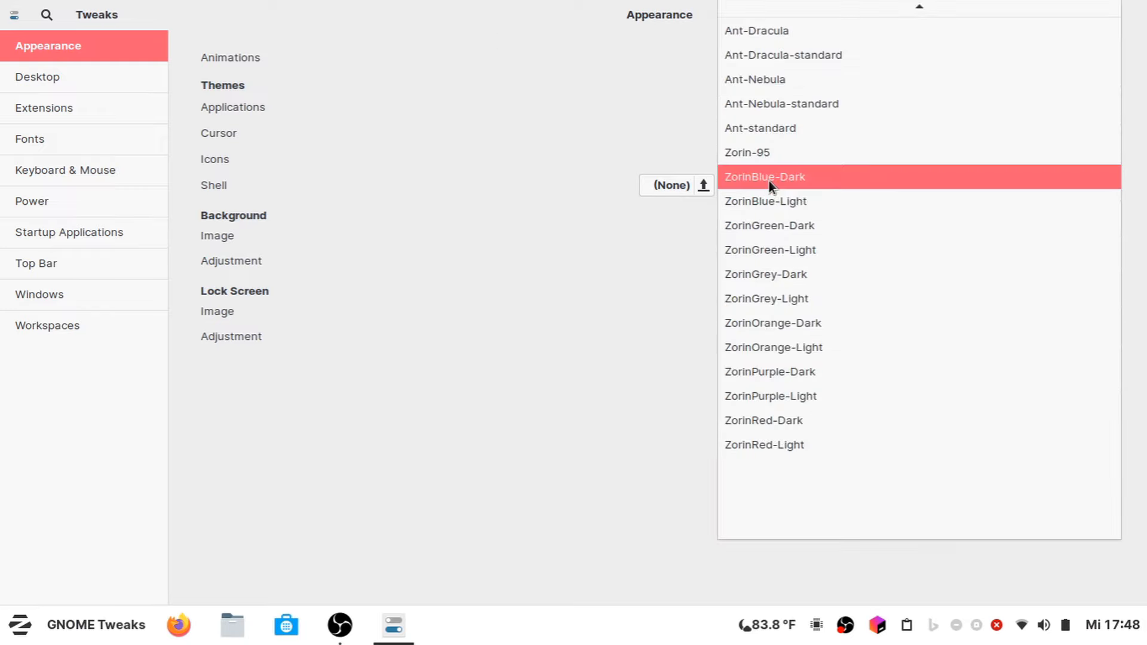
scroll(761, 74, up, 3)
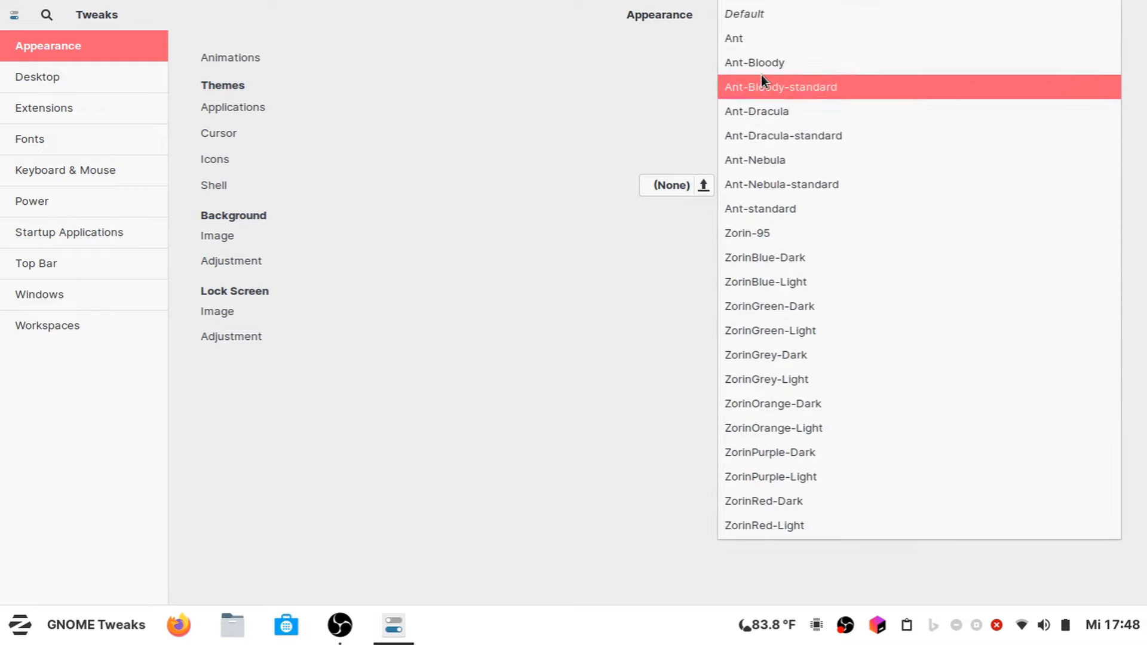
click(751, 38)
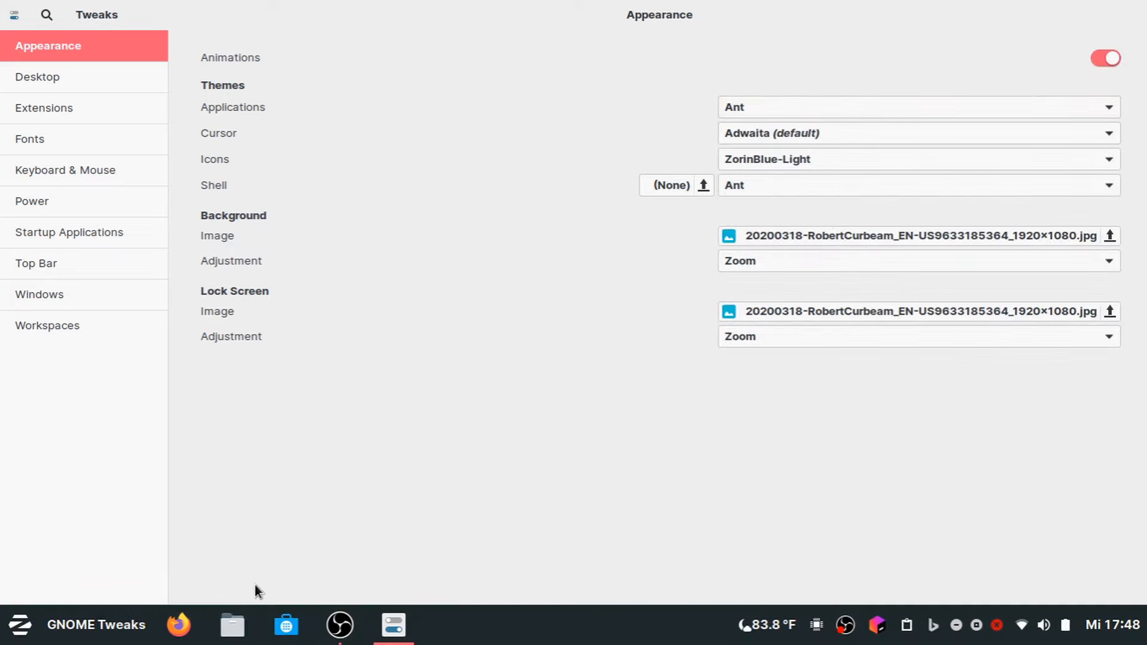
Switch to Firefox, search the web for "flat remix icons pack" and open the flat-remix GitHub repository.
click(169, 626)
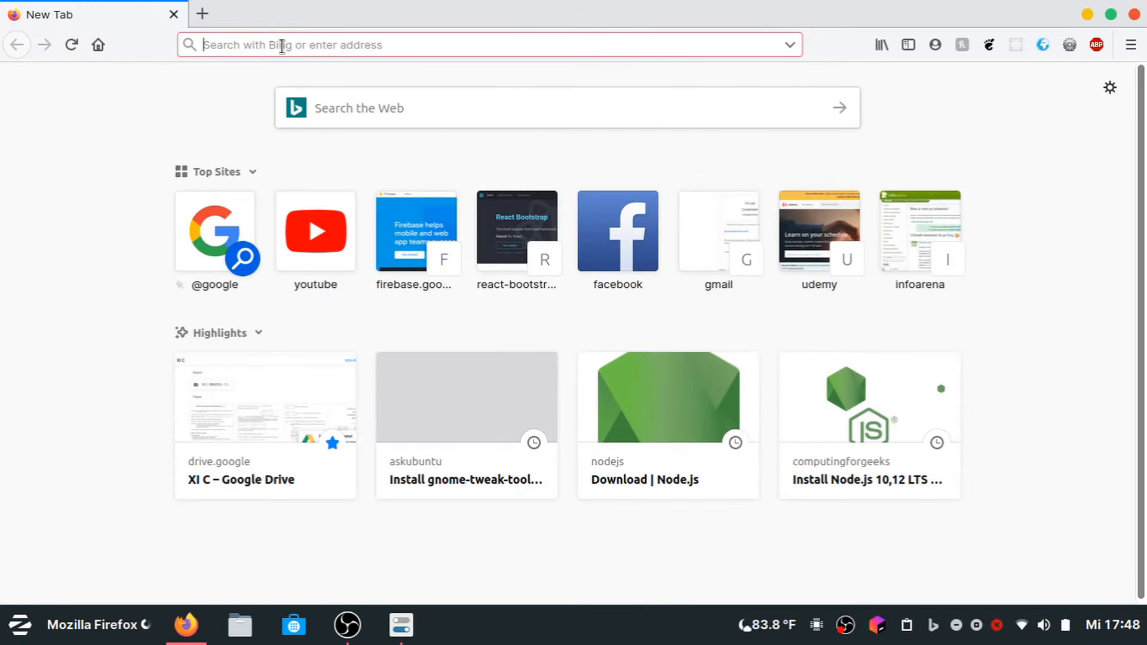
text(flat remix )
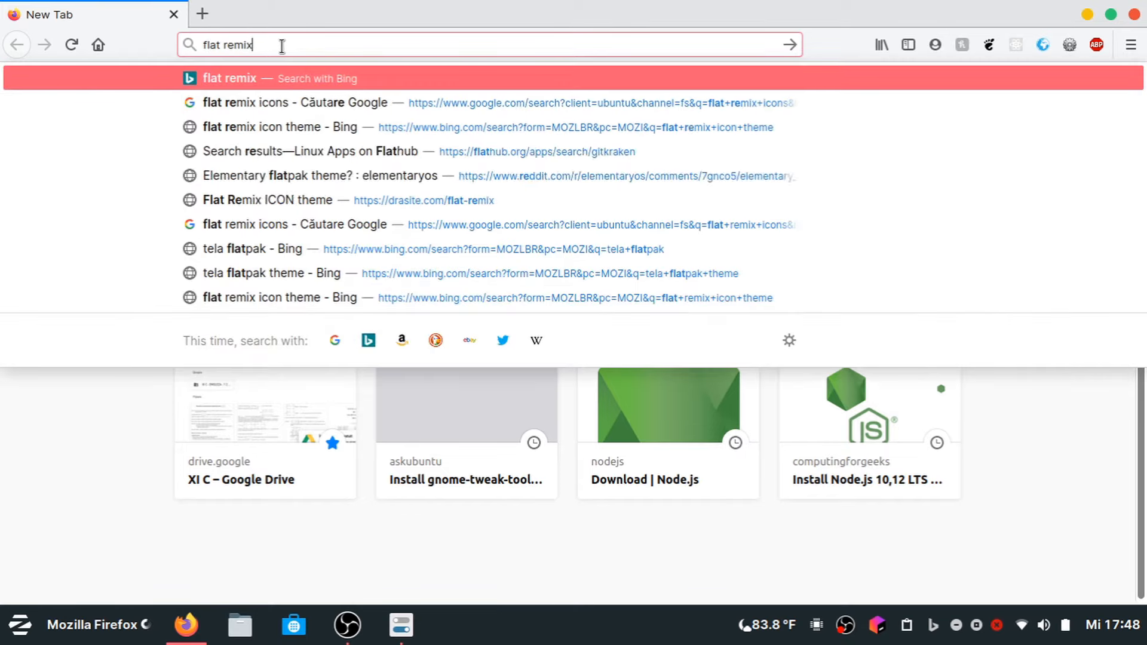
text(icons pack)
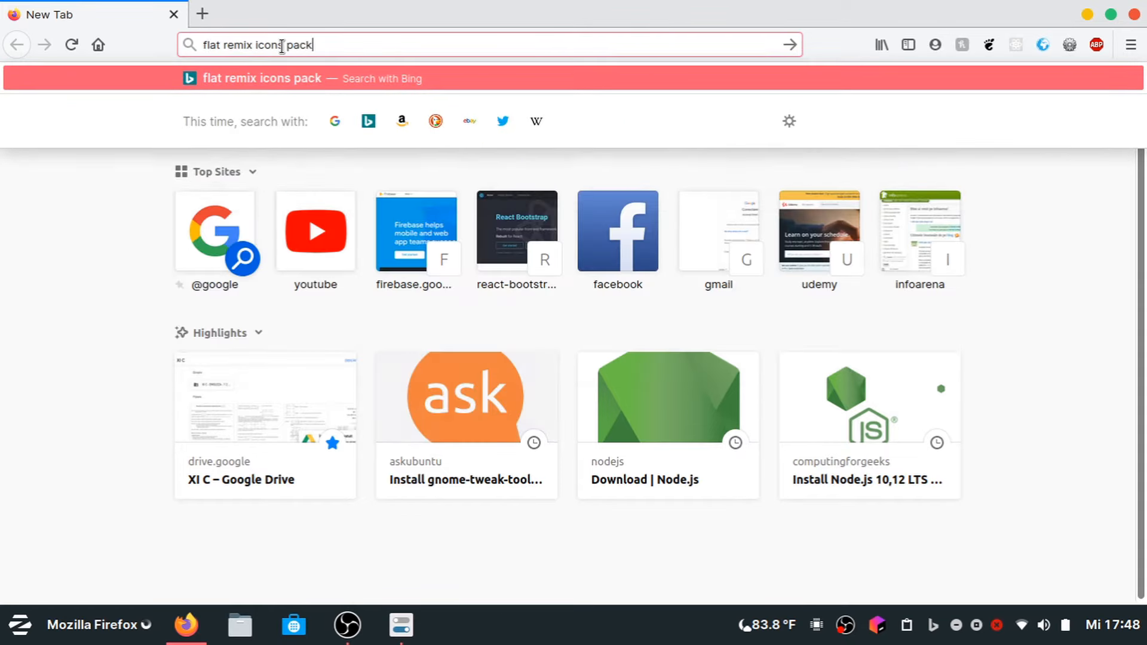
key(Return)
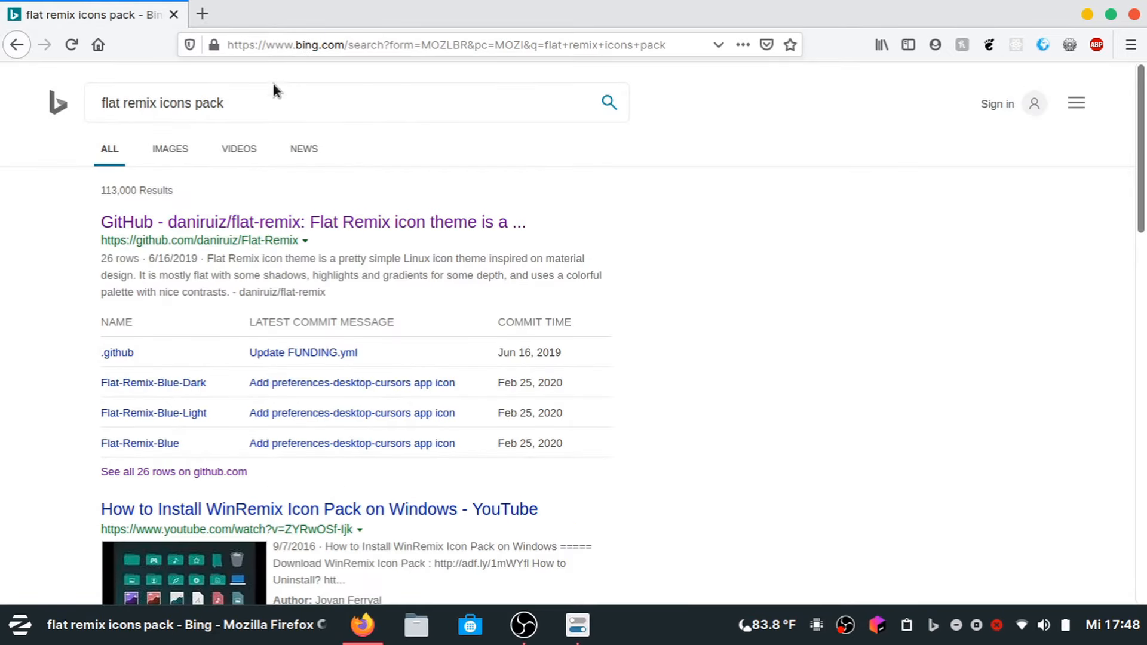
click(241, 226)
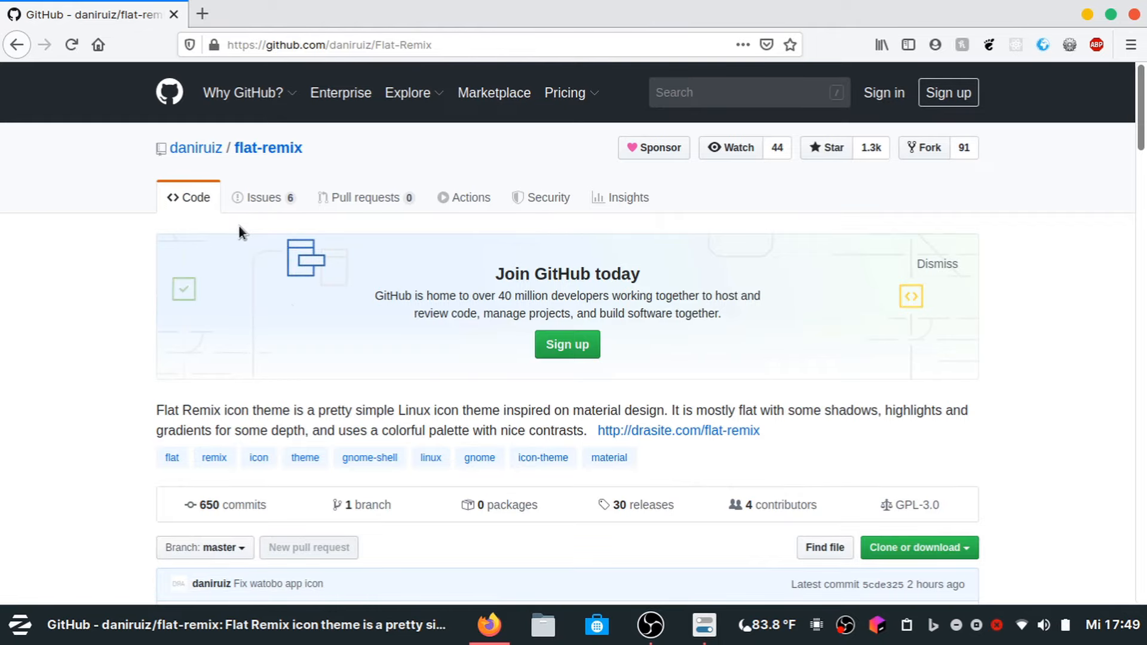
scroll(328, 391, down, 10)
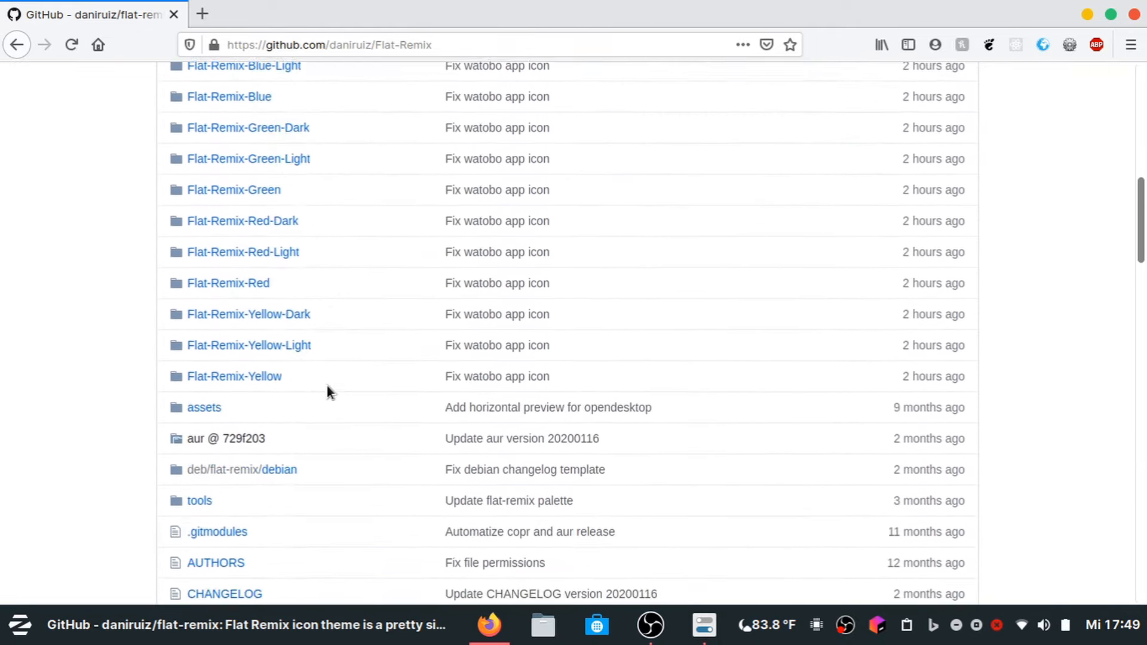
Examine the Flat-Remix repository's file list and the icon preview in its README.
scroll(328, 388, down, 13)
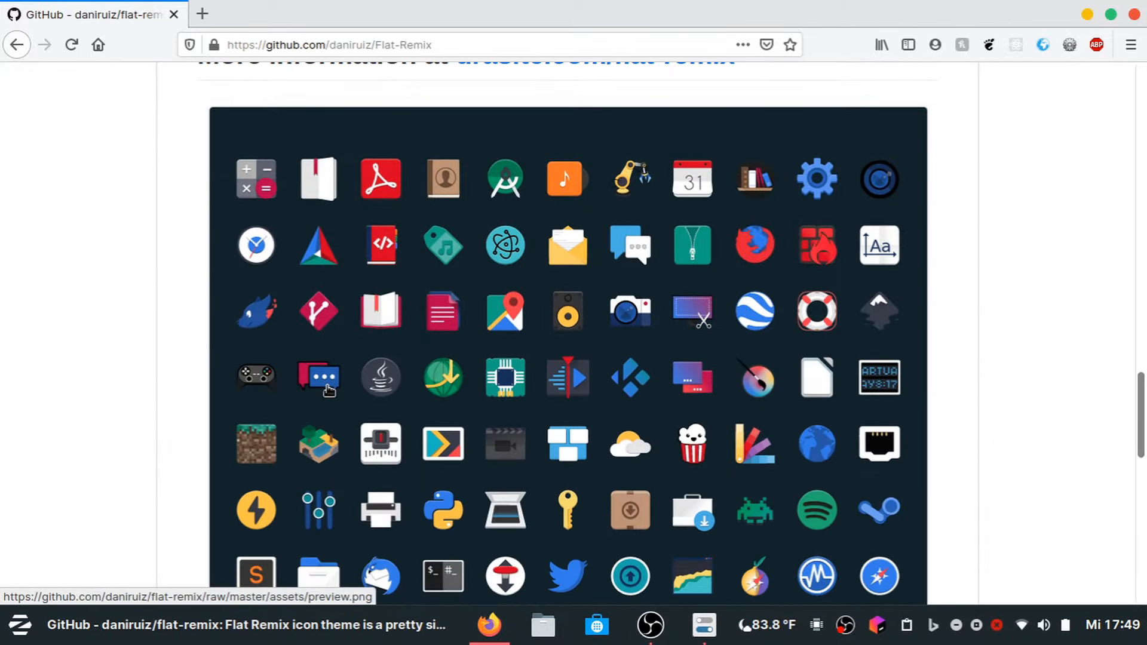
scroll(328, 392, down, 10)
scroll(329, 392, up, 15)
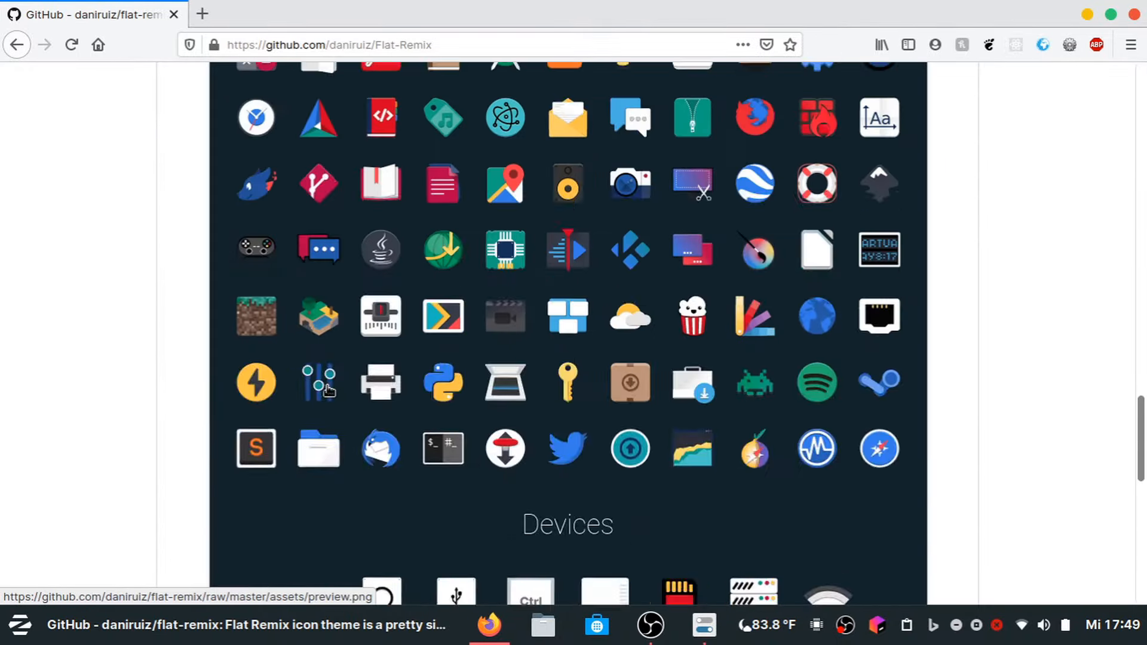
scroll(348, 328, up, 15)
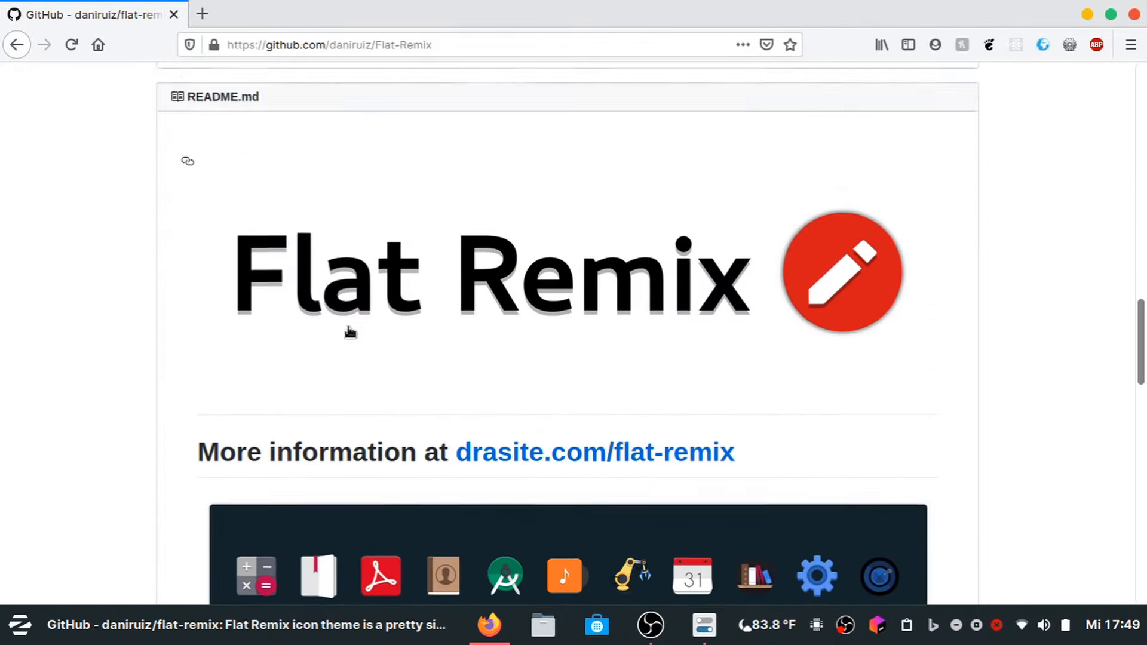
scroll(348, 327, down, 15)
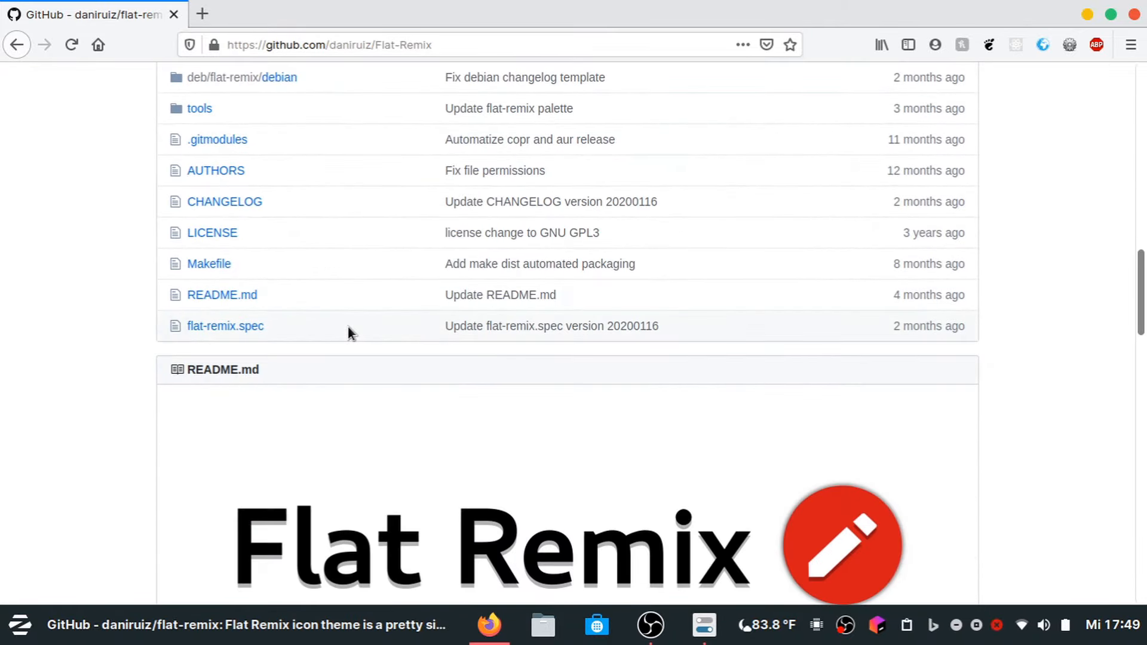
scroll(348, 327, up, 4)
scroll(348, 327, up, 5)
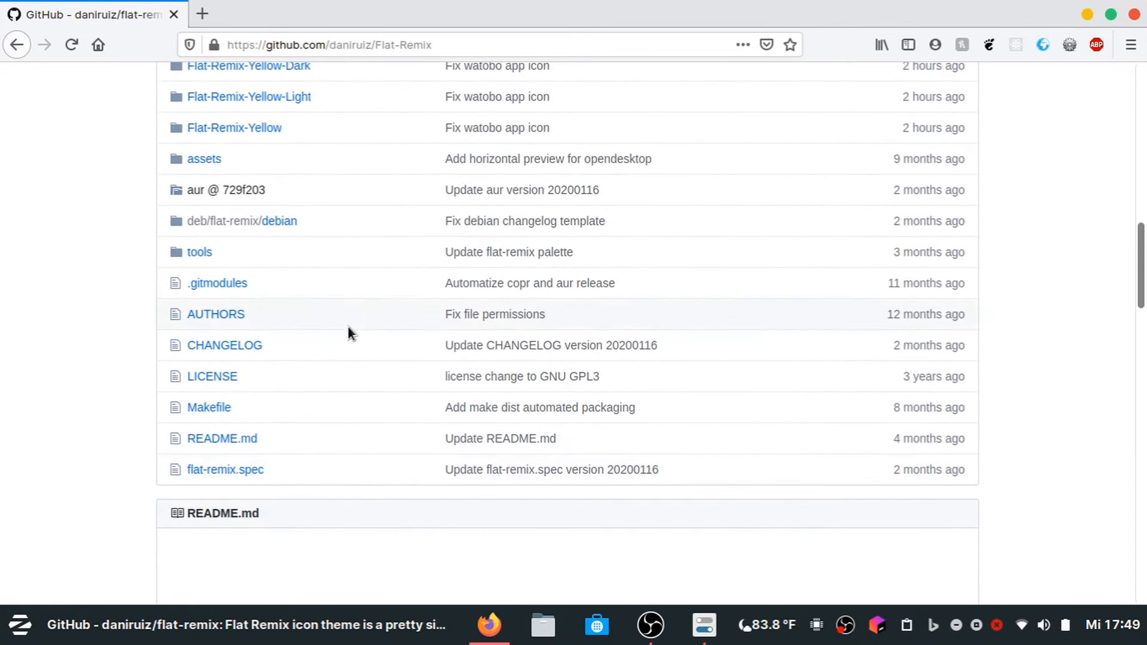
scroll(348, 328, down, 4)
scroll(347, 328, up, 8)
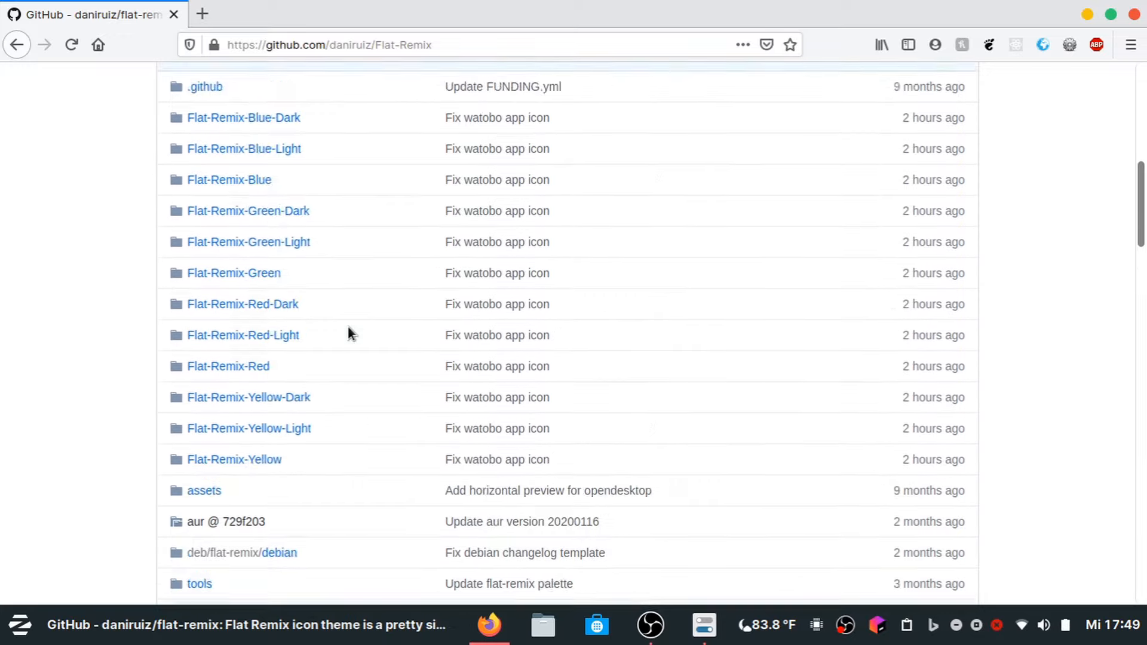
scroll(347, 328, down, 14)
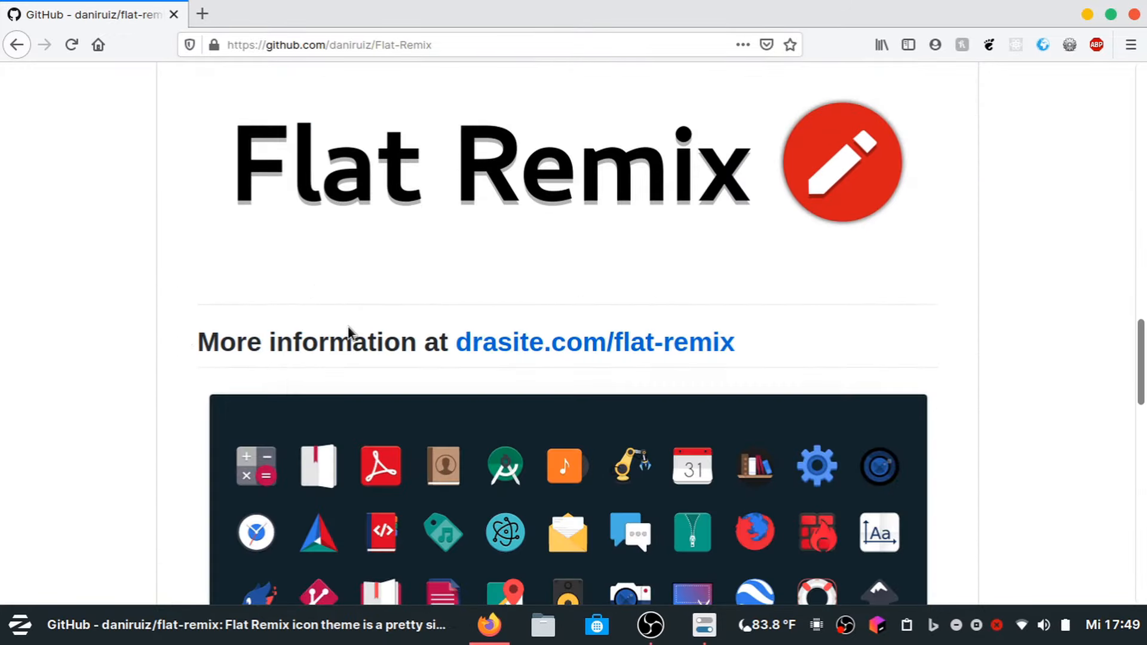
Open the drasite.com/flat-remix page linked in the README and look over its introduction.
click(560, 346)
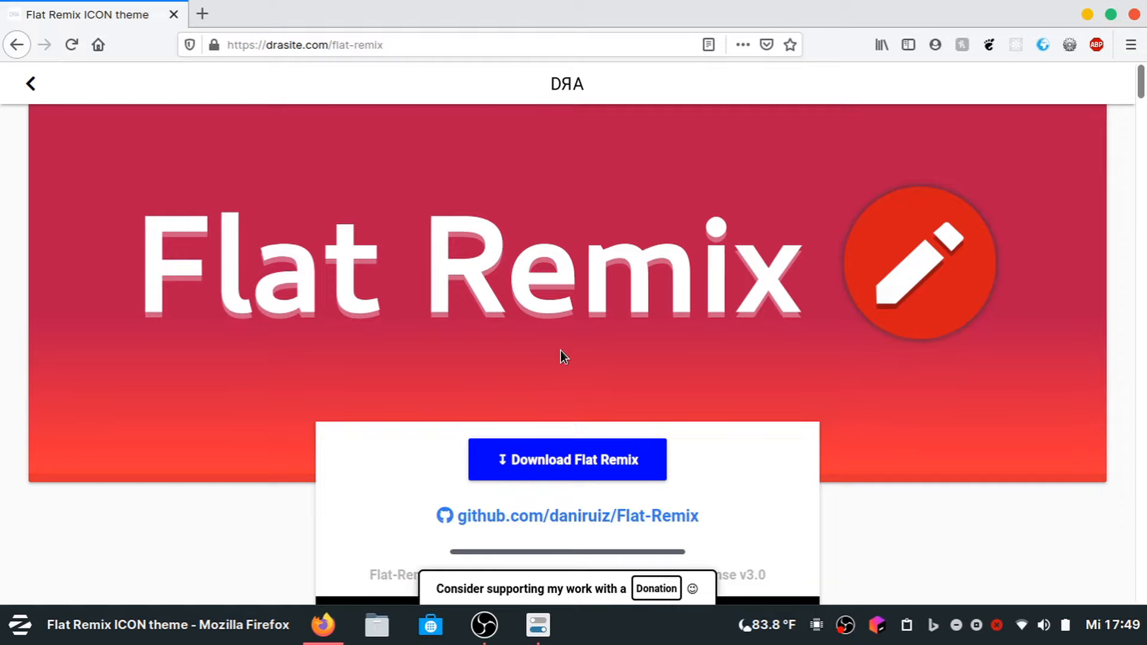
scroll(345, 471, down, 10)
scroll(346, 471, up, 7)
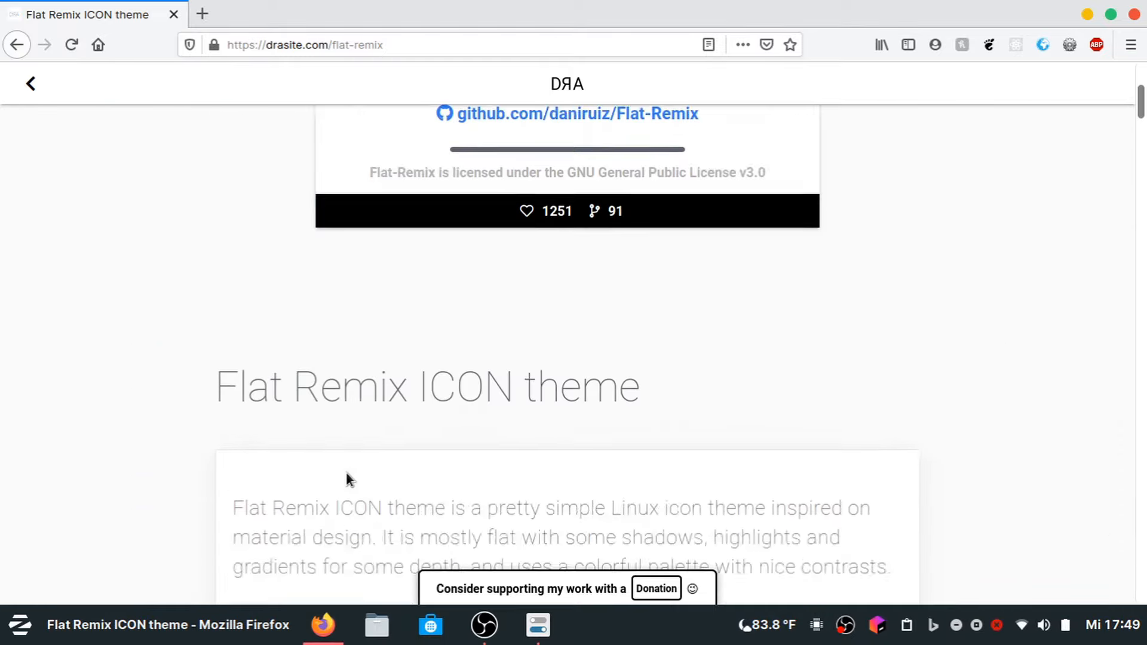
scroll(346, 473, up, 5)
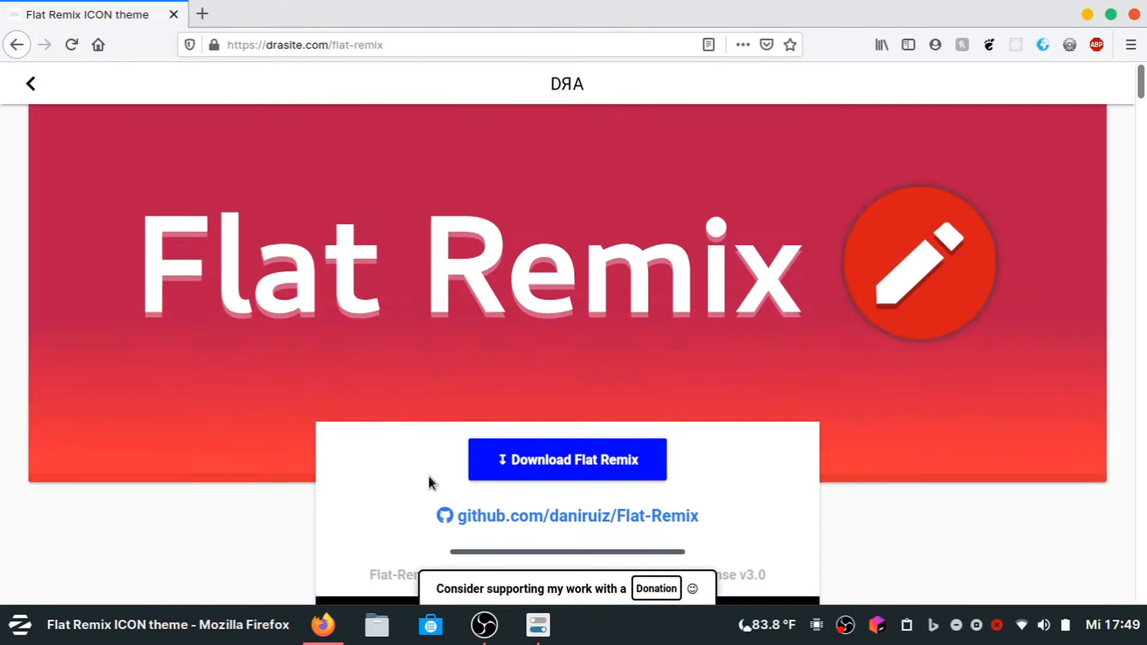
Check the Flat Remix download page, close it, and find the installation instructions on the theme's website.
click(510, 467)
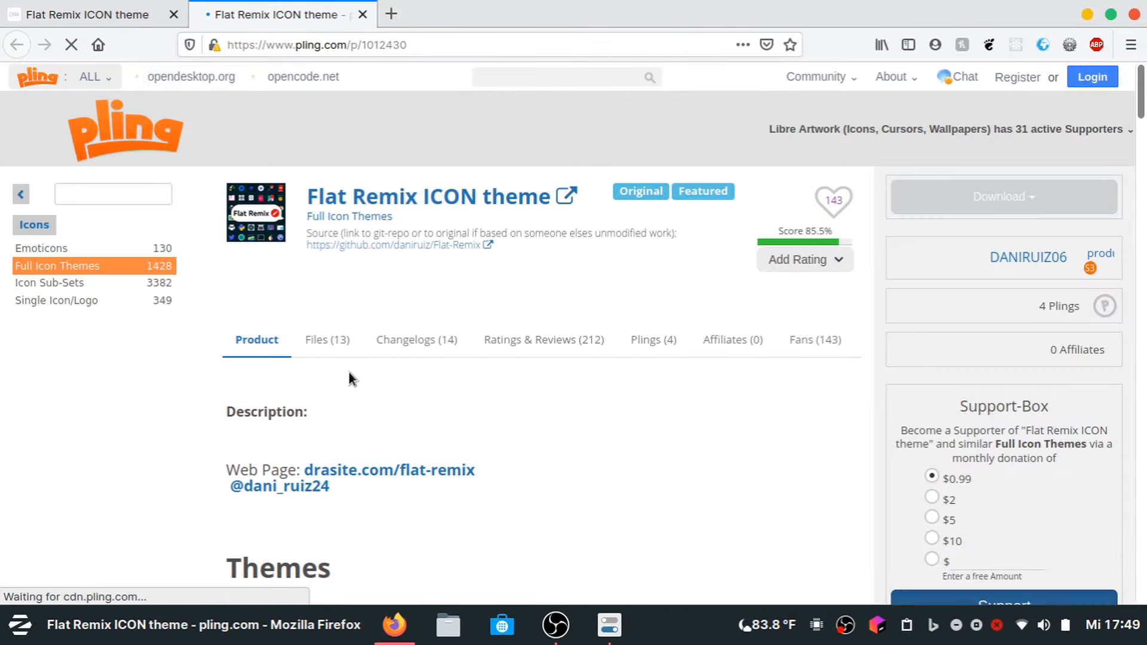
click(366, 14)
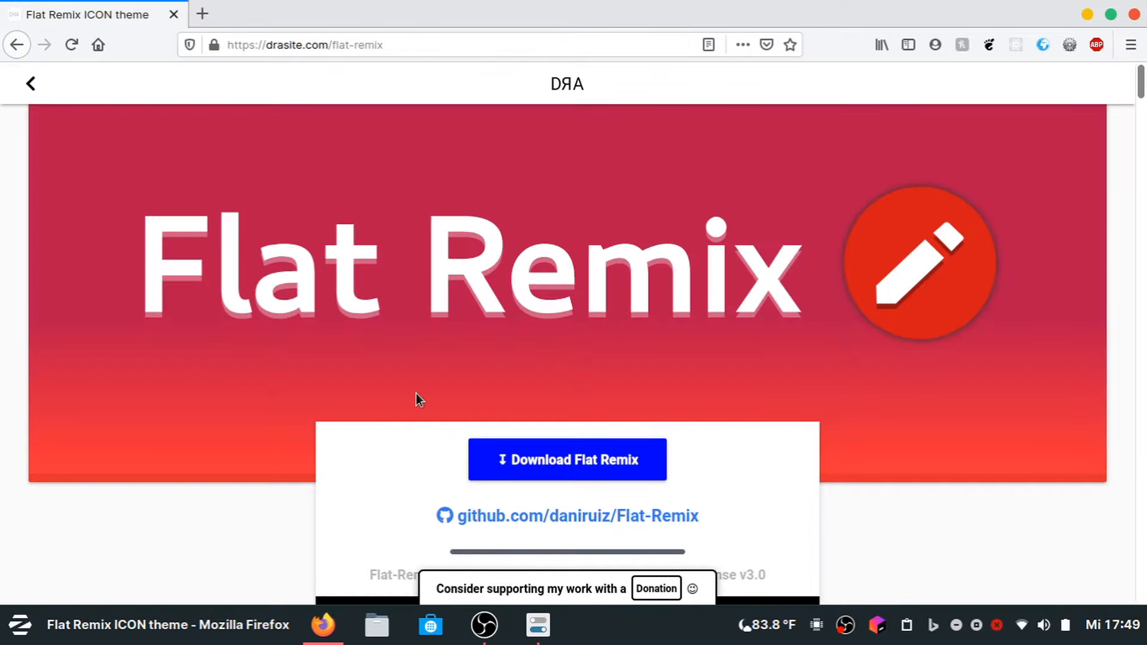
scroll(415, 393, down, 8)
scroll(415, 393, down, 15)
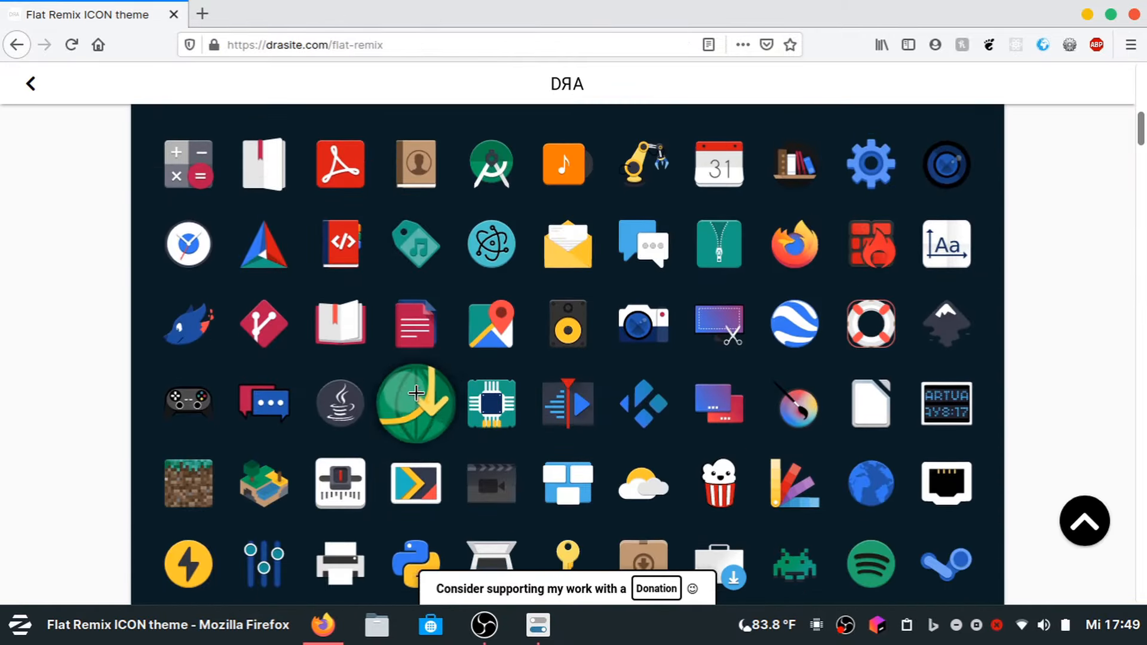
scroll(416, 393, down, 10)
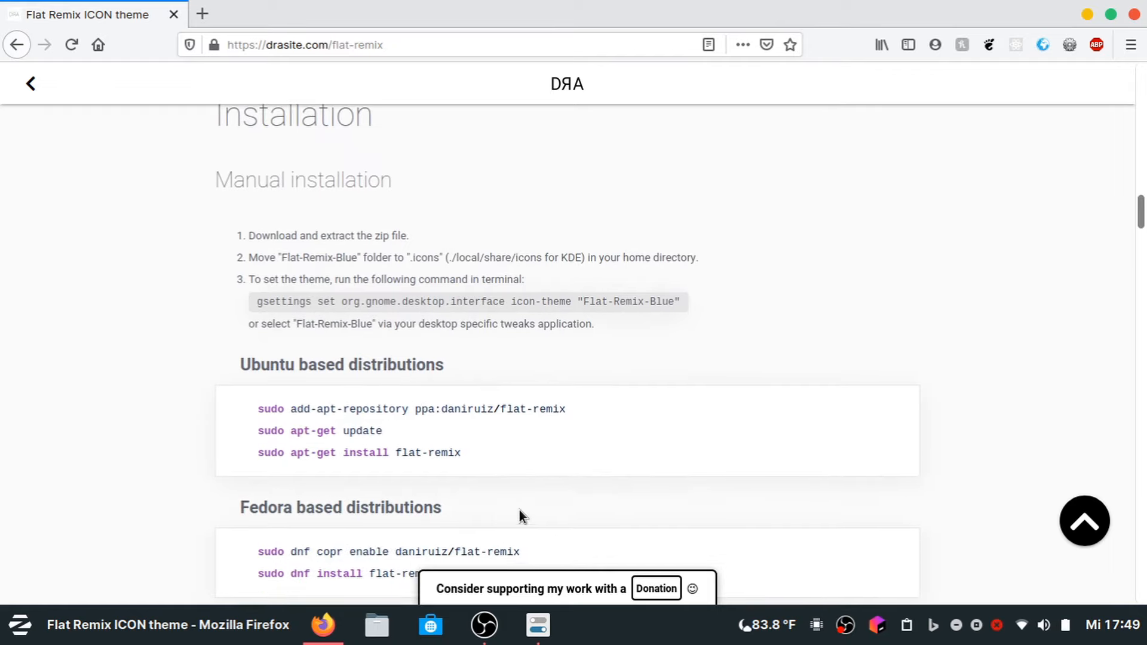
Open a terminal and copy the add-apt-repository command for Ubuntu based distributions from the Flat Remix page.
key(ctrl+alt+t)
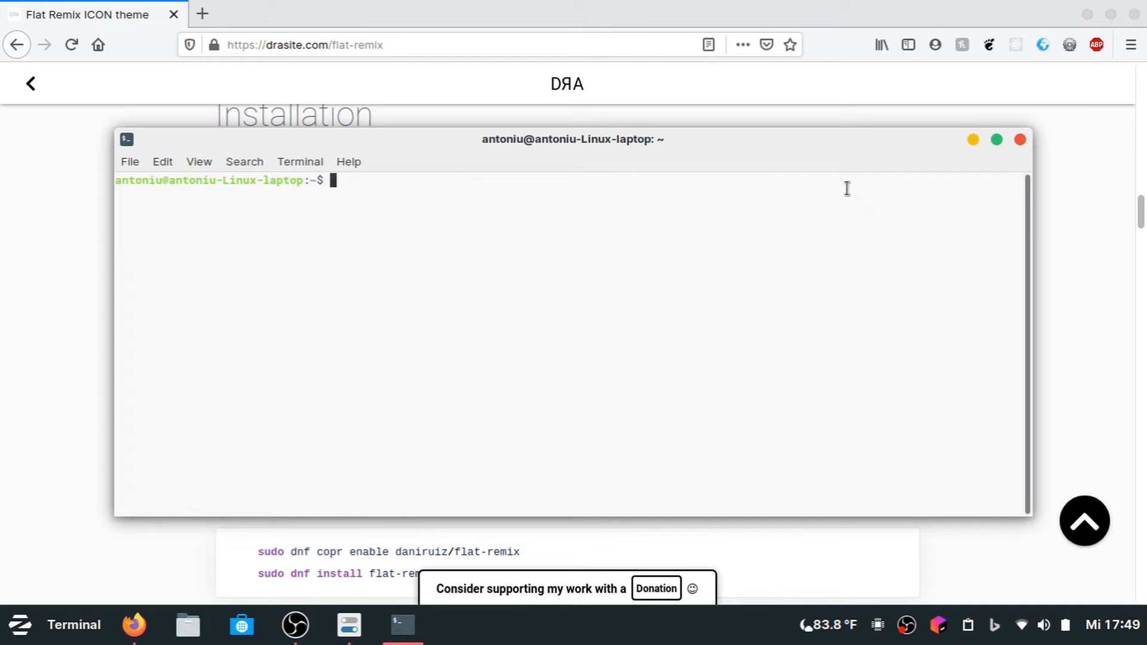
click(973, 140)
drag(576, 409, 238, 410)
key(ctrl+c)
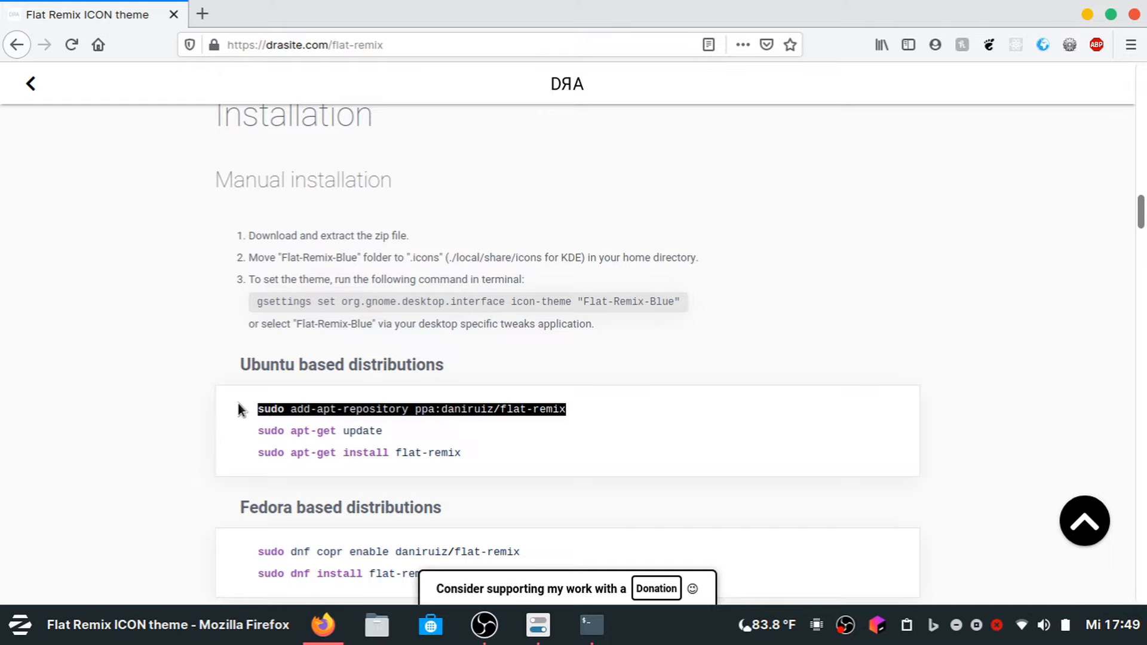
Run the copied add-apt-repository command in the terminal and enter the sudo password.
click(591, 627)
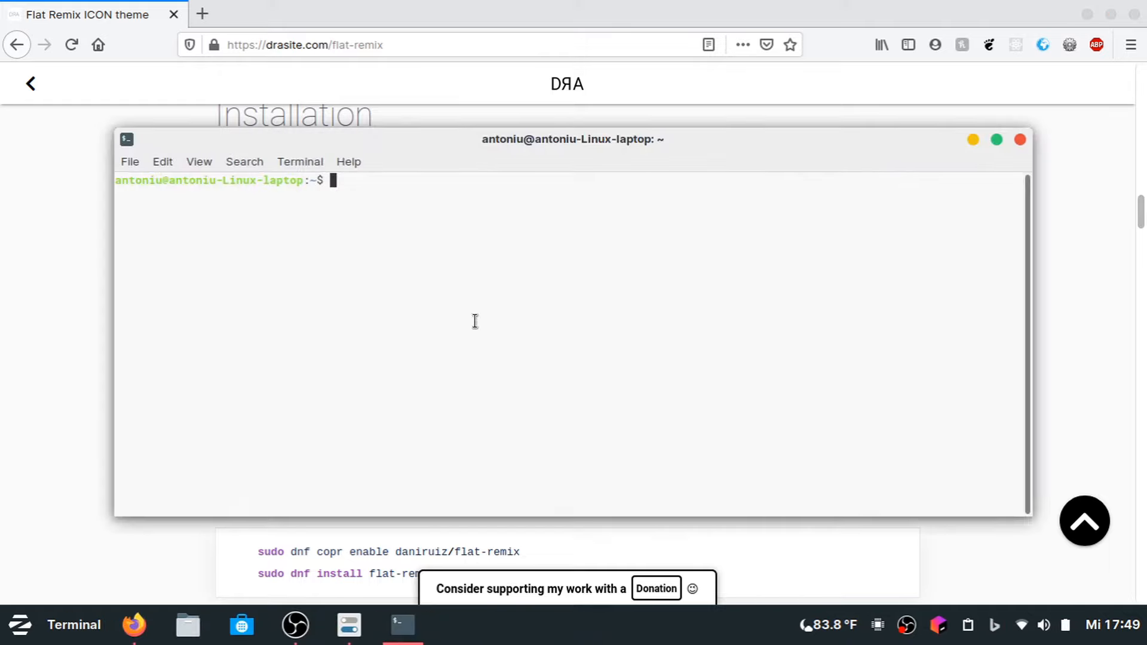
key(ctrl+shift+v)
key(Return)
text(*******)
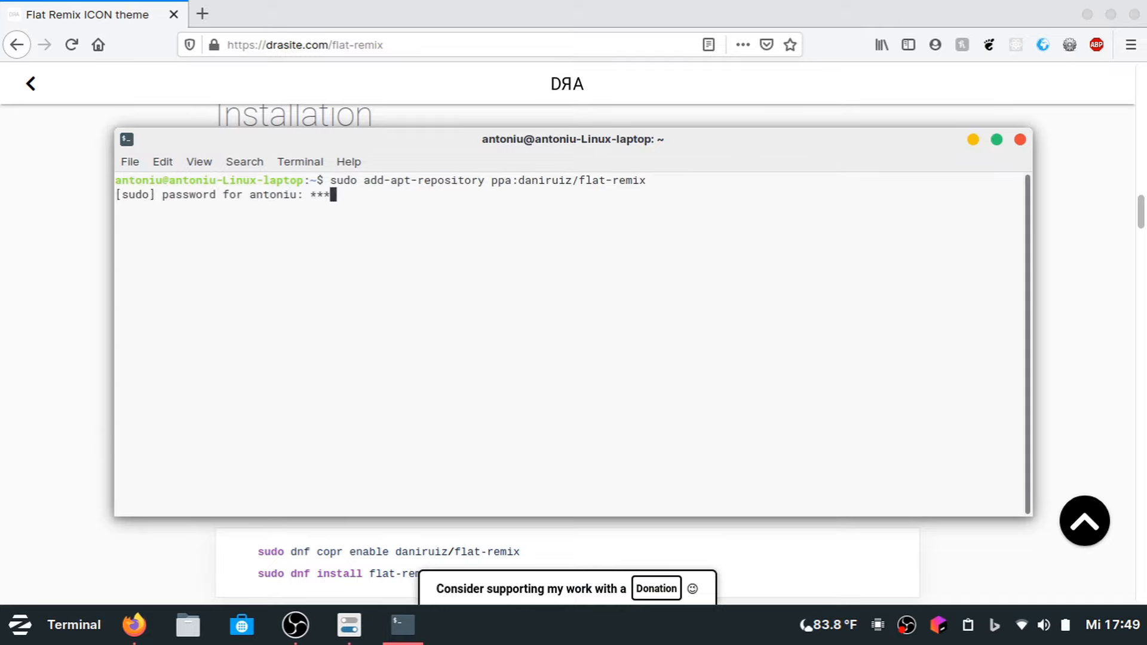
key(Return)
Select the "sudo apt-get install flat-remix" command on the web page and confirm adding the repository in the terminal.
click(971, 140)
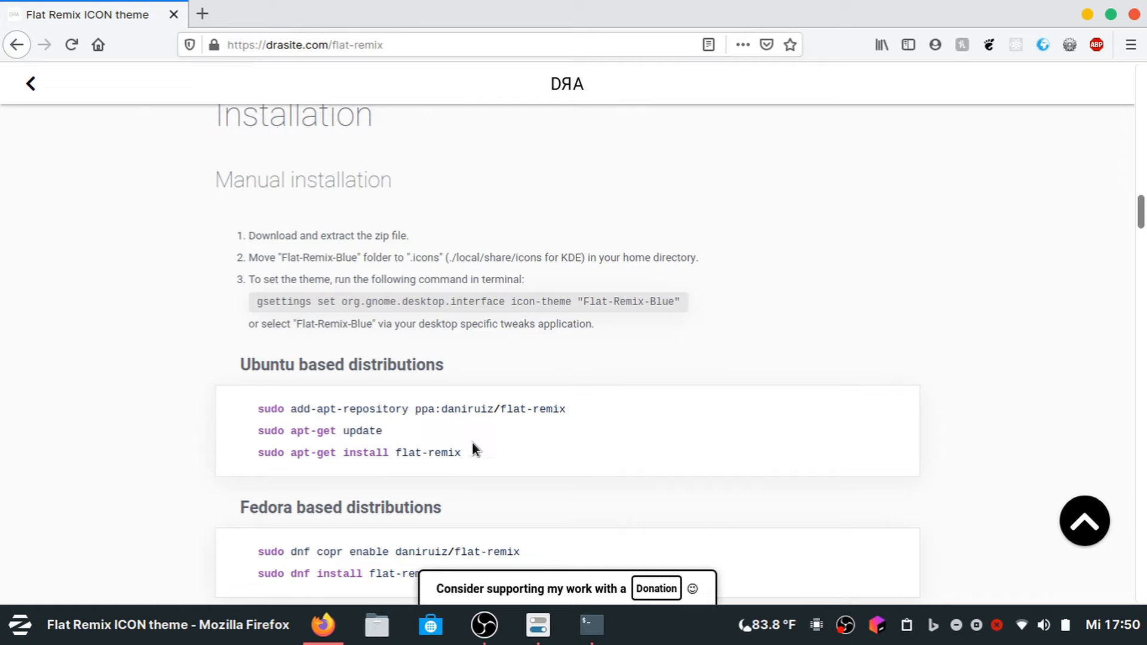
drag(472, 443, 248, 444)
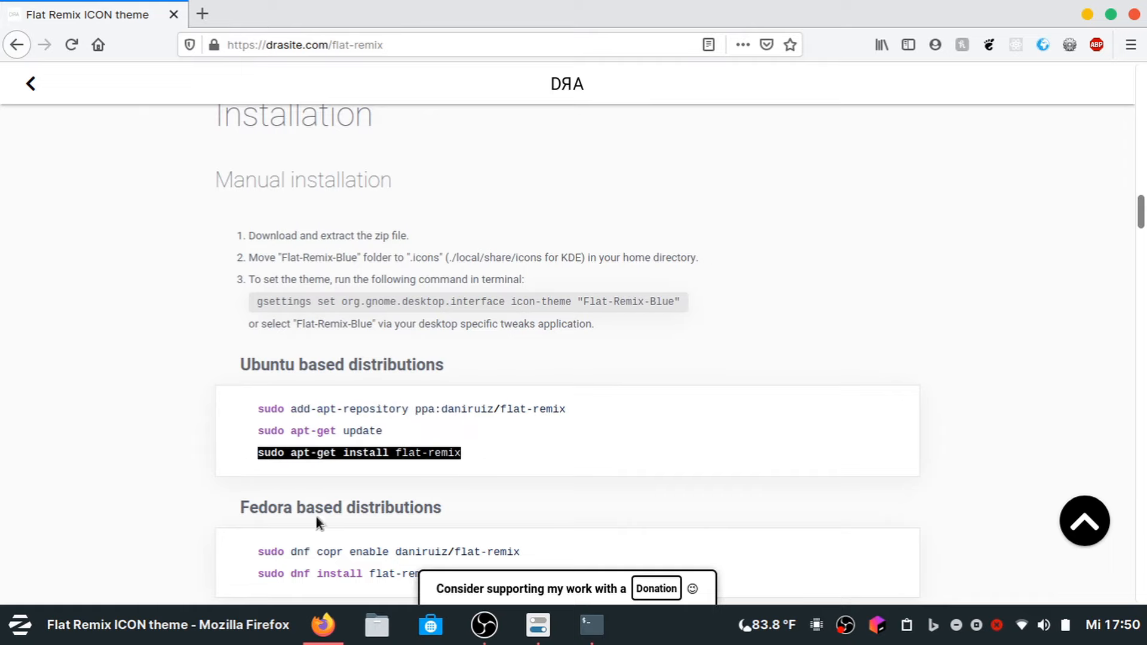
click(592, 625)
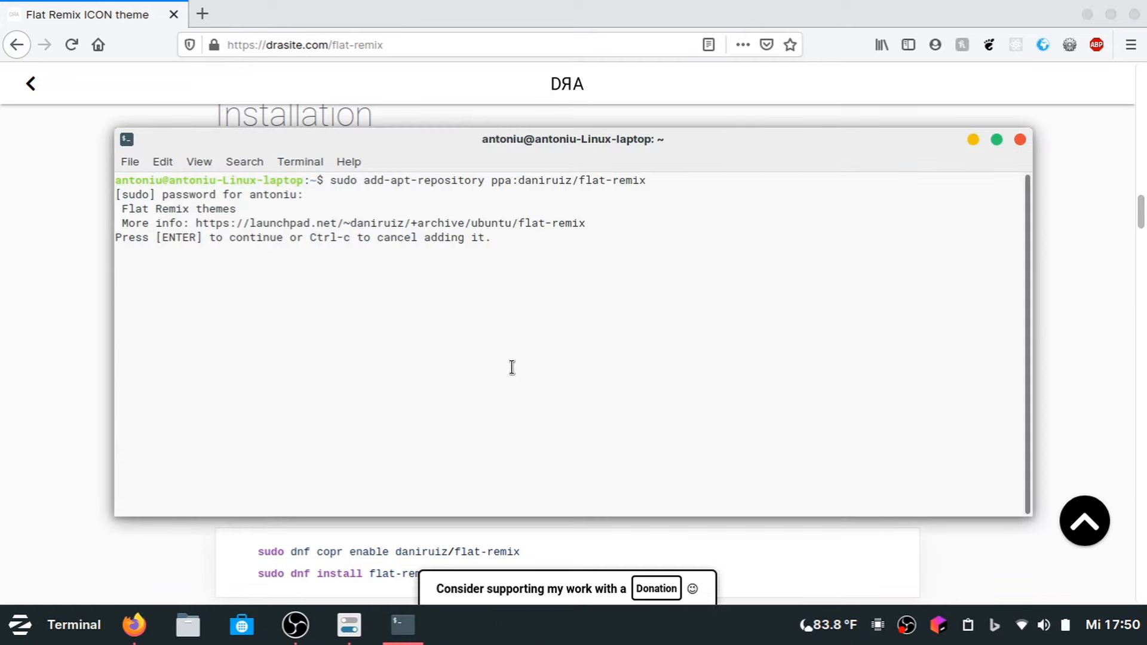
key(Return)
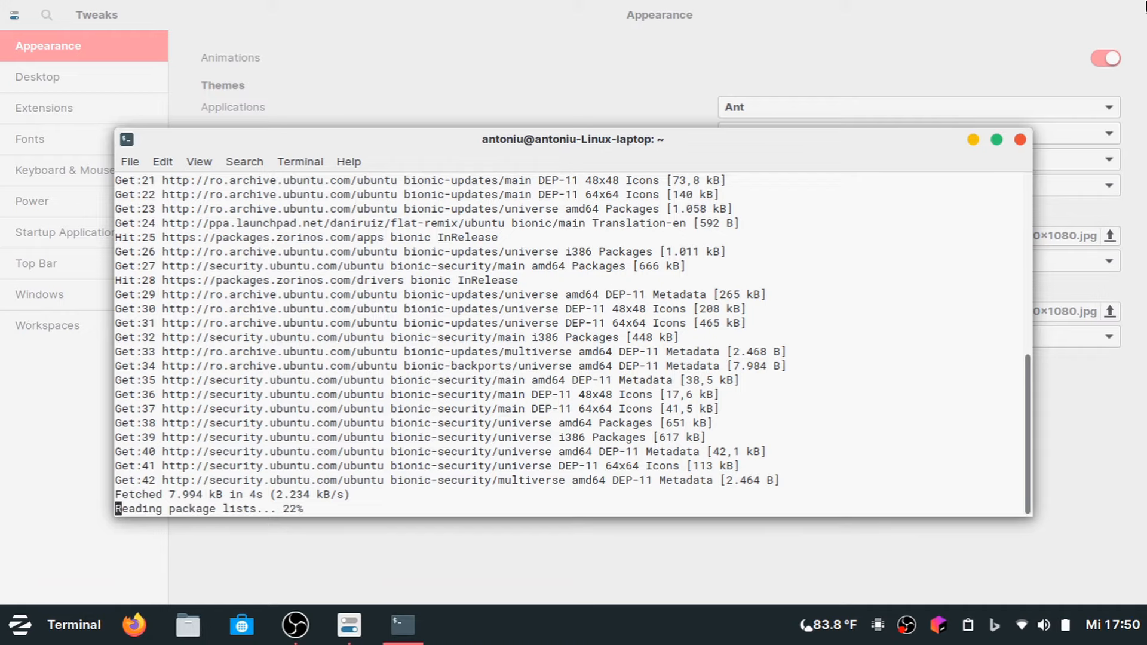
Close the Tweaks window.
click(674, 31)
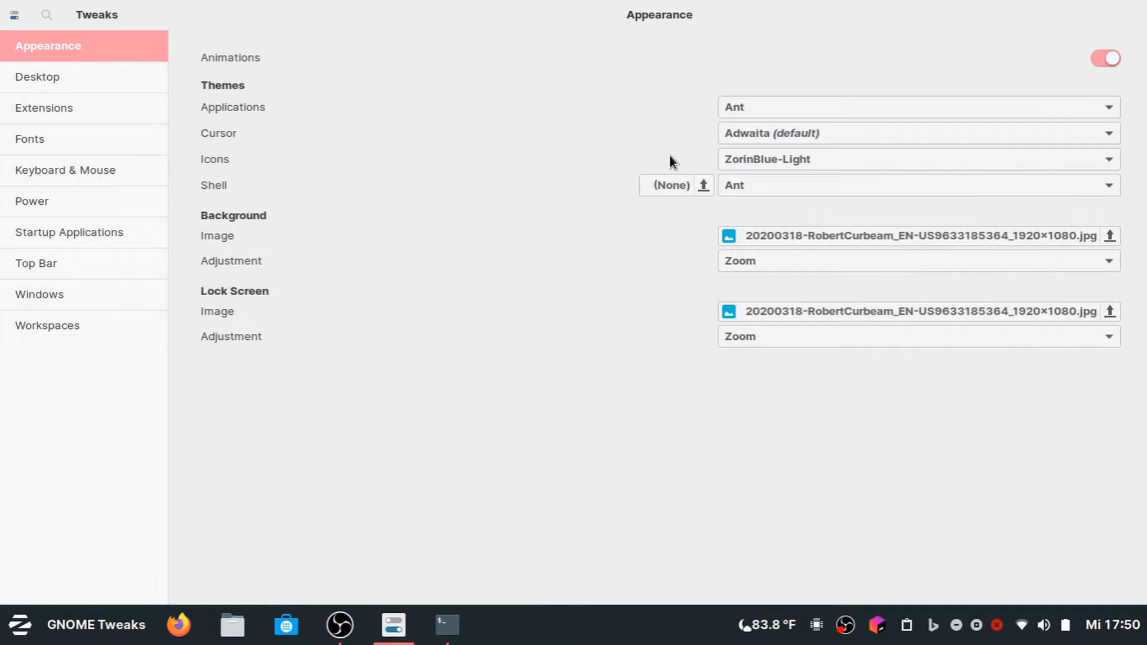
click(997, 627)
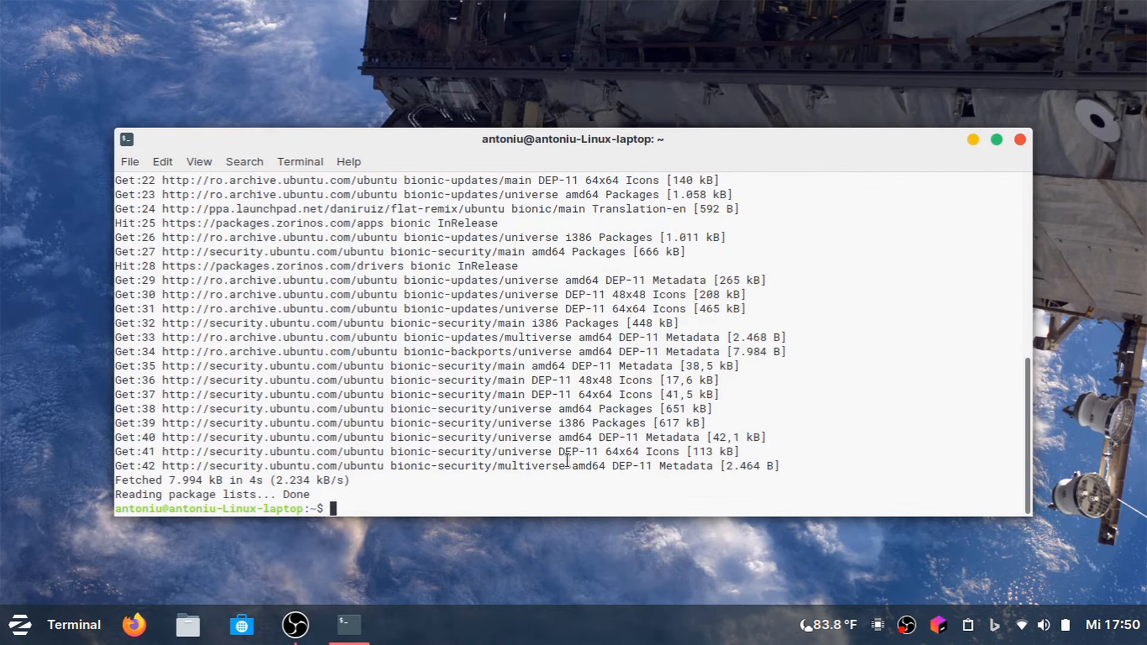
Run "sudo apt-get update" and install the icon theme with "sudo apt-get install flat-remix".
text(sudo apt-get update)
key(Return)
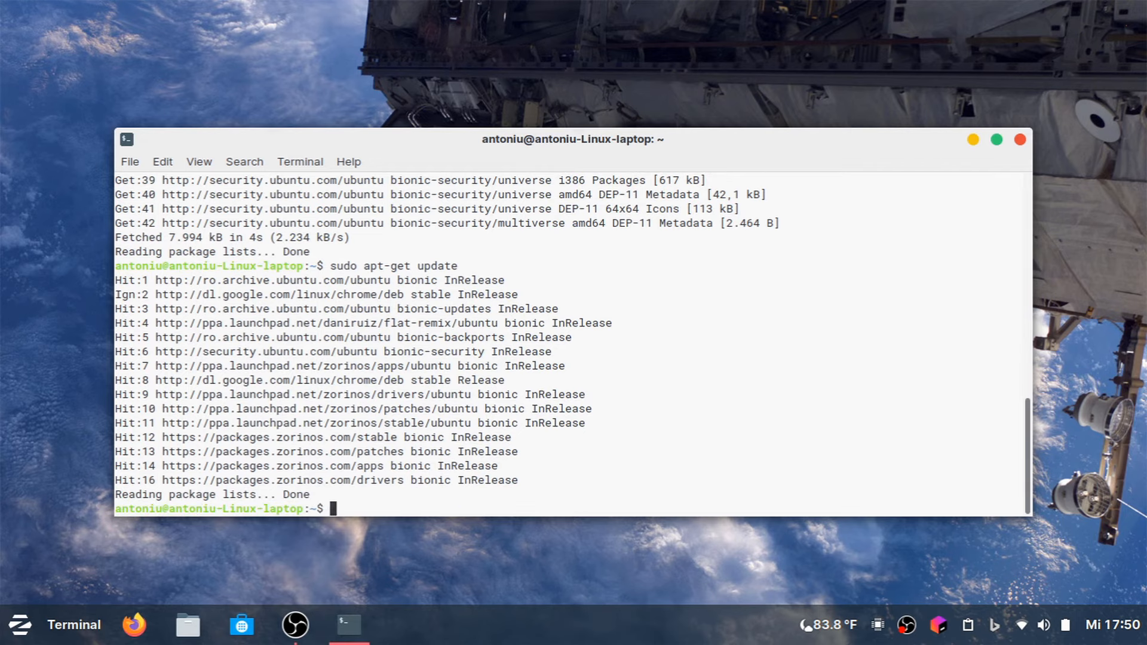
text(sudo apt-get install flat-remix)
key(Return)
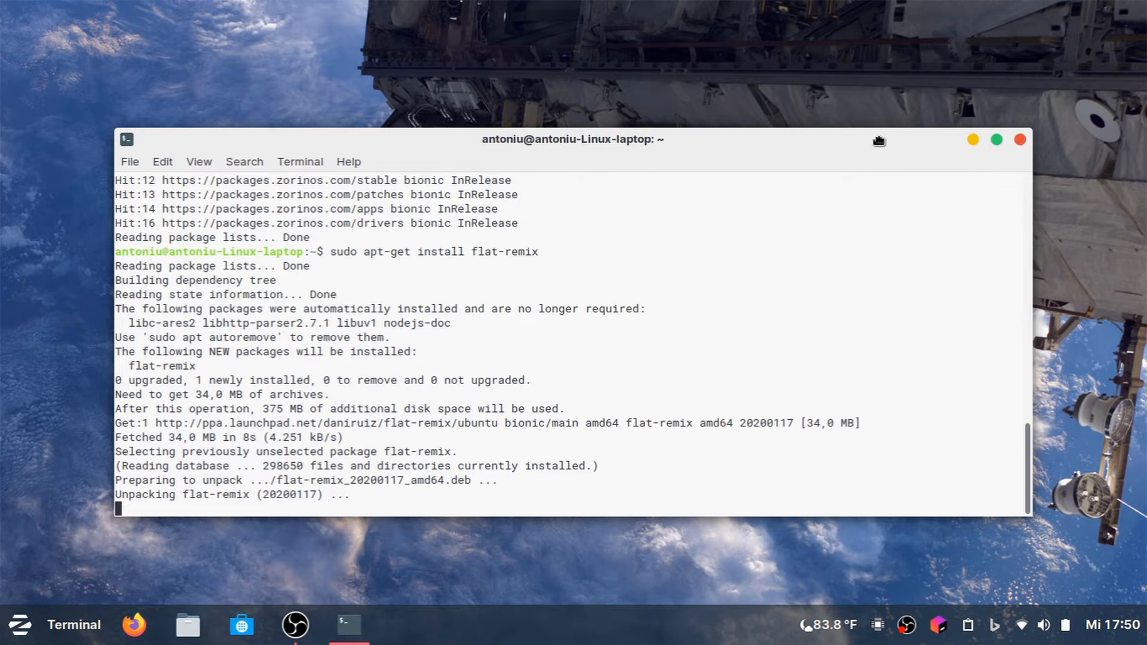
End the terminal session with the exit command once the flat-remix package is installed.
drag(880, 141, 884, 85)
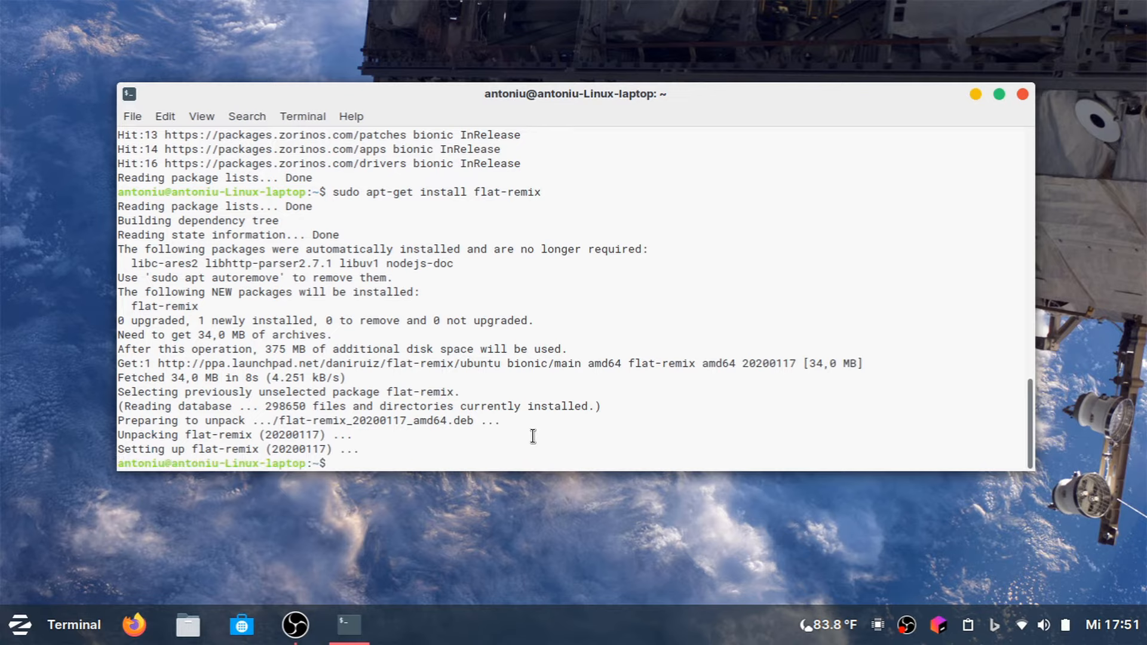
text(exit)
key(Return)
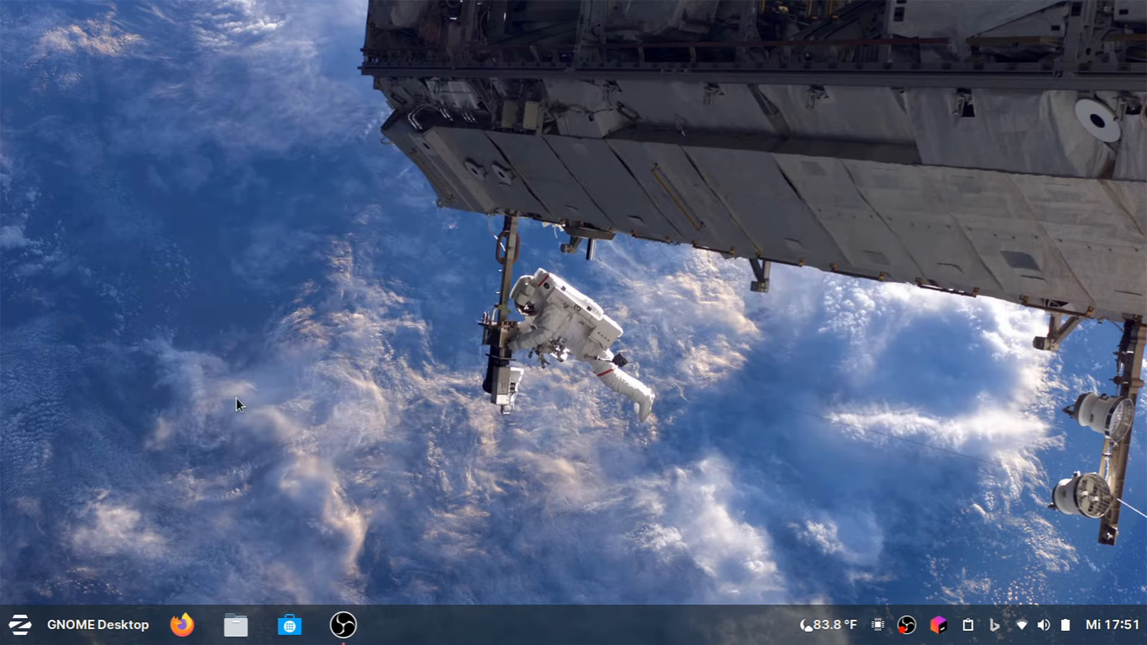
Search the installed applications for "tweaks" and launch GNOME Tweaks.
click(24, 635)
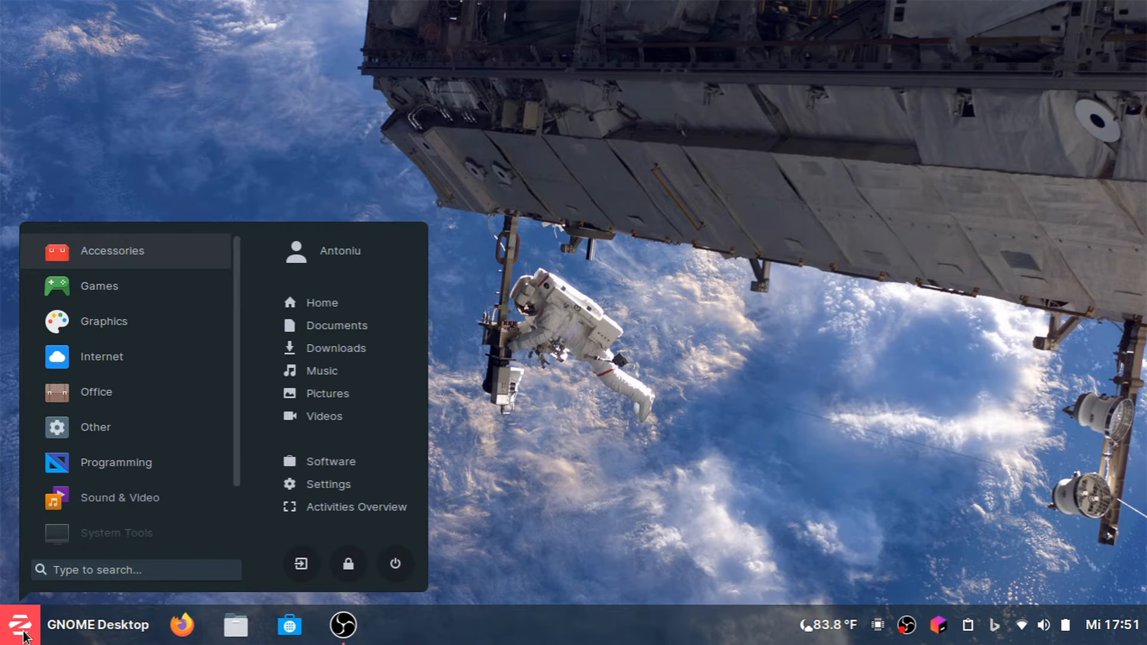
text(tweaks)
key(Return)
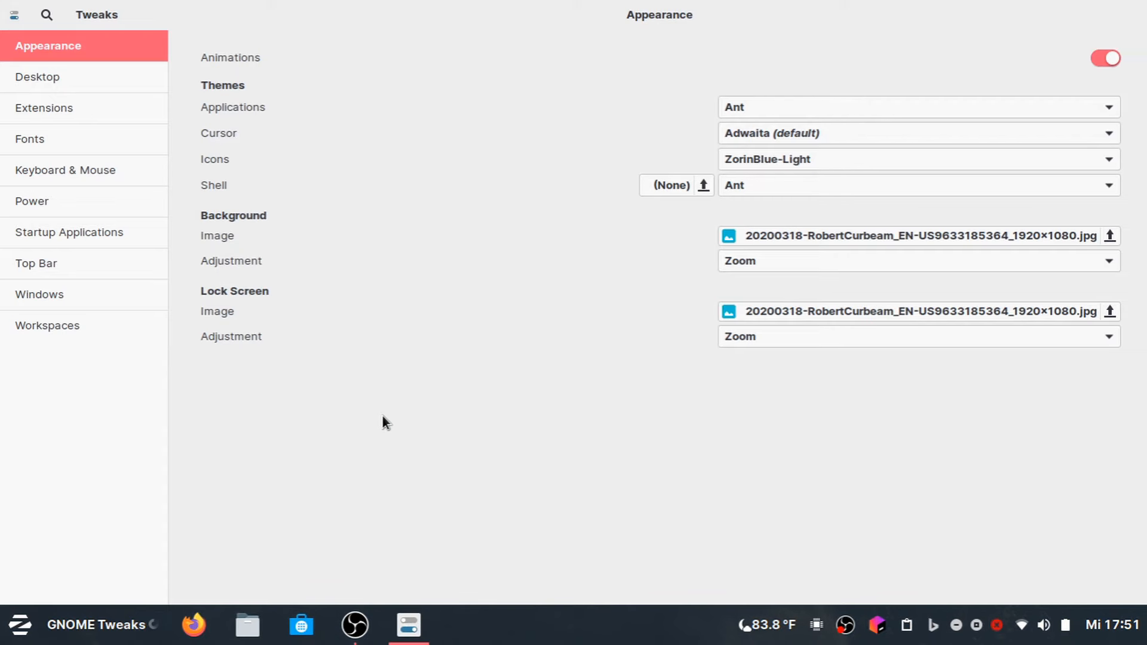
Set the icon theme to Flat-Remix-Red in the appearance settings.
click(747, 159)
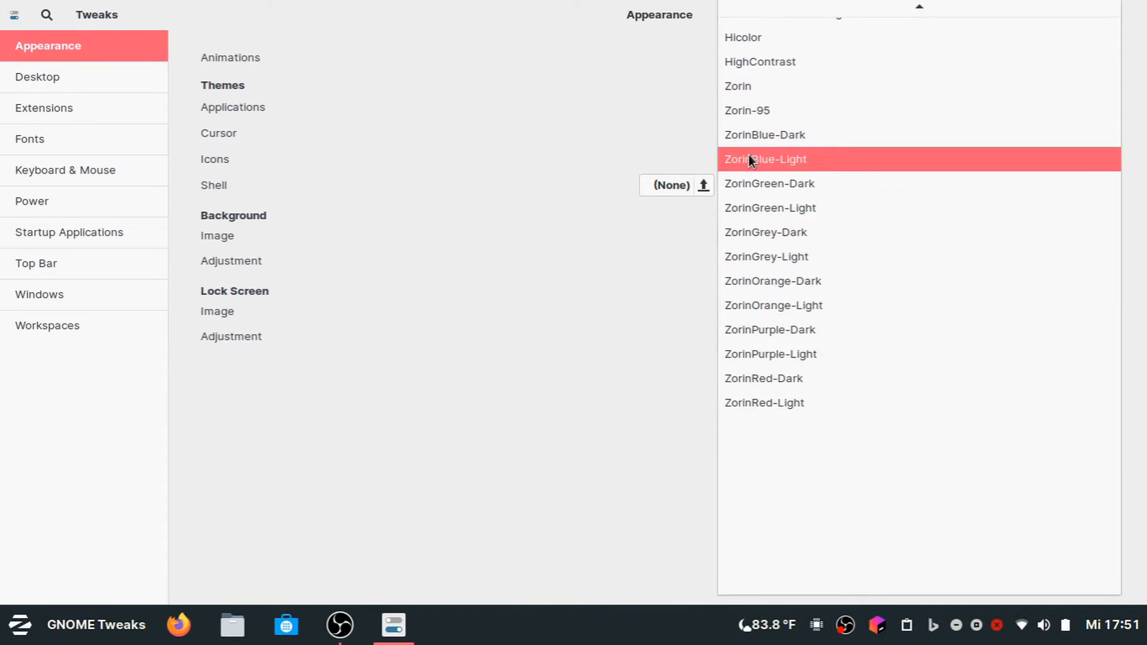
scroll(768, 303, up, 5)
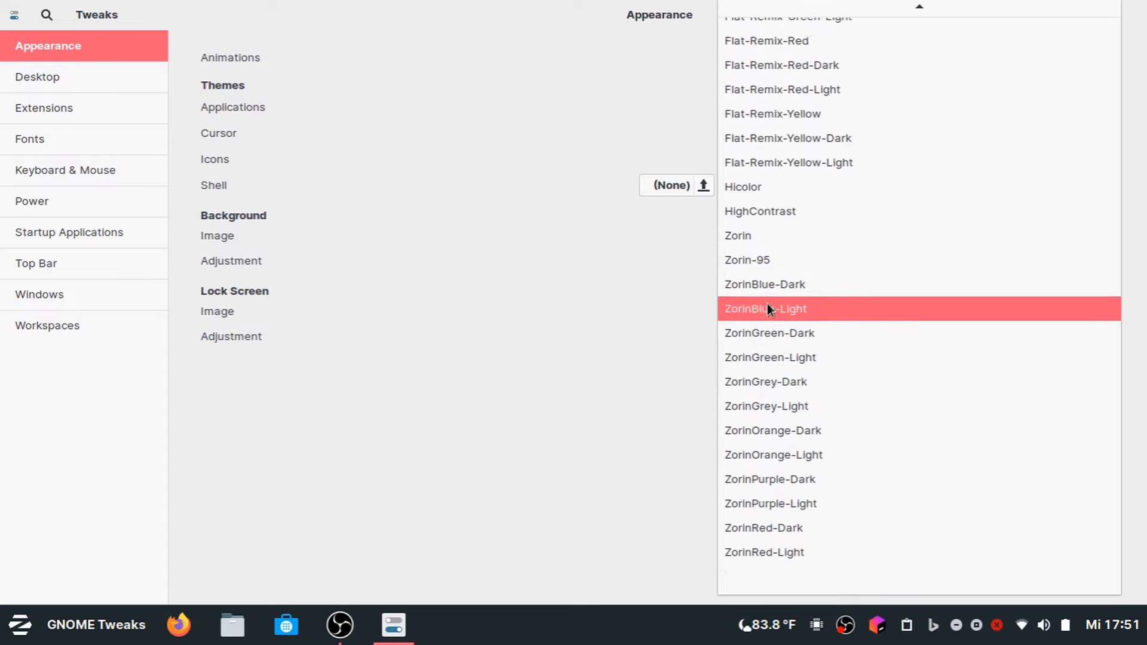
scroll(767, 304, up, 3)
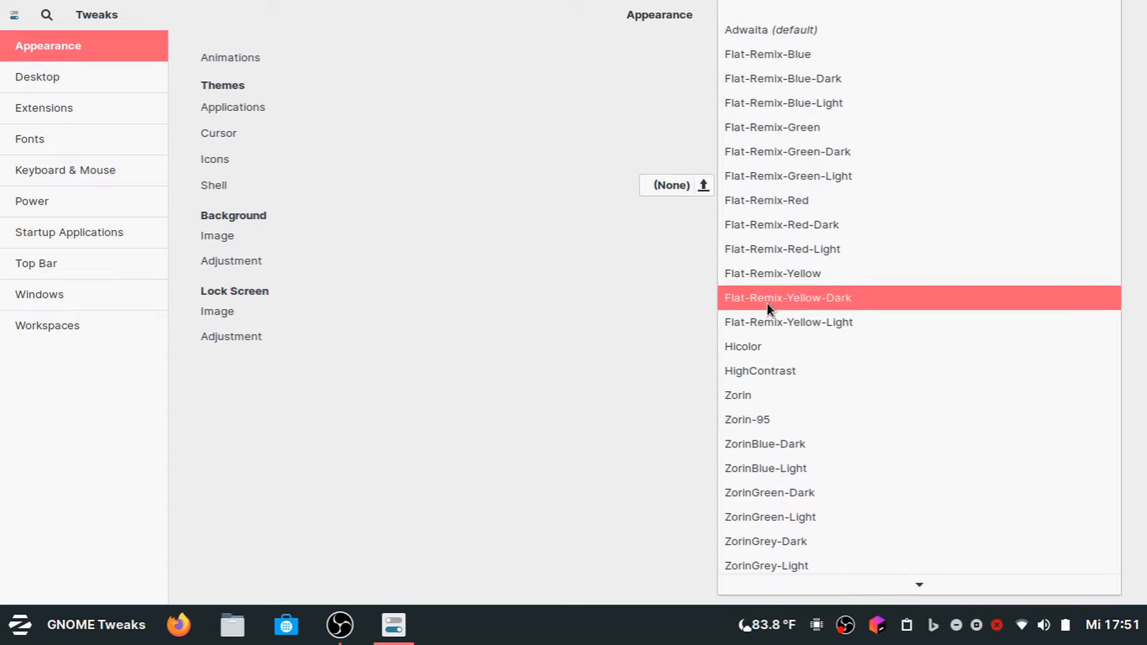
click(780, 203)
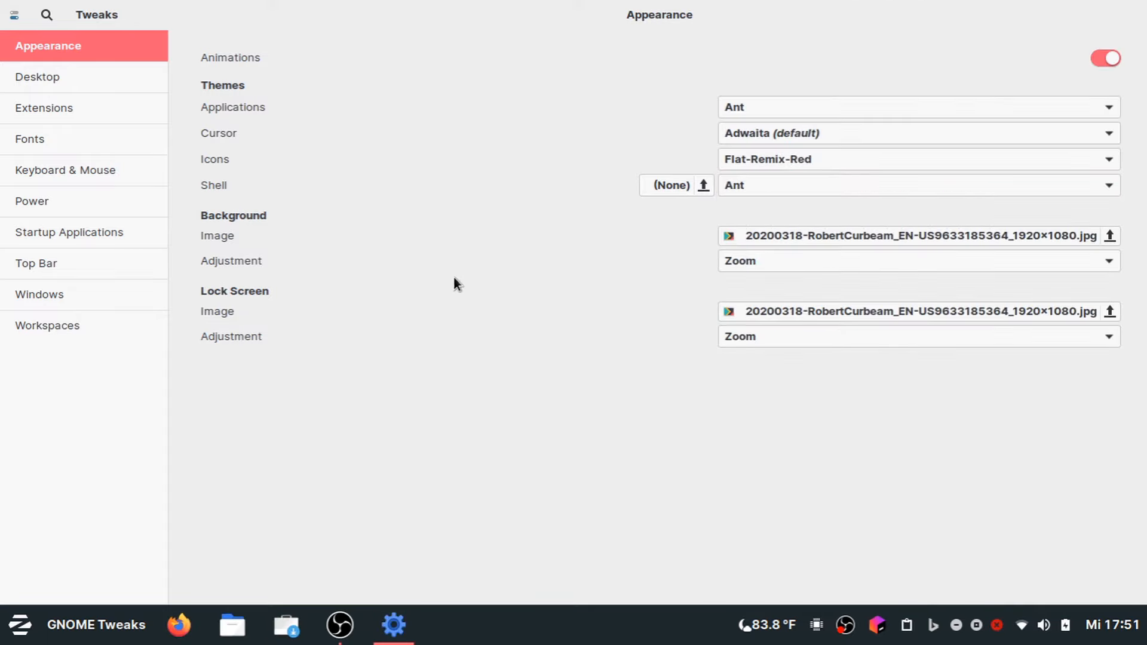
Set the indicator icon of the Bing wallpaper changer extension to bing-dark.
click(110, 78)
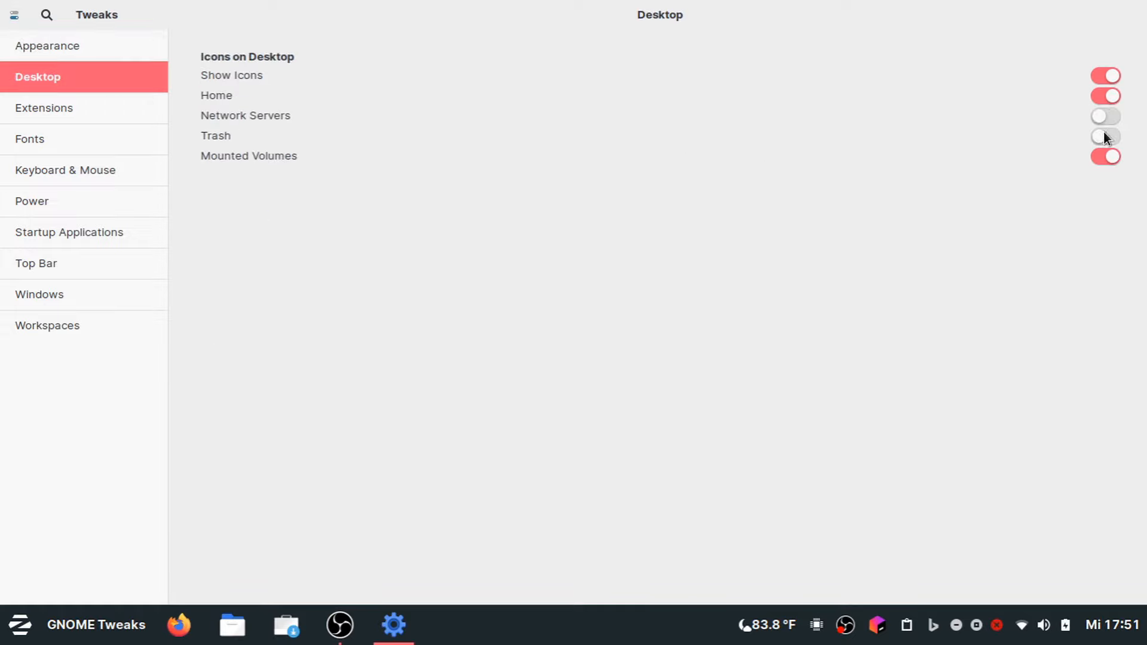
click(161, 109)
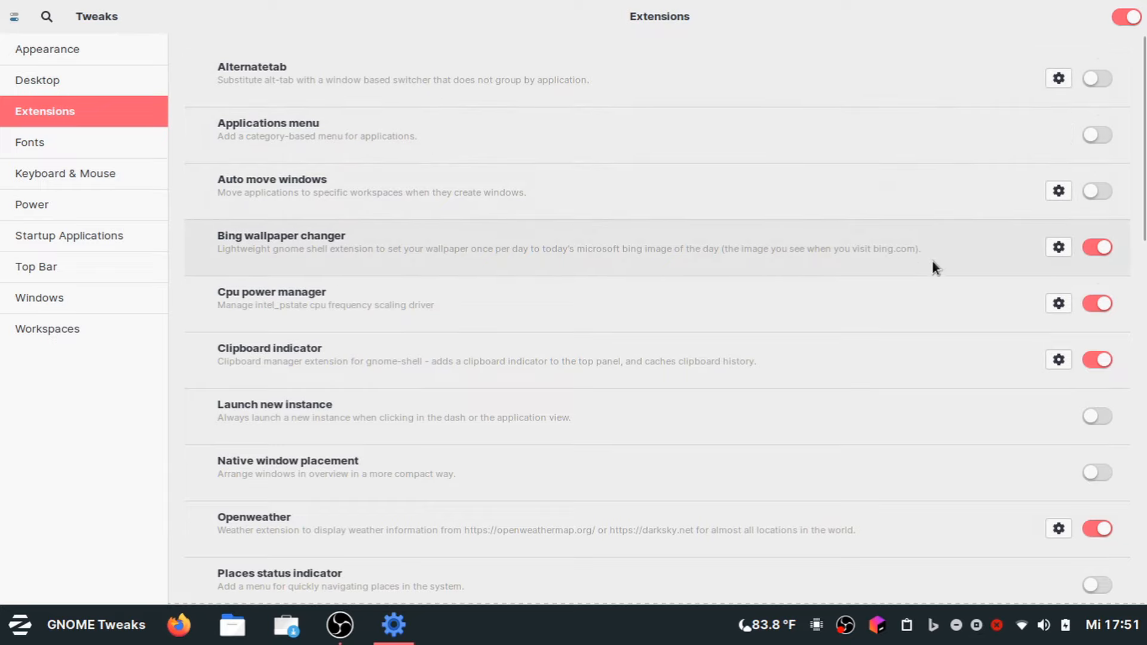
click(1059, 254)
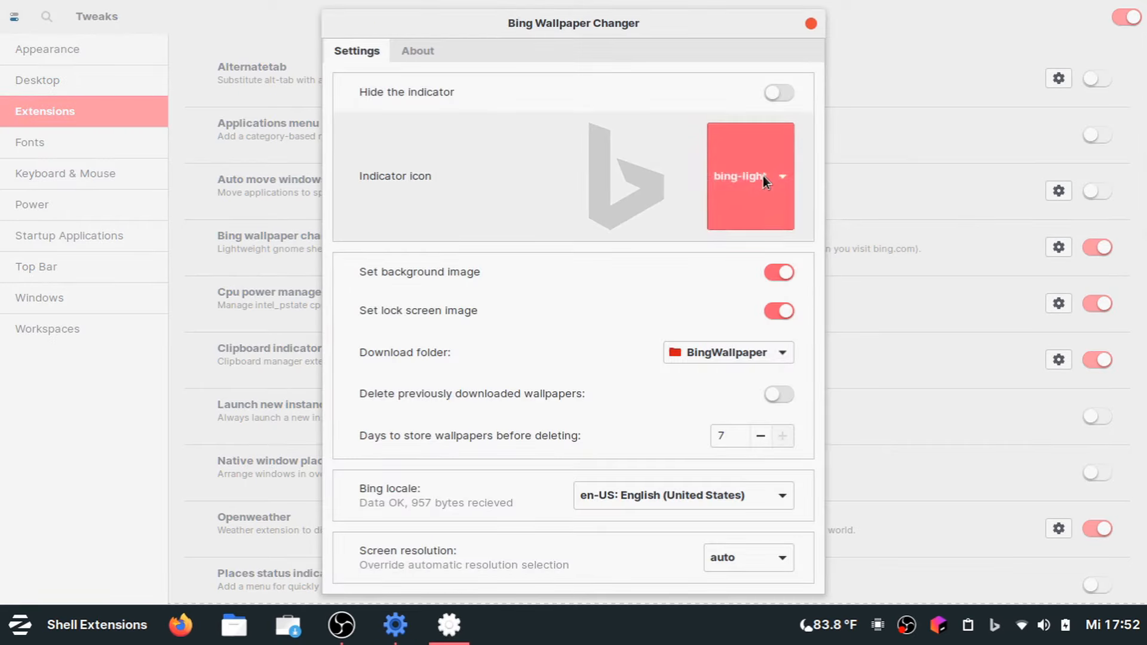
click(762, 176)
click(758, 206)
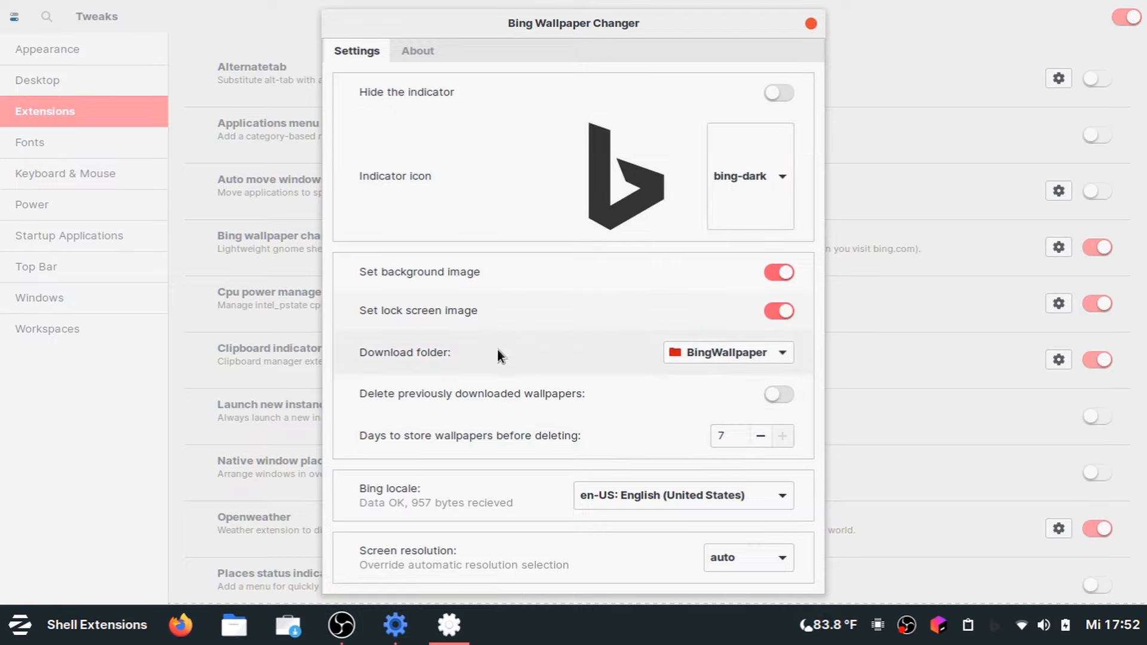
Enable deleting previously downloaded Bing wallpapers, set the screen resolution to 1366×768, and close the extension's settings.
click(780, 401)
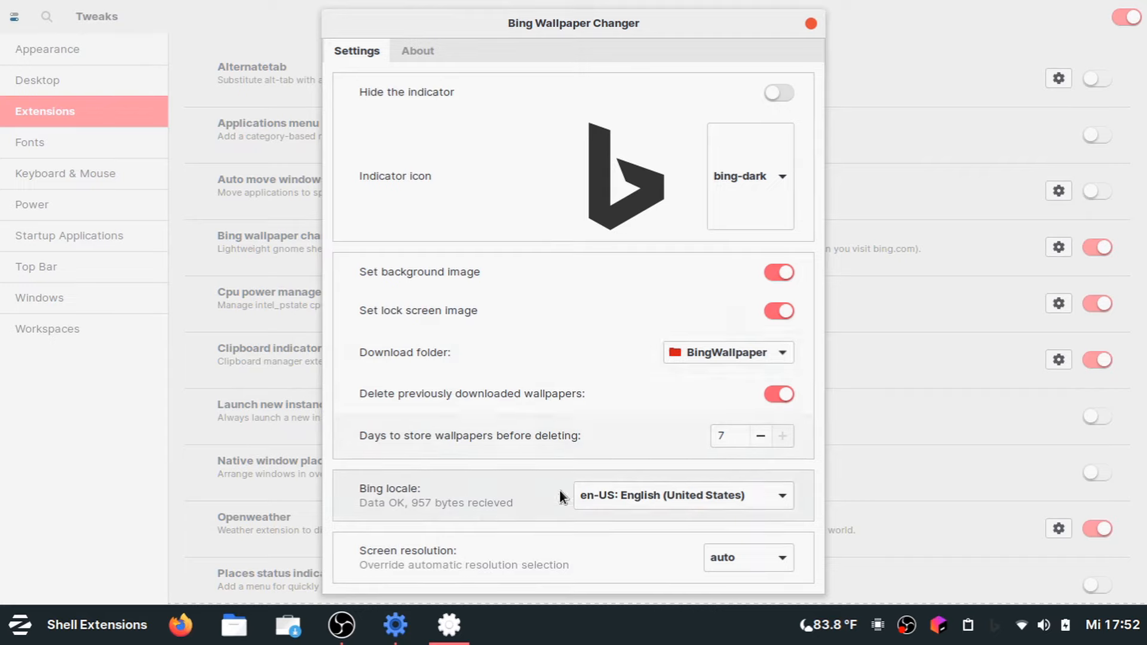
click(736, 543)
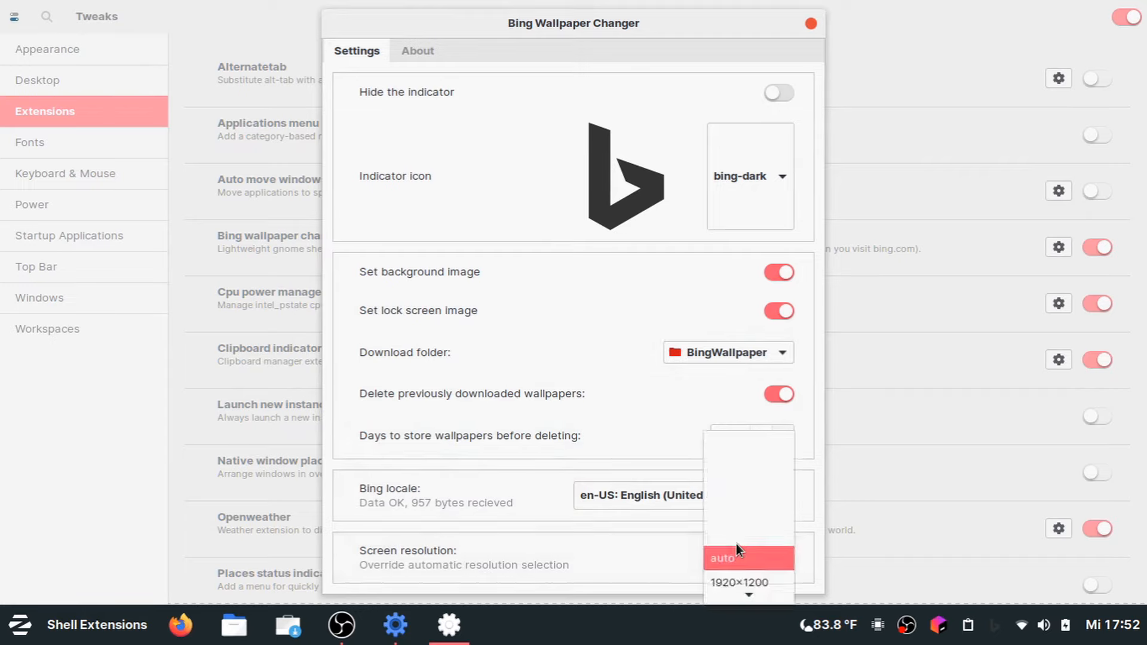
click(736, 544)
click(737, 544)
scroll(736, 564, down, 3)
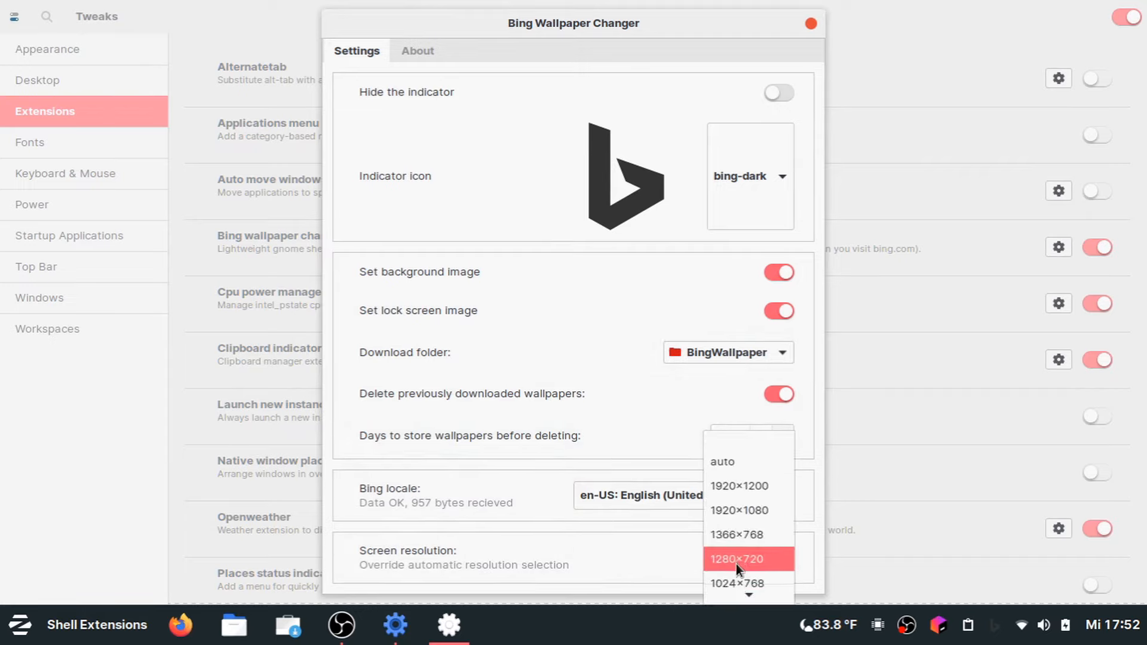
click(740, 512)
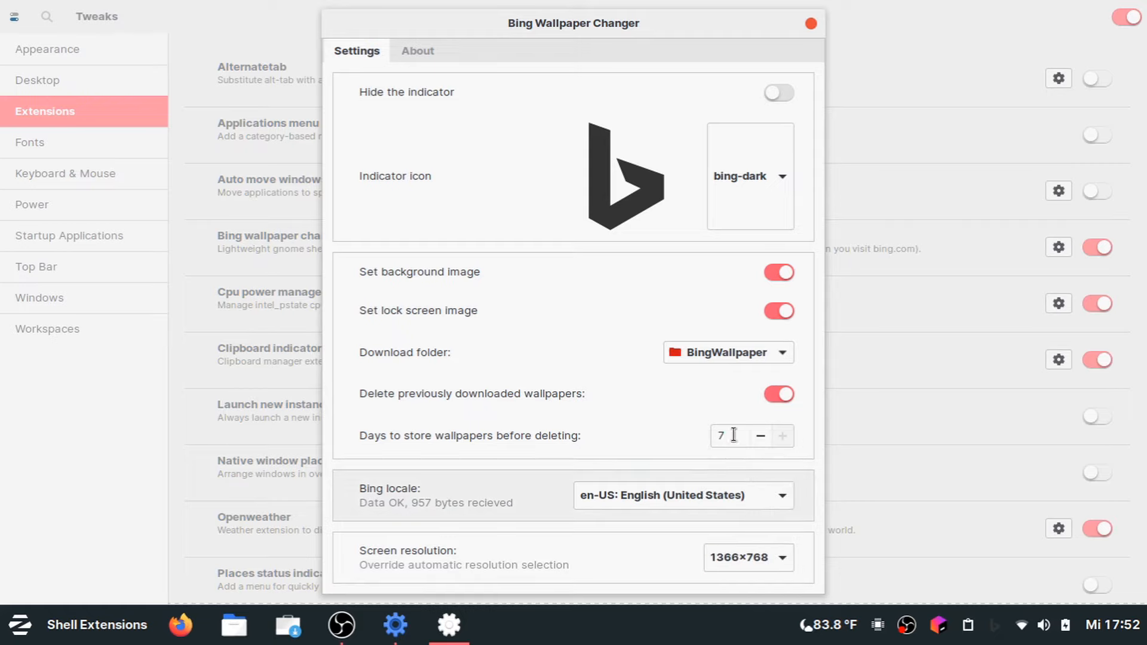
click(811, 24)
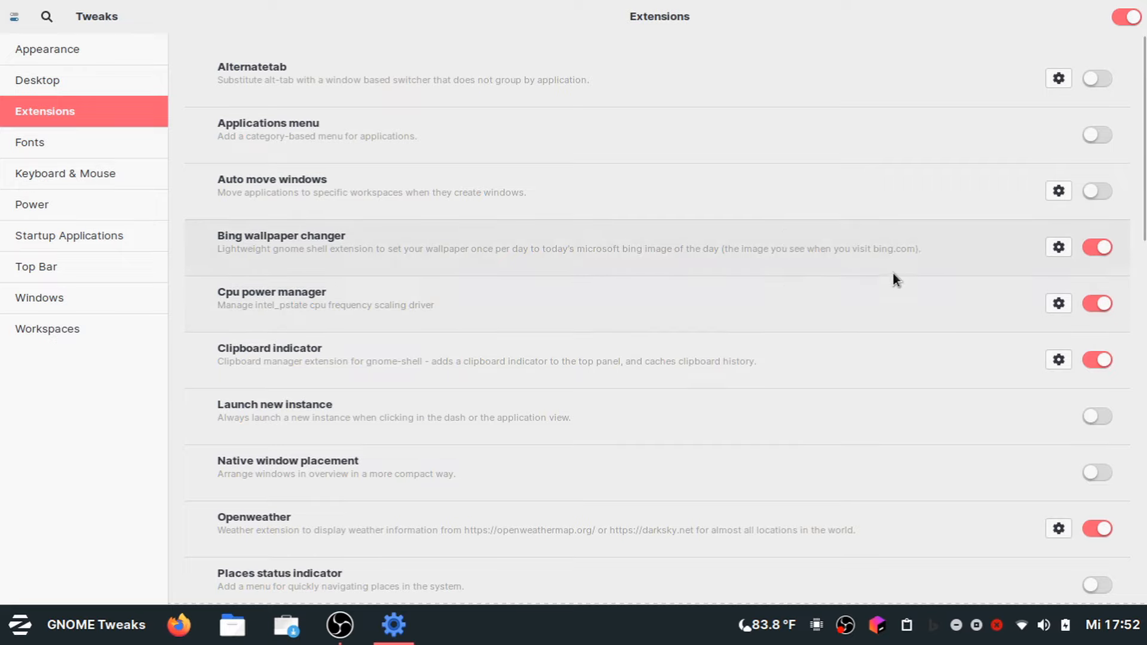
In the Cpu power manager extension, set the default AC profile to High Performance and the default battery profile to Multimedia.
click(1053, 300)
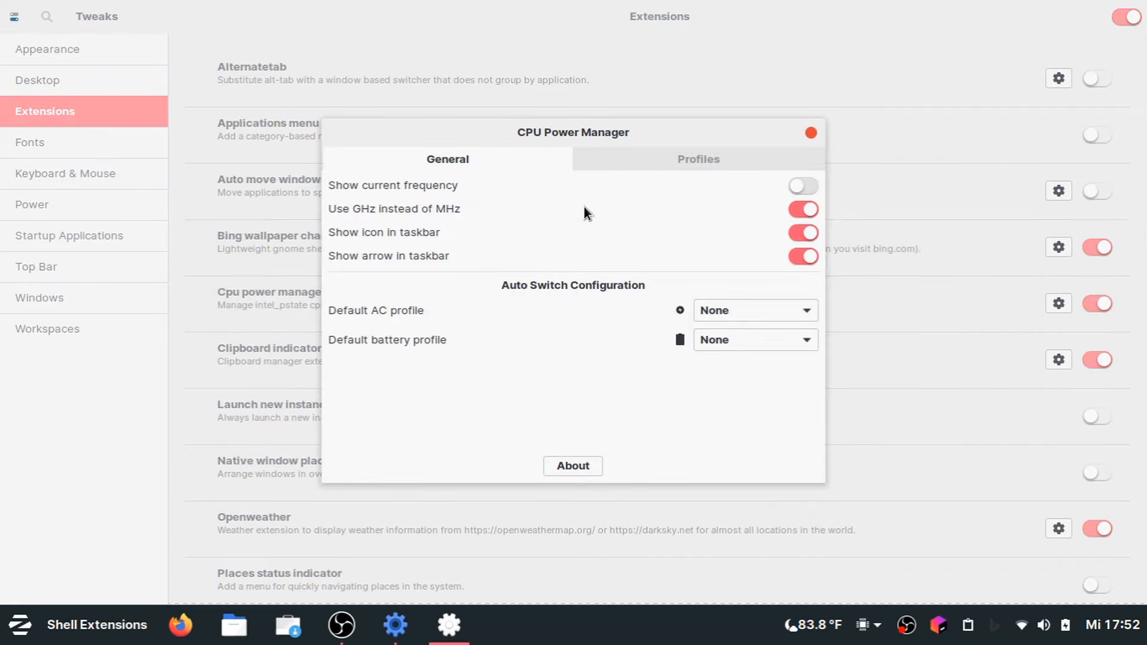
click(800, 186)
click(727, 316)
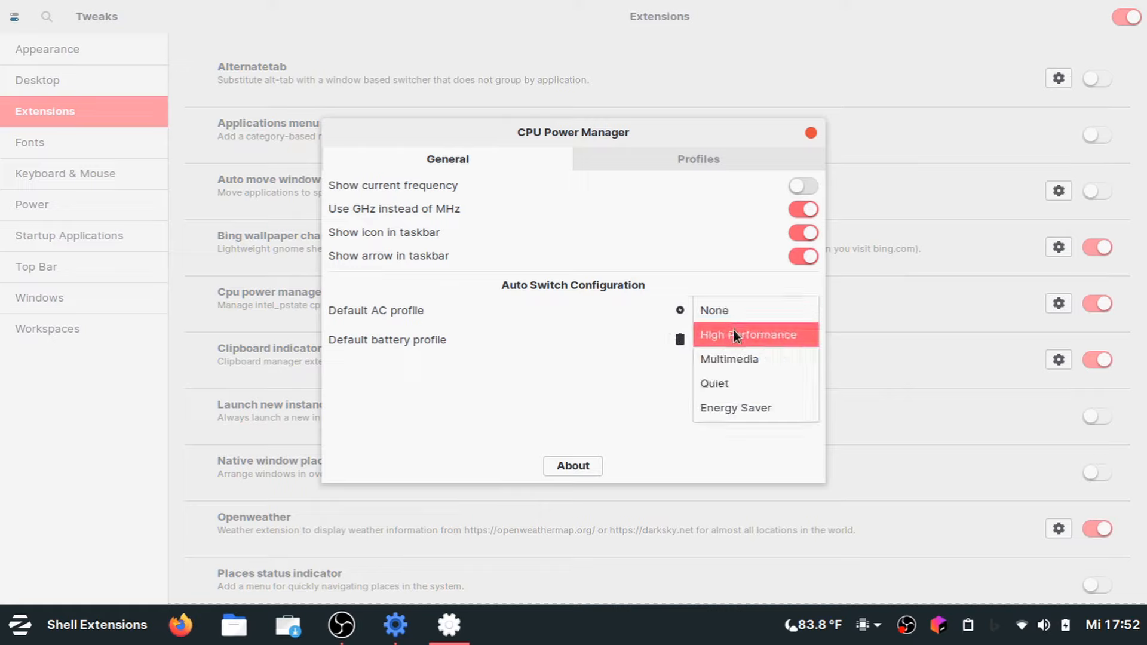
click(734, 331)
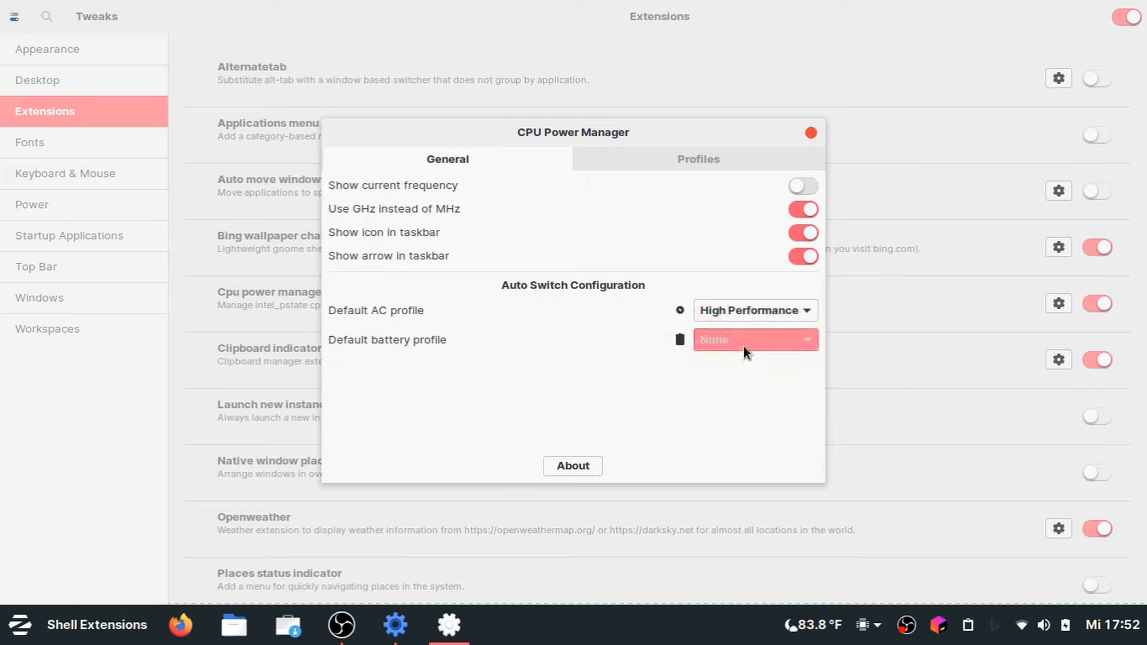
click(744, 346)
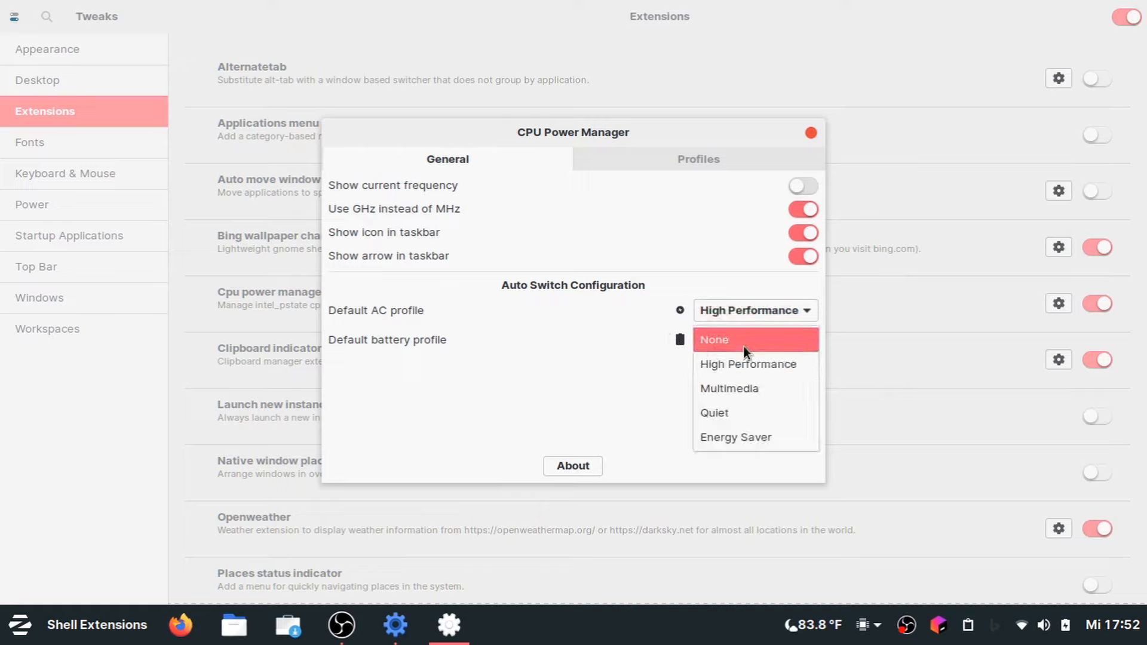
click(751, 389)
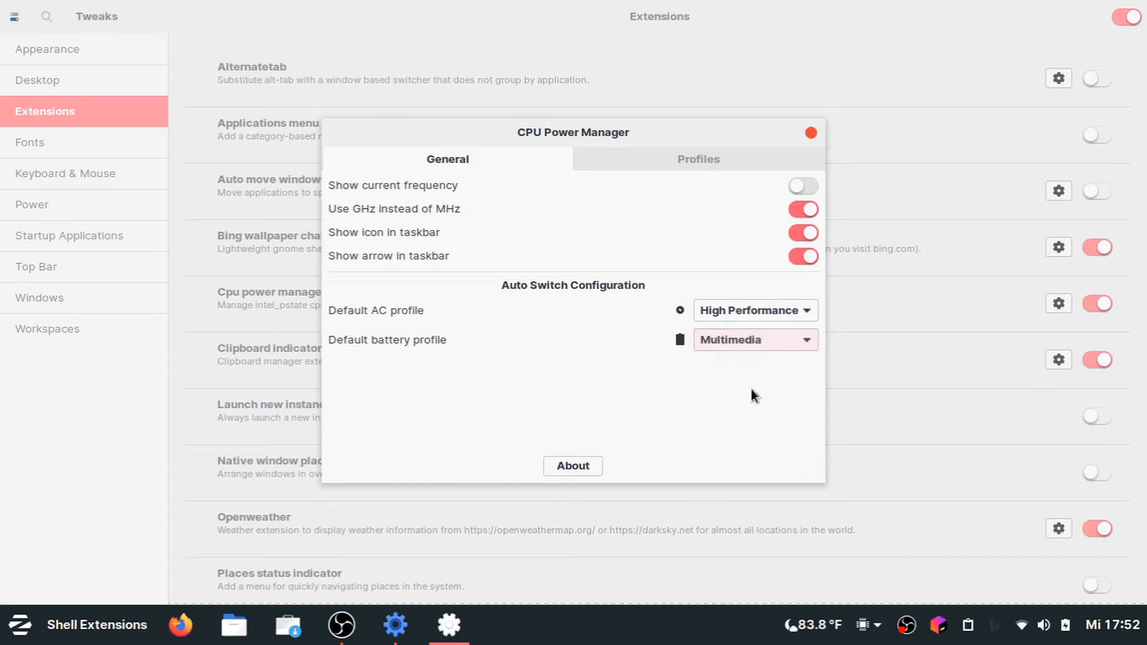
Save the High Performance profile with minimum frequency 100, and set the Multimedia profile's frequencies to minimum 30 and maximum 75.
click(628, 164)
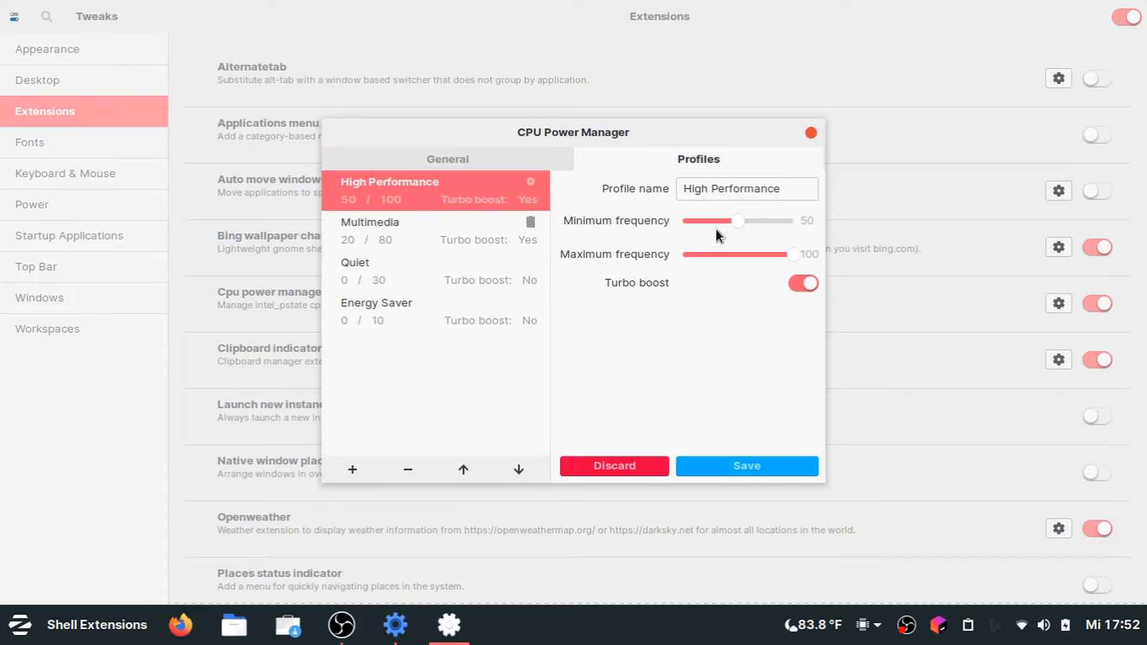
drag(741, 221, 796, 222)
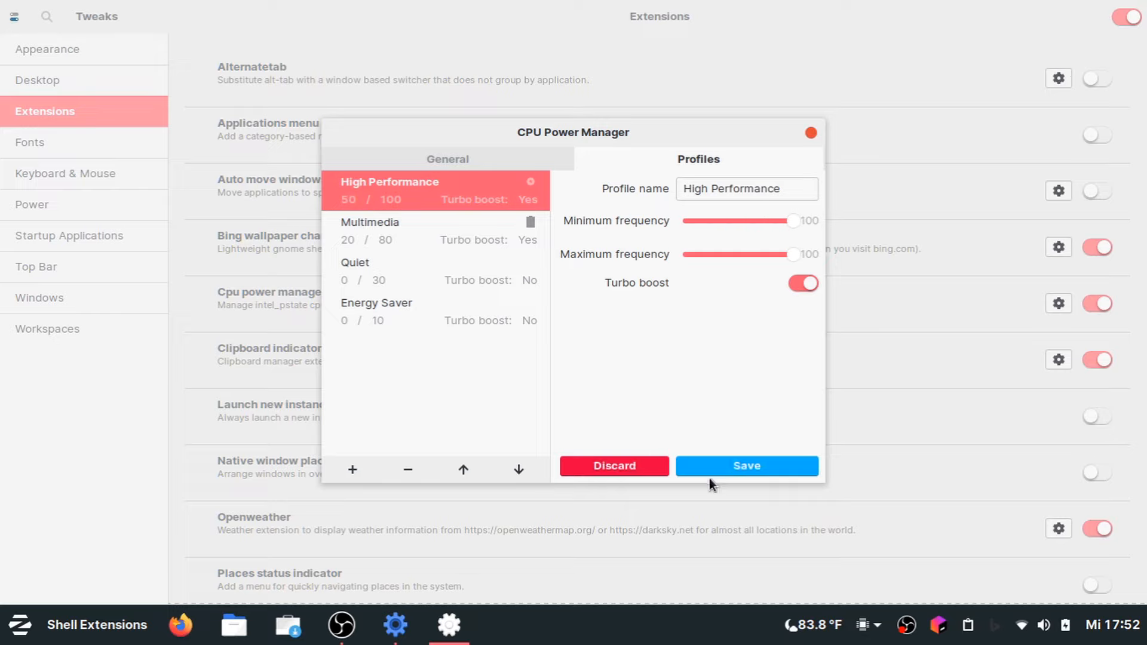
click(730, 464)
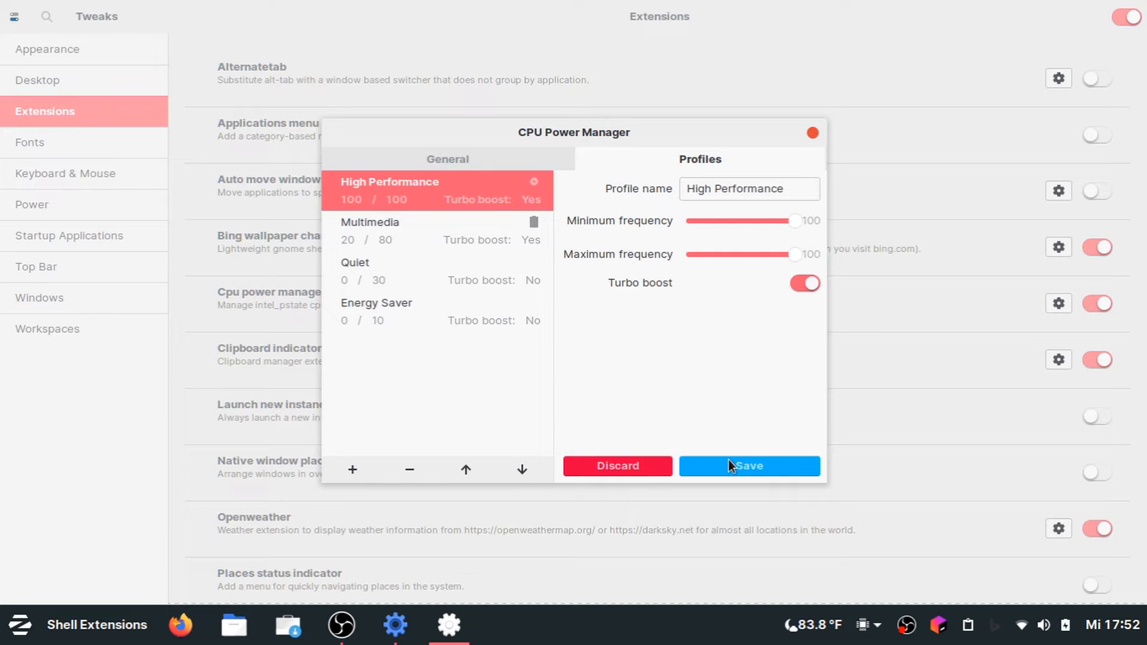
click(449, 234)
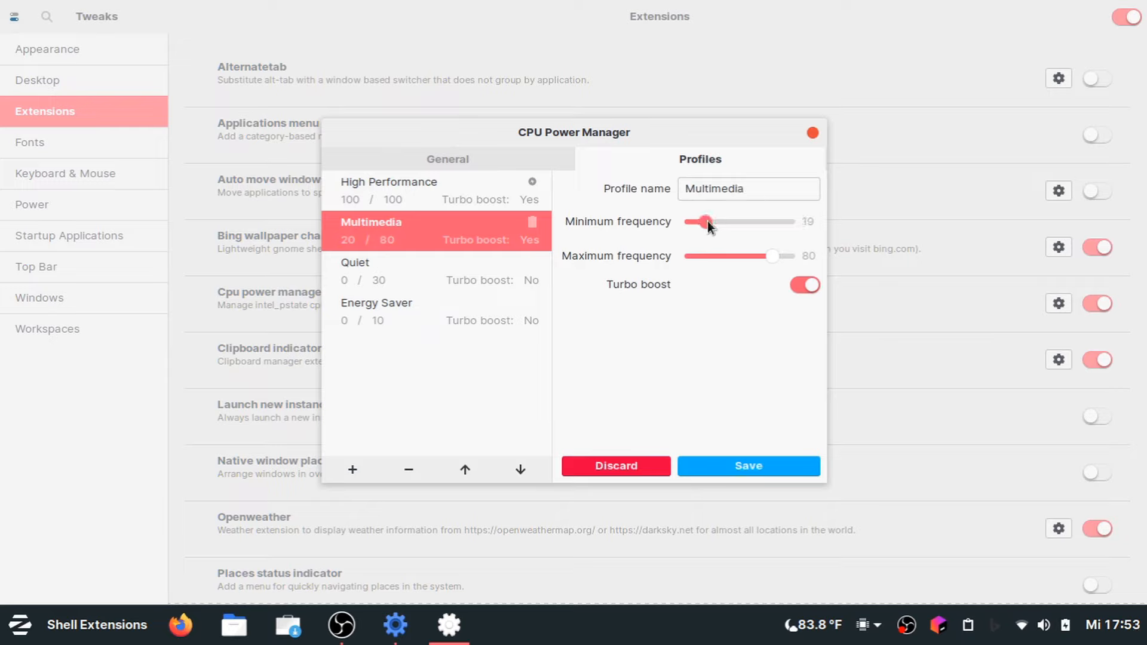
drag(731, 220, 764, 257)
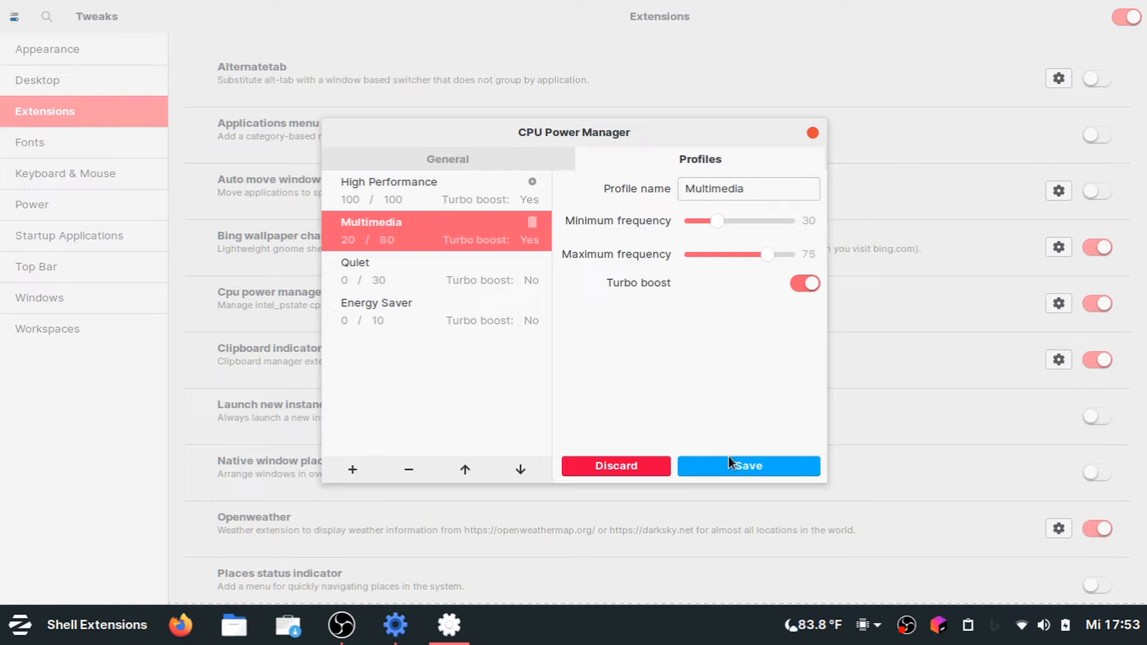
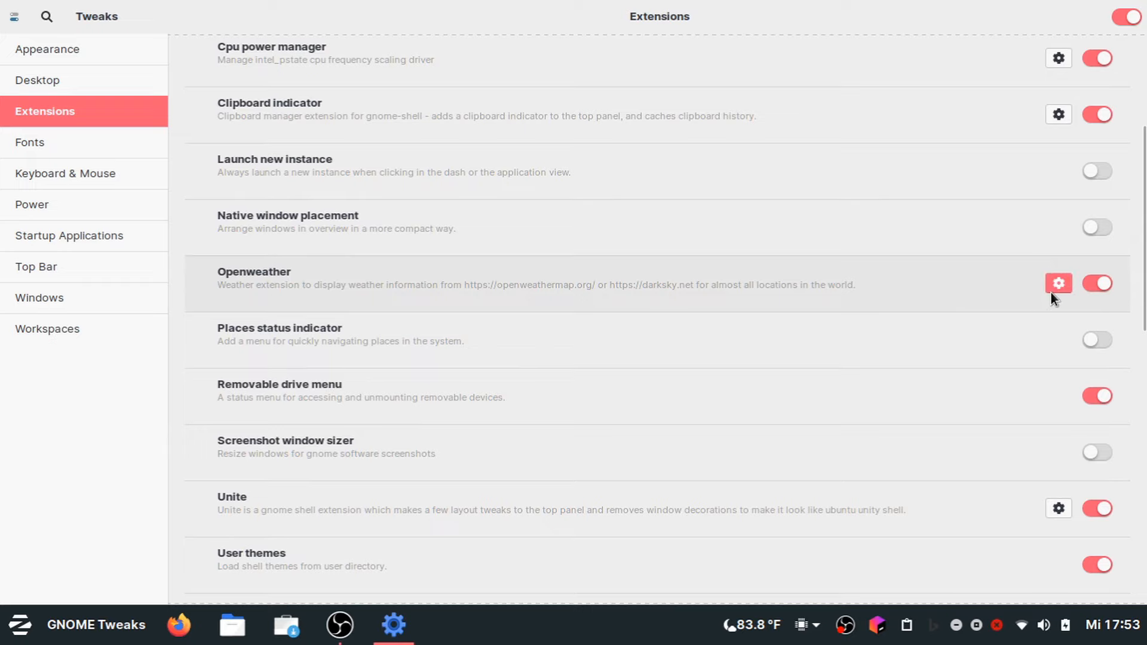
Set the Clipboard indicator extension's preview size to 35 characters, enable its notification on copy, and close its settings.
click(1051, 293)
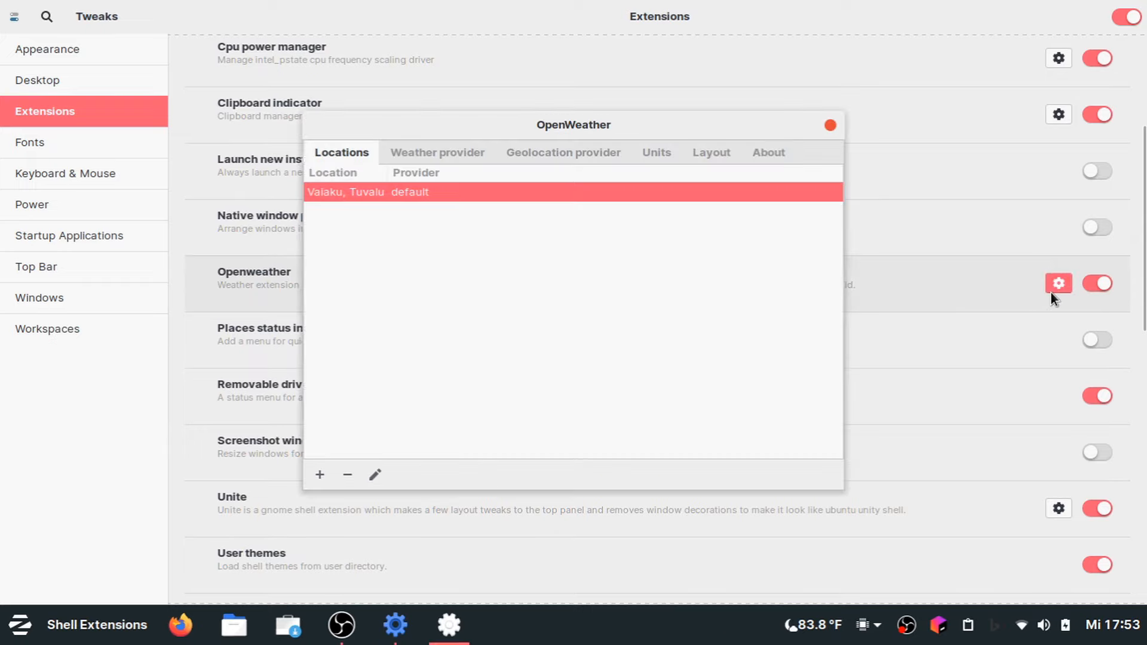
click(836, 124)
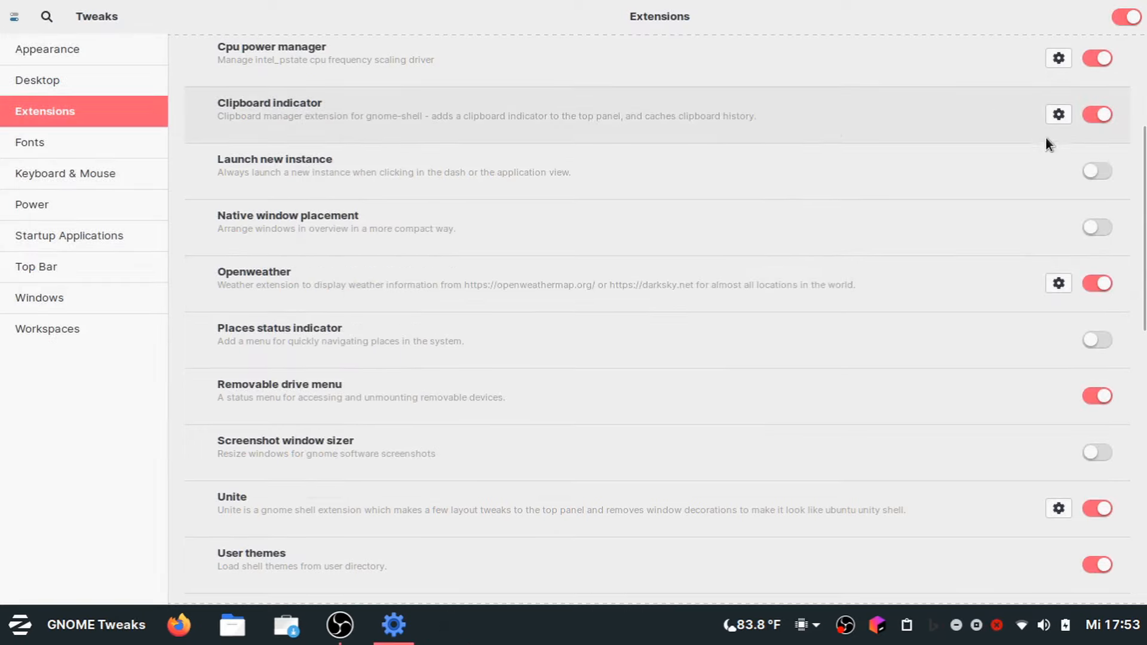
click(1061, 115)
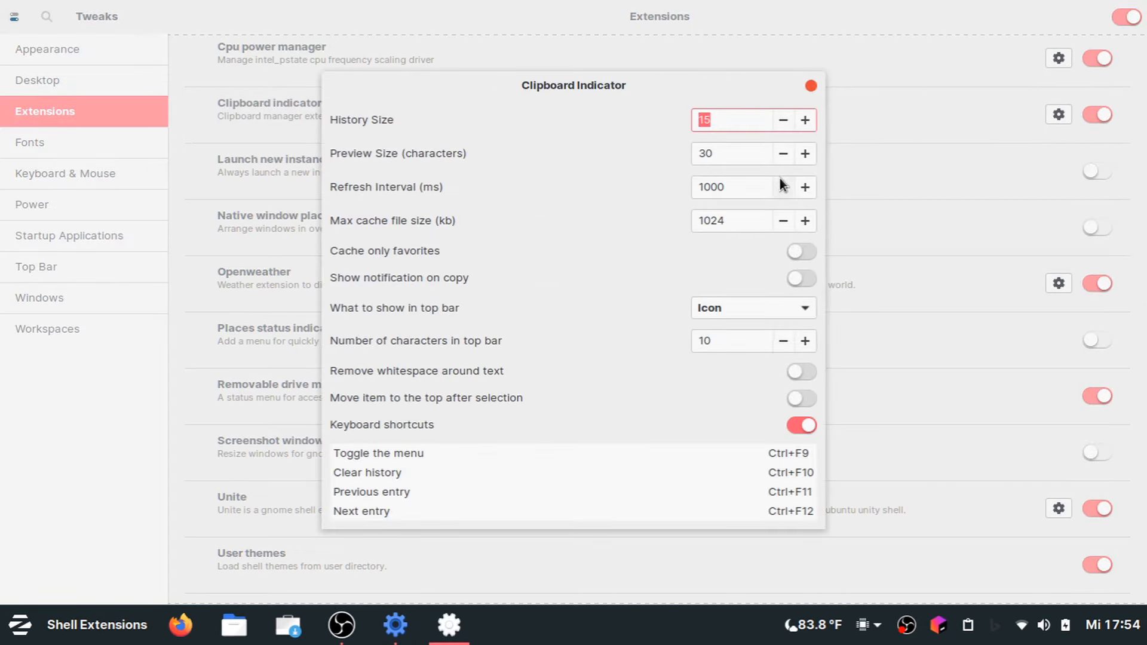
click(814, 146)
click(814, 146)
click(814, 147)
click(814, 146)
click(814, 147)
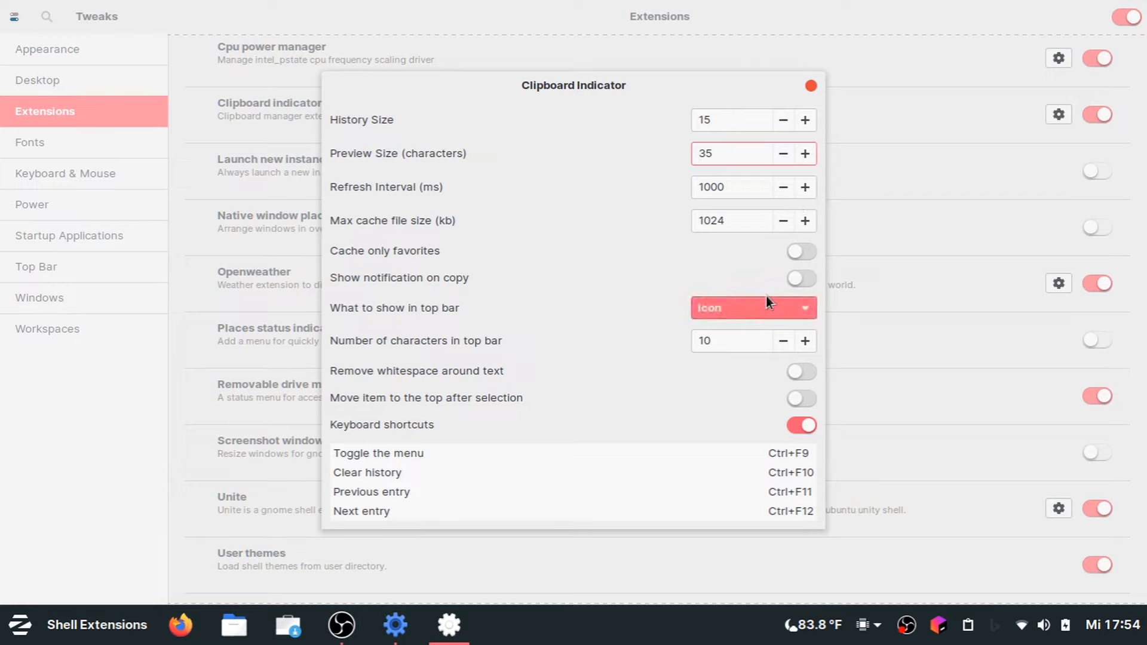
click(801, 282)
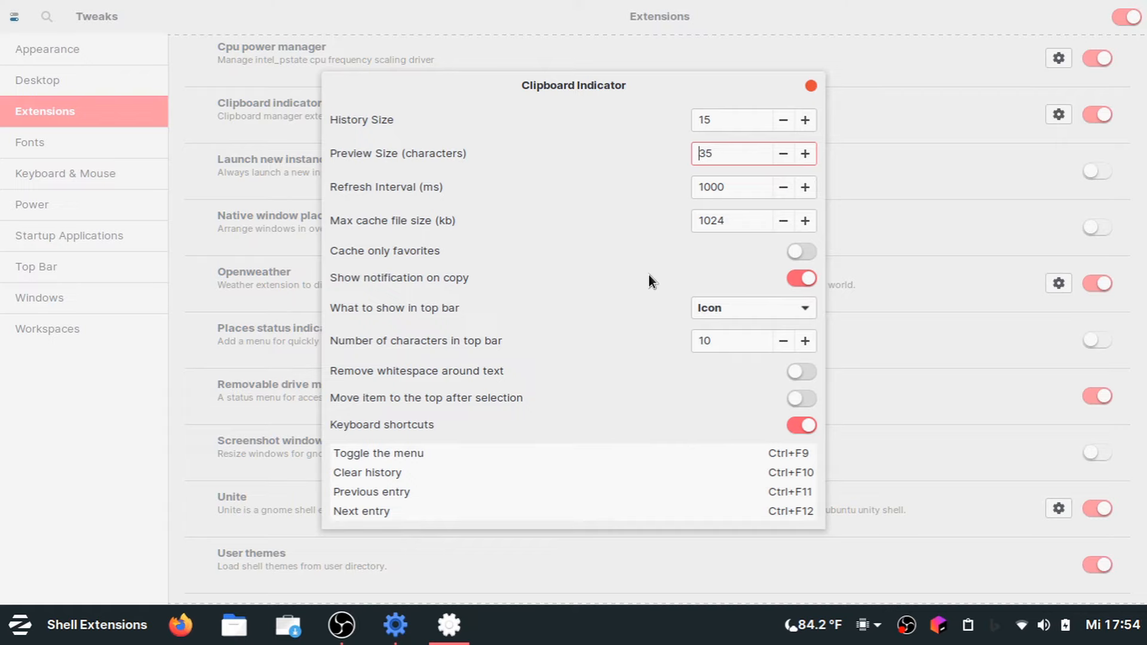
click(810, 85)
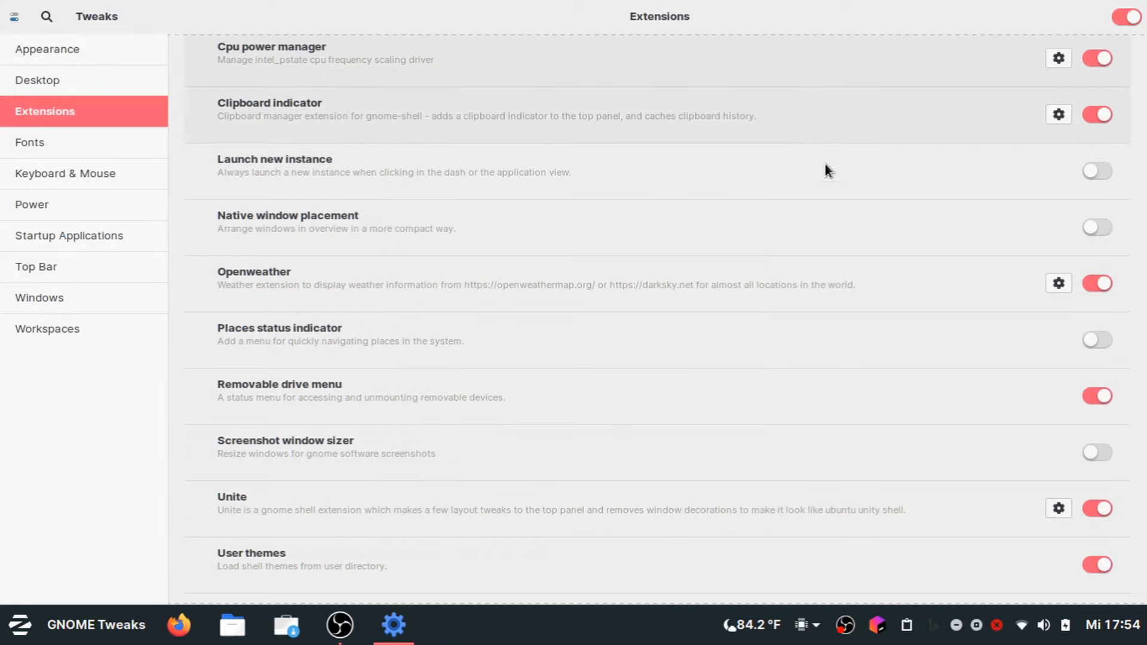
Add the home city as a location in the Openweather extension, keeping the extension's default weather provider.
scroll(812, 436, down, 2)
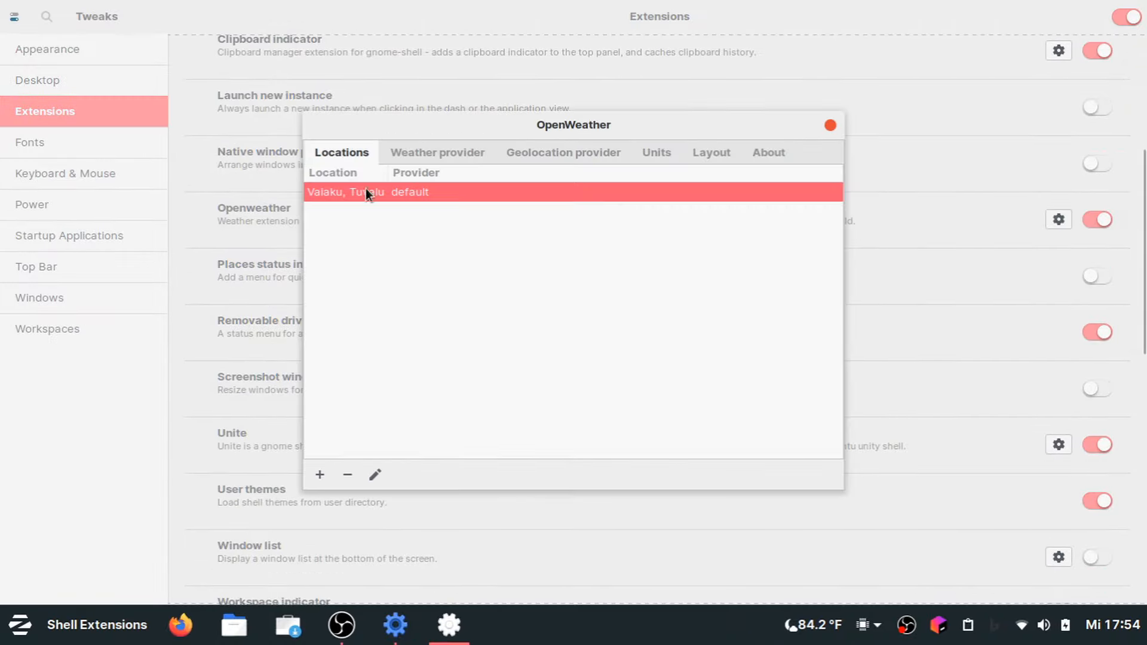
click(316, 474)
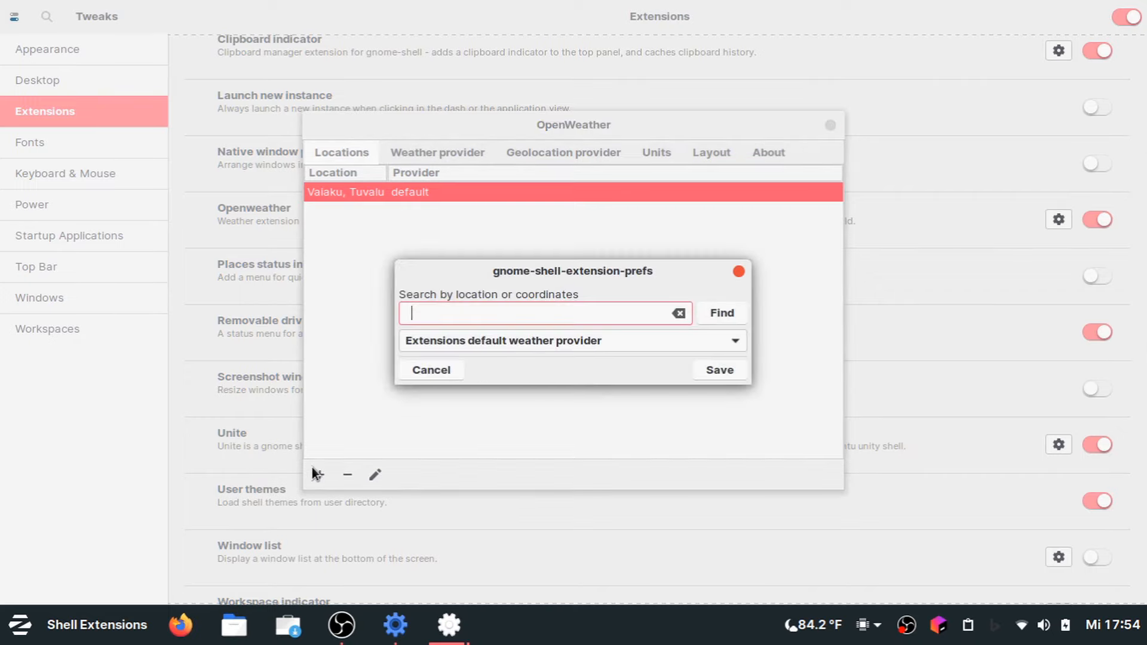
text(...)
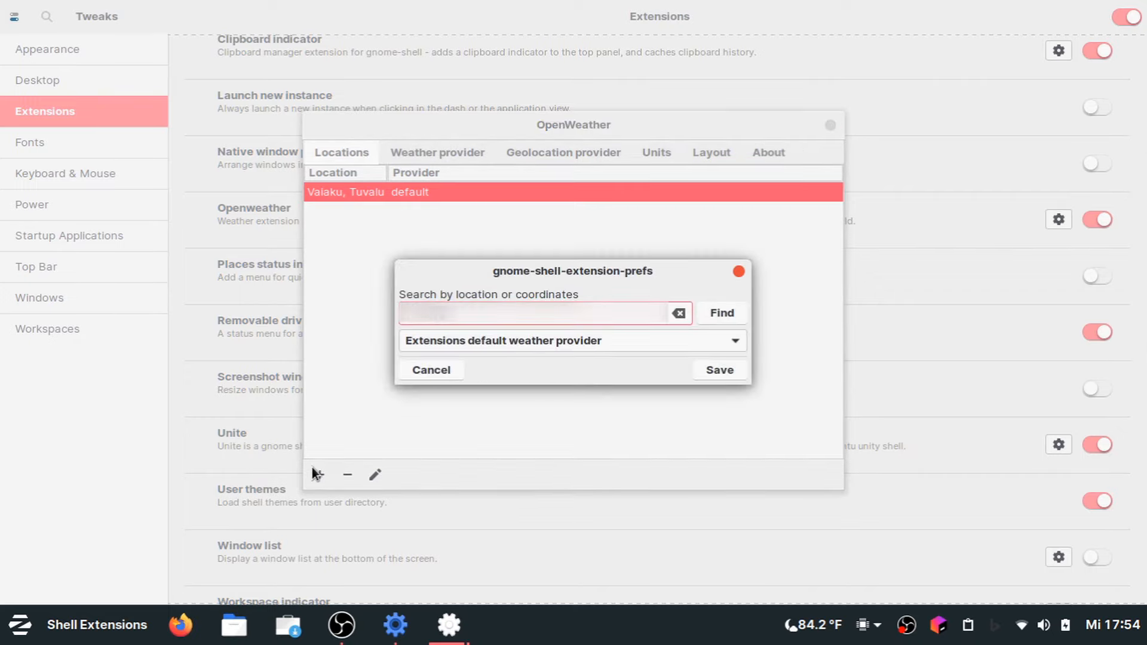
click(733, 308)
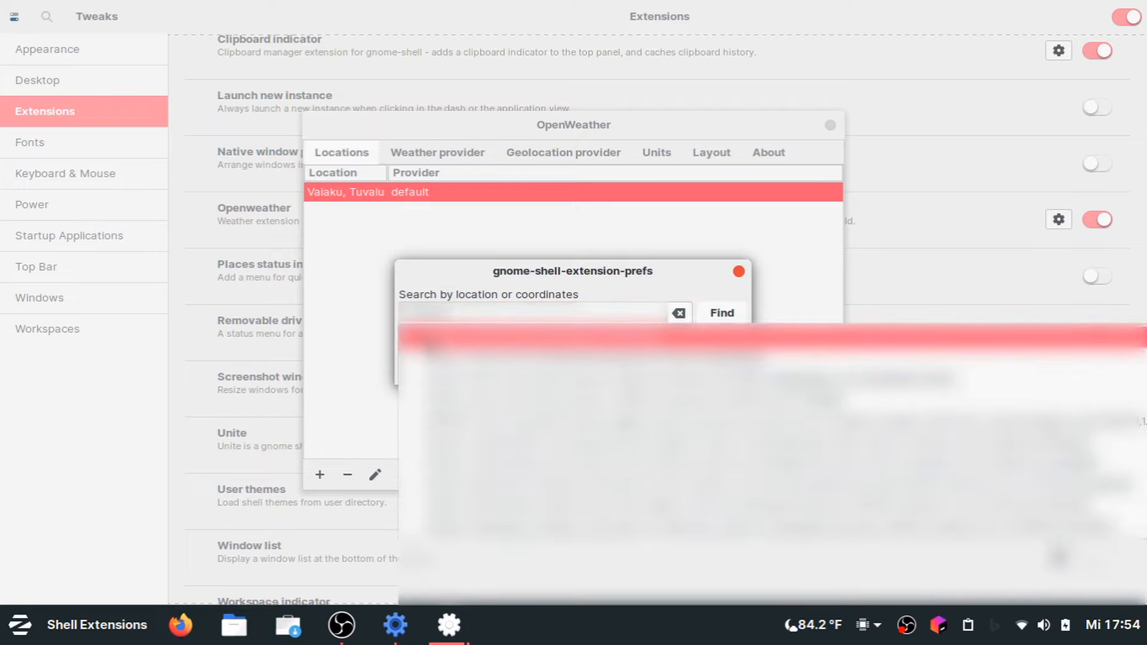
click(653, 345)
click(720, 375)
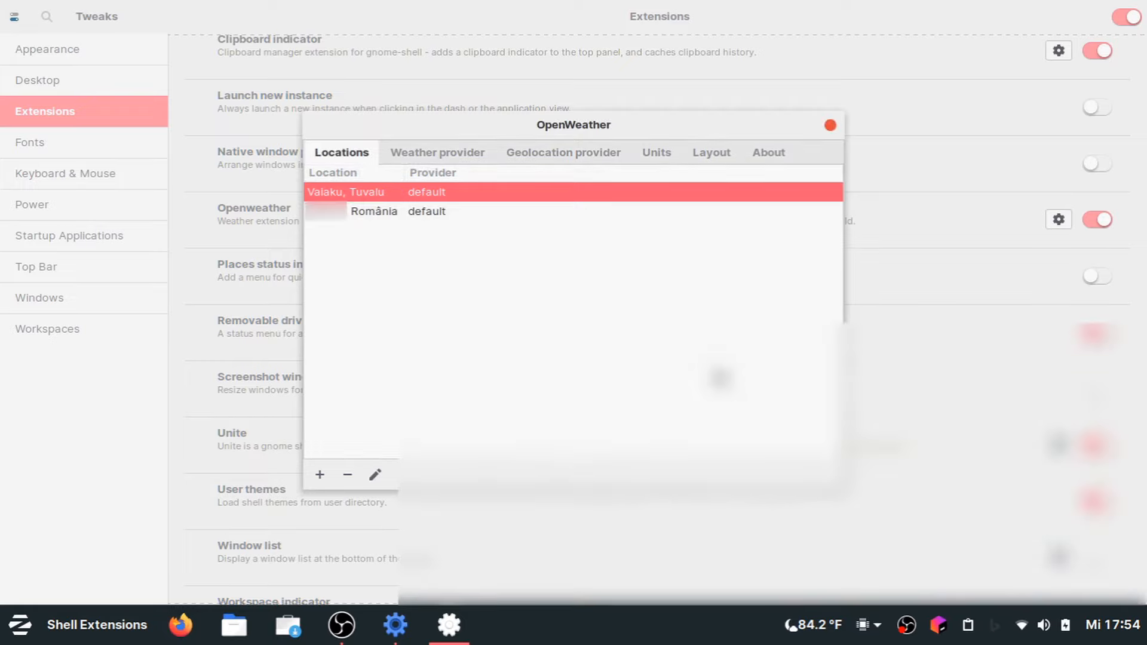
Remove the Vaiaku, Tuvalu location from the Openweather extension's location list.
click(394, 212)
click(381, 189)
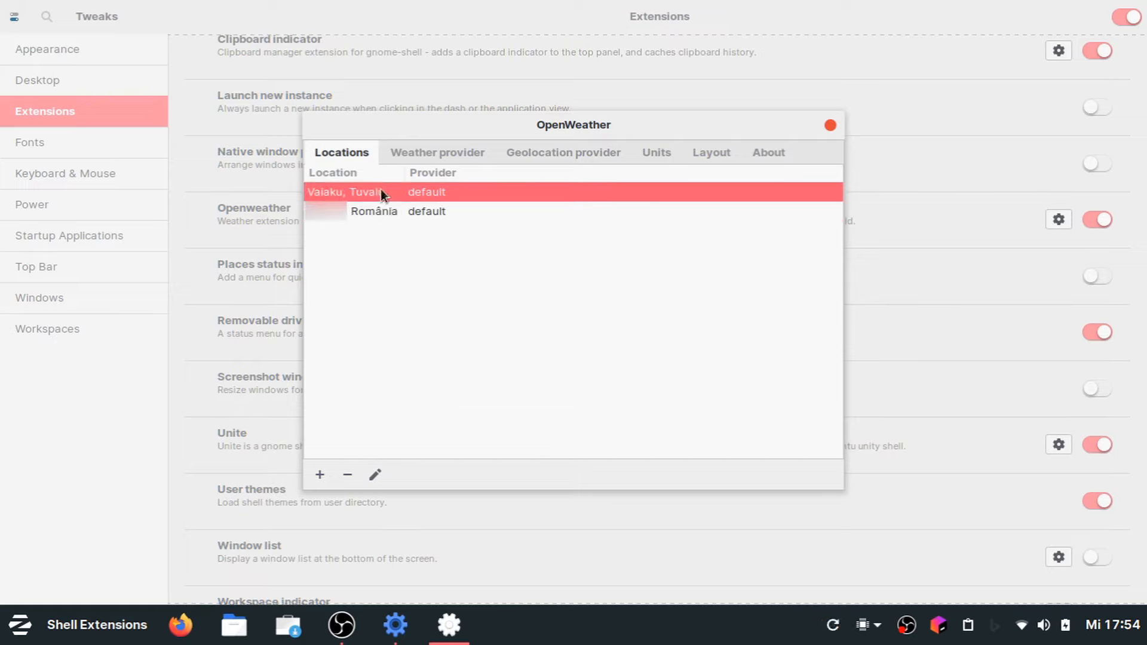
click(340, 475)
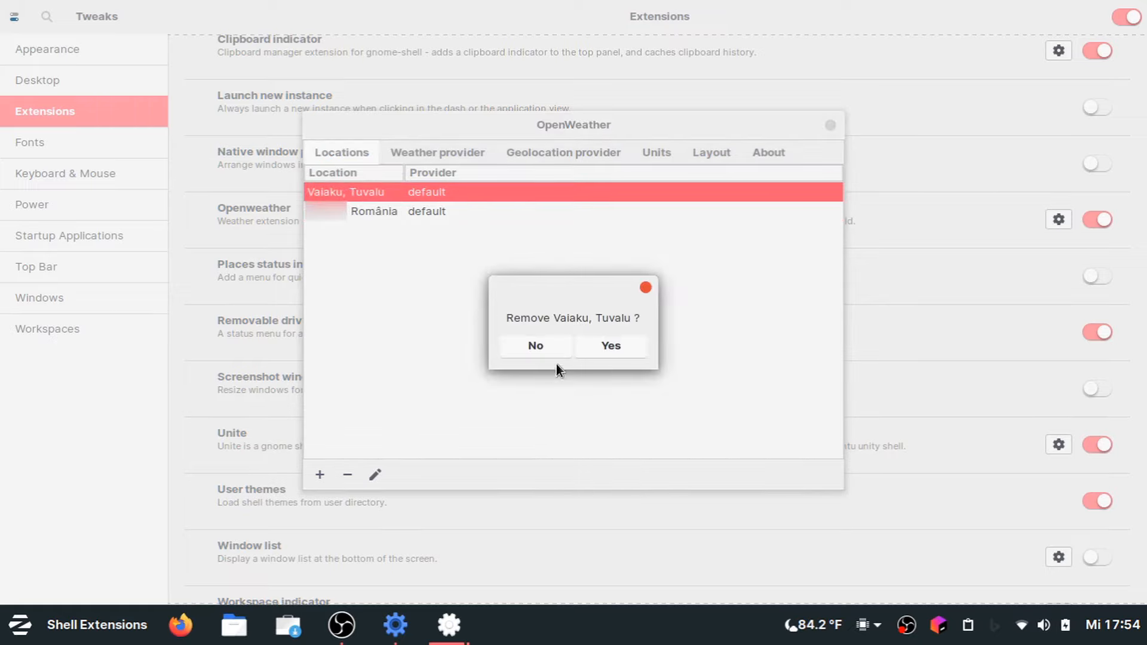
click(591, 343)
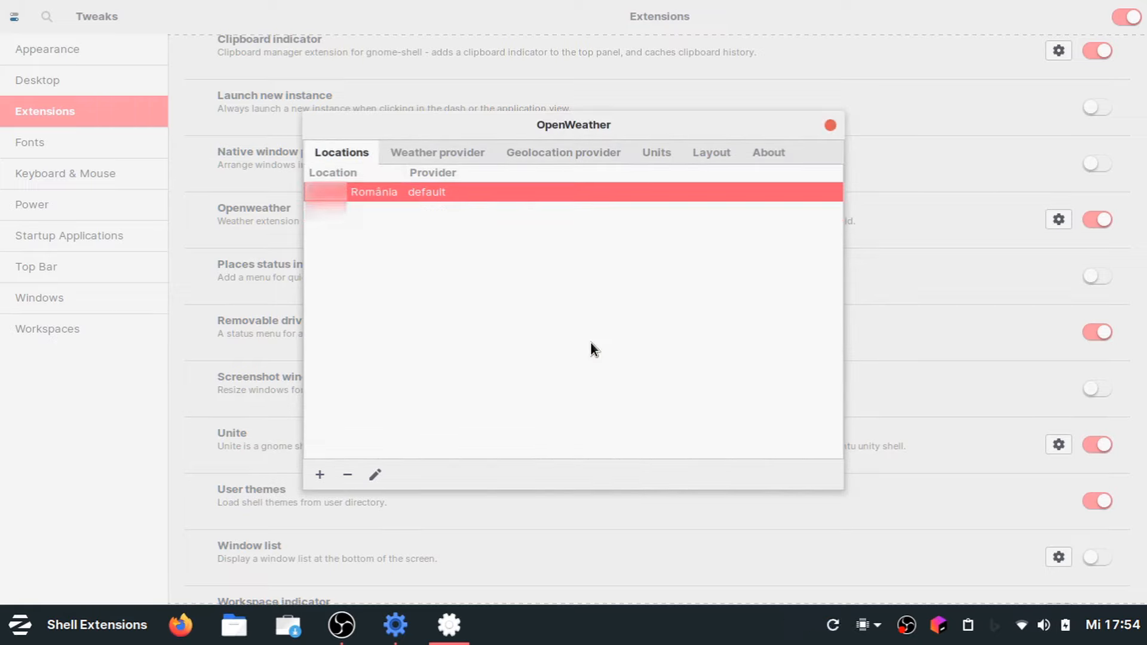
Set the Openweather units to °C for temperature, km/h for wind speed and mmHg for pressure, and close the extension's settings.
click(418, 156)
click(553, 153)
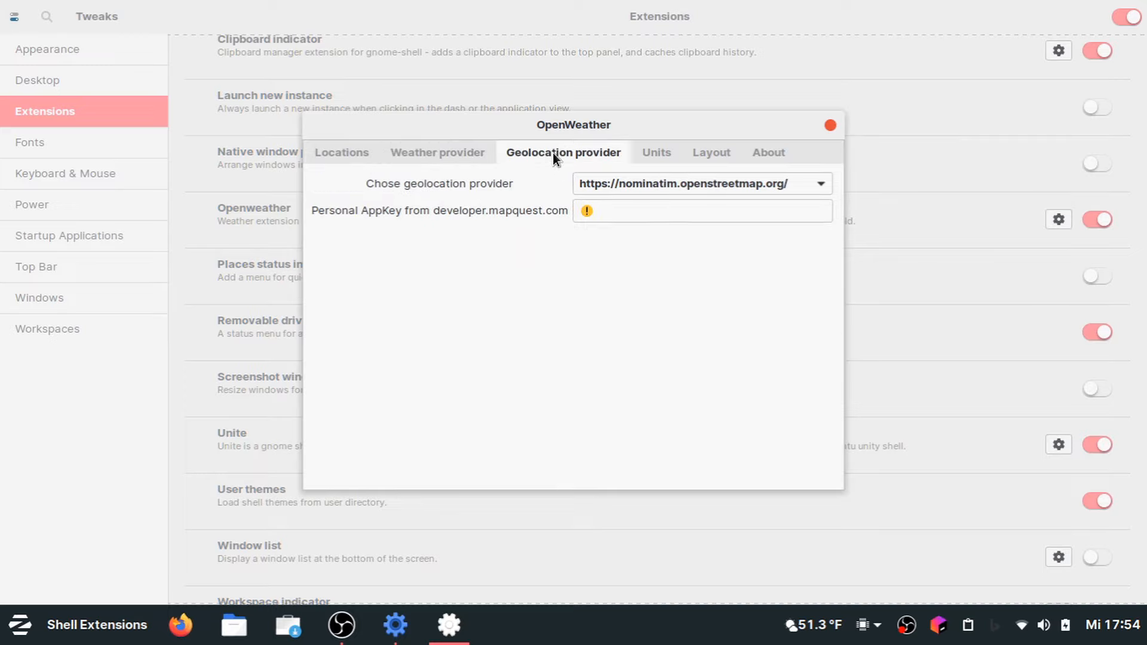
click(662, 160)
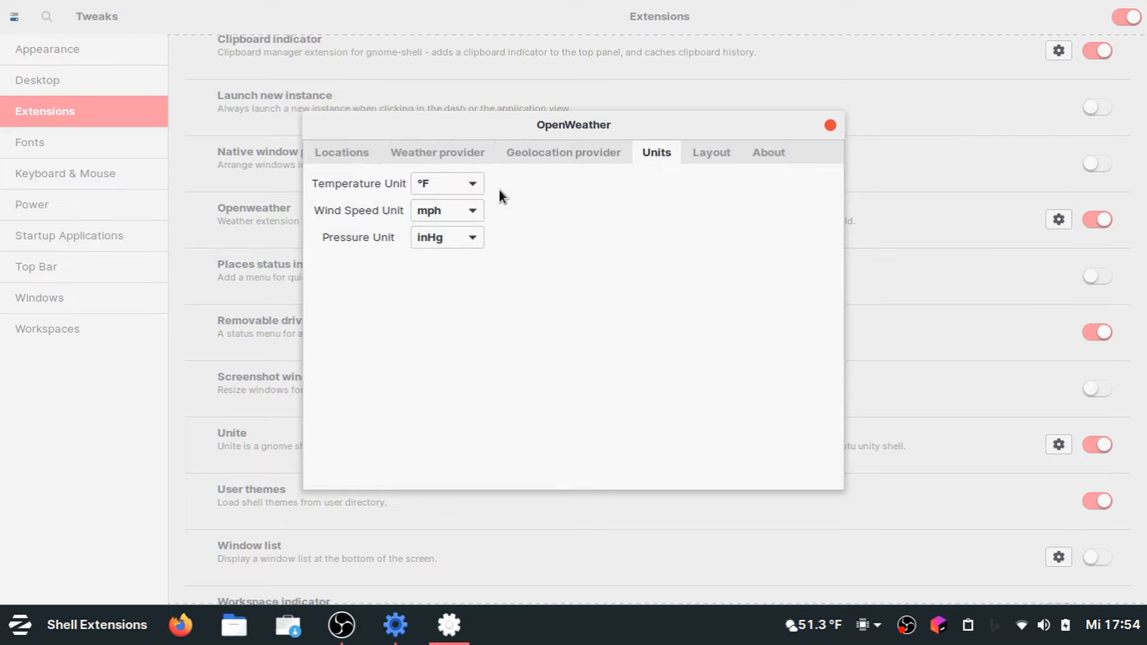
click(455, 183)
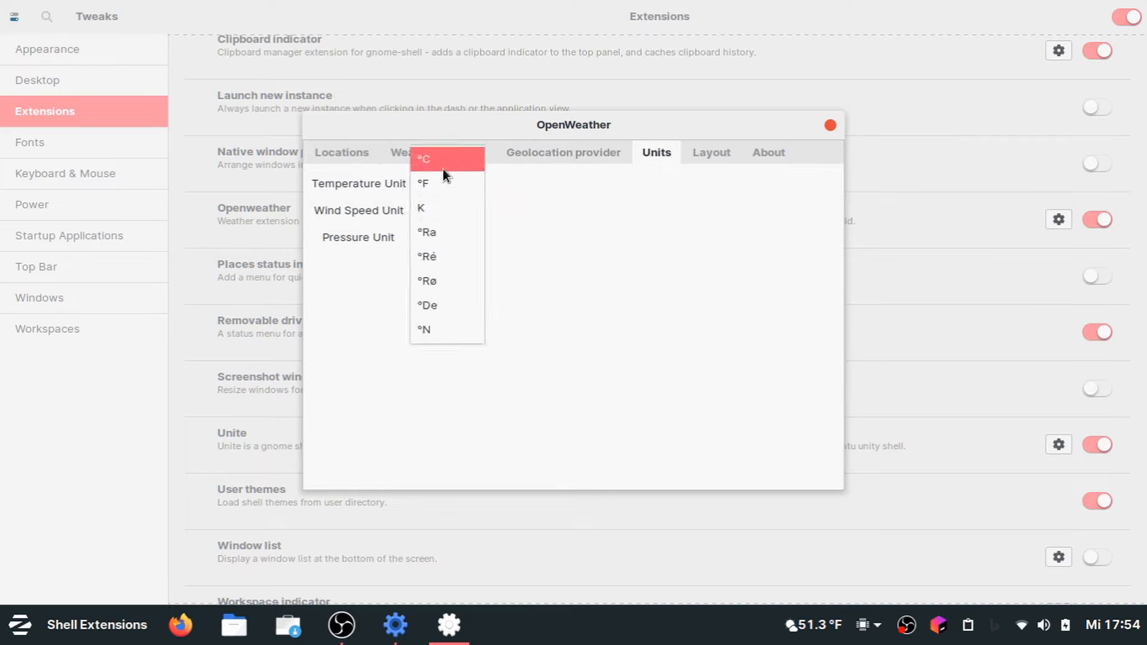
click(442, 169)
click(449, 216)
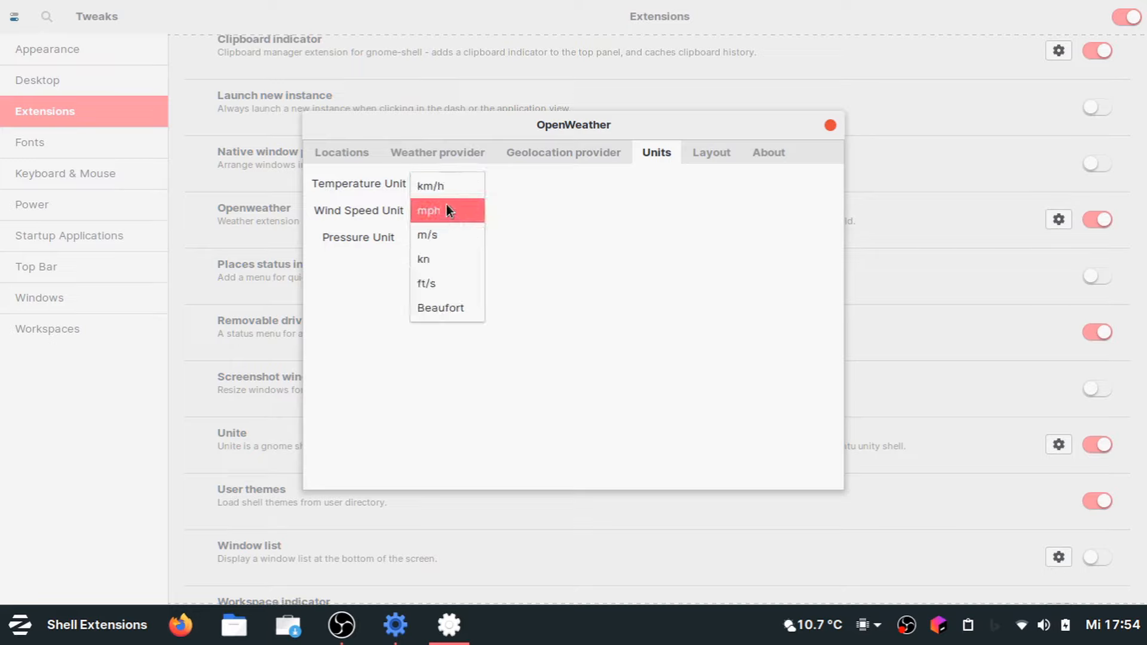
click(442, 188)
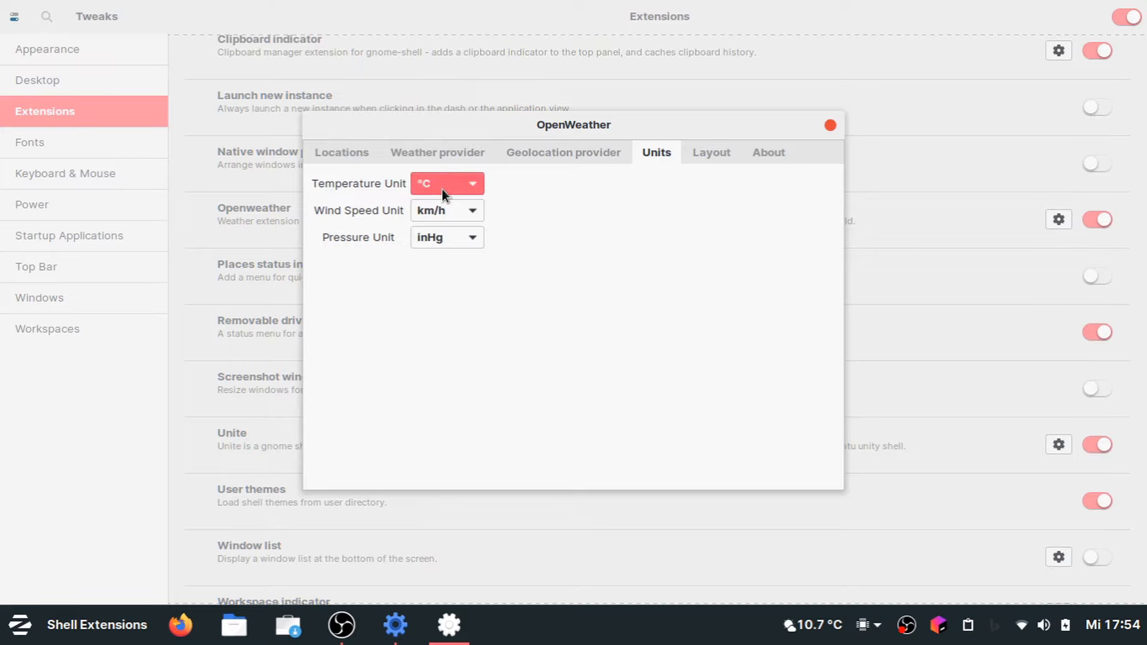
click(445, 246)
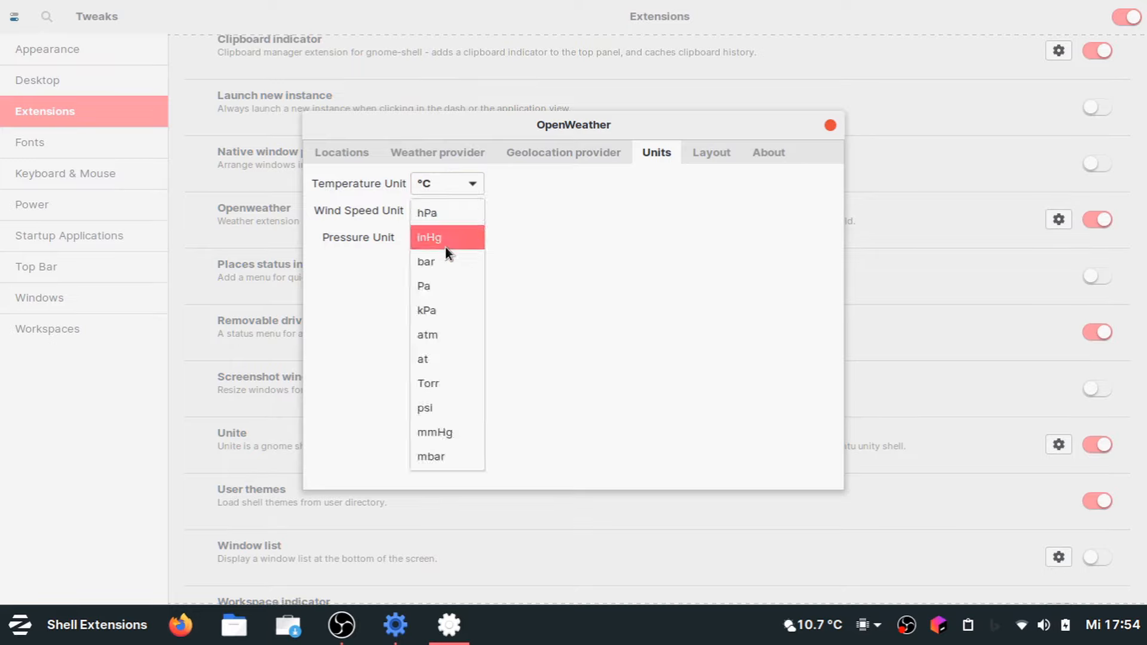
click(430, 435)
click(713, 155)
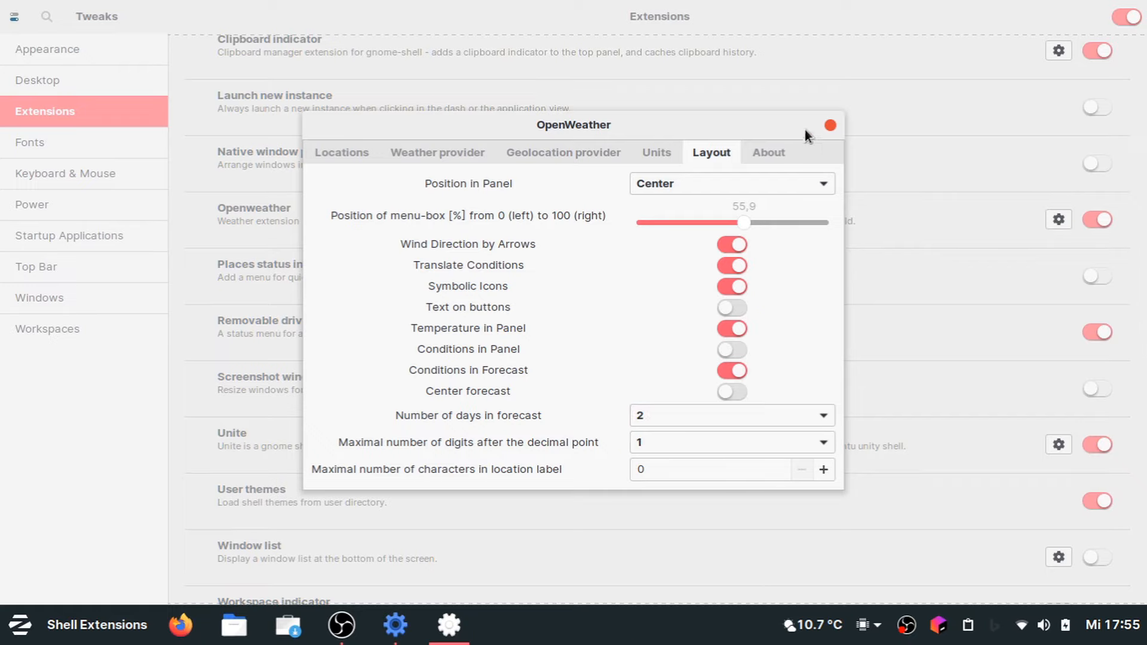
click(828, 127)
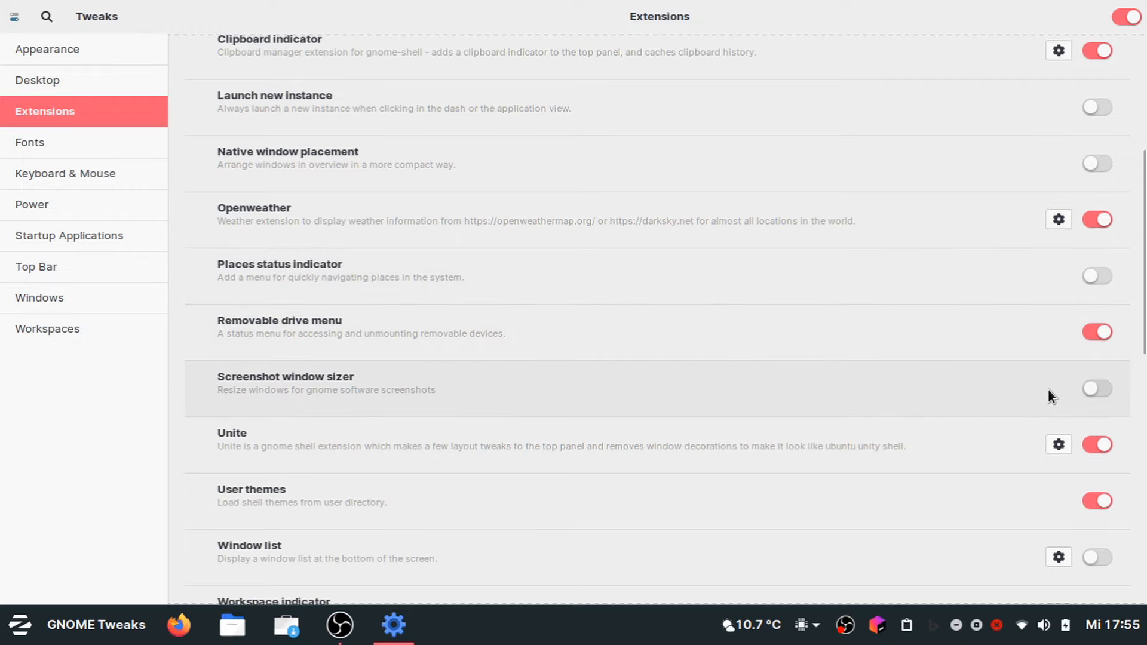
Examine the general settings of the Unite extension and close them.
scroll(1048, 388, down, 5)
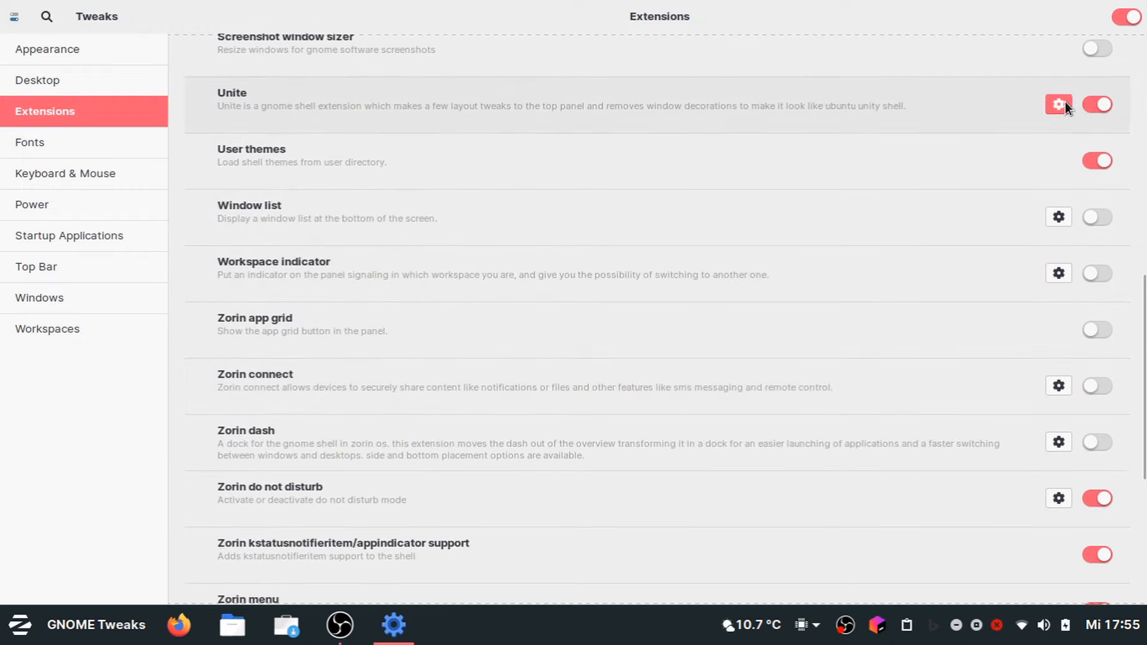
click(1059, 105)
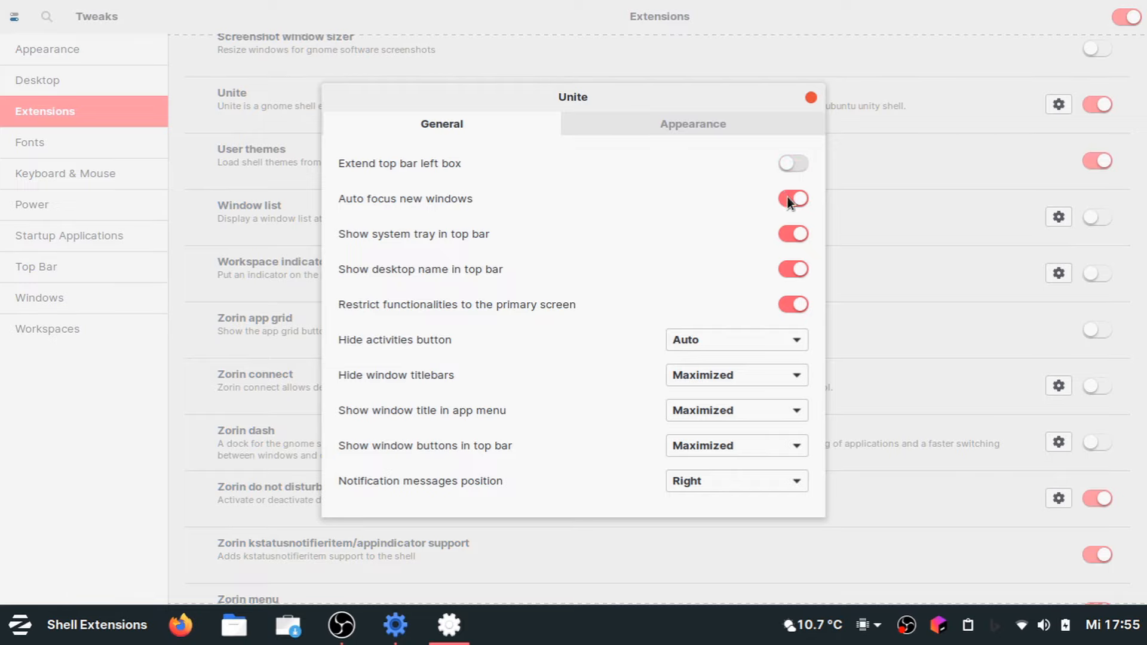
click(814, 100)
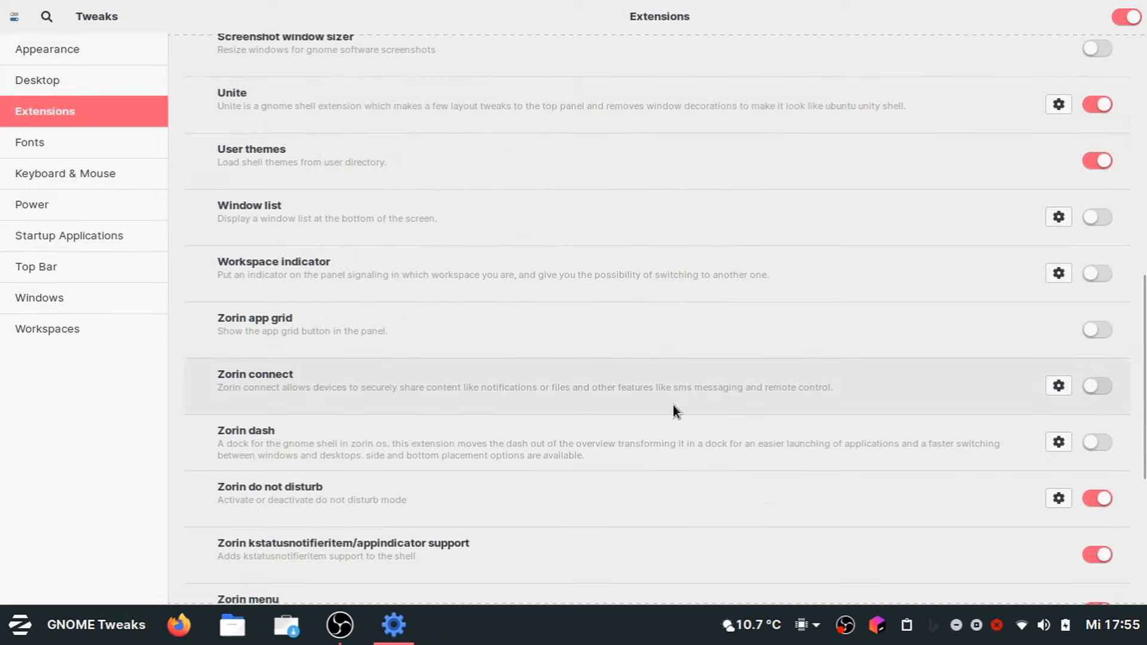
Disable the Zorin menu, Zorin panel, Zorin screen keyboard button and Zorin taskbar extensions, and enable Zorin dash.
scroll(673, 405, down, 5)
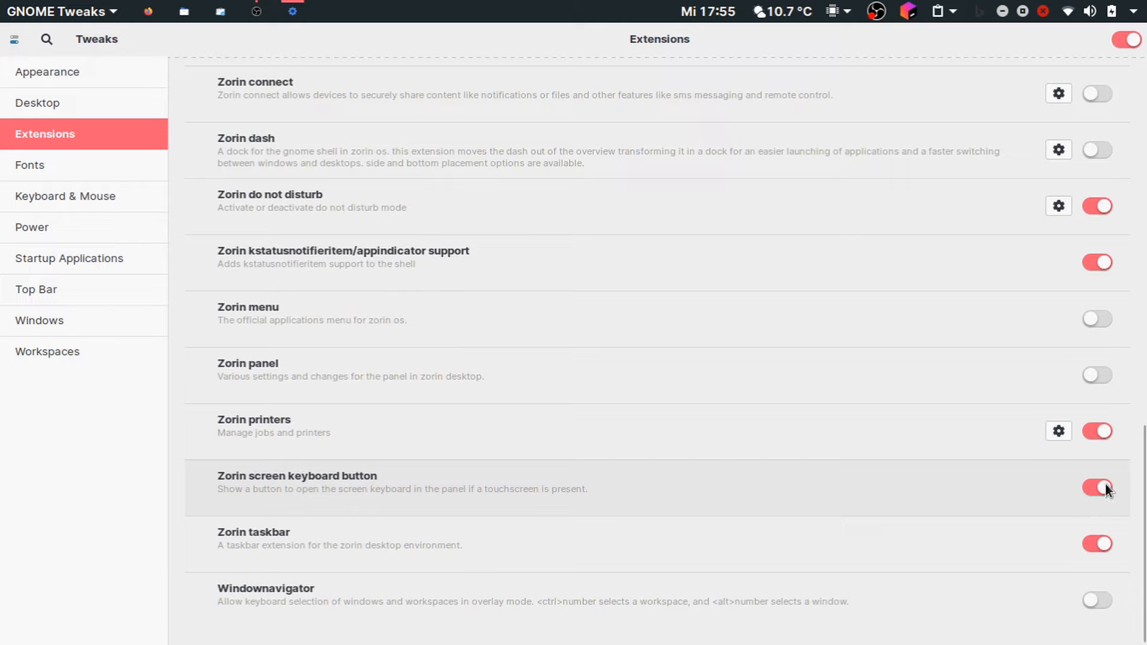
click(1105, 487)
click(1100, 544)
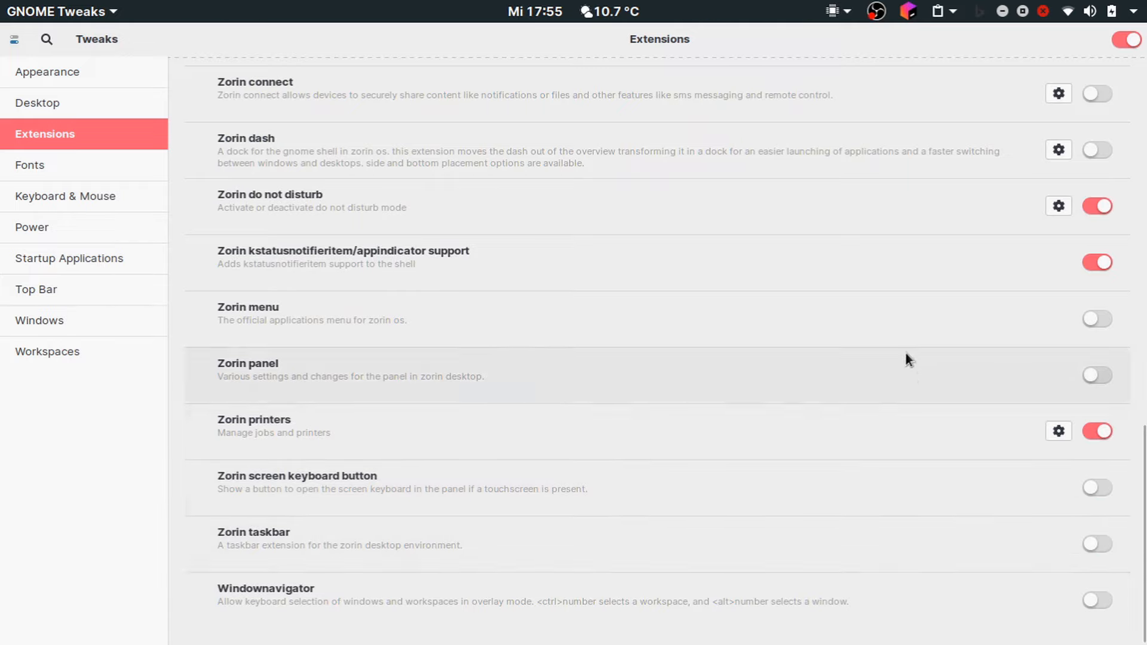
scroll(905, 310, up, 5)
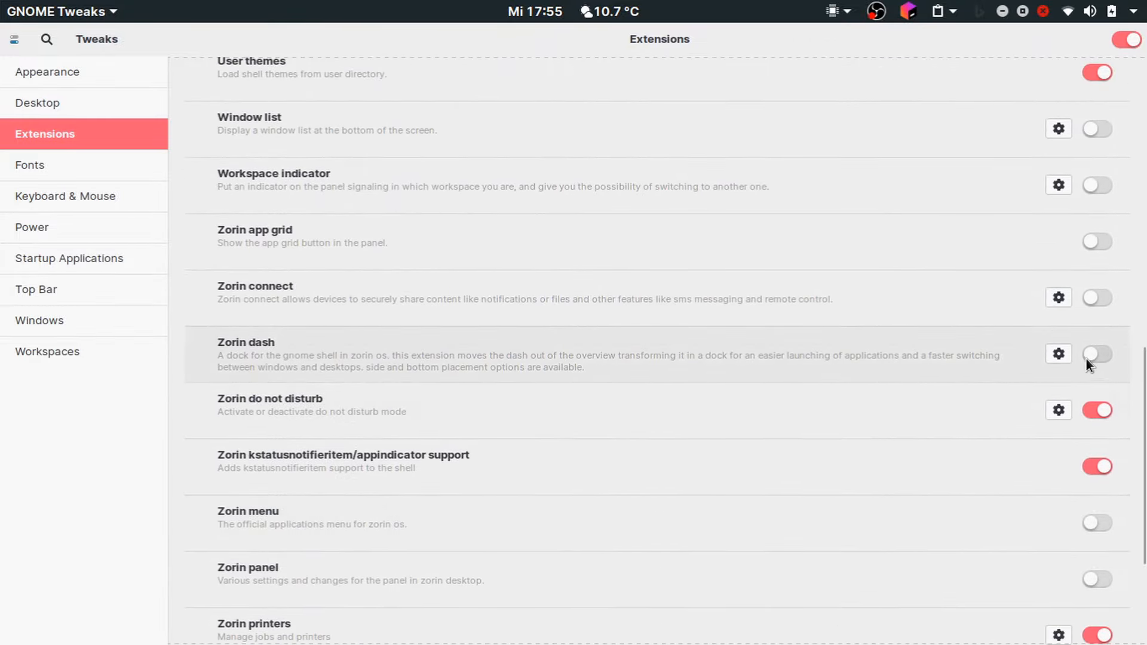
click(1086, 357)
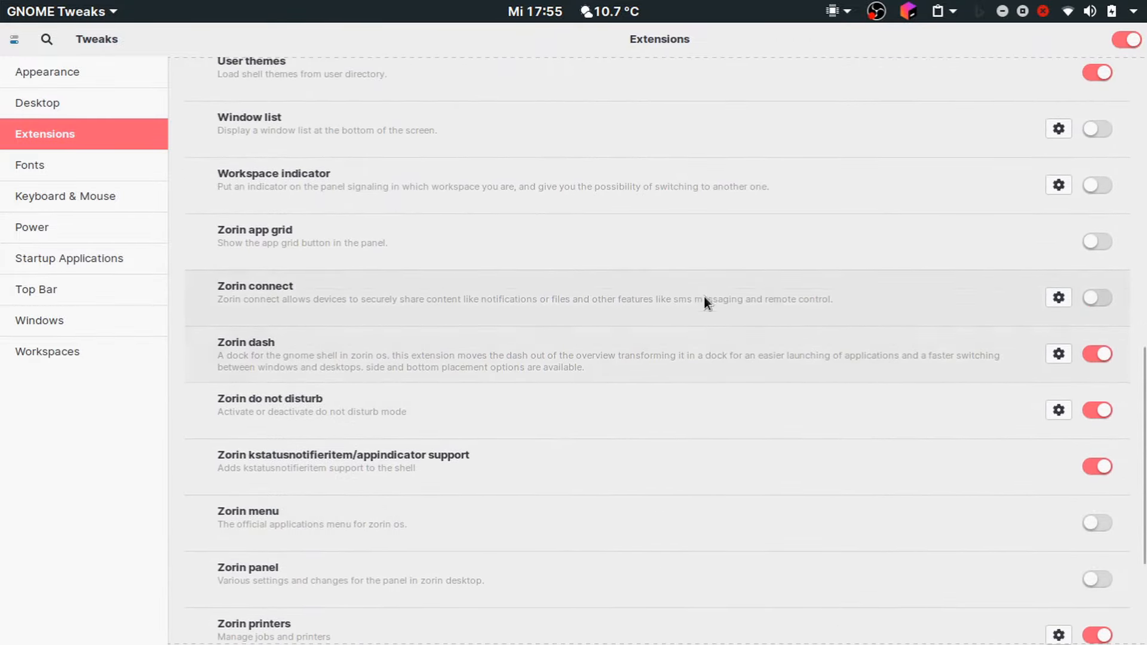
In the Unite extension's general settings, set hiding the activities button to Never and the notification messages position to Center.
scroll(681, 292, up, 5)
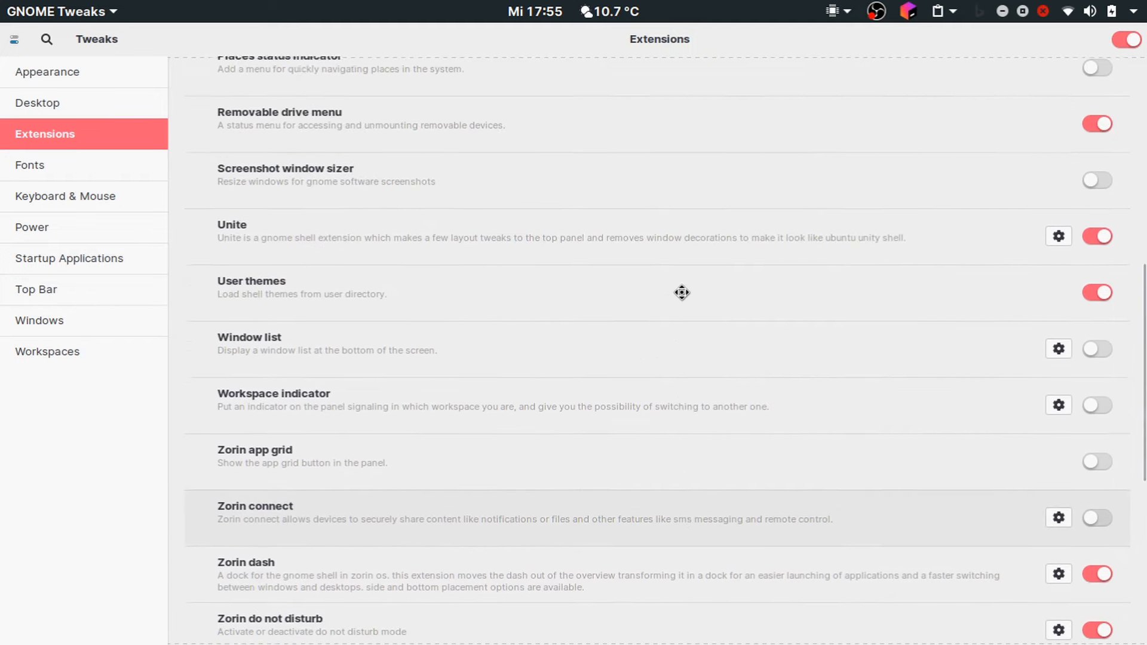
scroll(681, 291, down, 6)
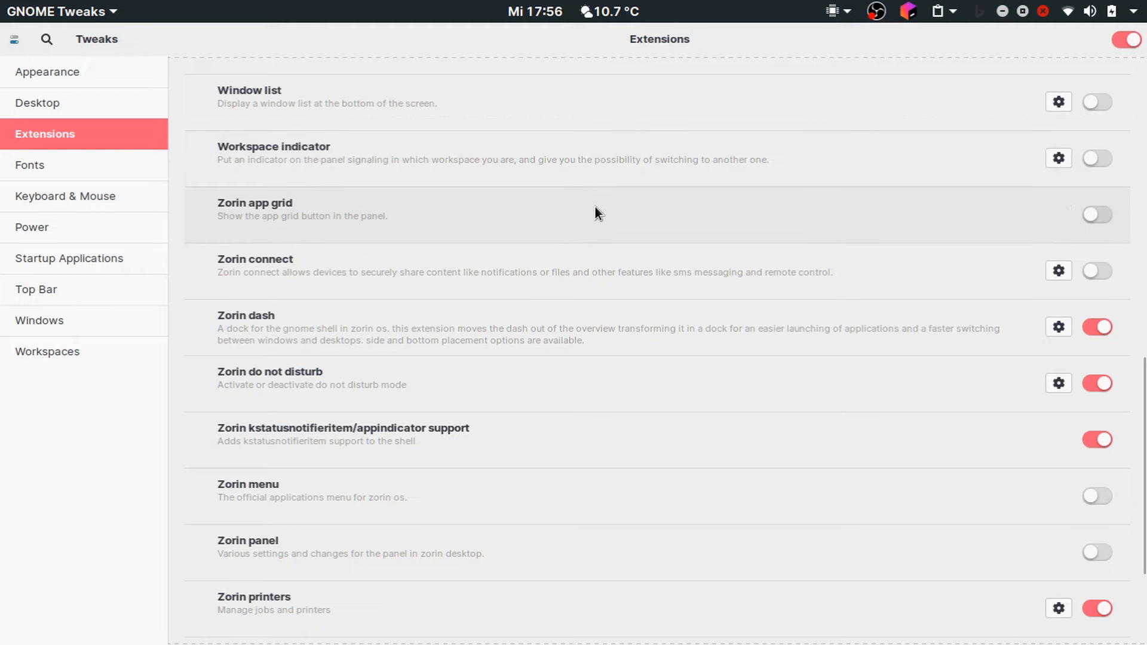
scroll(597, 206, up, 8)
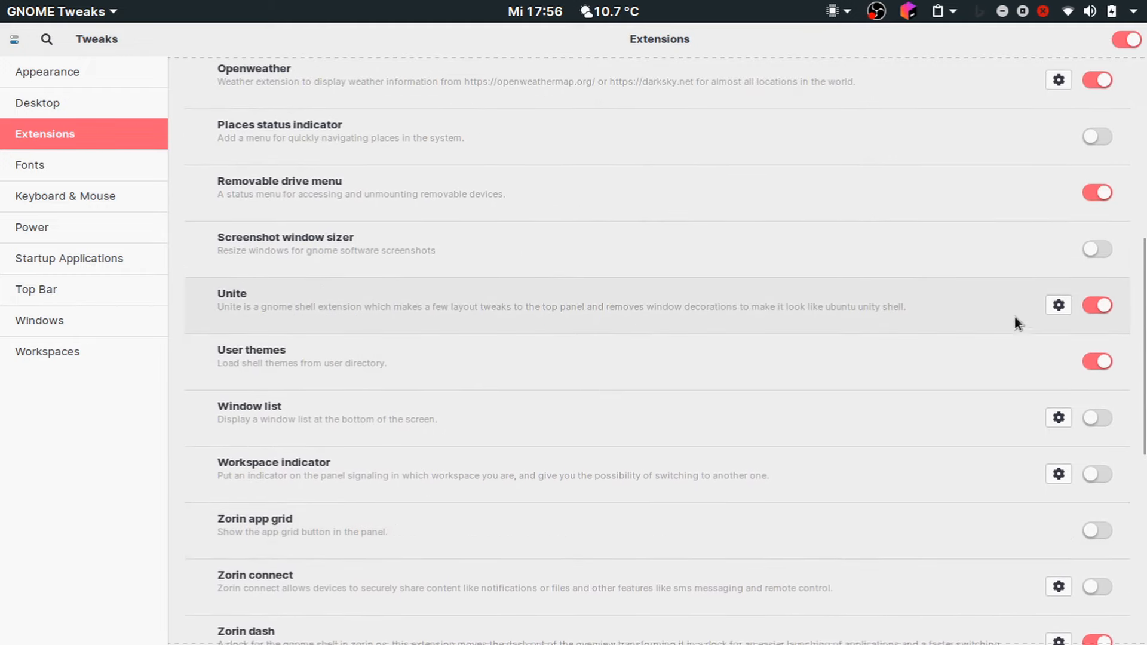
click(1059, 306)
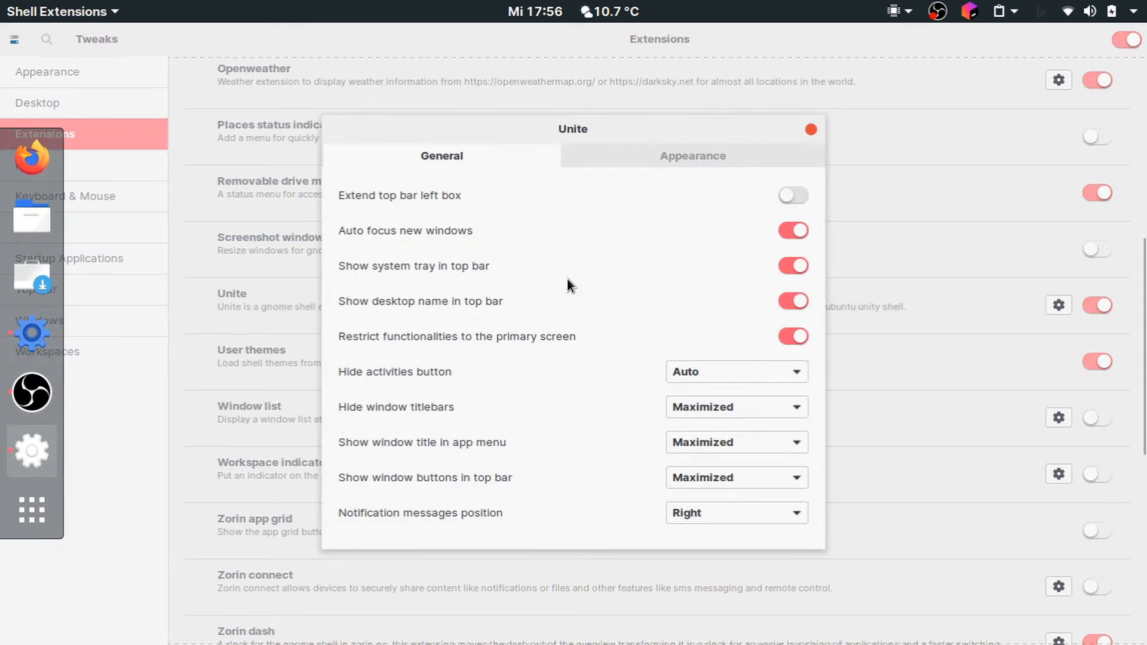
click(799, 196)
click(798, 196)
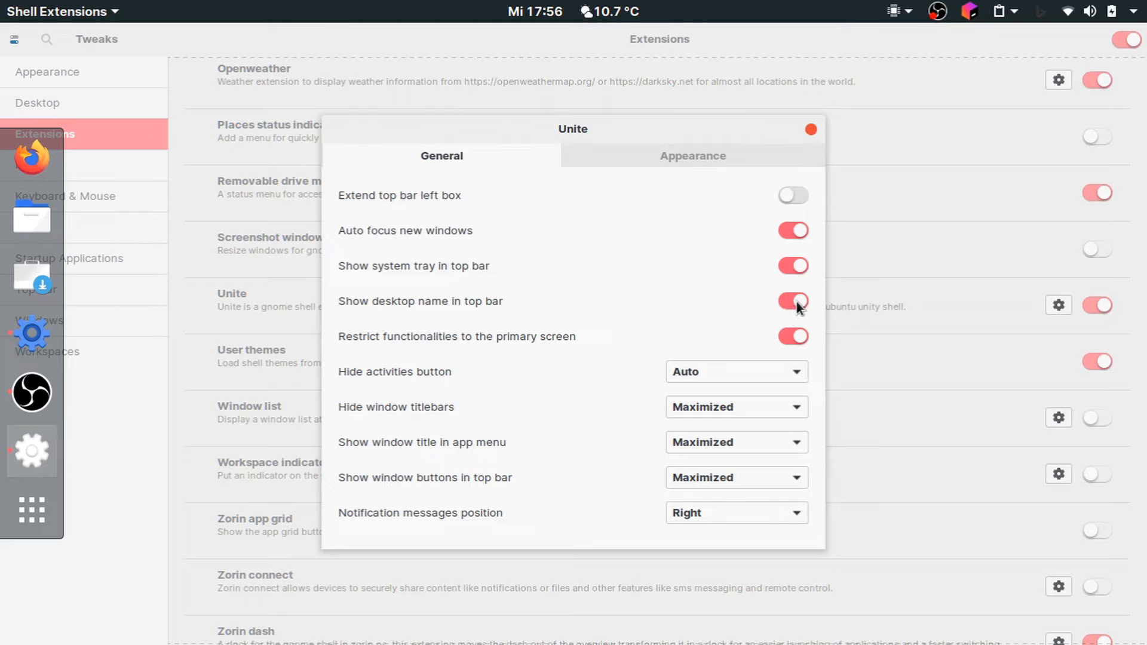
click(680, 367)
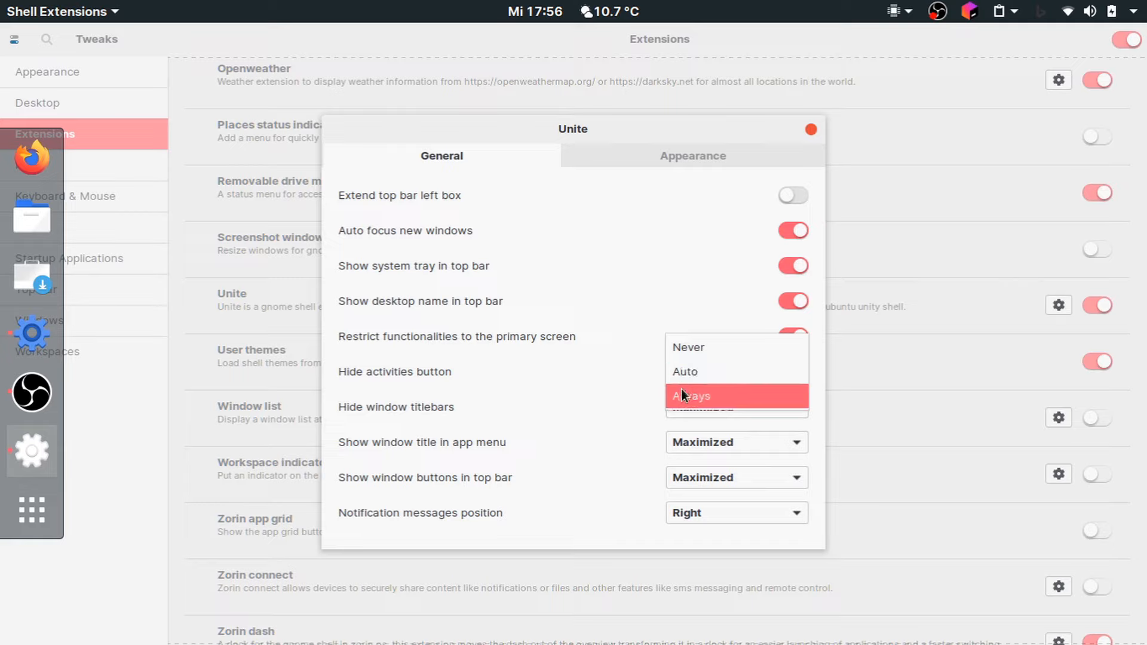
click(694, 354)
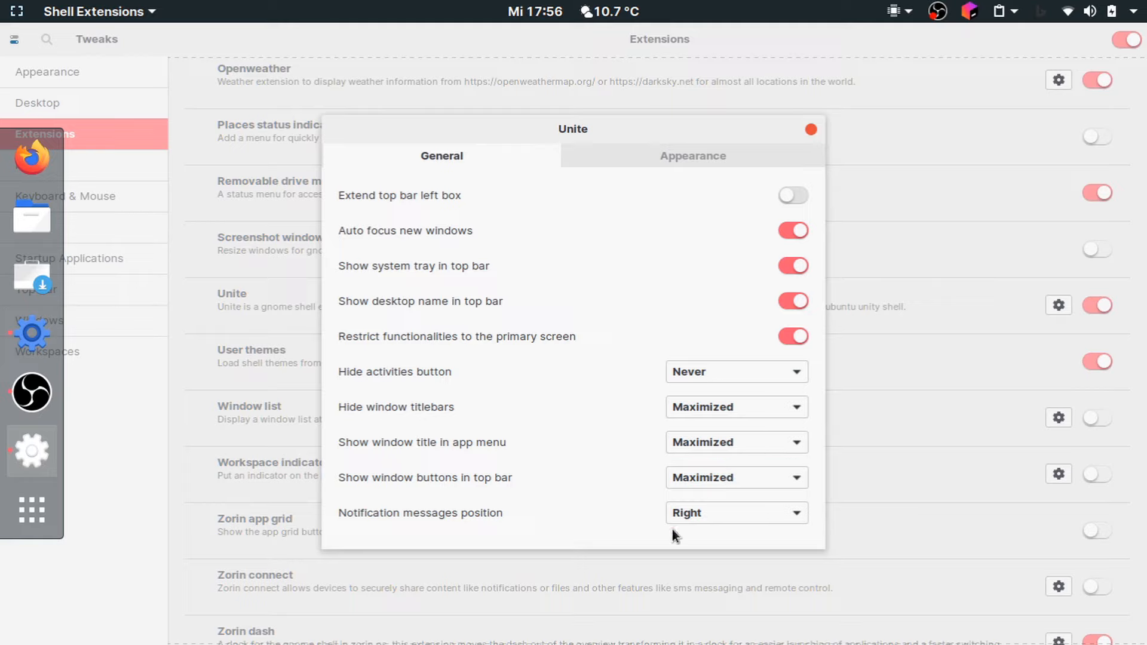
click(672, 510)
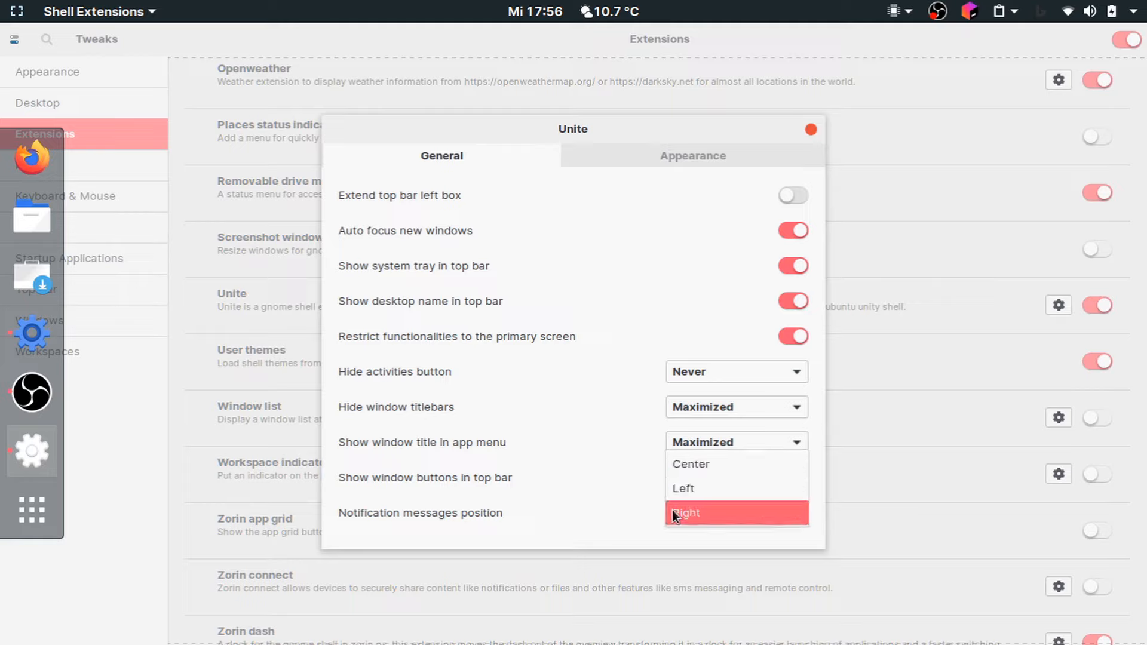
click(687, 468)
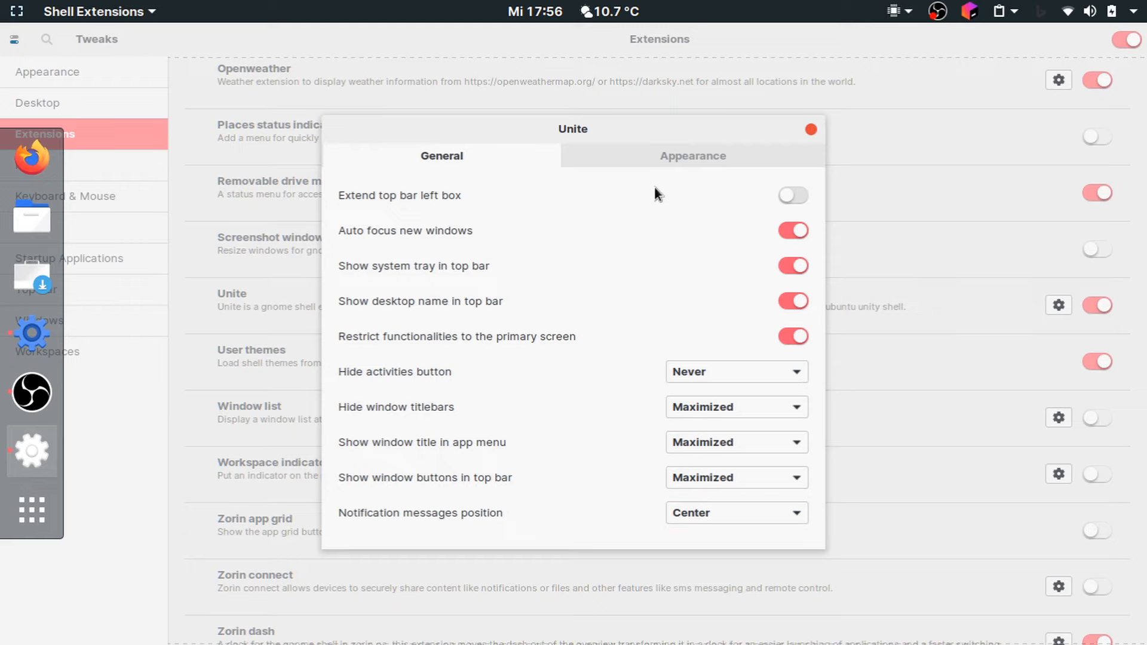
In Unite's appearance settings, disable applying system fonts and hiding the top bar dropdown arrows, app menu dropdown arrow and app menu application icon.
click(639, 159)
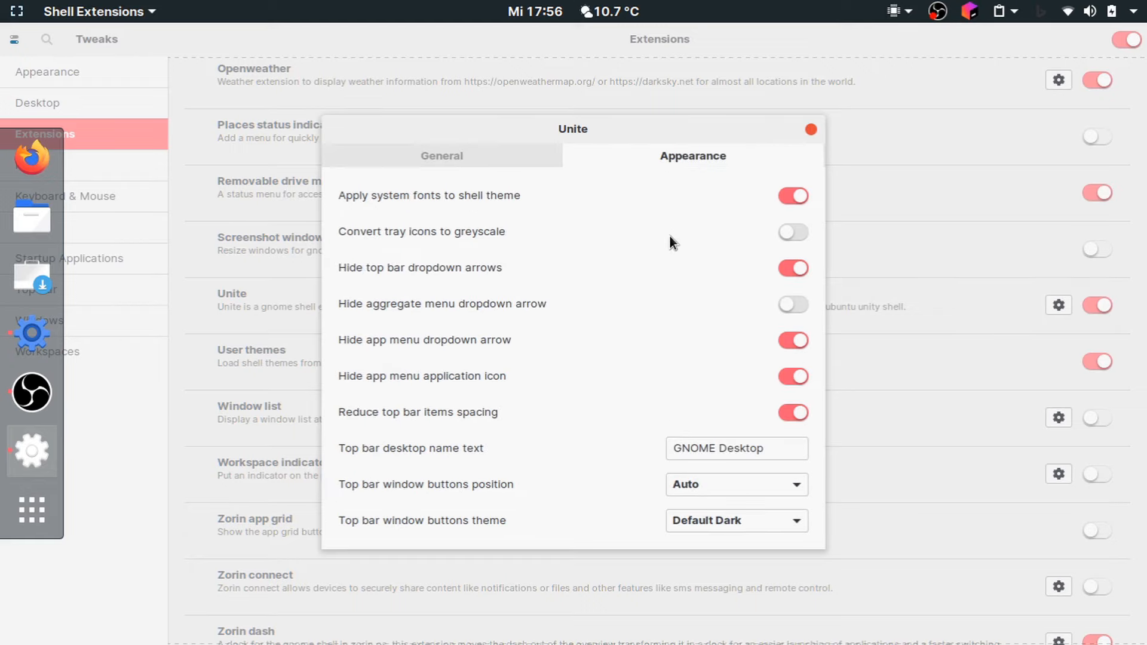
click(794, 196)
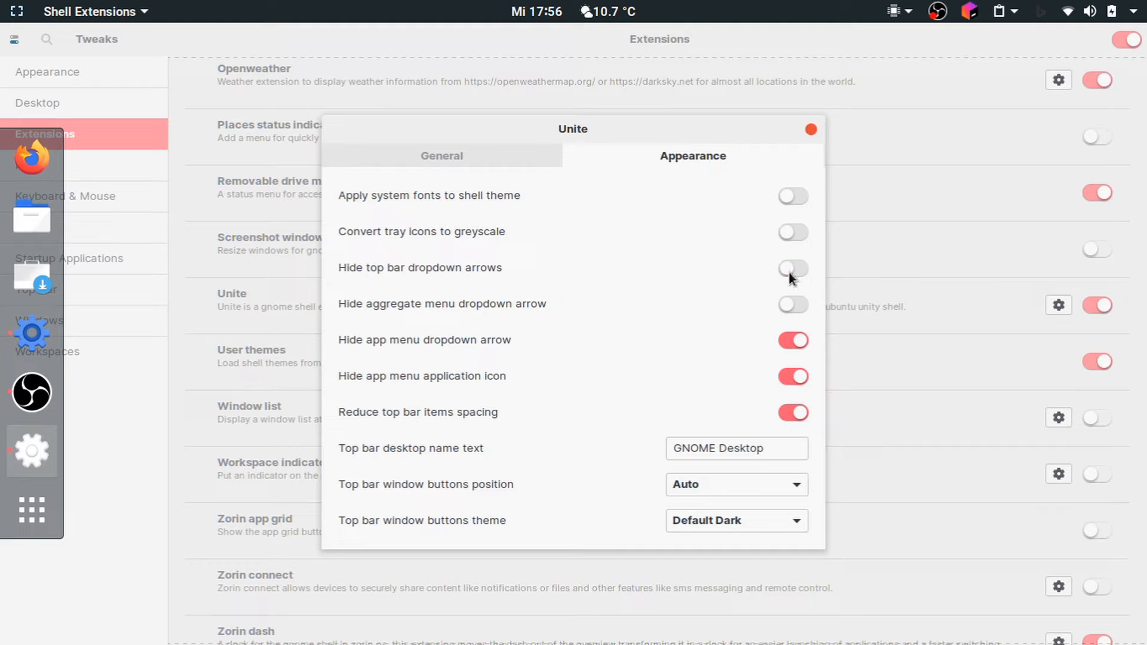
click(798, 380)
click(797, 380)
click(798, 381)
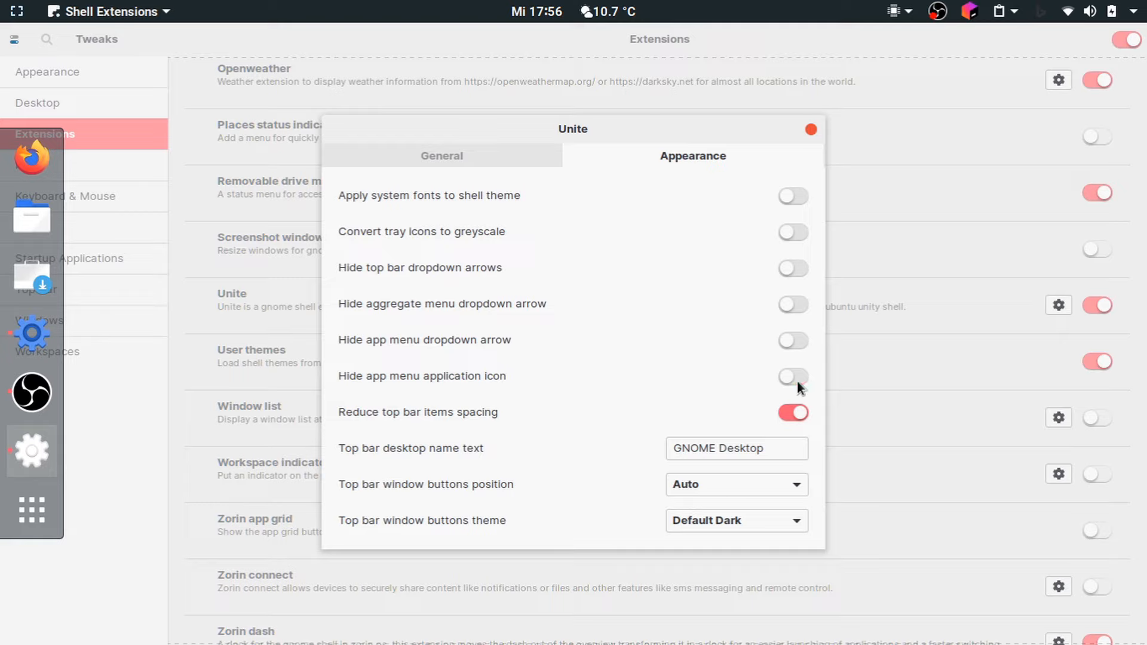
In Unite's appearance settings, disable reducing the top bar items spacing and clear the top bar desktop name text.
click(798, 414)
click(798, 415)
click(795, 412)
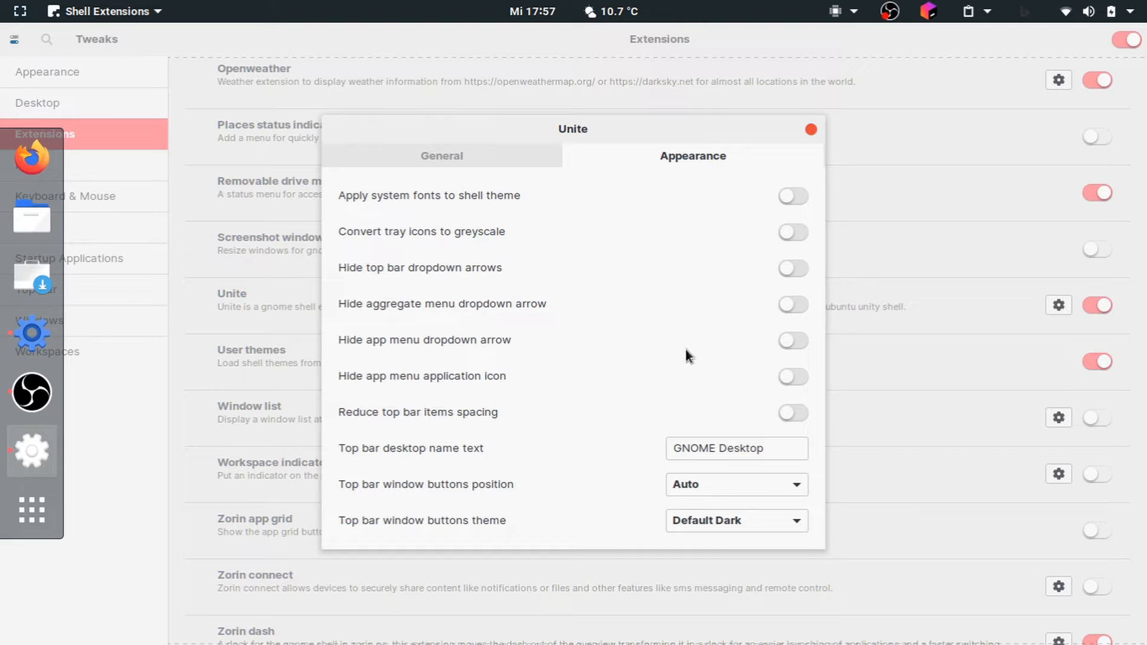
triple_click(772, 445)
key(BackSpace)
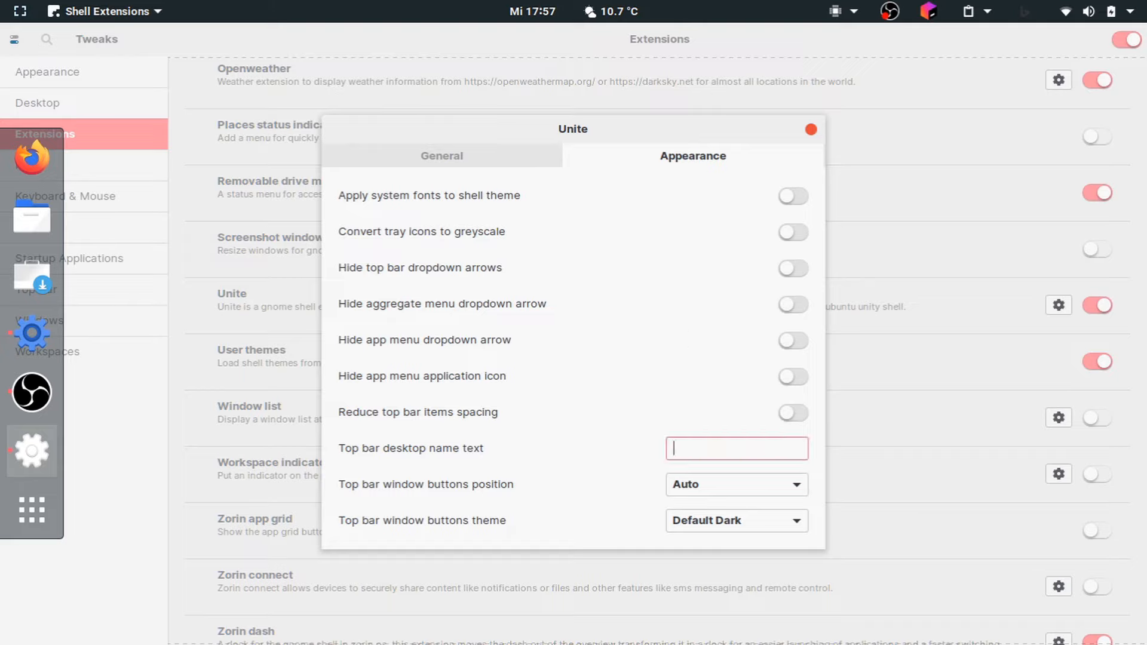
Set Unite's top bar window buttons position to Left and their theme to OSX Arc, and close the settings.
click(682, 479)
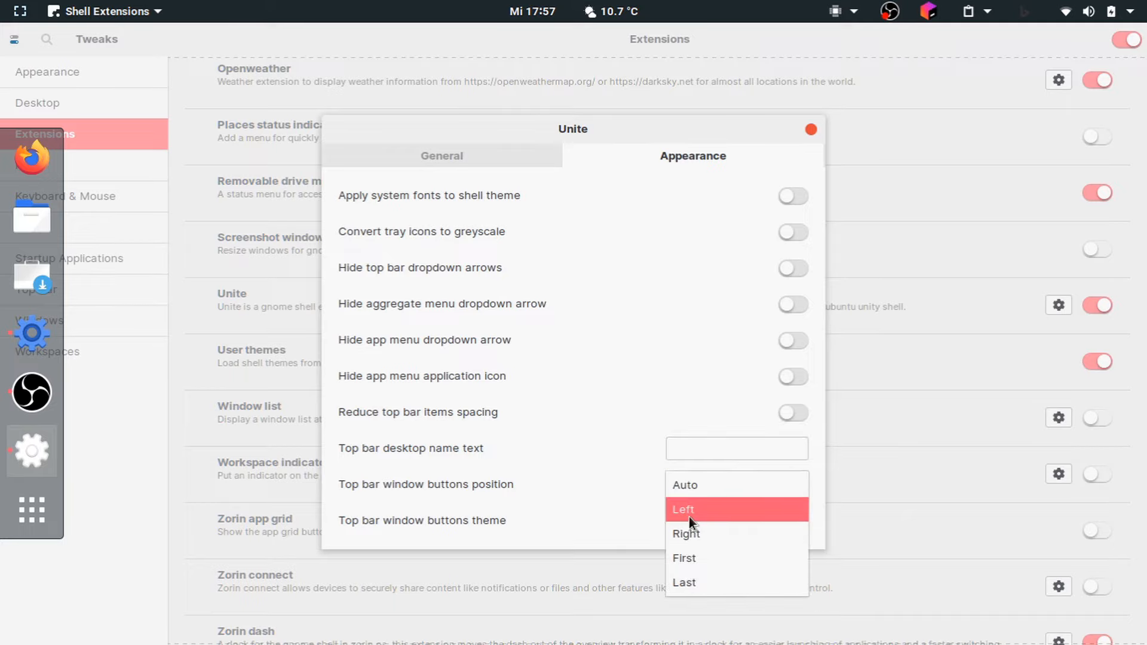
click(690, 517)
click(690, 520)
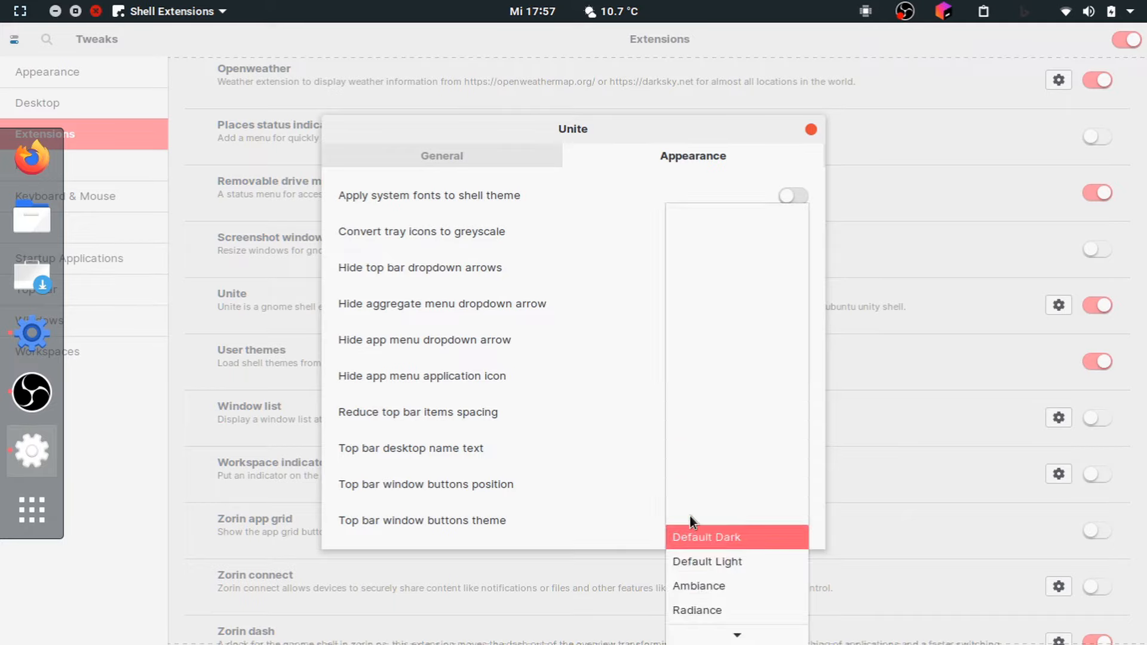
scroll(715, 582, down, 5)
scroll(716, 581, down, 3)
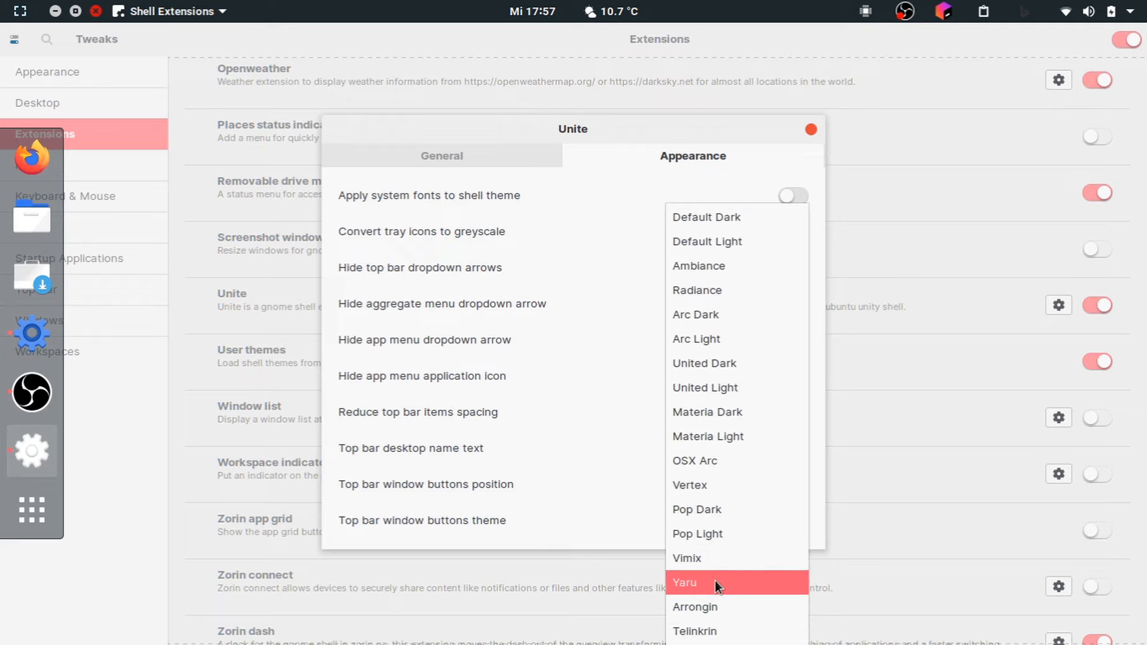
click(680, 465)
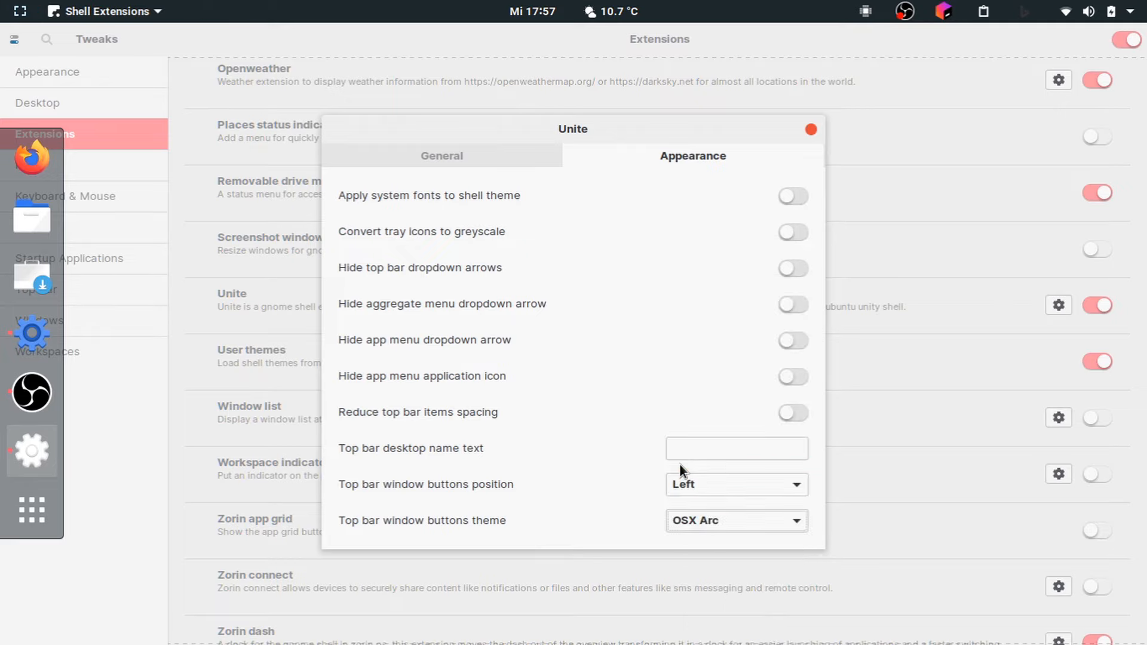
click(702, 525)
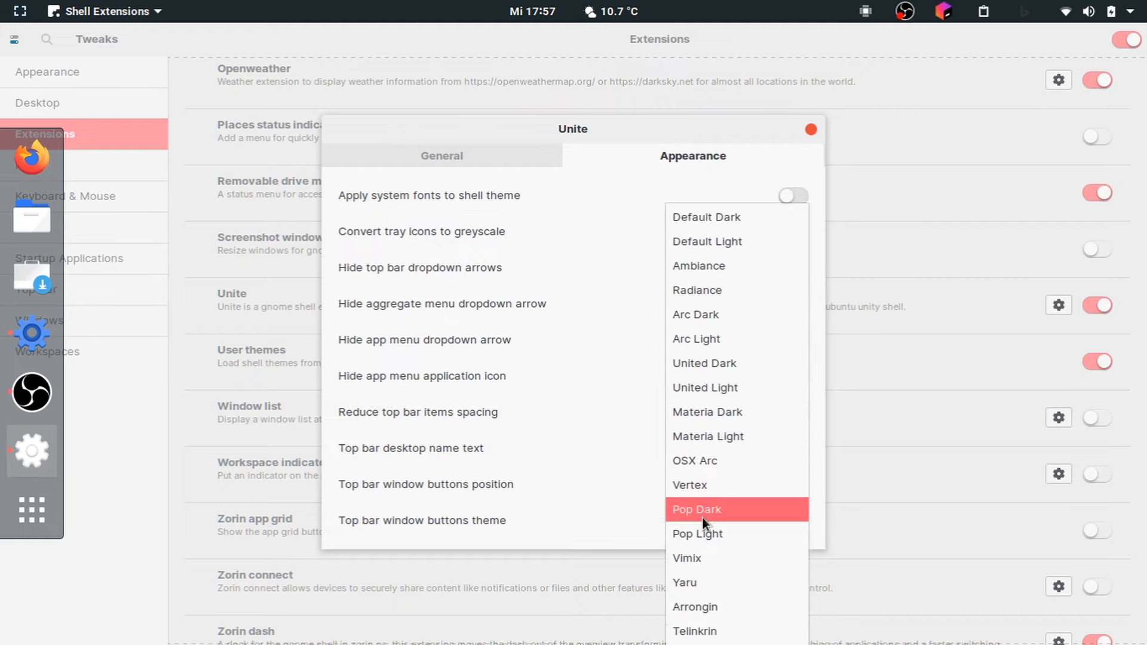
click(691, 461)
click(812, 128)
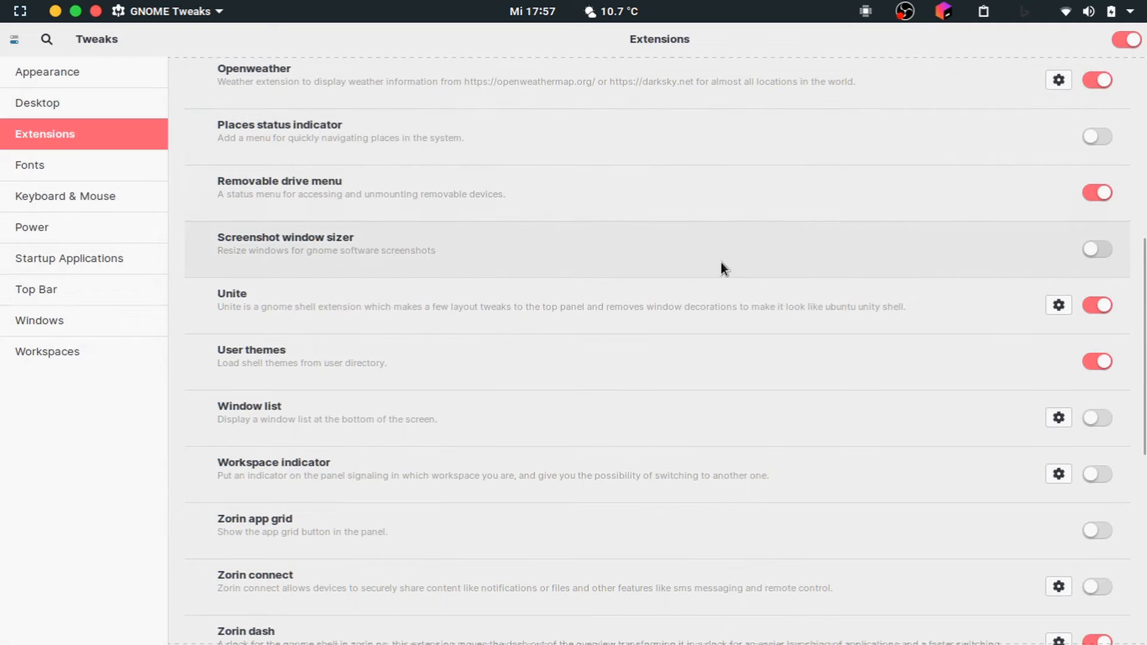
In the Zorin dash position and size settings, disable intelligent autohide, enable panel mode and set the icon size limit to 32 px.
scroll(701, 517, down, 5)
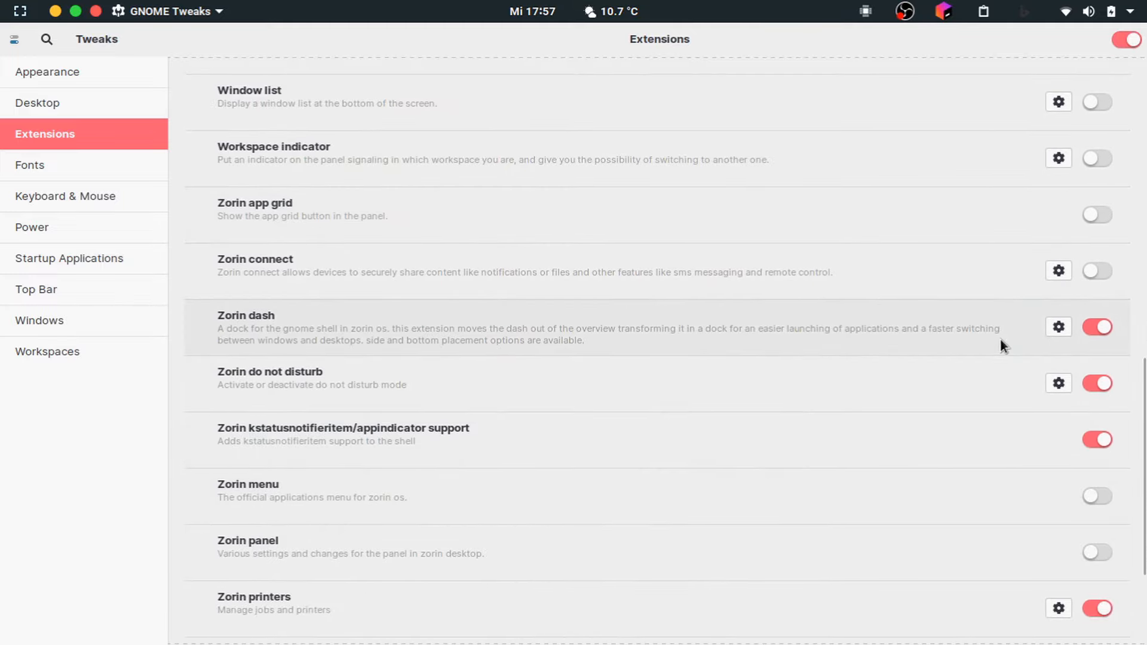
click(1060, 326)
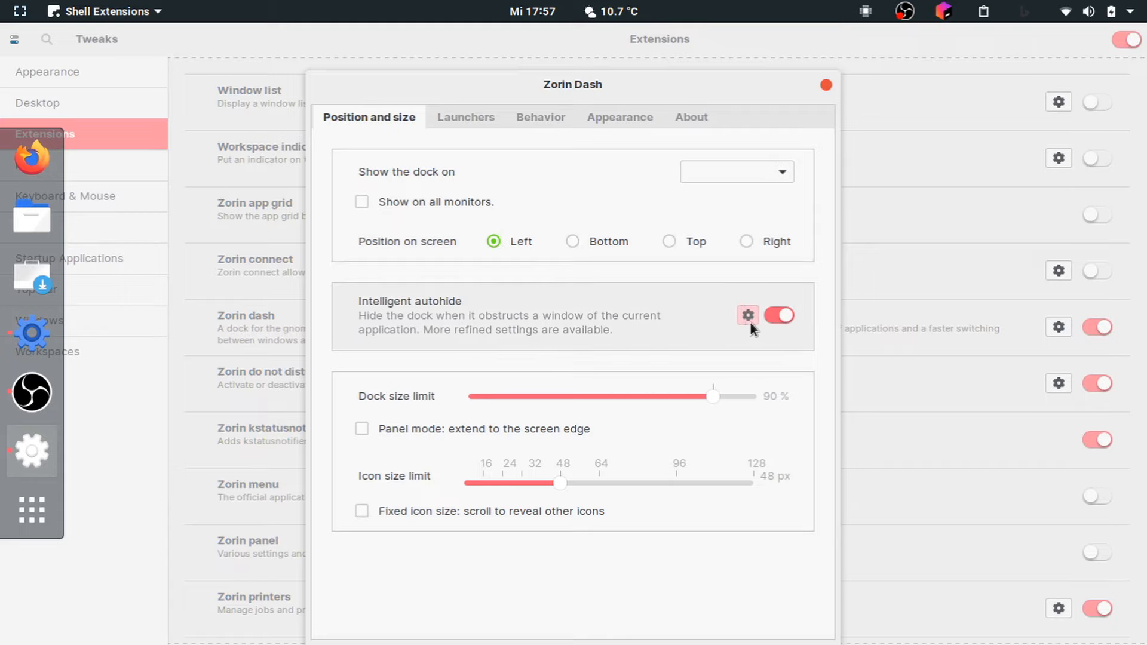
click(779, 322)
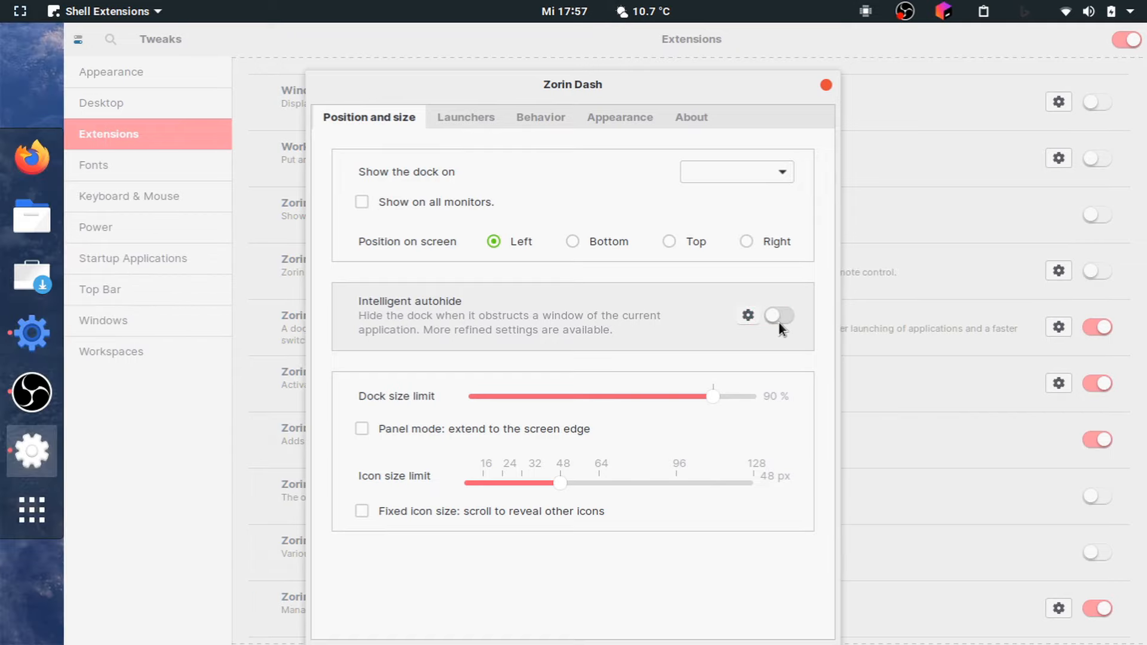
click(489, 422)
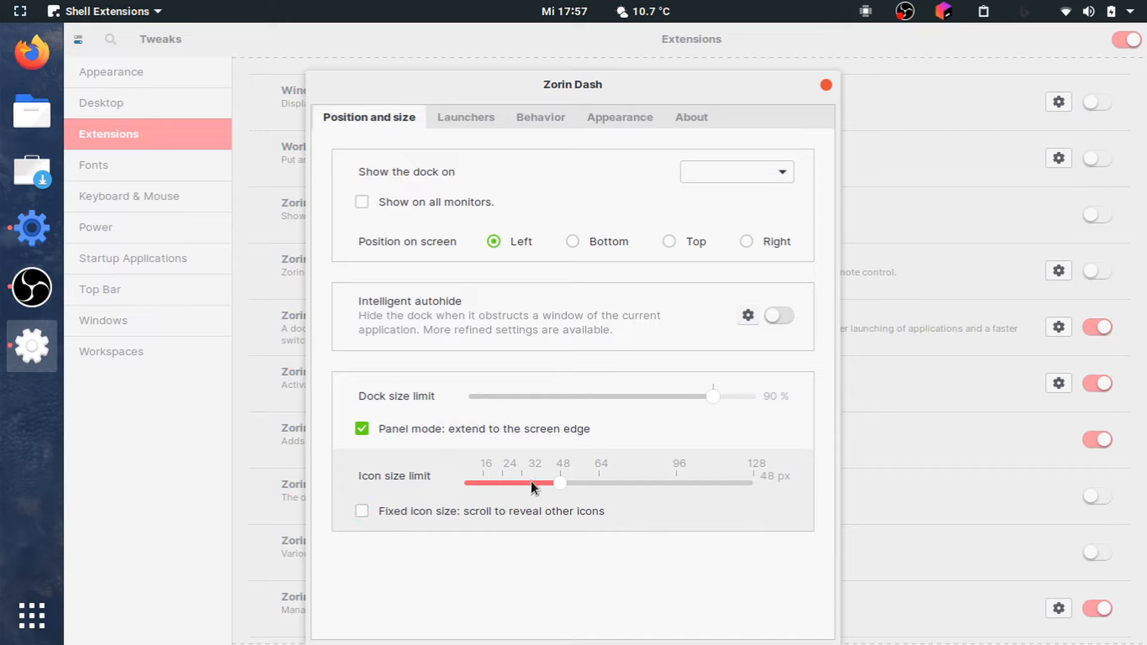
drag(564, 481, 525, 482)
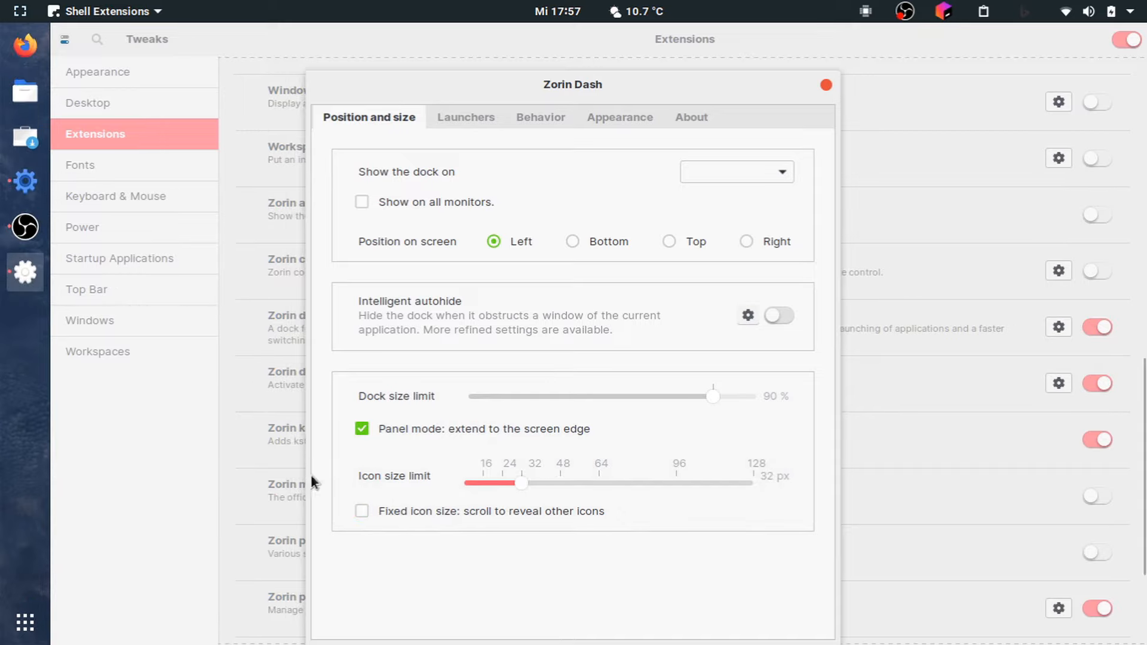
click(362, 510)
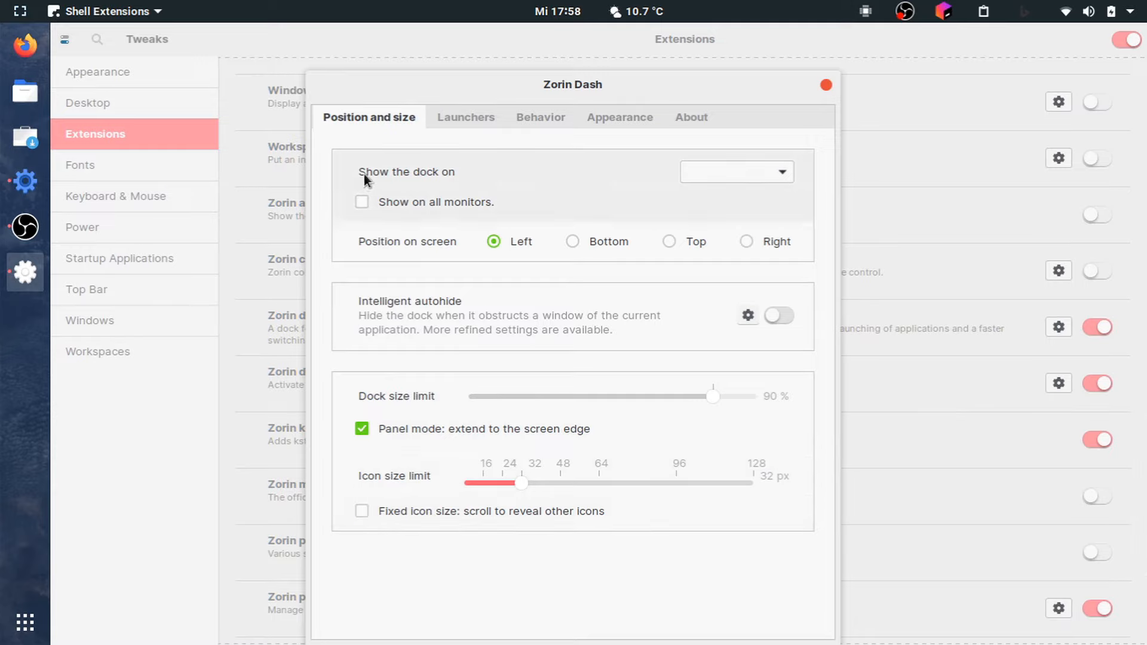
Examine the launcher, behavior and appearance settings of Zorin dash.
click(449, 124)
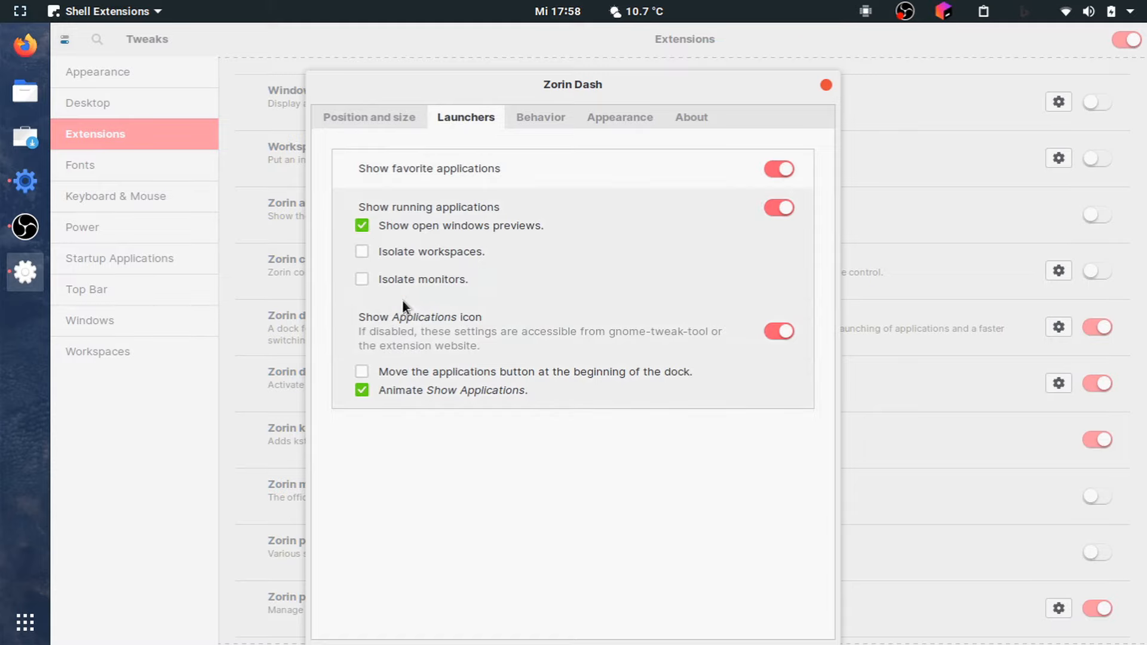
click(521, 117)
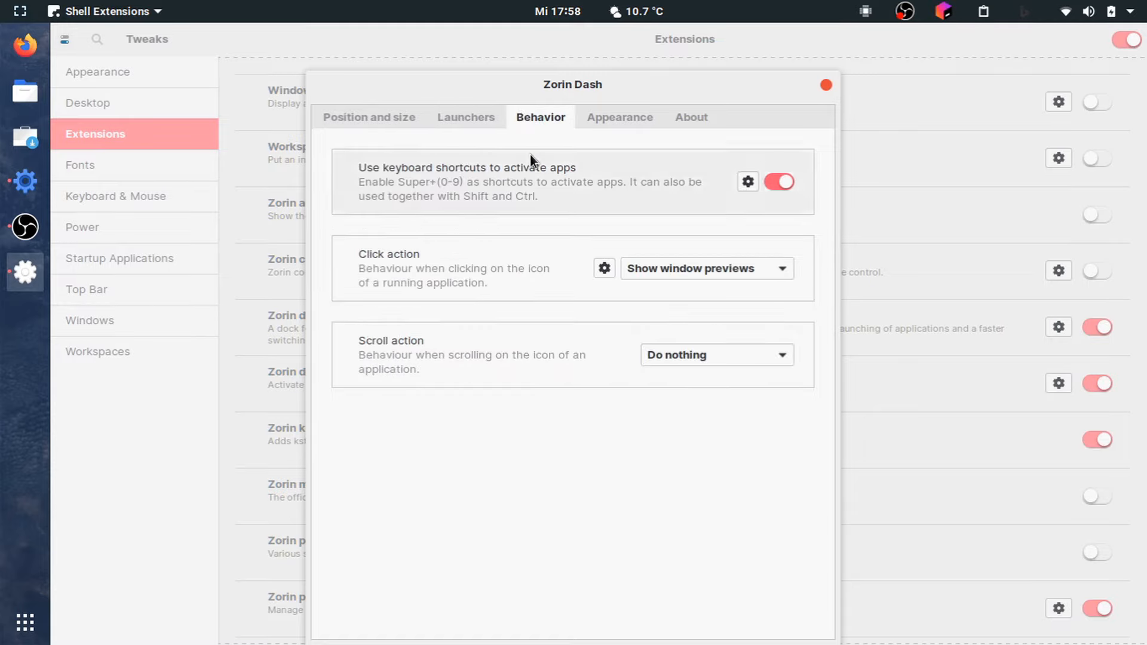
click(616, 116)
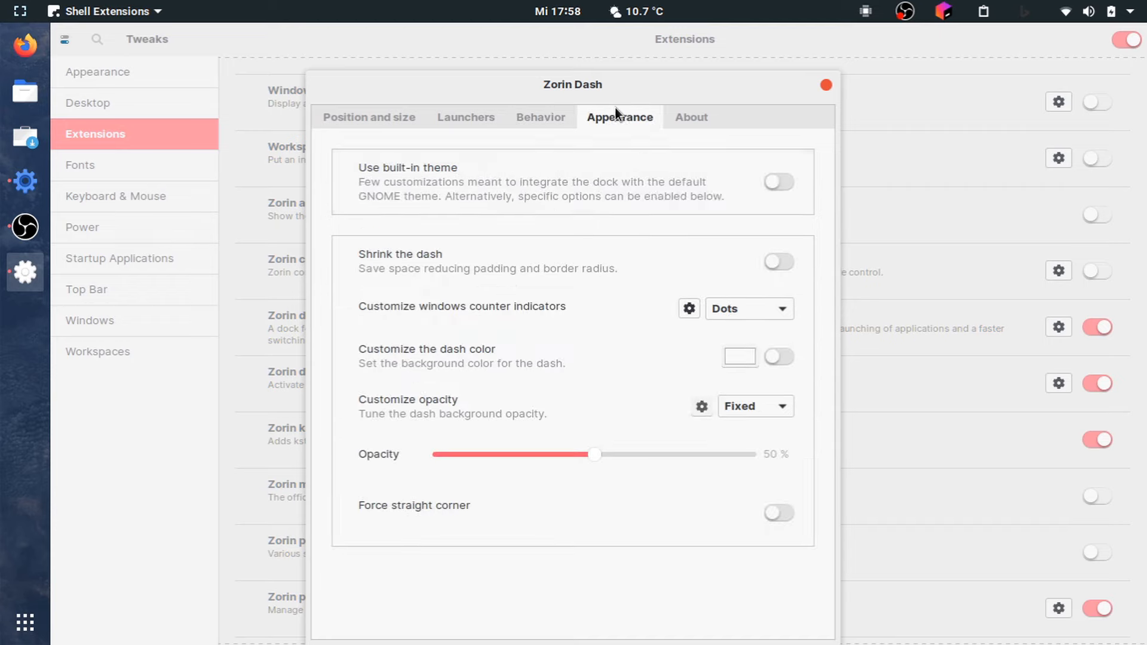
Try the built-in theme for Zorin dash.
click(787, 184)
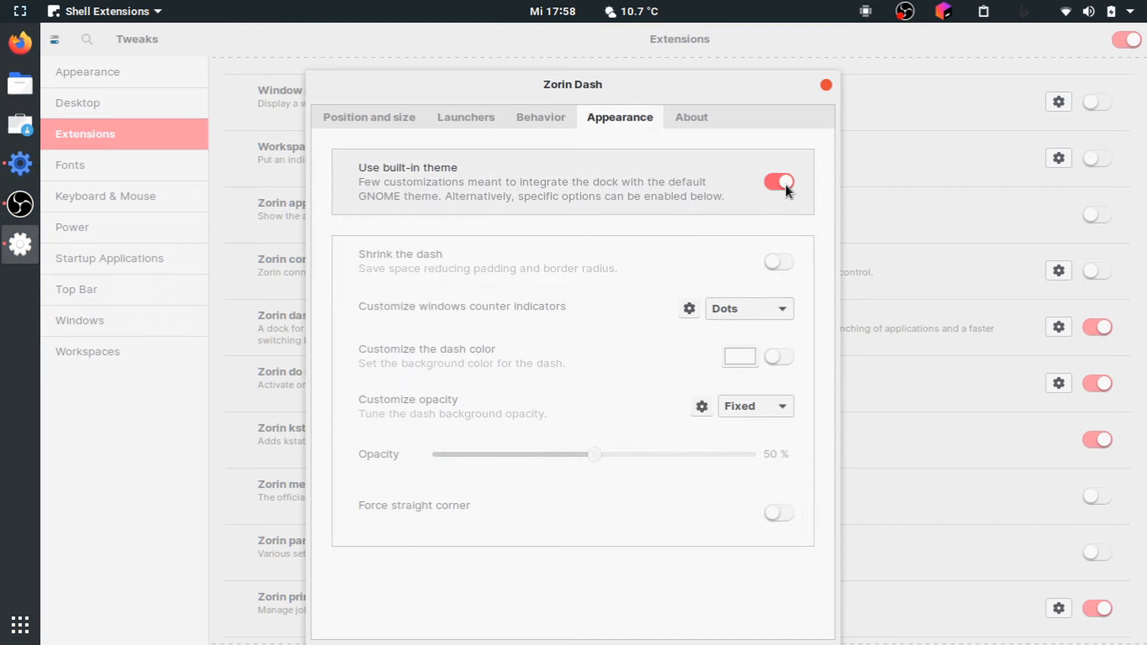
click(786, 184)
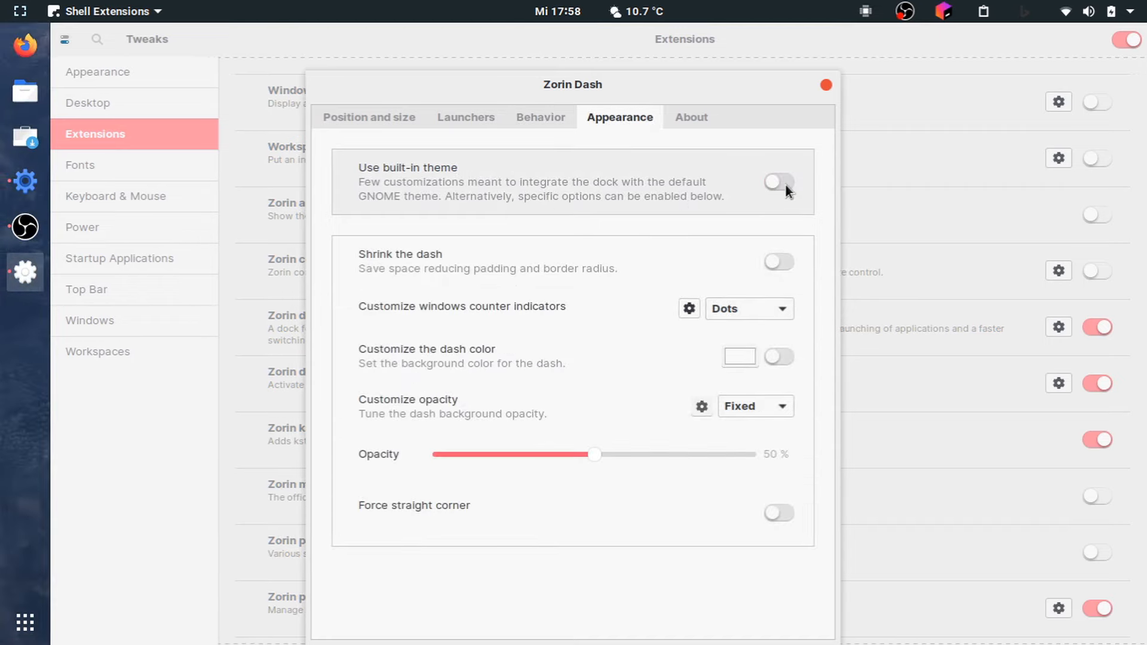
click(786, 185)
click(786, 184)
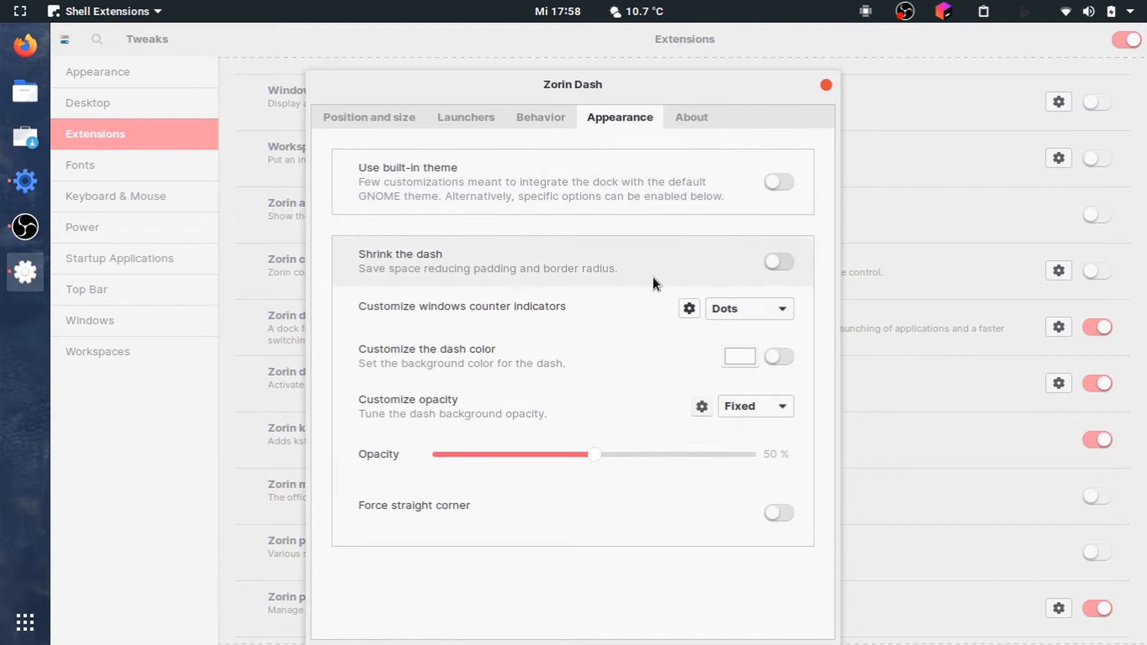
Enable shrinking the dash and set its windows counter indicators to Segmented.
click(770, 262)
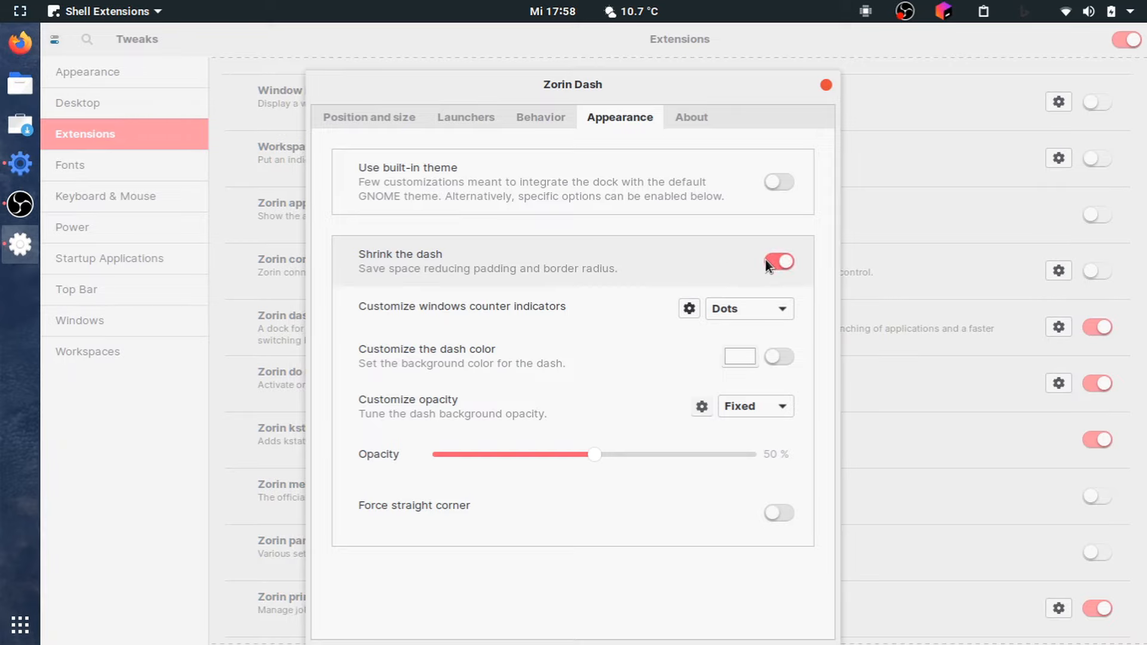
click(720, 310)
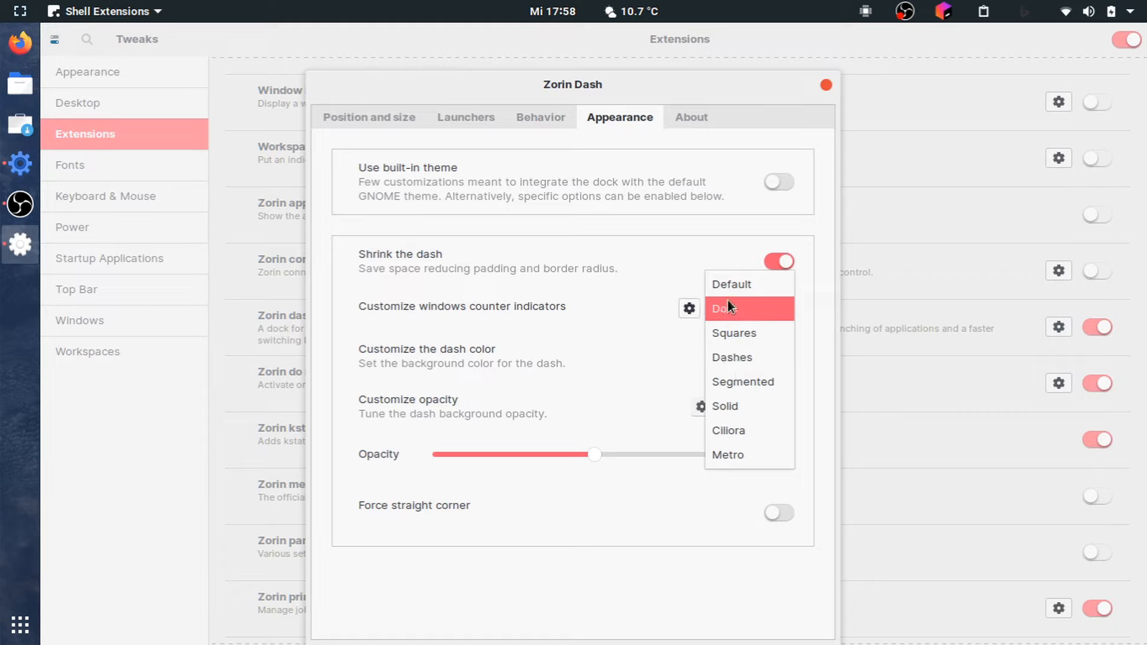
click(756, 384)
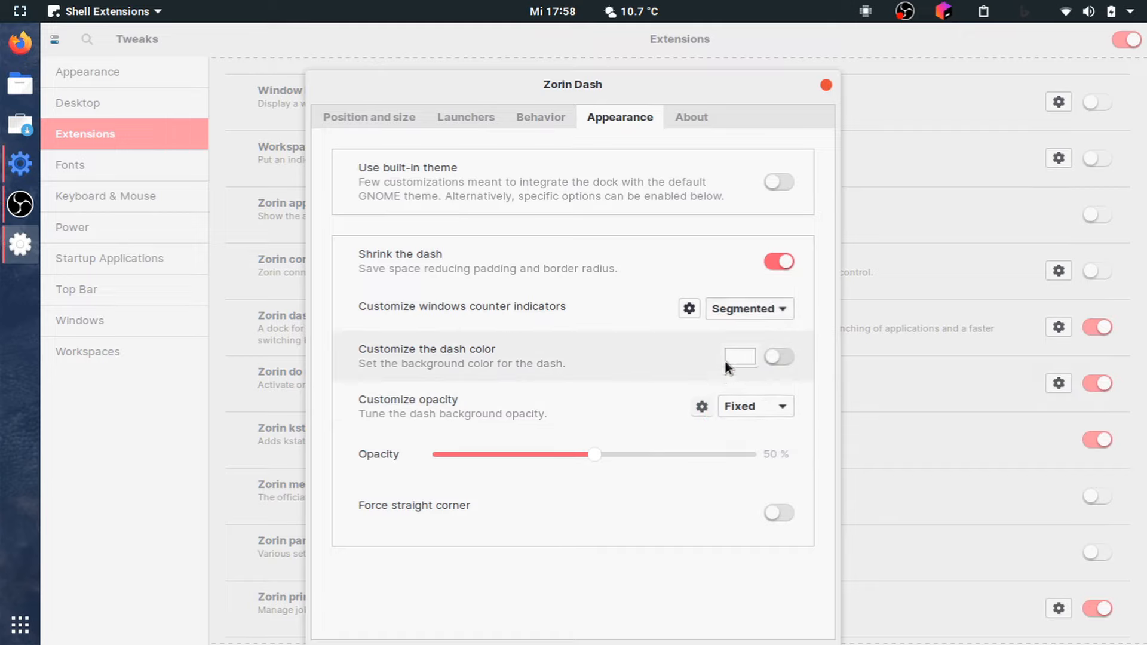
Try customizing the background color of the dash.
click(782, 363)
click(782, 363)
click(783, 363)
click(783, 363)
click(783, 363)
click(779, 358)
click(784, 357)
Set the dash opacity to Adaptive, enable custom minimum and maximum values with a reduced minimum opacity, and close the Zorin dash settings.
click(756, 410)
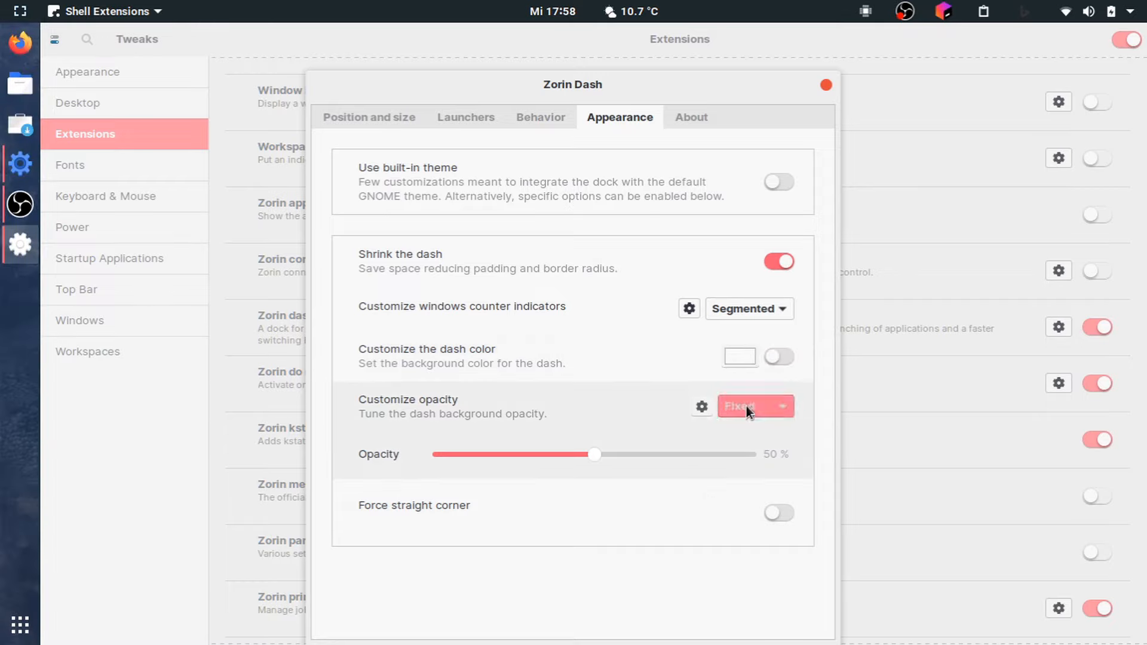
click(746, 431)
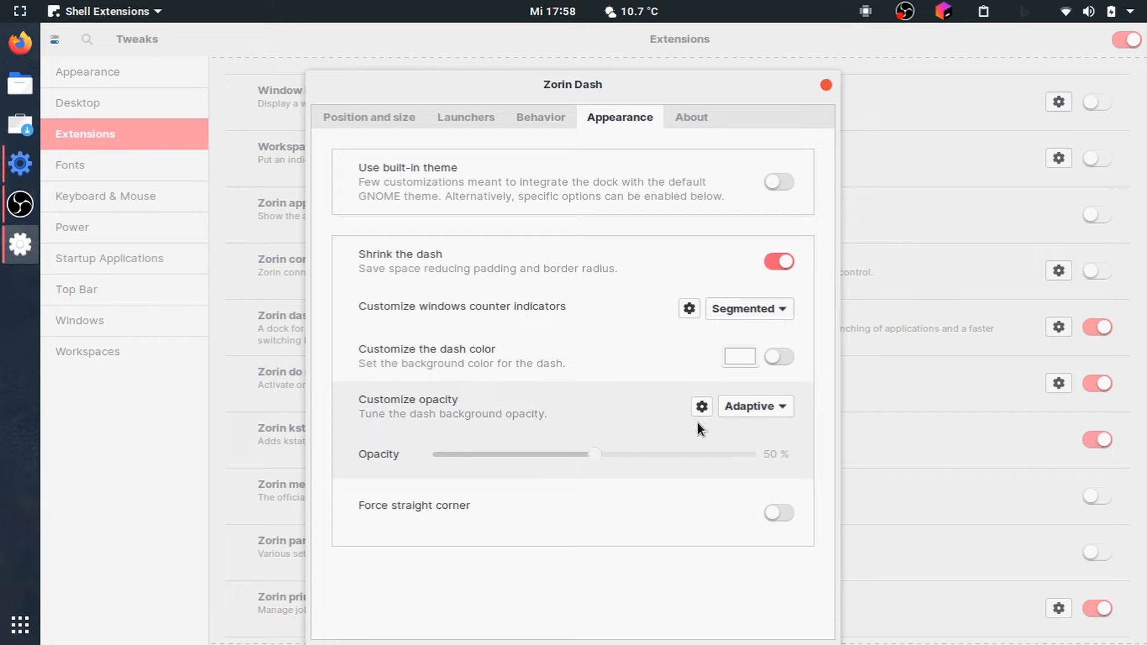
click(702, 405)
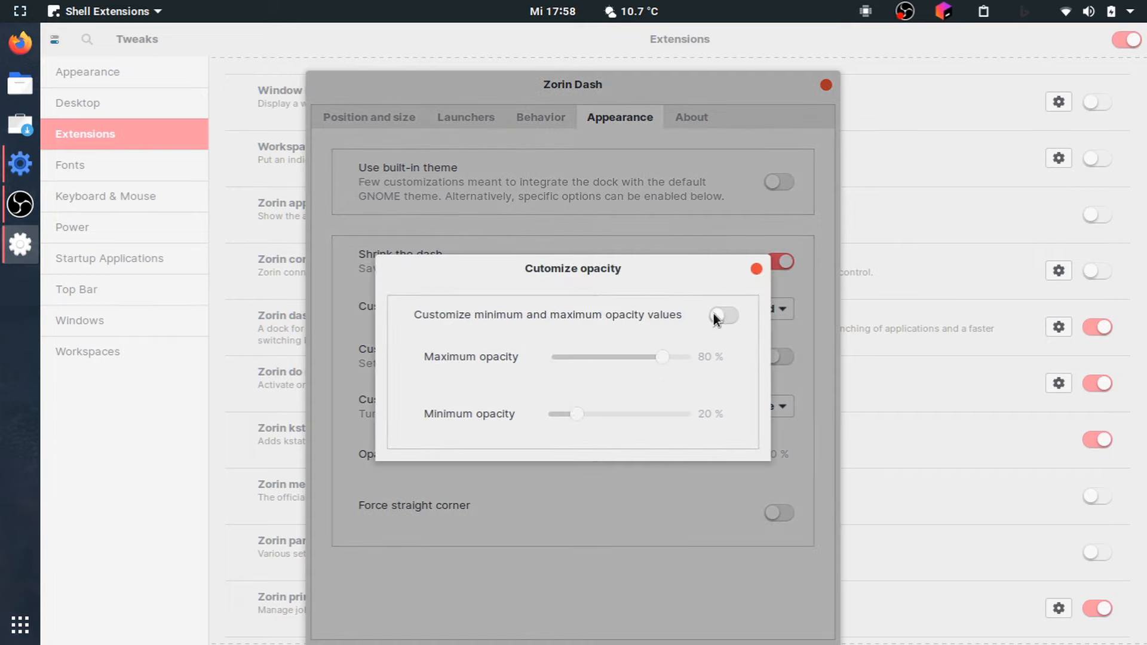
click(717, 315)
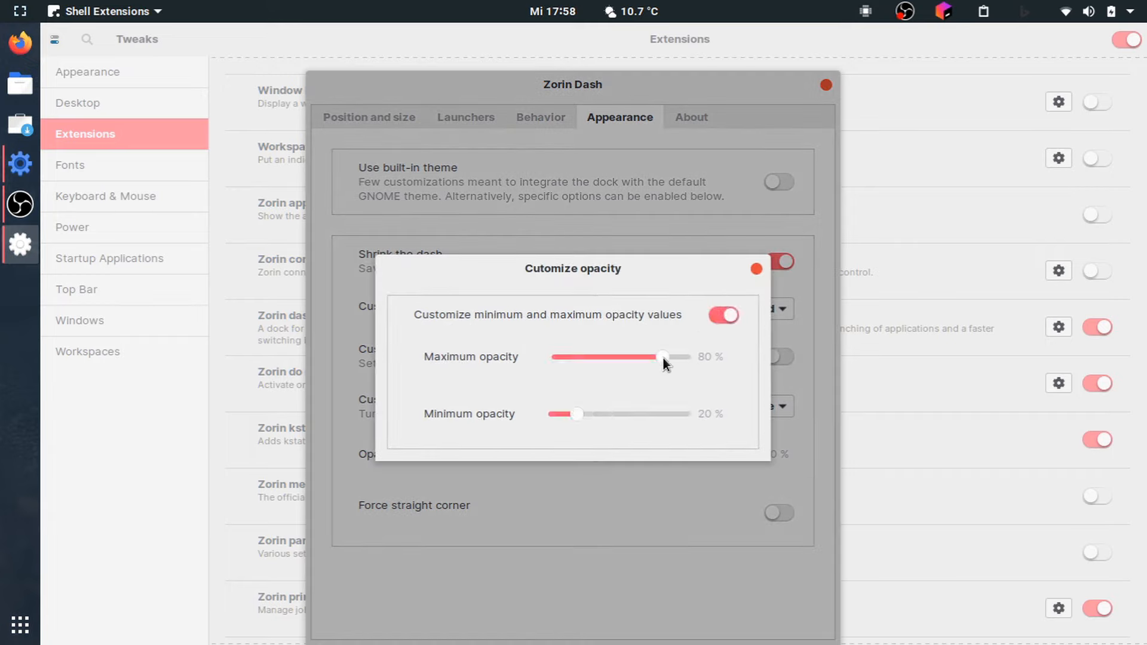
click(753, 270)
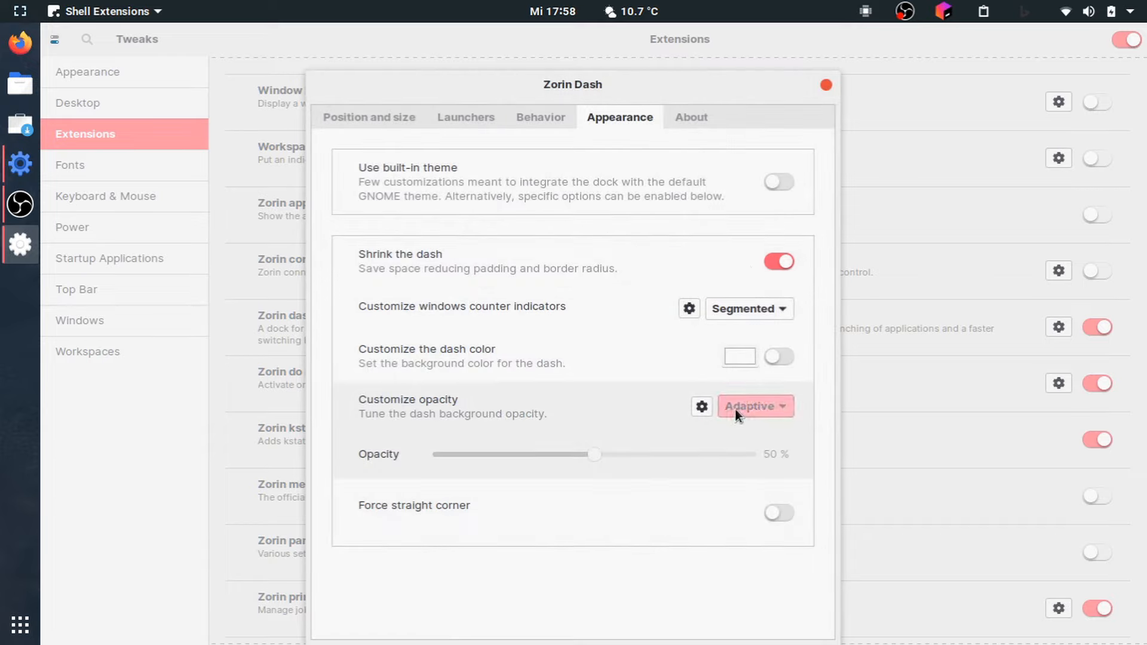
click(698, 409)
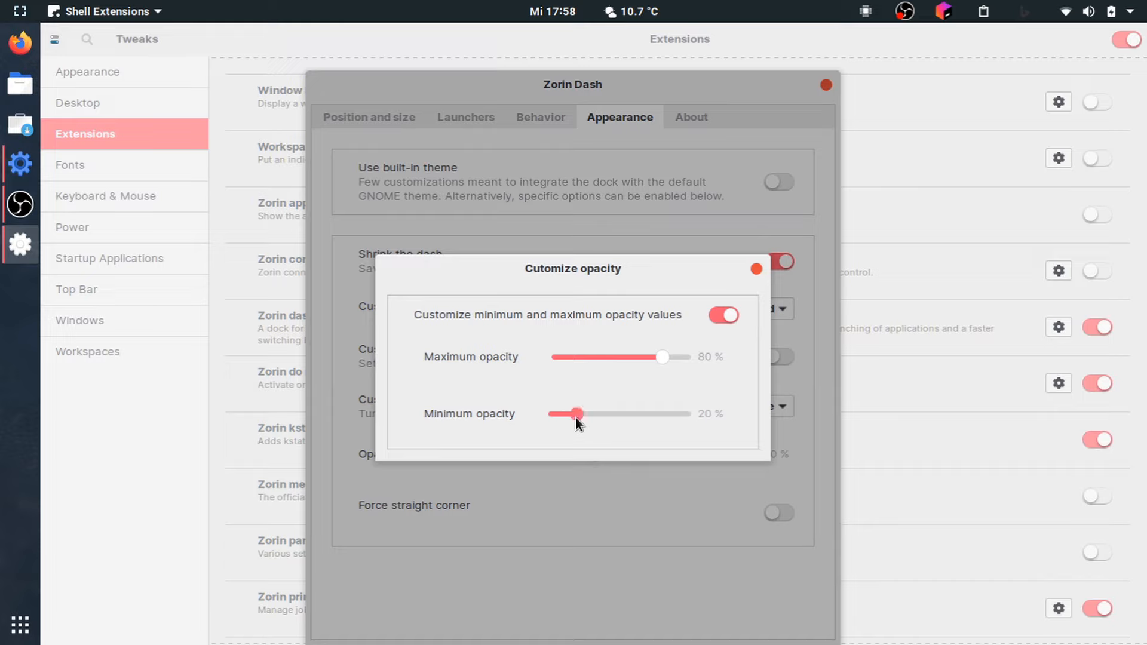
drag(576, 417, 562, 417)
click(755, 268)
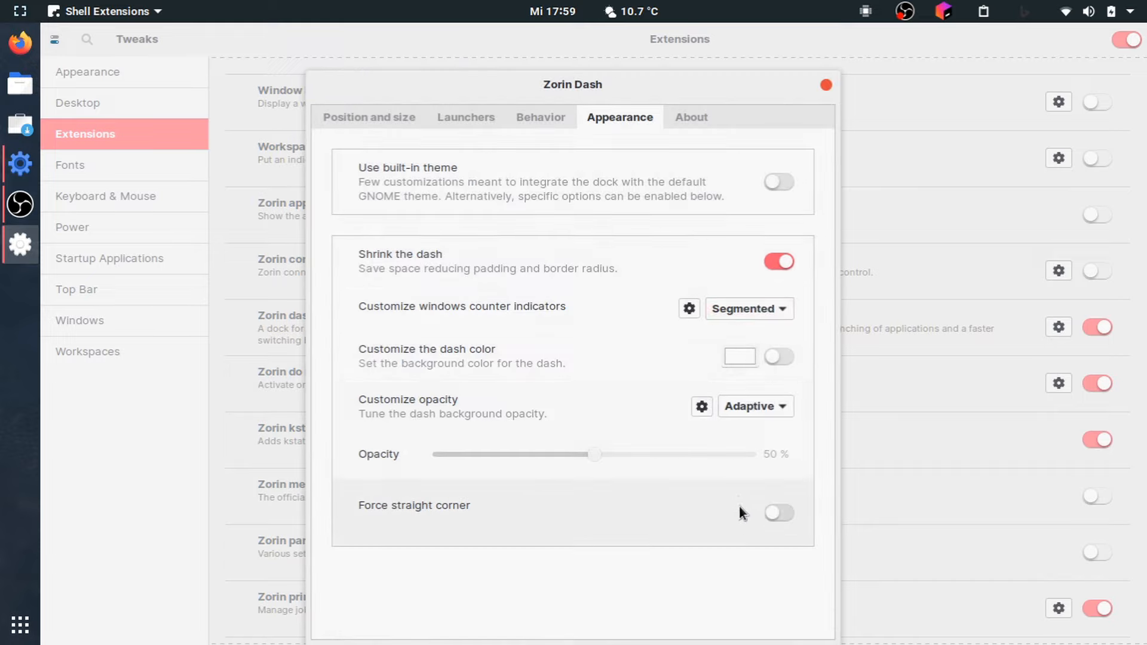
click(826, 85)
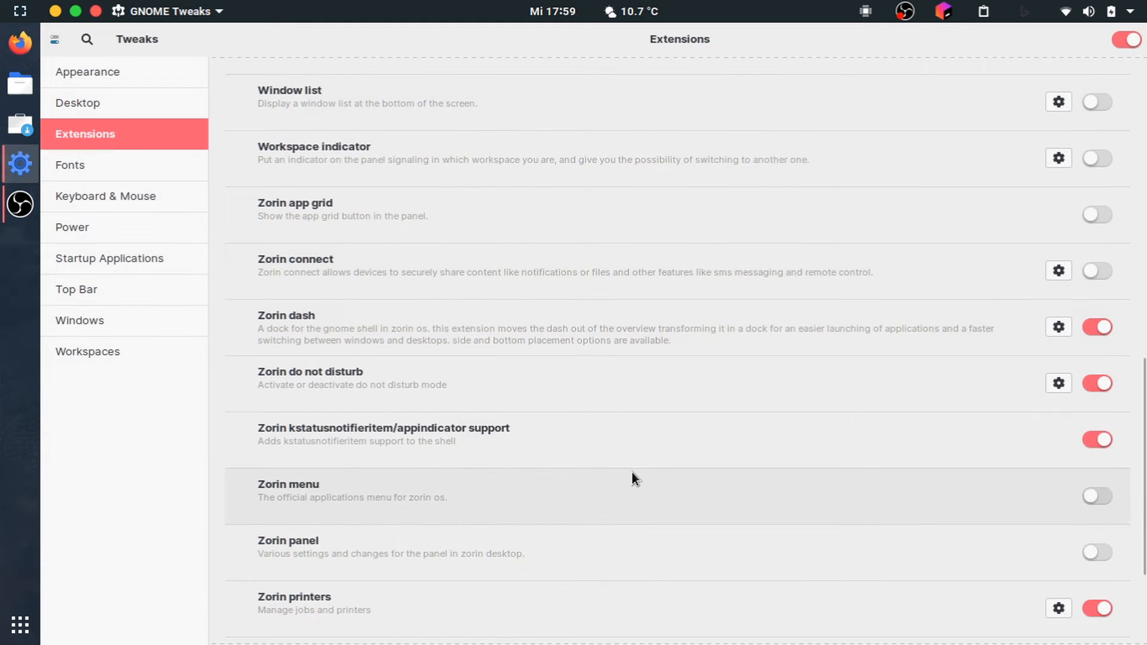
In the Fonts settings of Tweaks, reduce the scaling factor to 0,93.
scroll(632, 472, down, 1)
scroll(632, 472, down, 5)
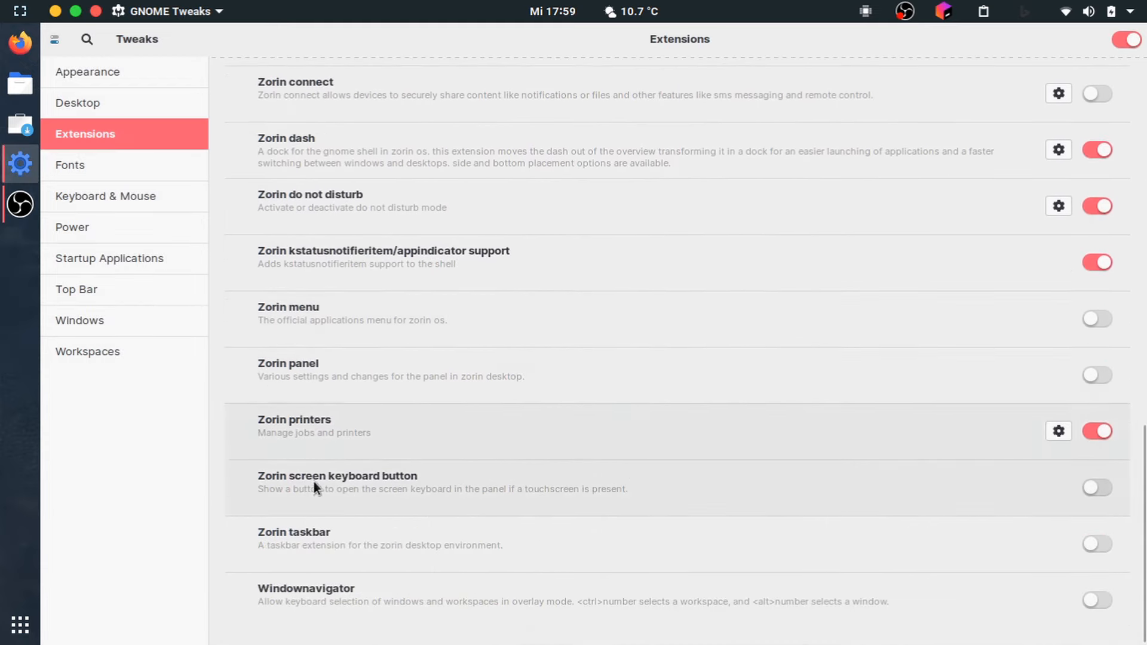
click(102, 176)
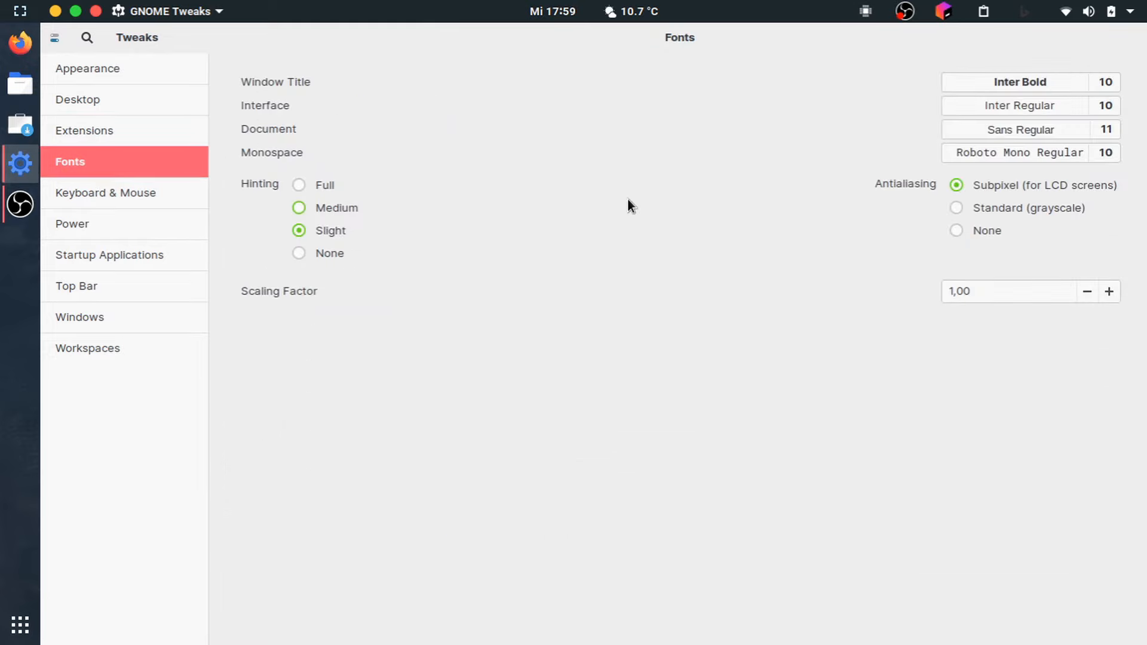
click(1093, 295)
click(1092, 296)
click(1092, 296)
click(1092, 295)
click(1092, 296)
click(1093, 296)
click(1093, 296)
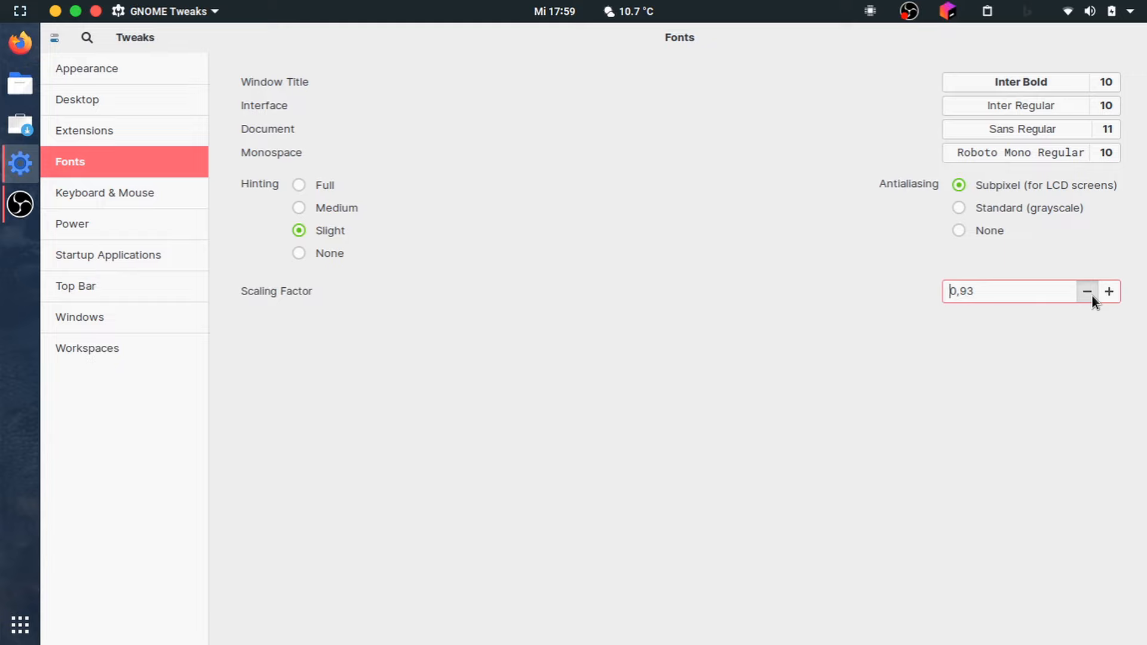
click(1093, 296)
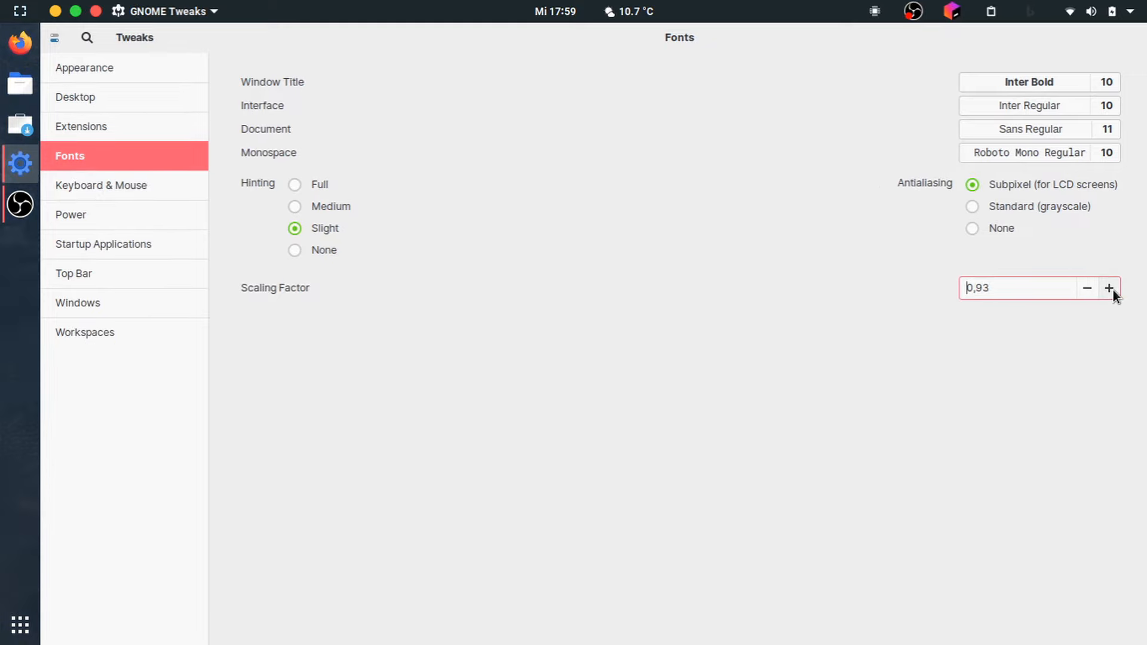
Raise the font scaling factor to 0,95.
click(1109, 288)
click(1109, 288)
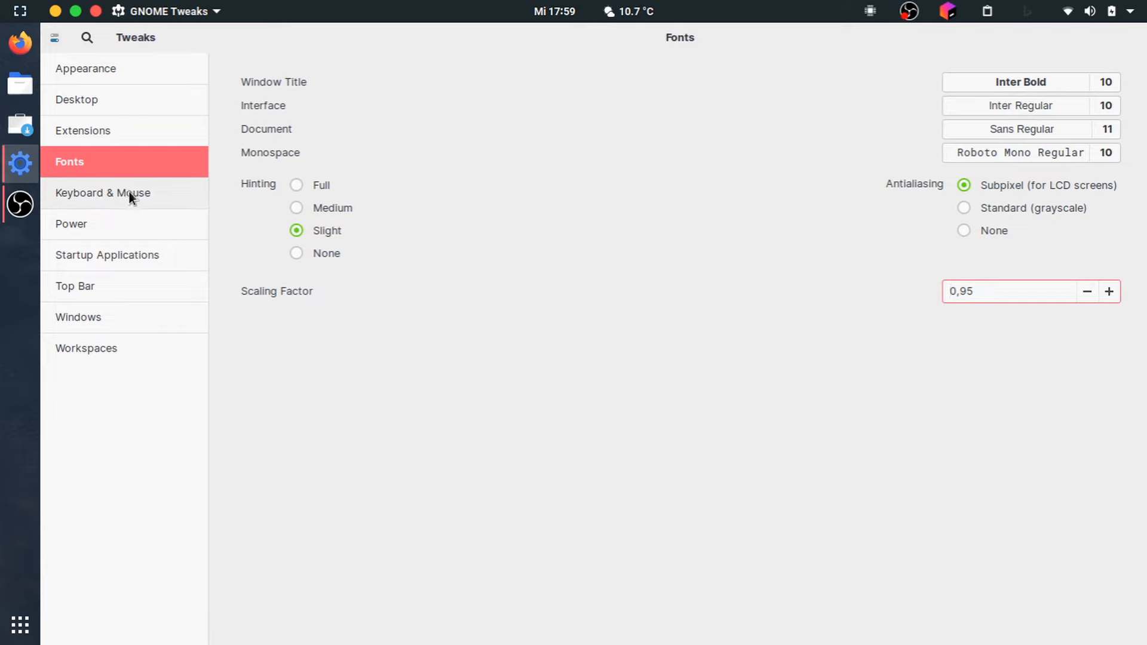
Look over the Keyboard & Mouse and Power settings, and remove JetBrains Toolbox from the startup applications.
click(96, 196)
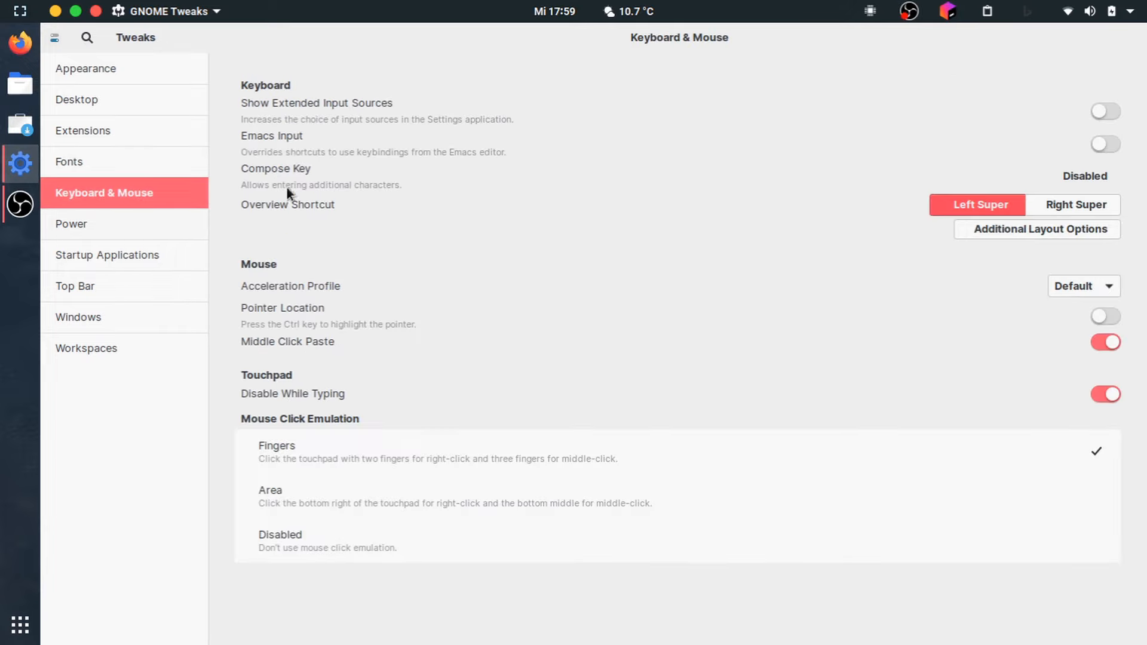
click(121, 227)
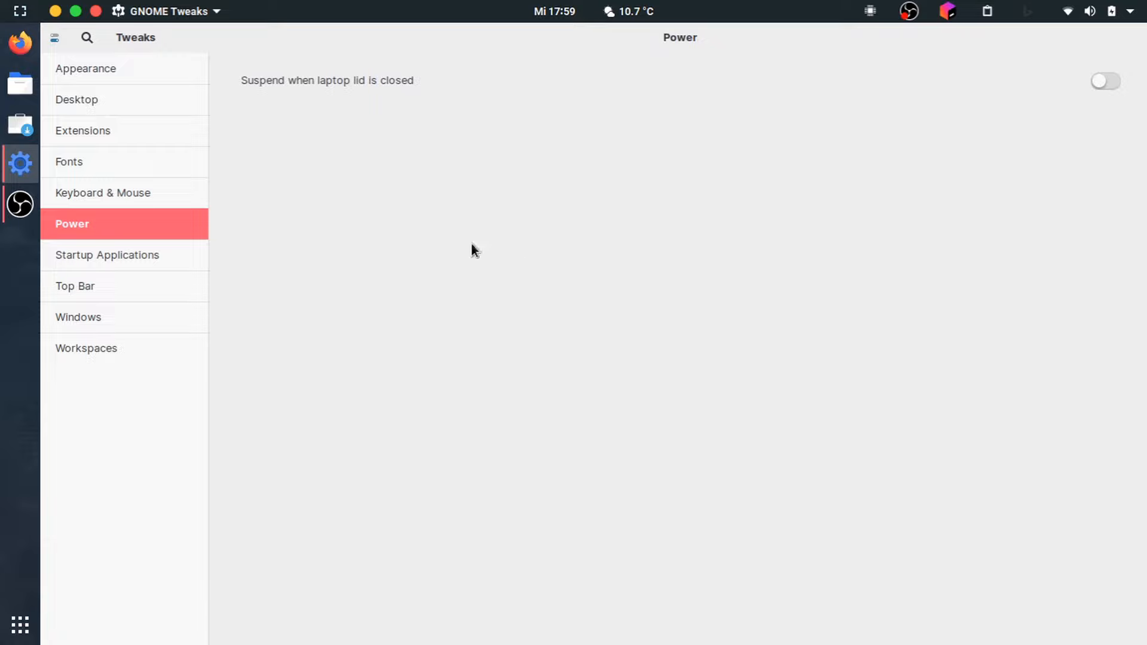
click(154, 250)
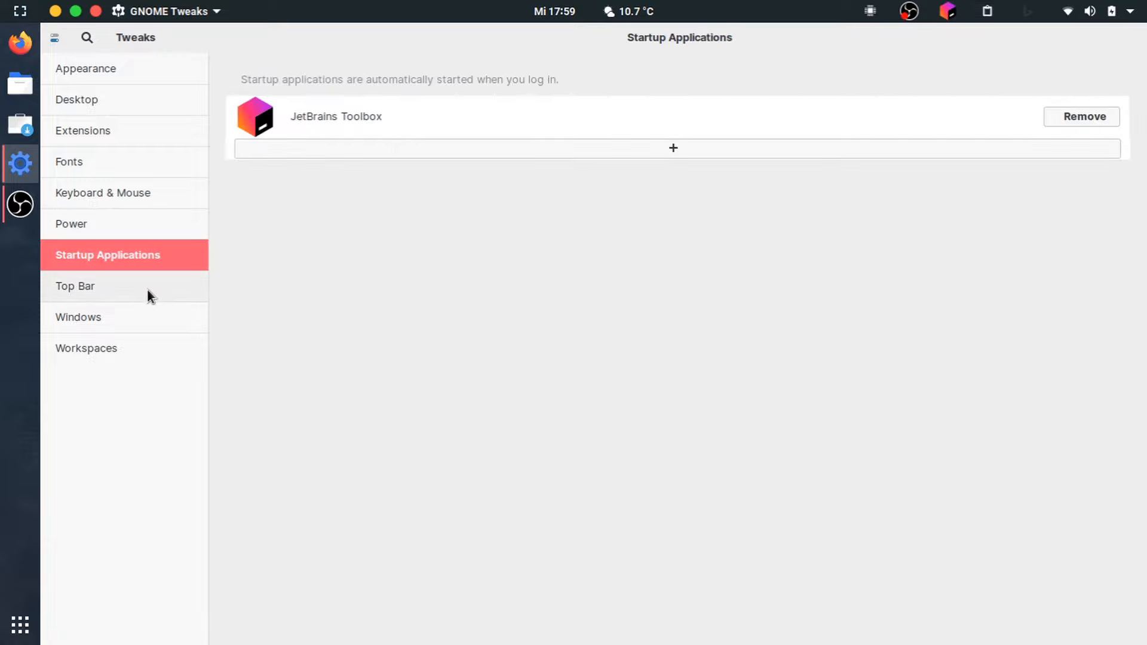
click(1068, 110)
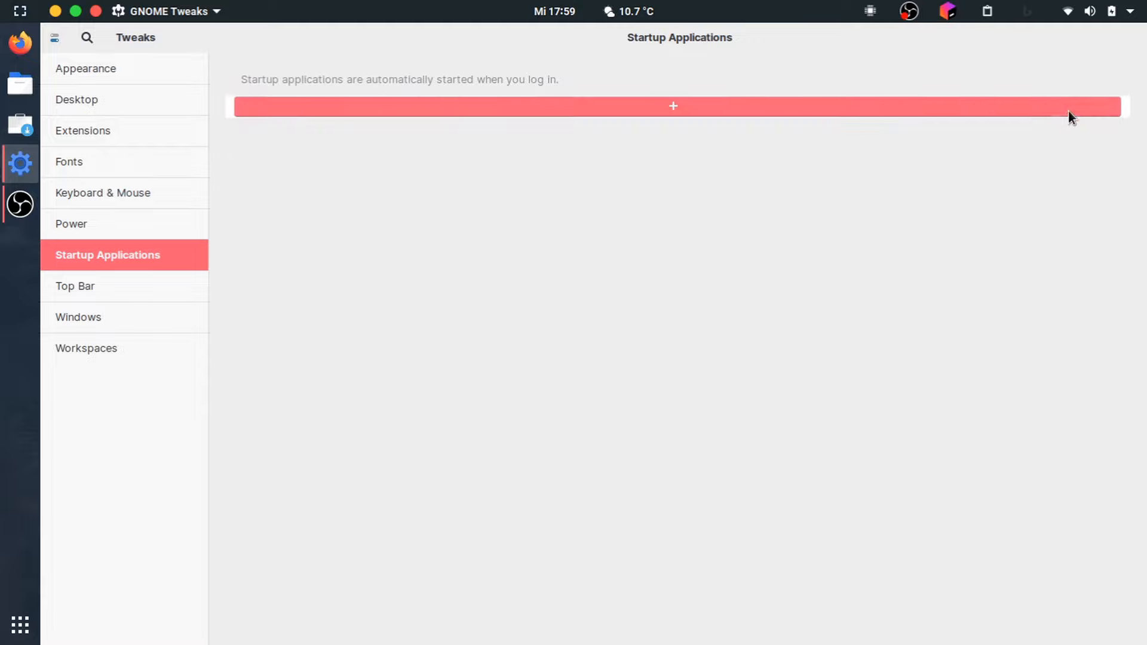
Enable the battery percentage and the clock's date in the Top Bar settings.
click(81, 290)
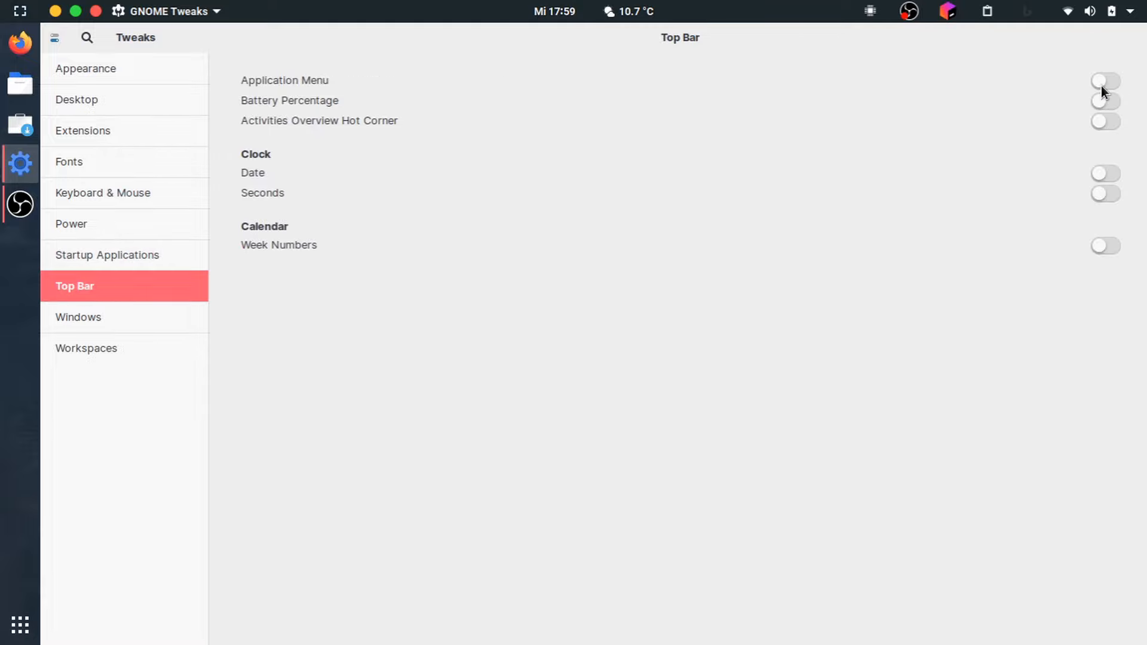
click(1105, 103)
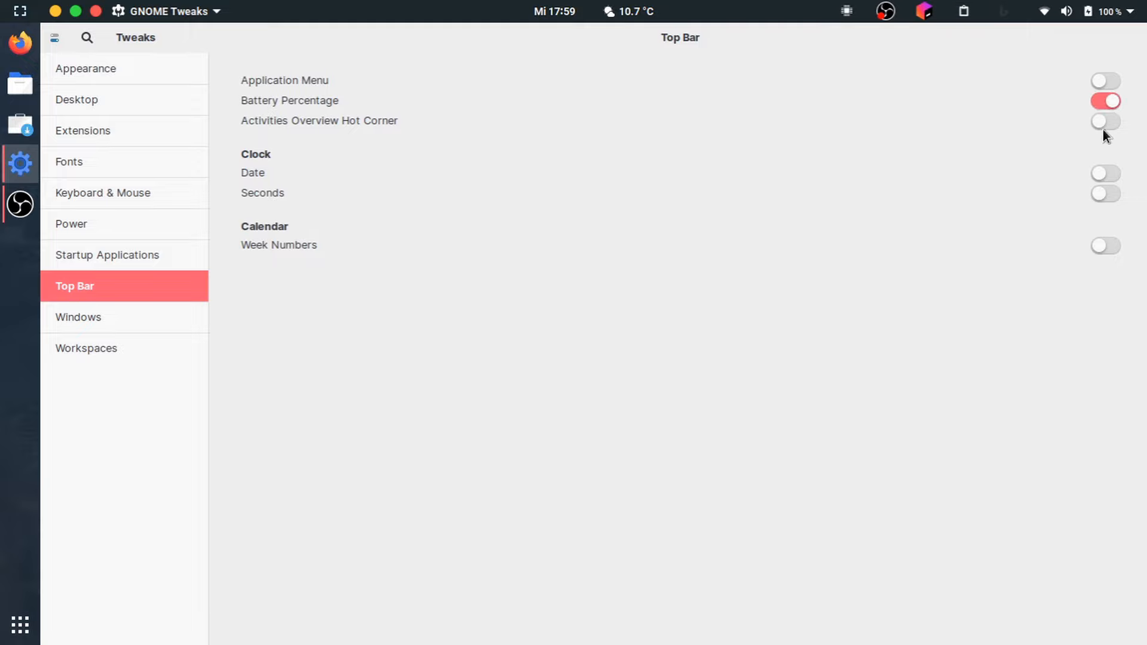
click(1106, 173)
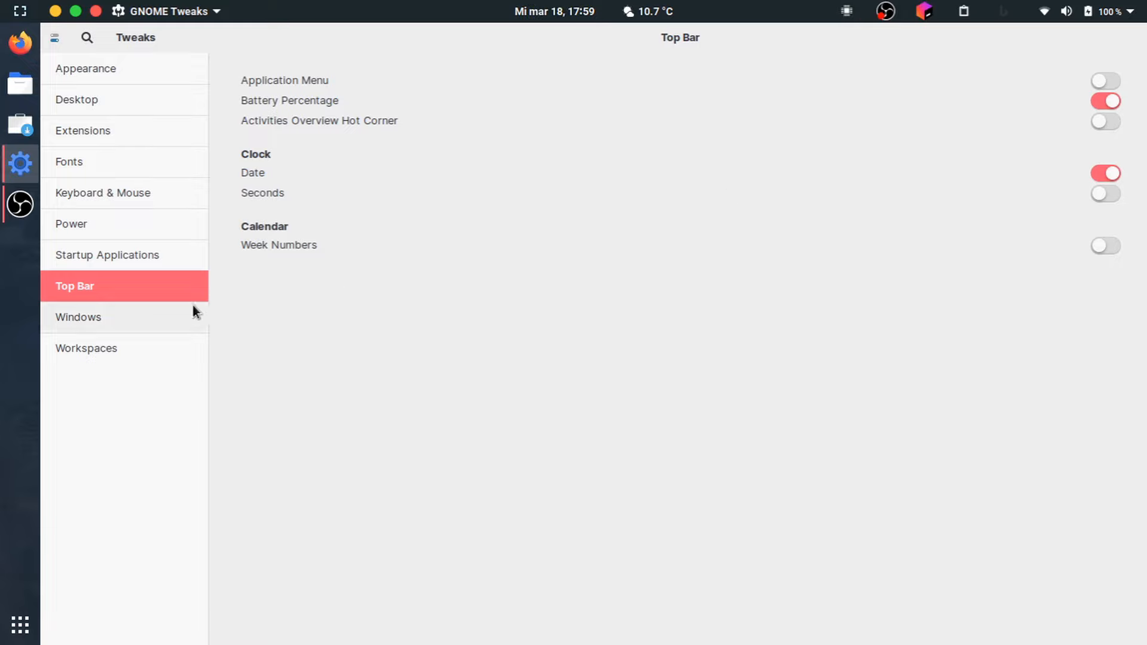
Set the titlebar buttons' placement to Left and close Tweaks after checking the Workspaces settings.
click(160, 310)
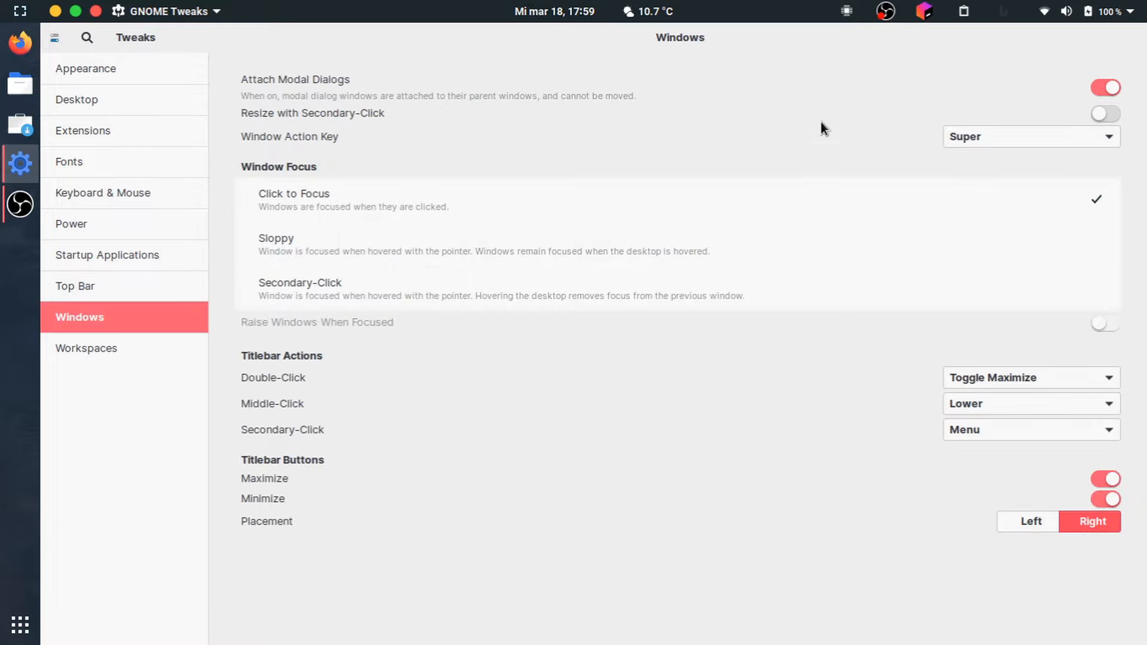
click(1024, 522)
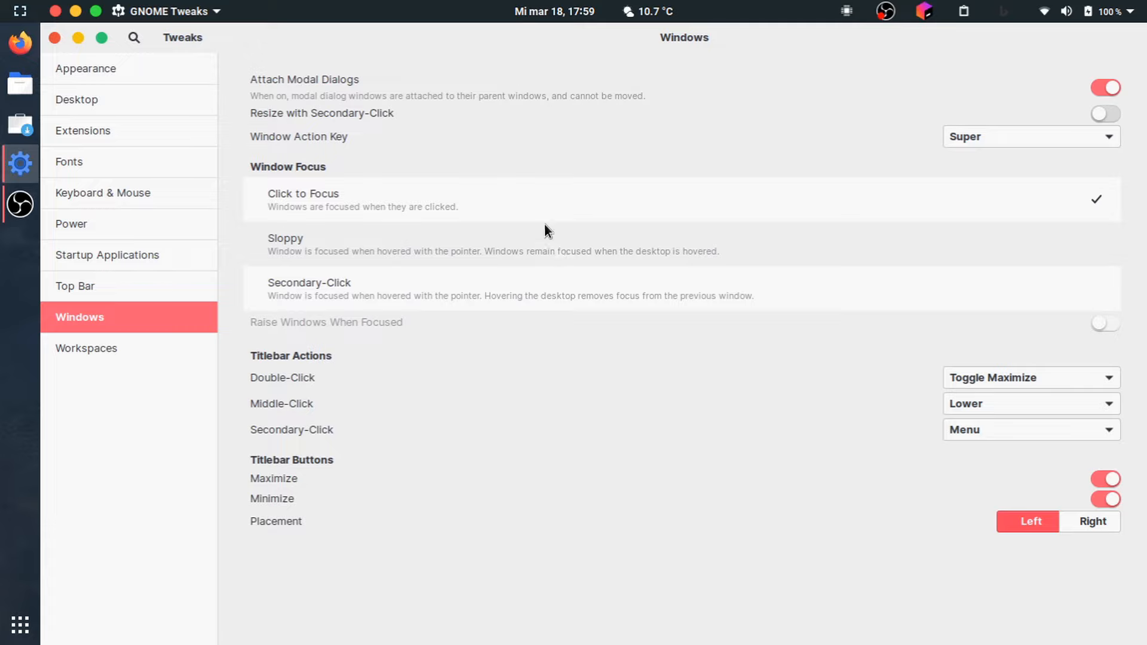
click(159, 356)
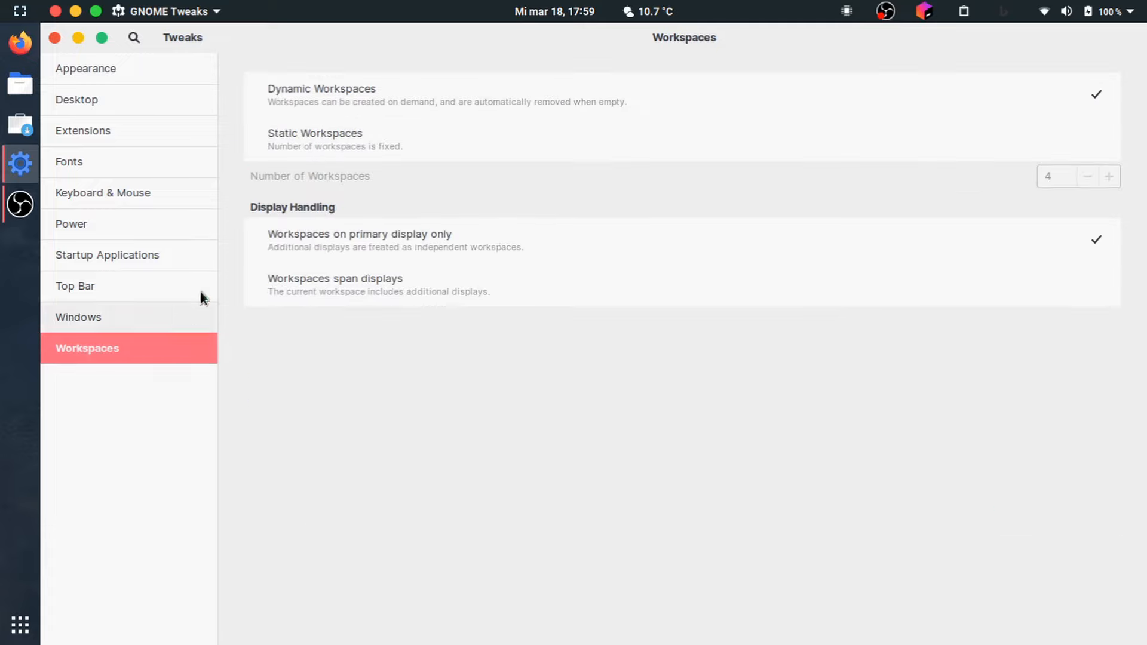
click(55, 39)
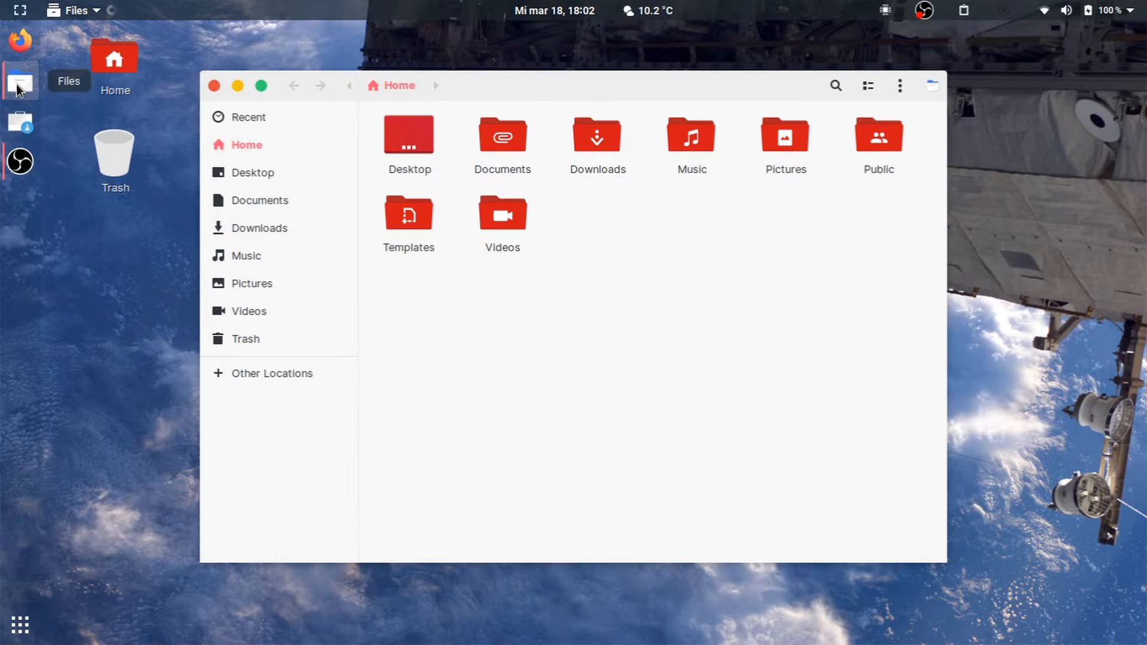
Test moving and closing the Files window, and browse the pages of the applications overview.
drag(447, 84, 540, 82)
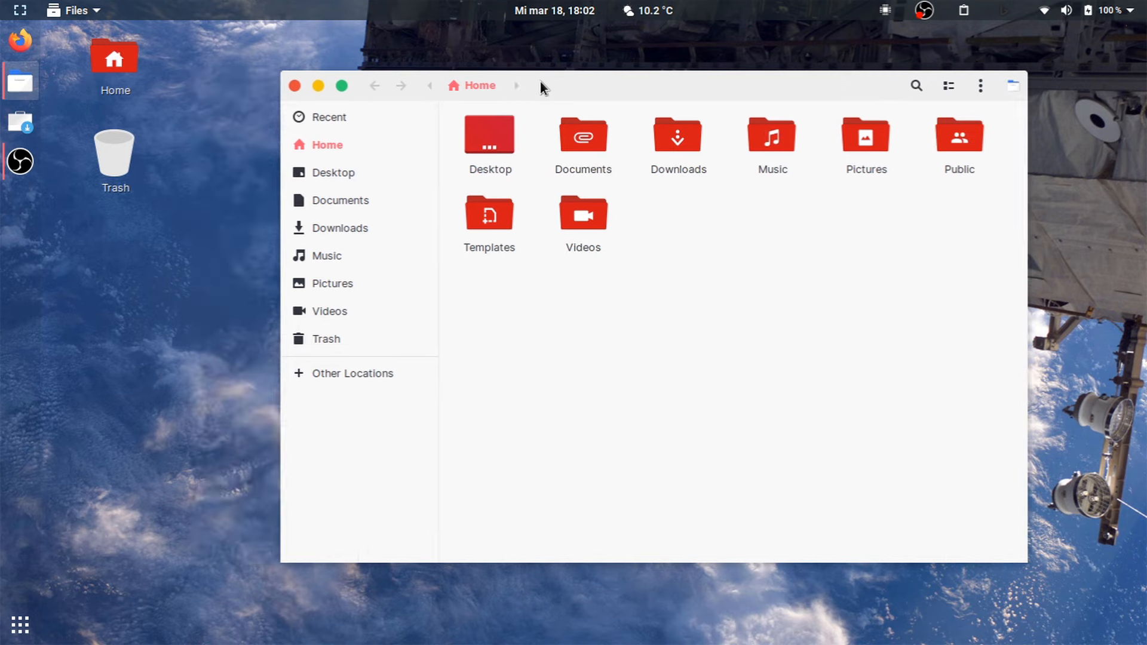
click(296, 87)
click(18, 633)
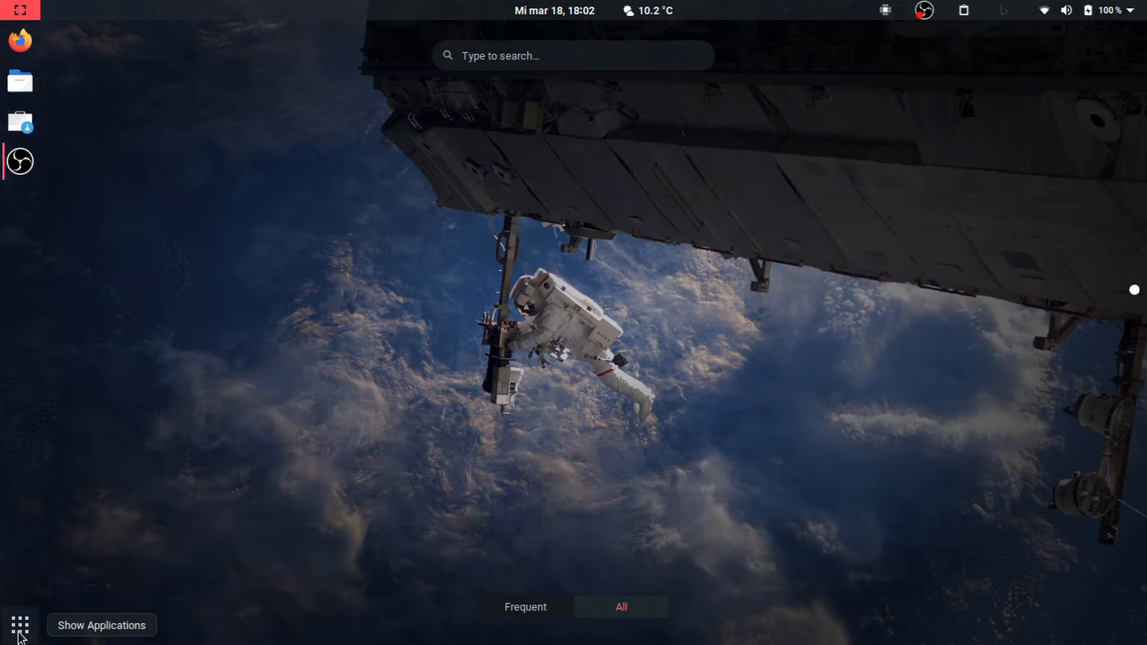
scroll(361, 411, down, 3)
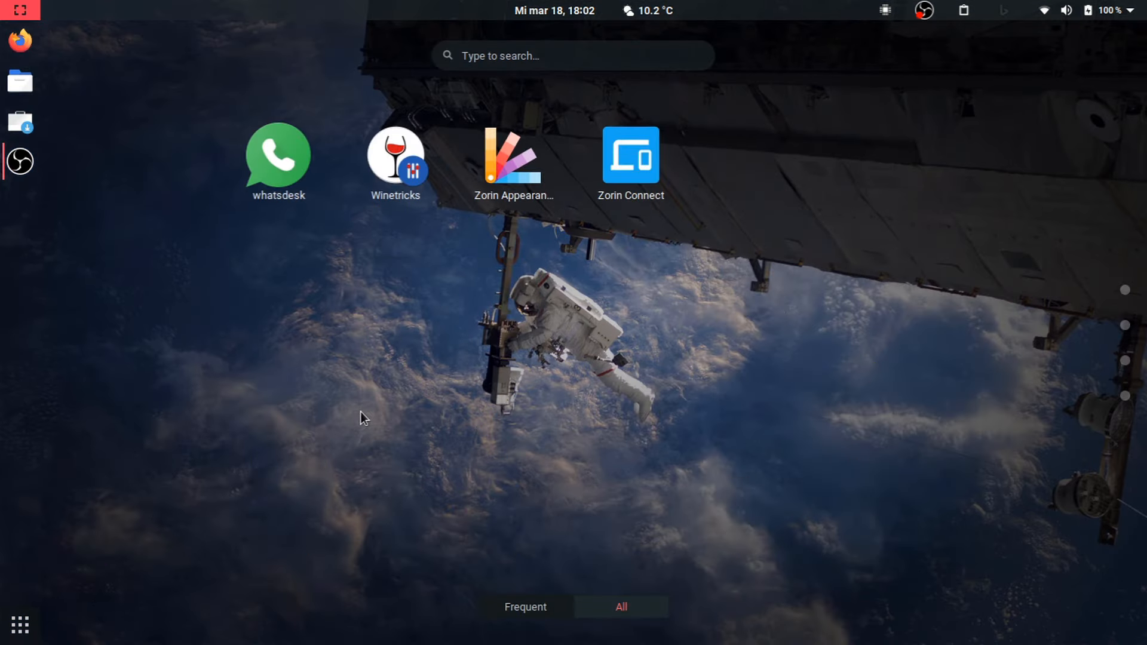
scroll(360, 411, up, 3)
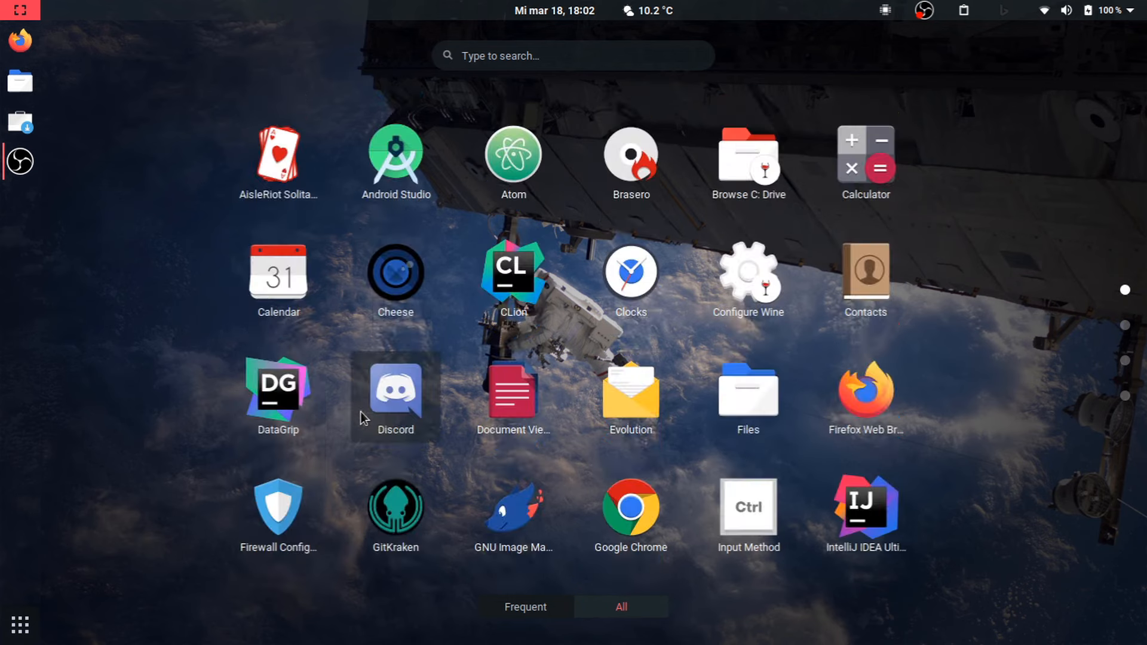
click(1125, 396)
click(1125, 361)
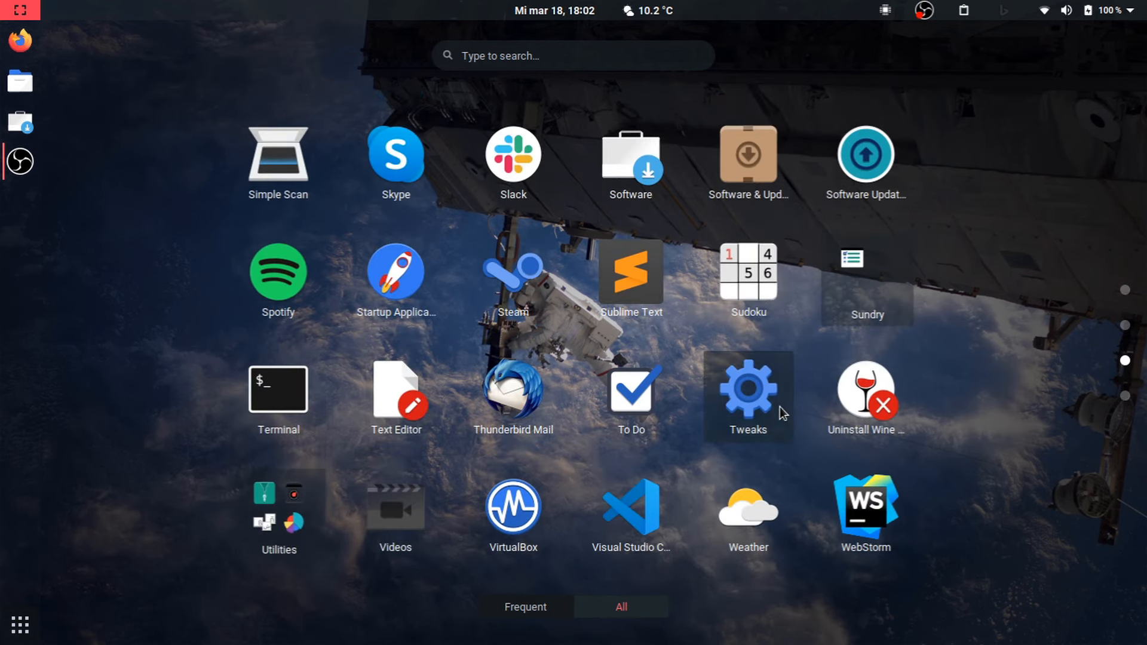
Open Tweaks and set the Bing wallpaper changer extension's indicator icon to bing-light.
click(754, 396)
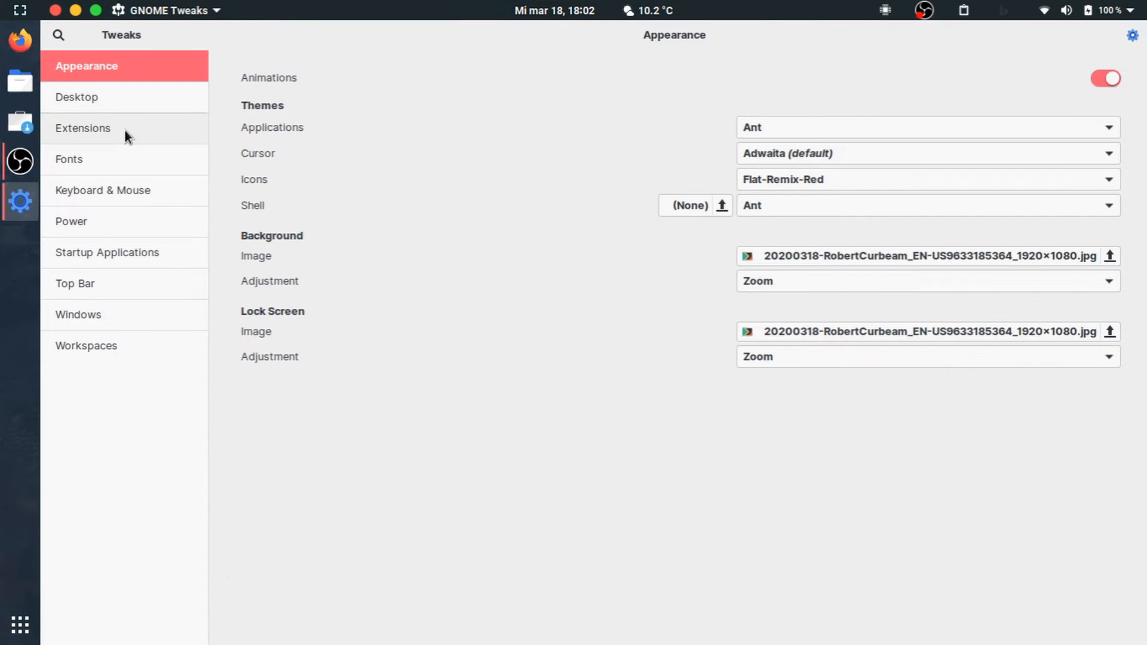
click(124, 130)
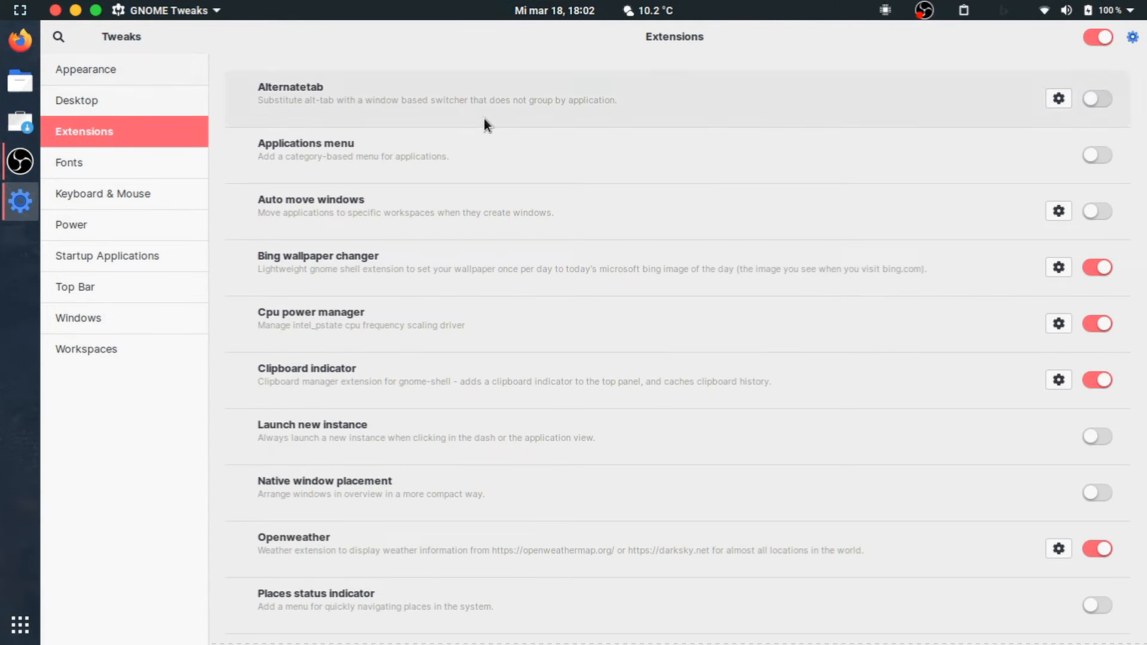
click(1060, 273)
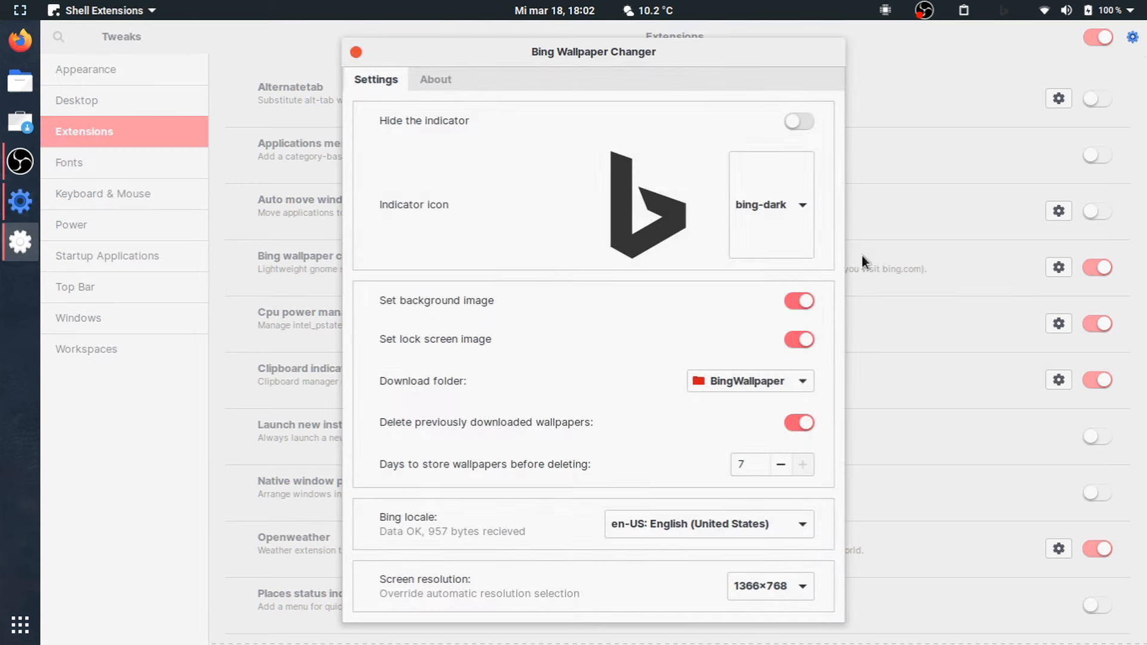
click(767, 206)
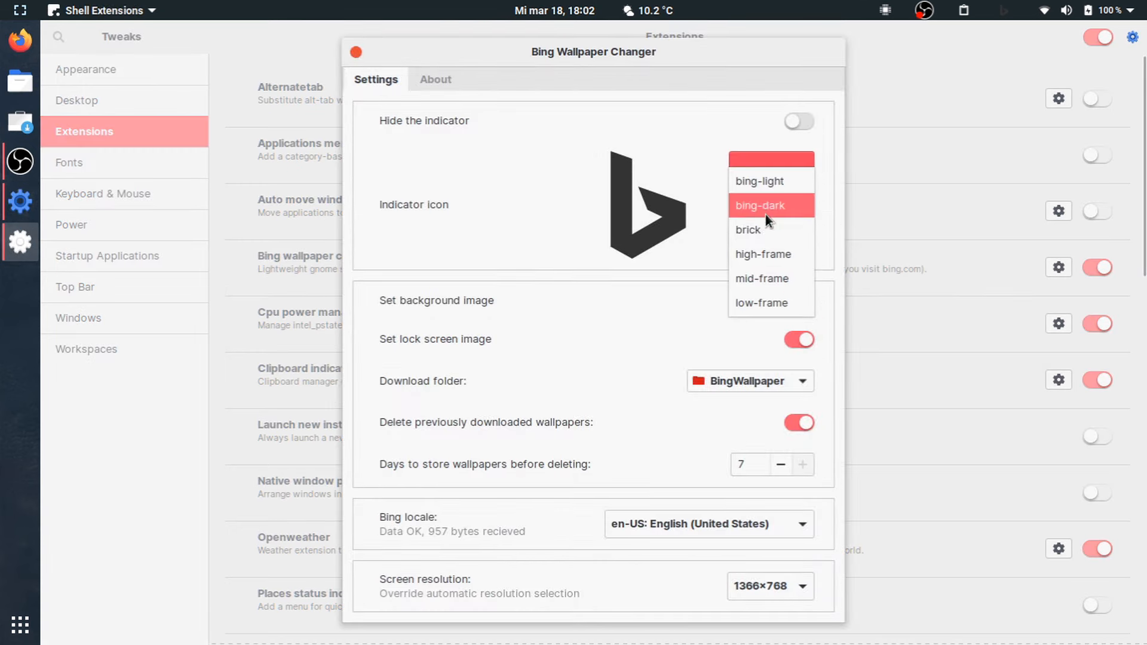
click(759, 182)
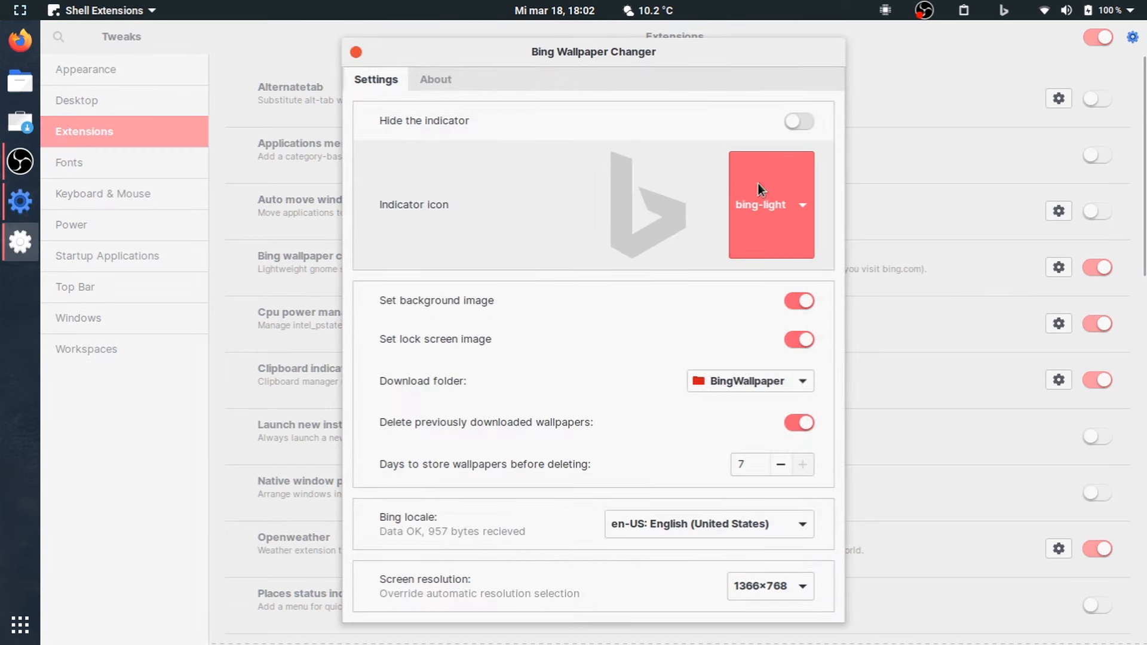
click(355, 53)
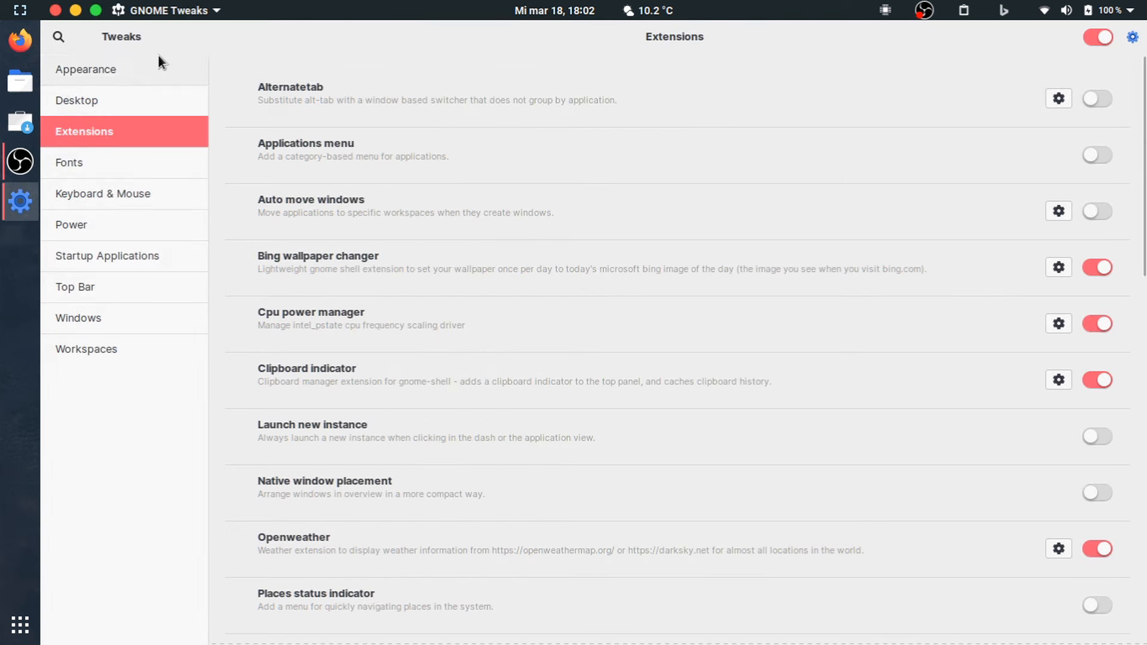
click(75, 11)
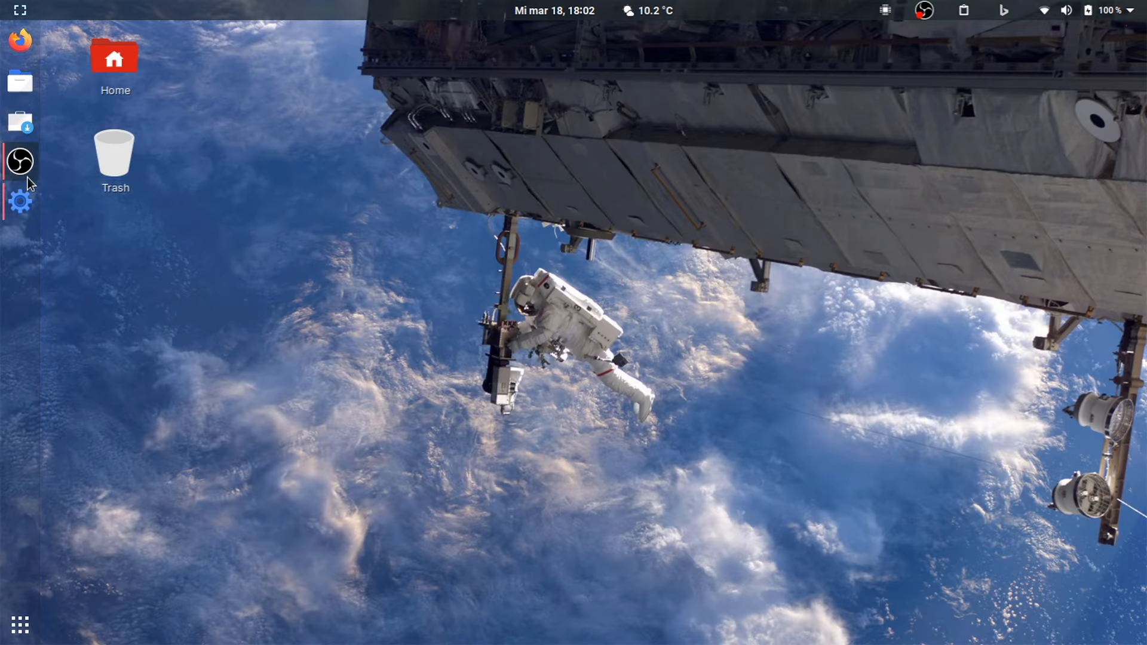
click(23, 203)
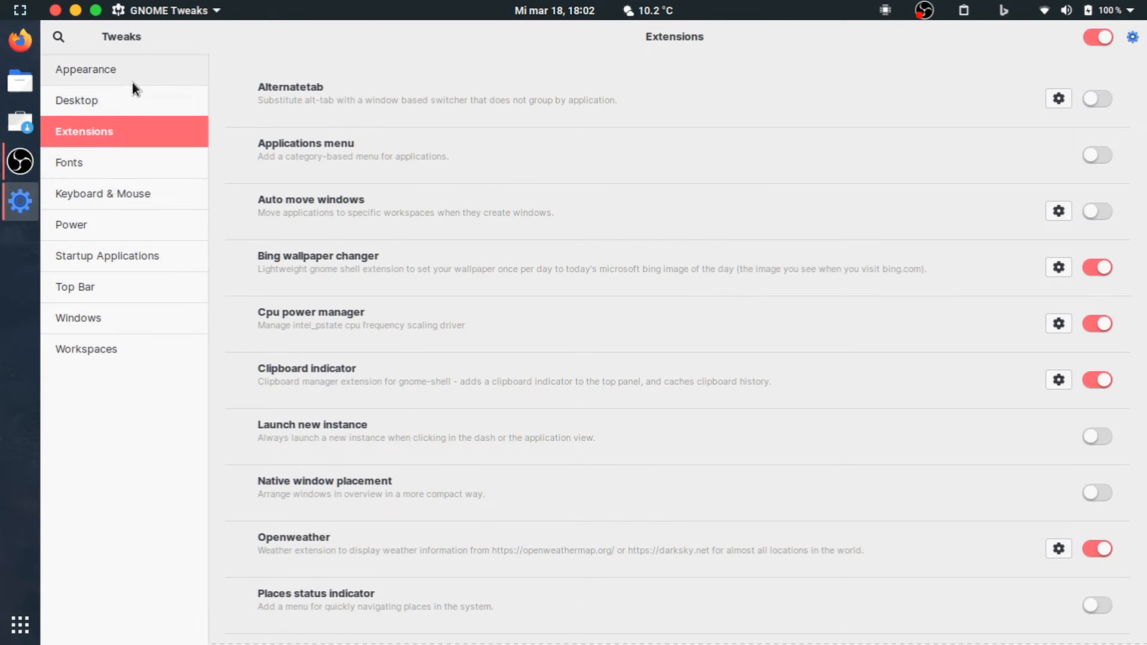
In the Appearance settings, try the Ant-Bloody and Ant-Dracula application themes and switch back to Ant.
click(132, 77)
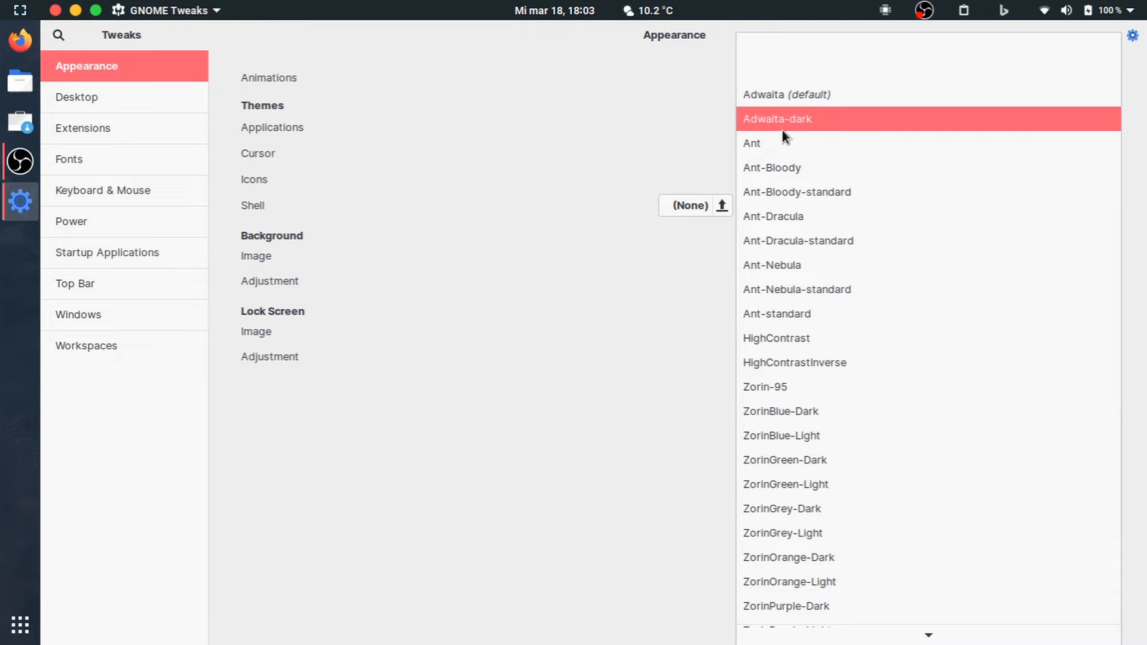
click(772, 167)
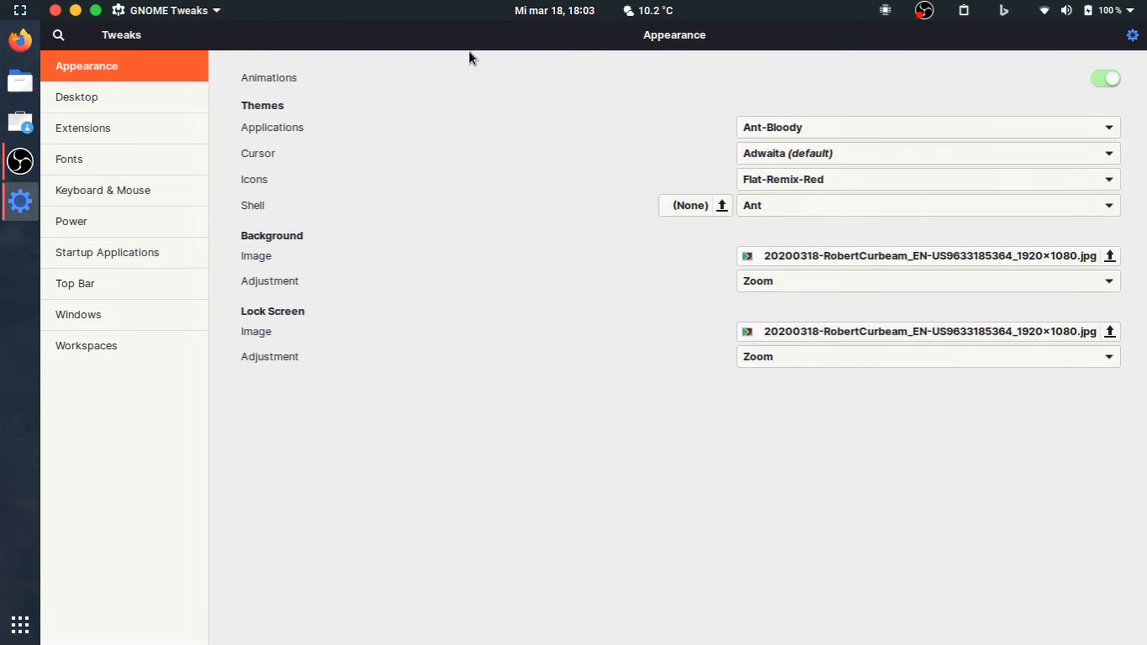
click(761, 123)
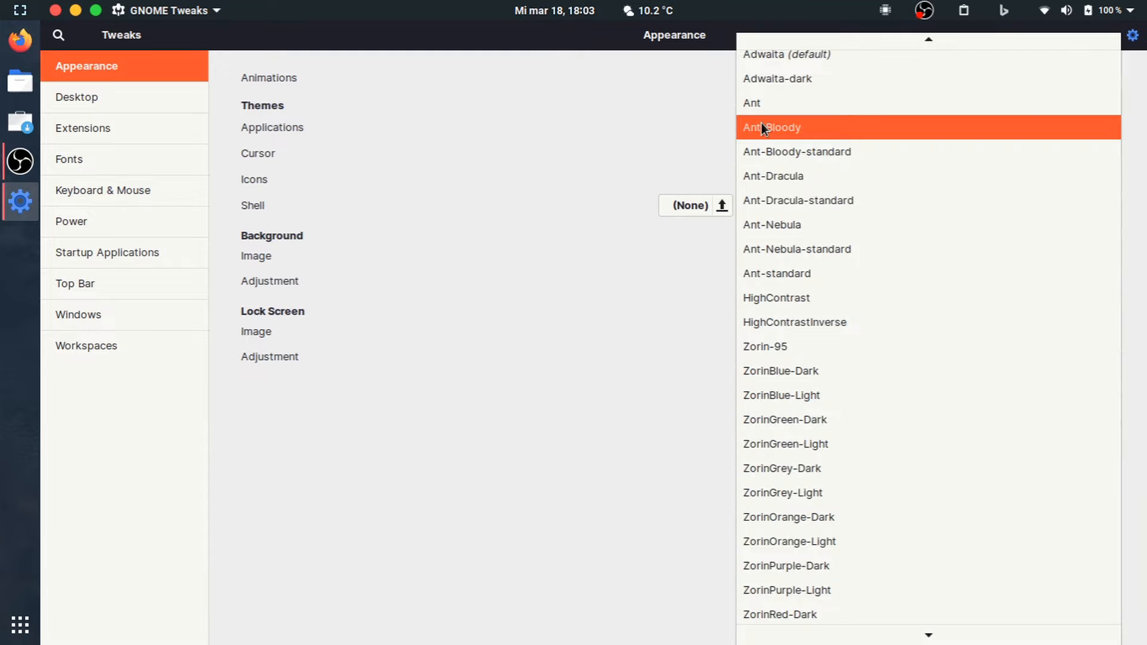
click(761, 174)
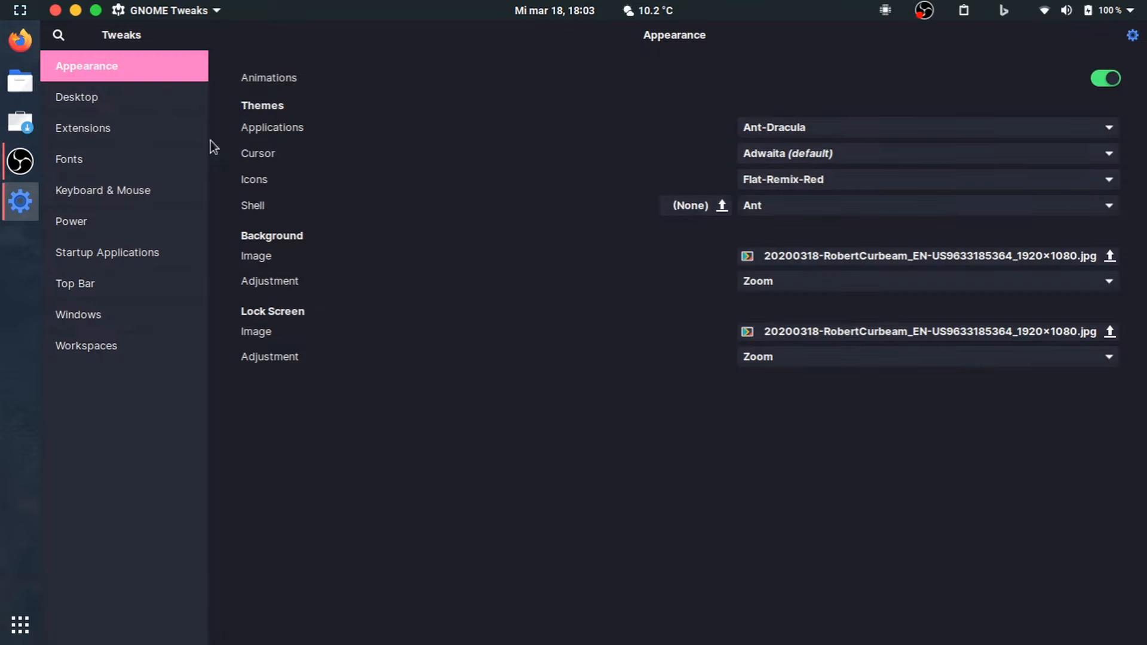
click(758, 131)
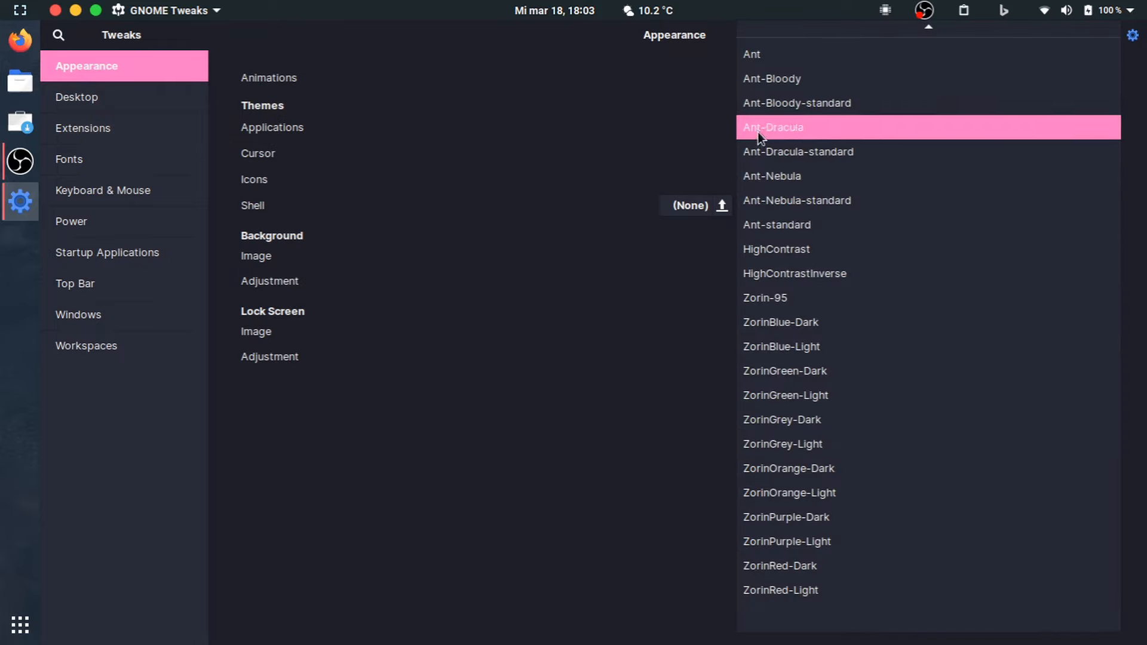
click(761, 62)
Set both the Applications theme and the Shell theme to Ant-Dracula and check the system menu's look.
click(798, 127)
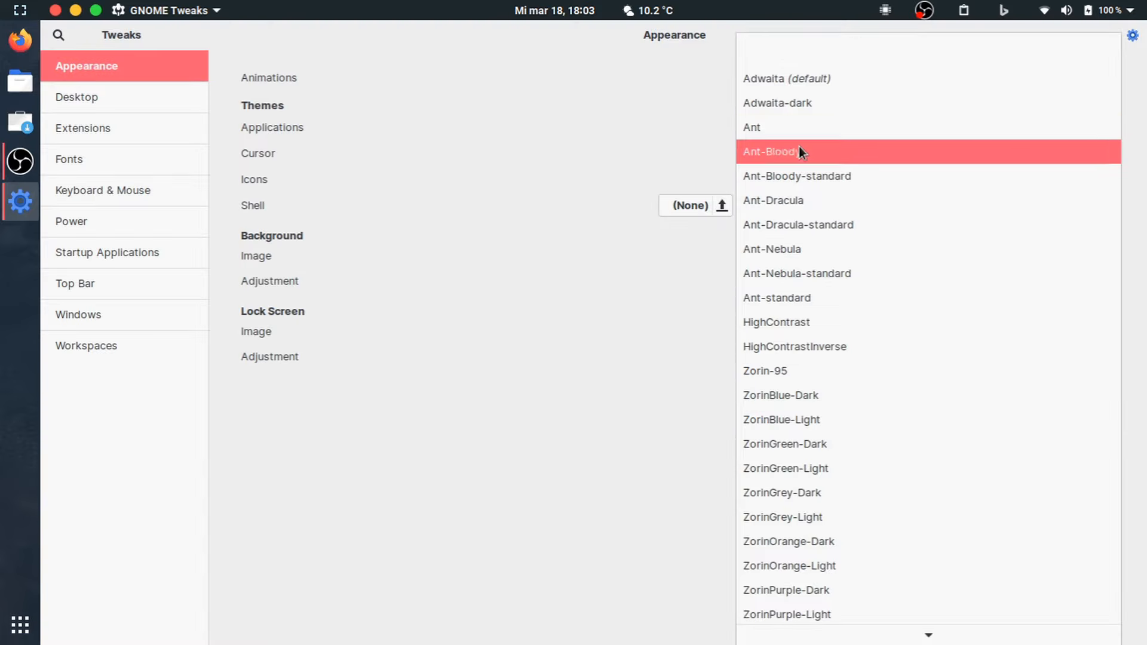
click(794, 199)
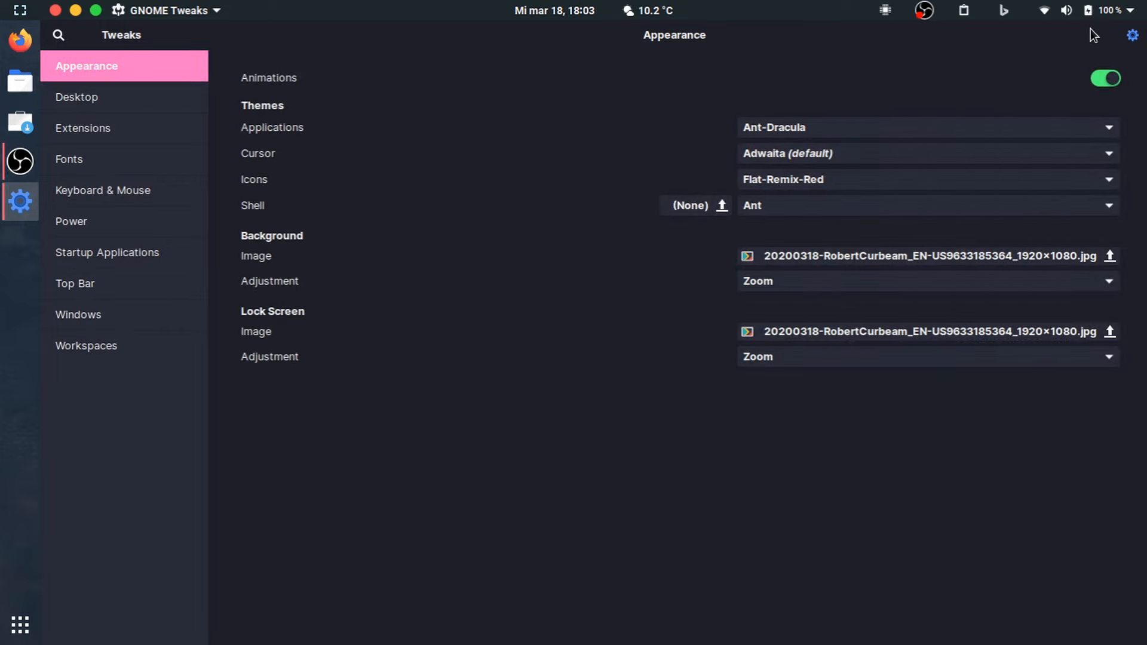
click(808, 213)
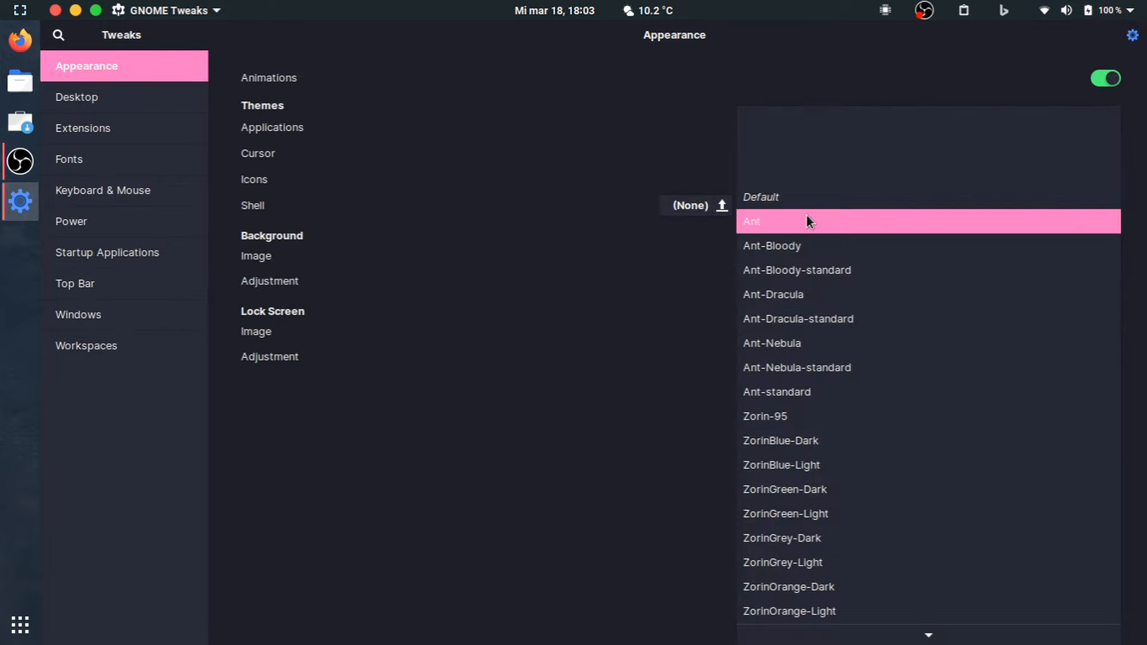
click(796, 299)
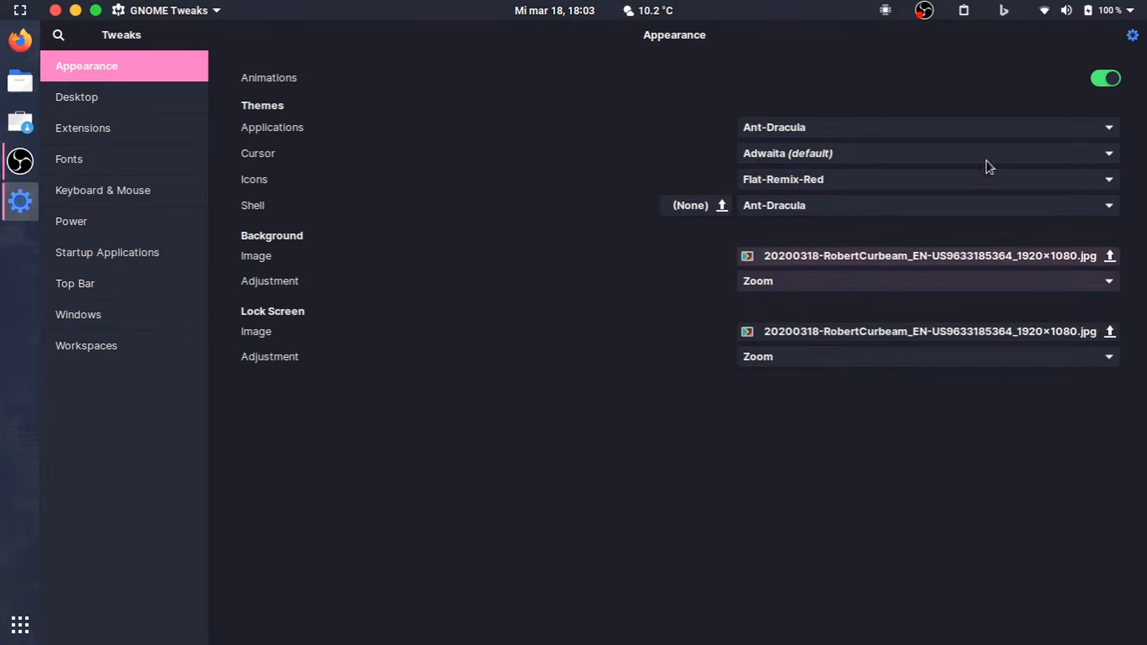
click(1065, 5)
click(1065, 5)
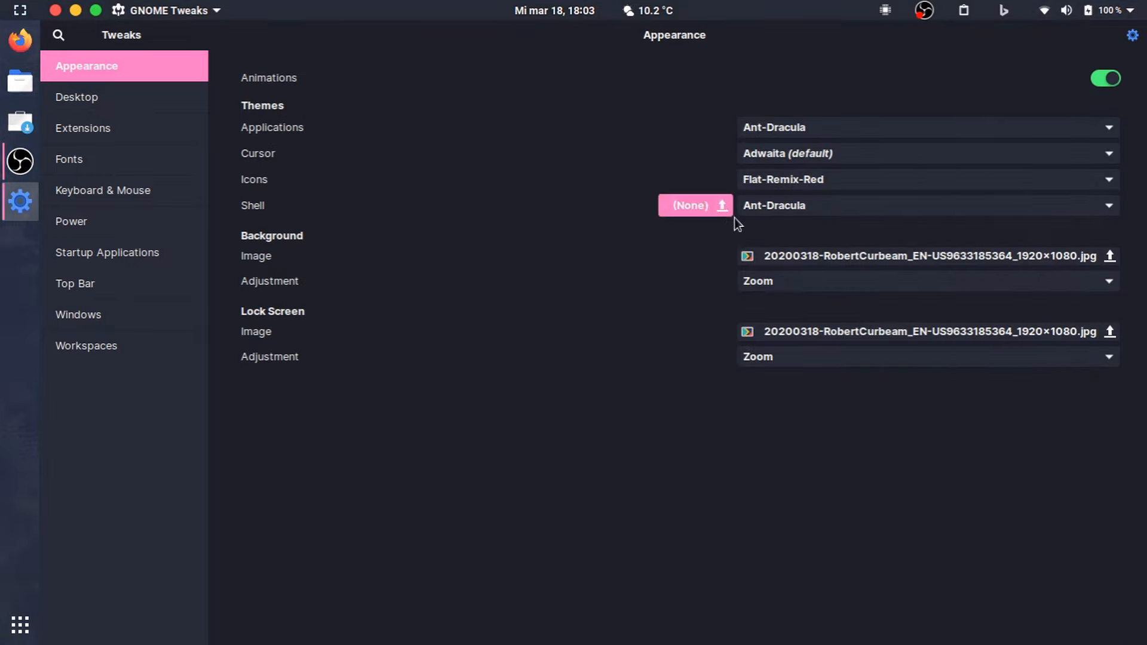
Try Ant-Nebula as both the Applications theme and the Shell theme and check the system menu's look.
click(773, 127)
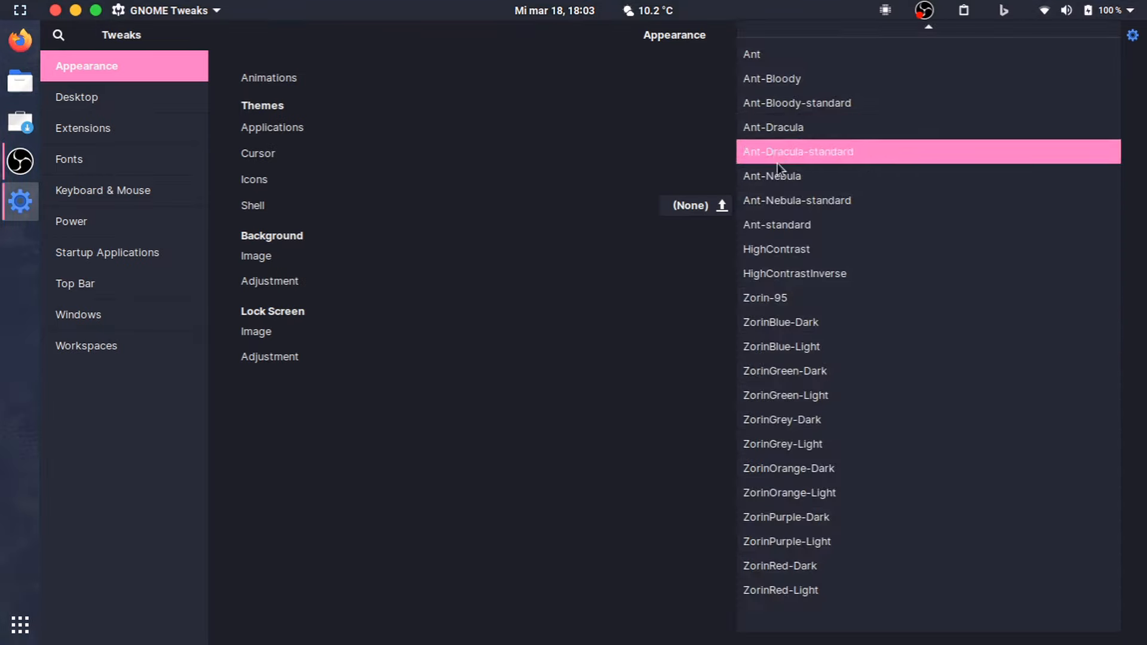
click(782, 181)
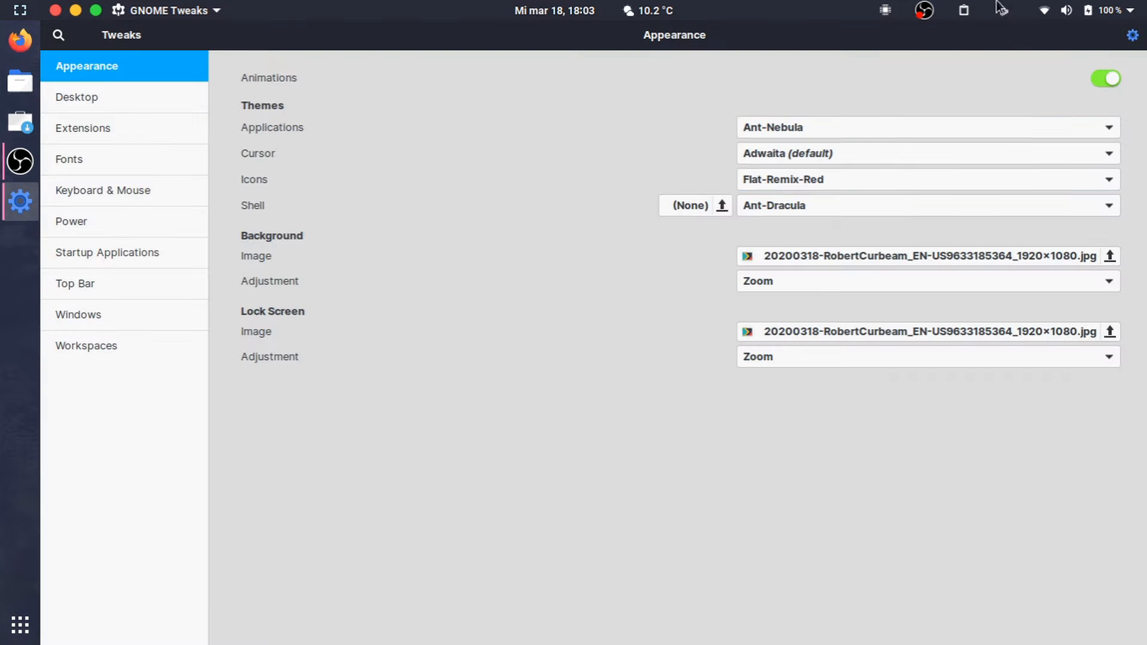
click(821, 203)
click(786, 264)
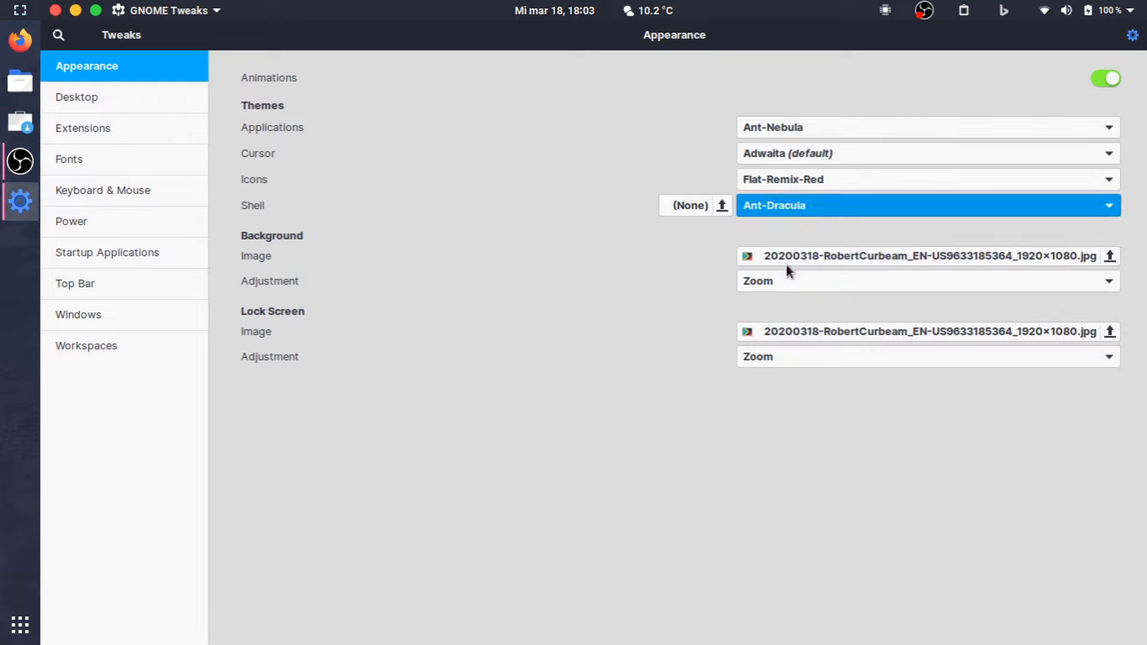
click(1081, 7)
click(711, 85)
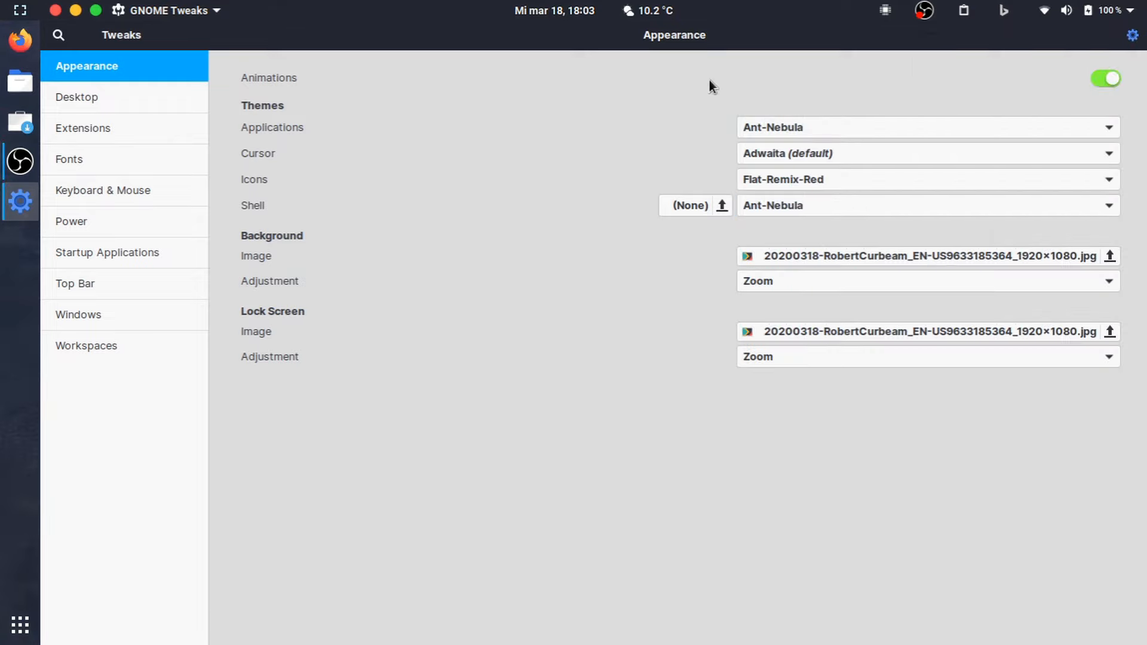
Set both the Applications theme and the Shell theme to Ant, and close Tweaks.
click(762, 135)
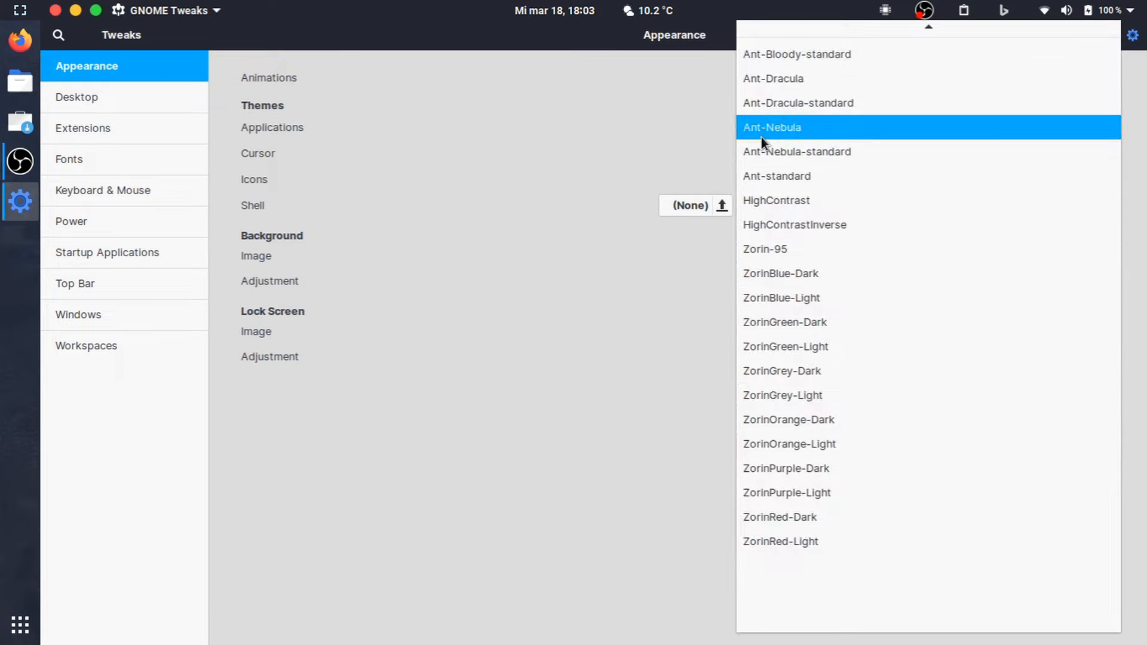
scroll(761, 138, up, 3)
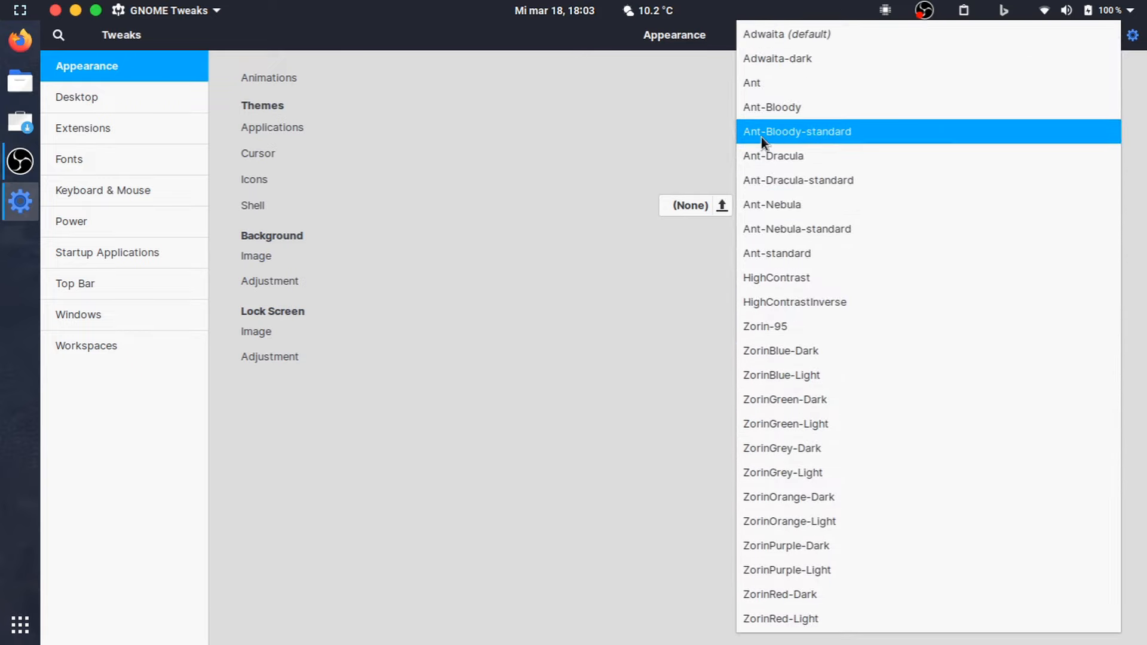
click(759, 82)
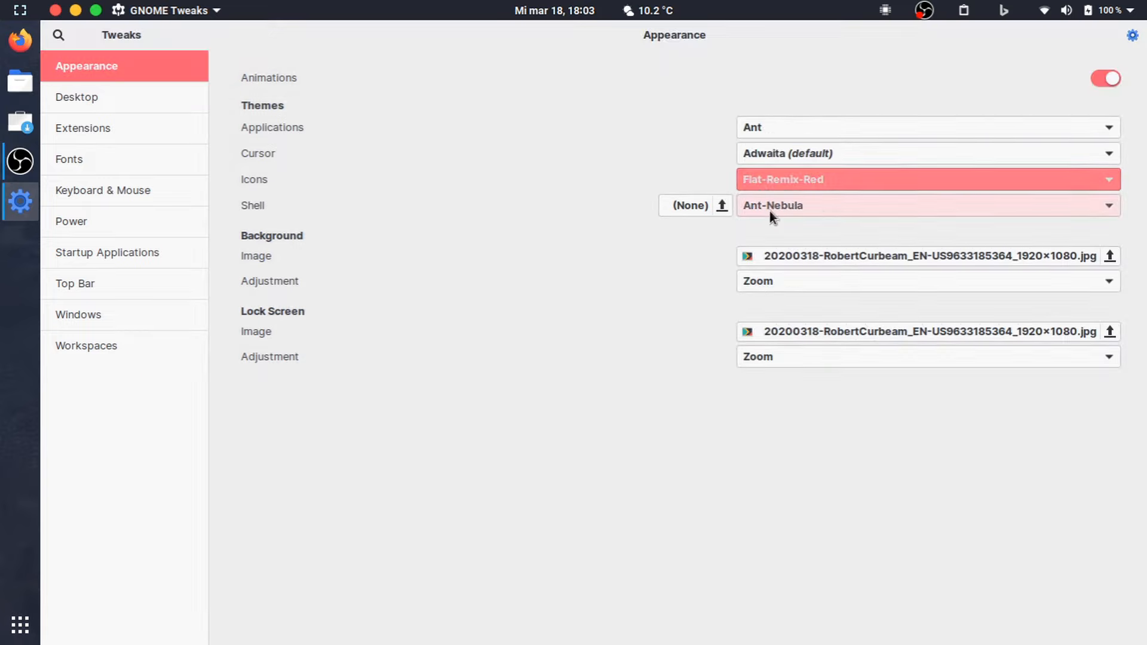
click(771, 213)
click(743, 81)
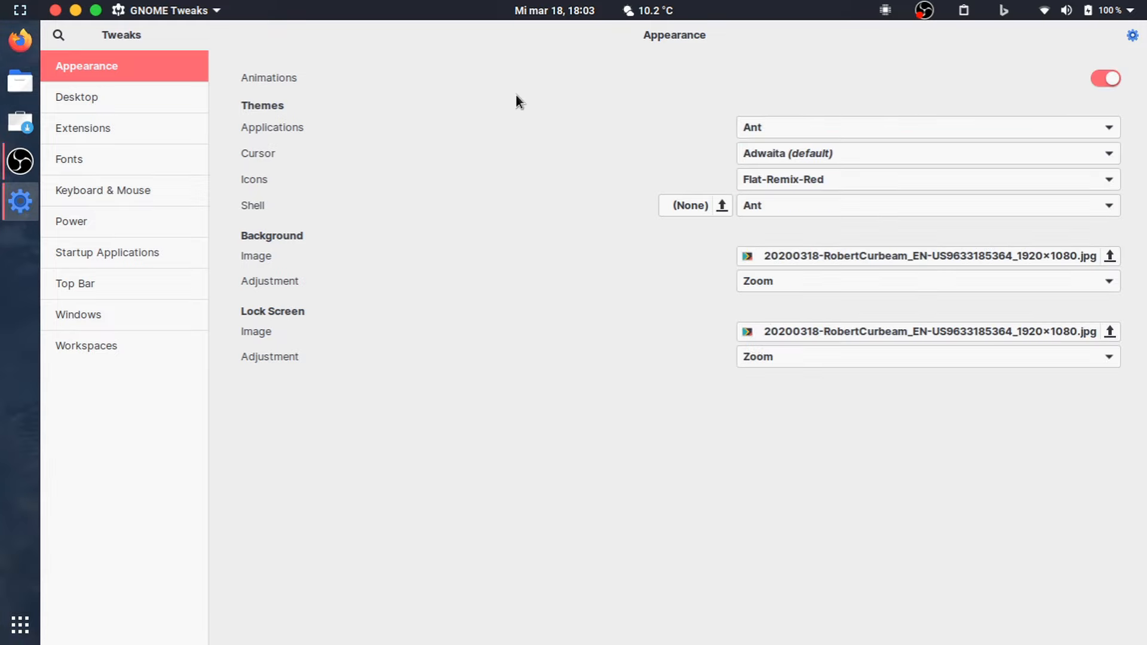
click(55, 9)
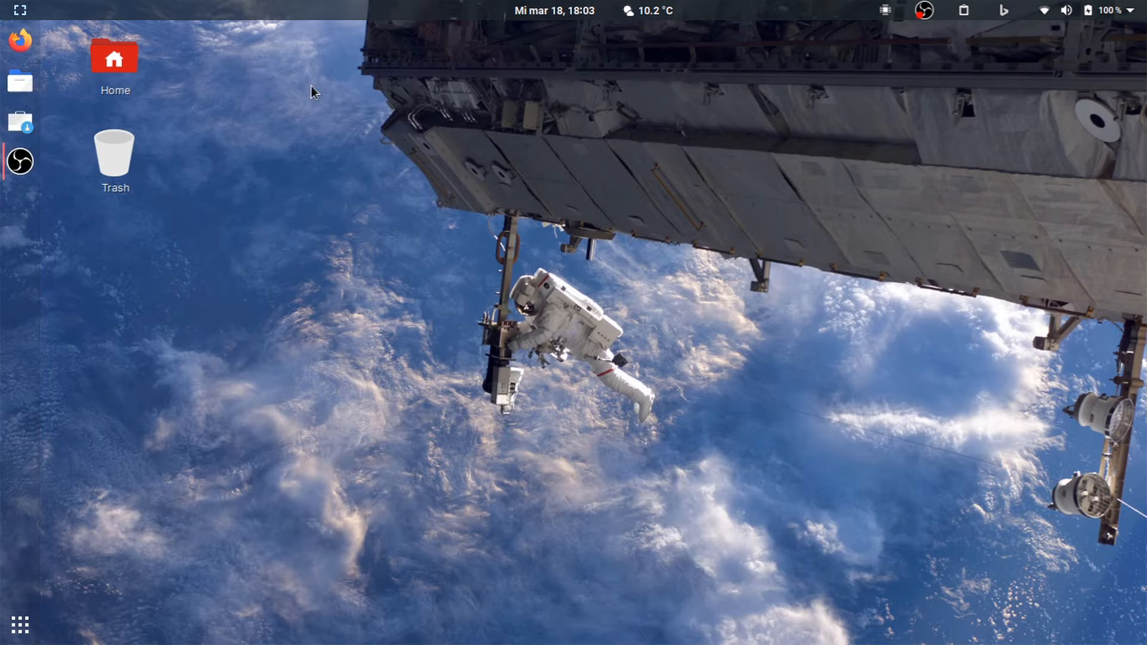
Open and close a Terminal window from the desktop, and browse the pages of the applications overview.
right_click(544, 296)
click(600, 482)
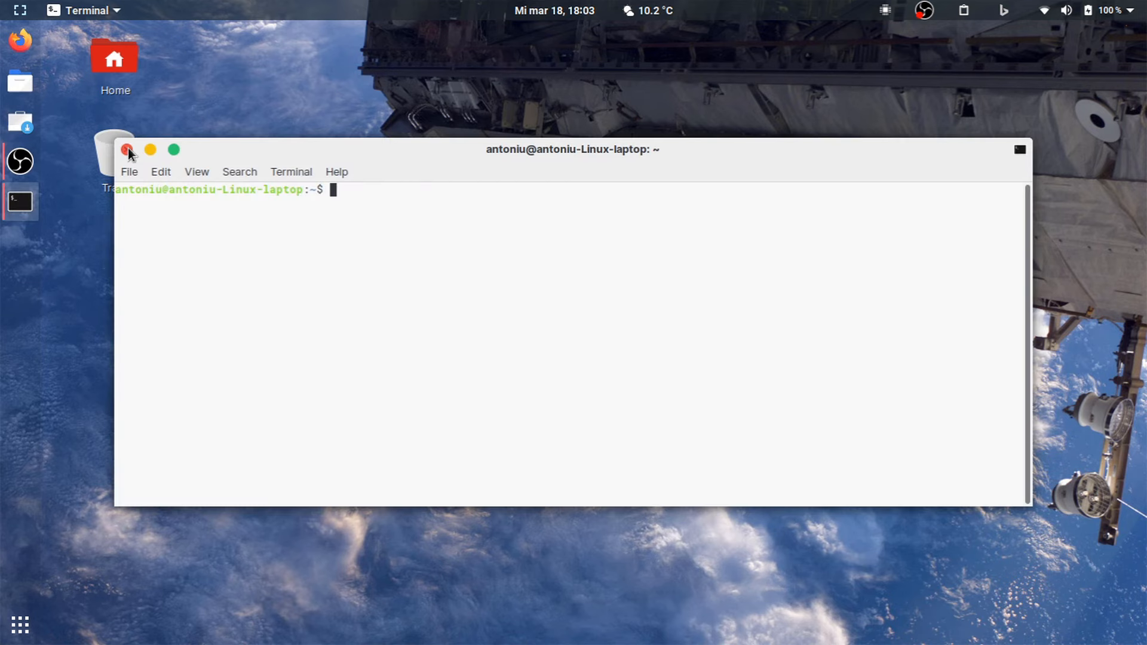
click(127, 150)
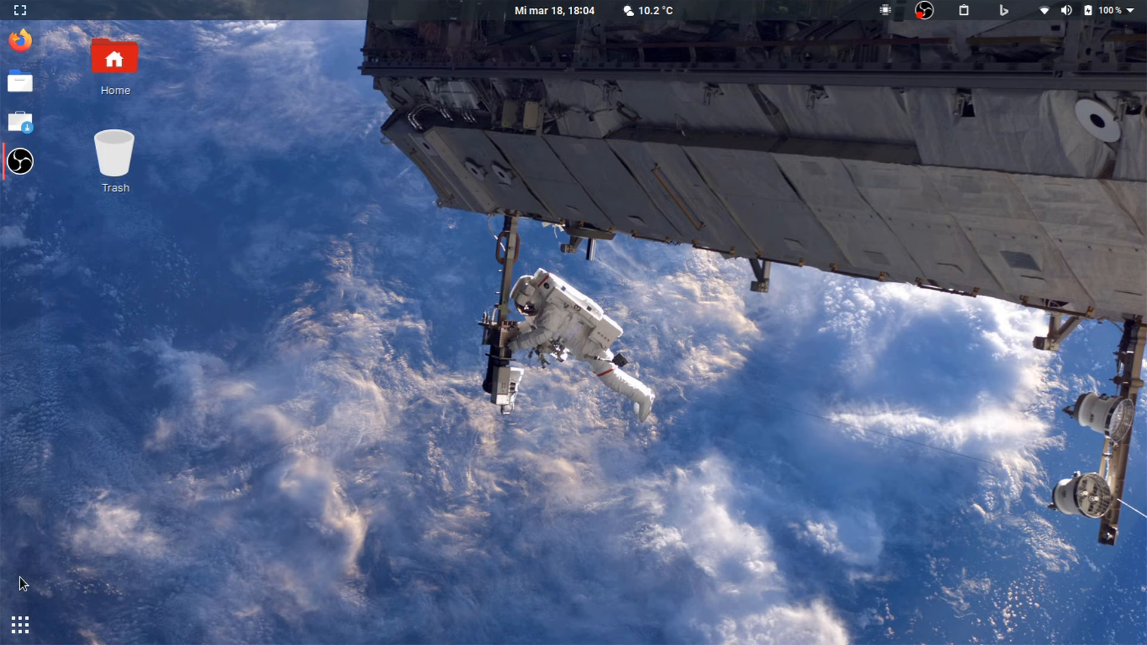
click(20, 625)
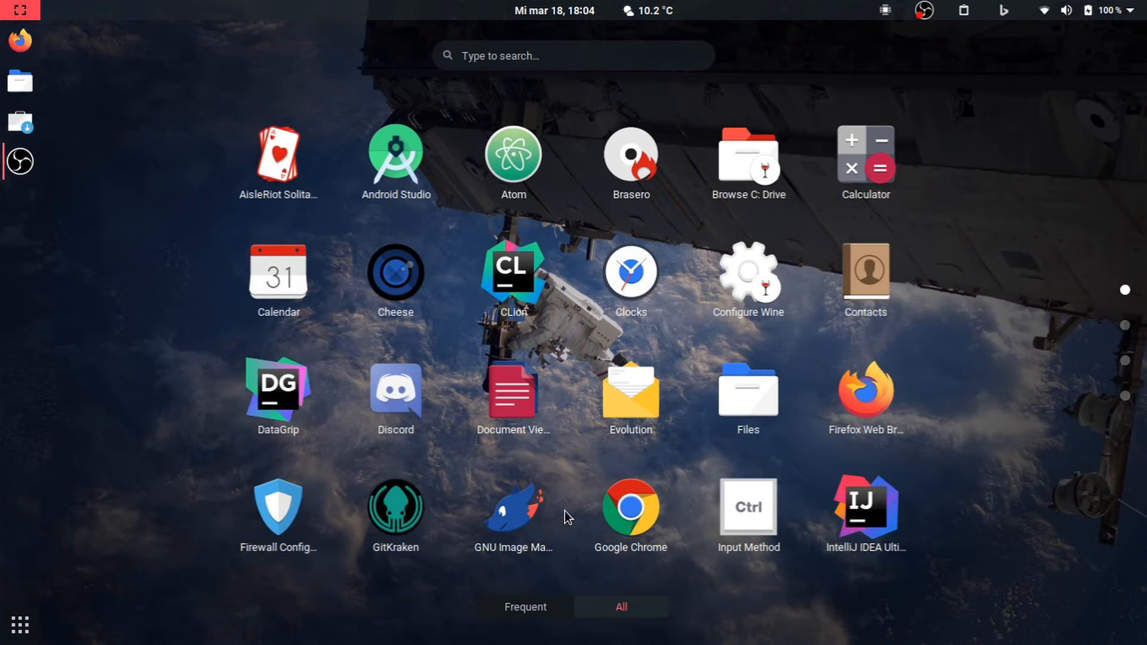
scroll(507, 375, down, 3)
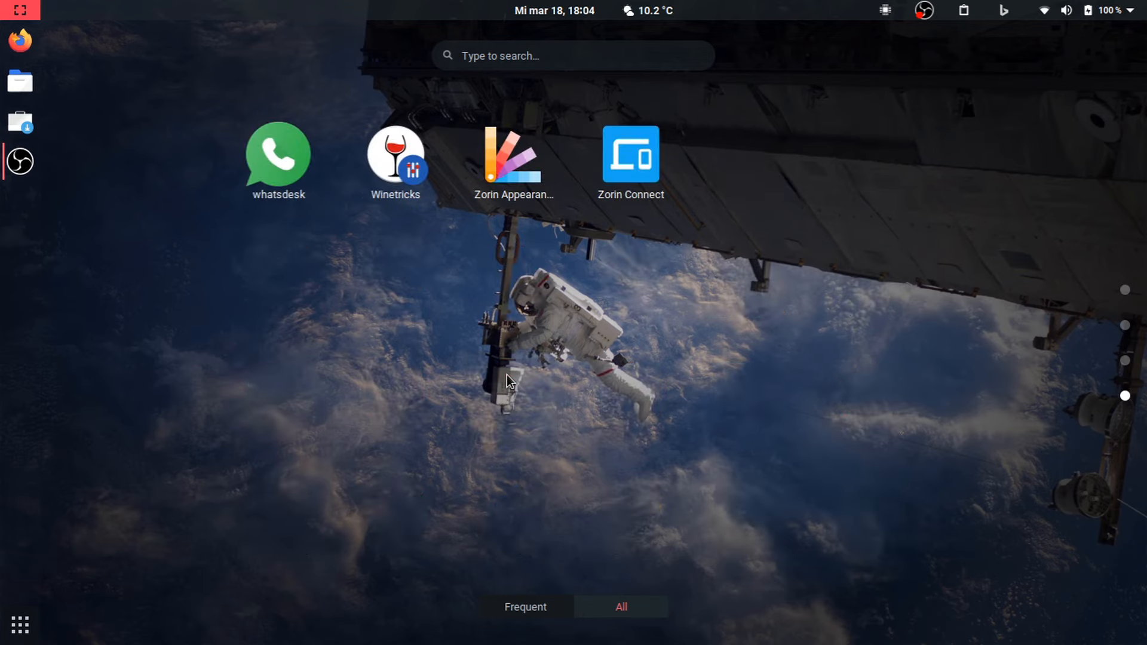
scroll(506, 375, up, 3)
scroll(507, 375, down, 3)
scroll(1141, 365, up, 1)
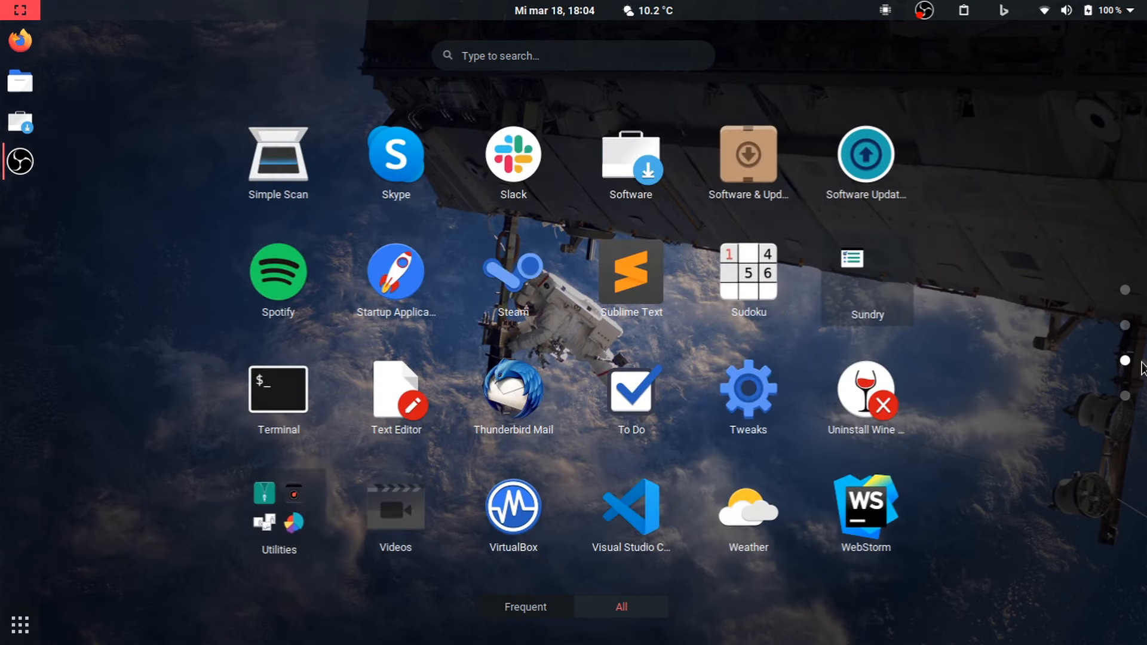
Open the Zorin dash extension's settings in Tweaks and set the dock's position on screen to Bottom.
click(763, 380)
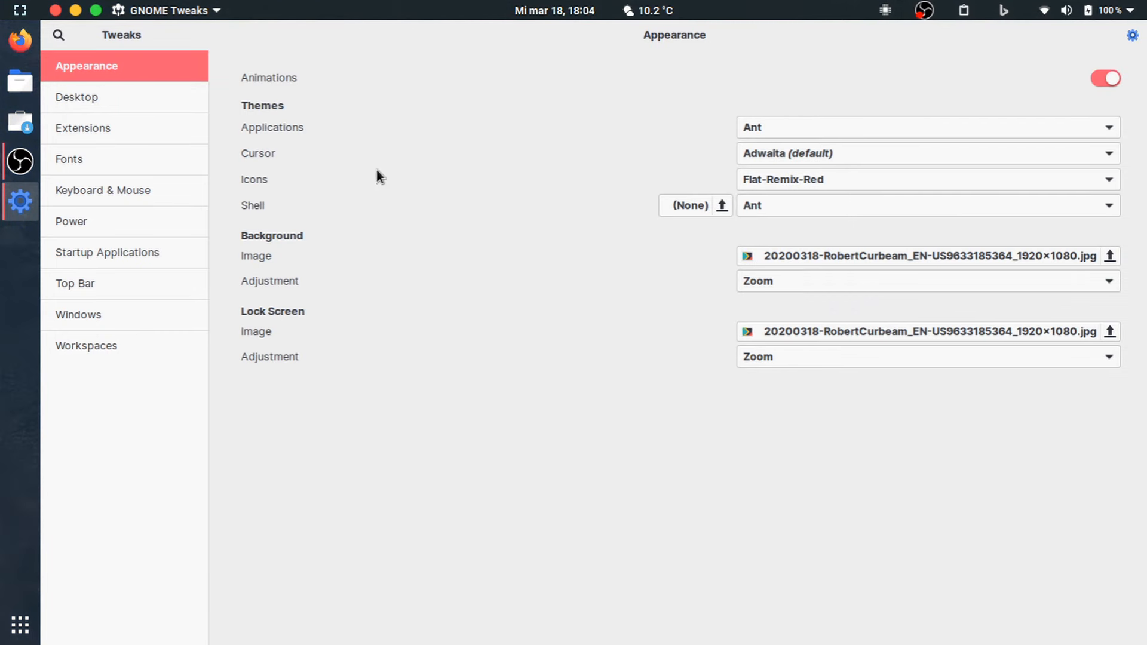
click(111, 127)
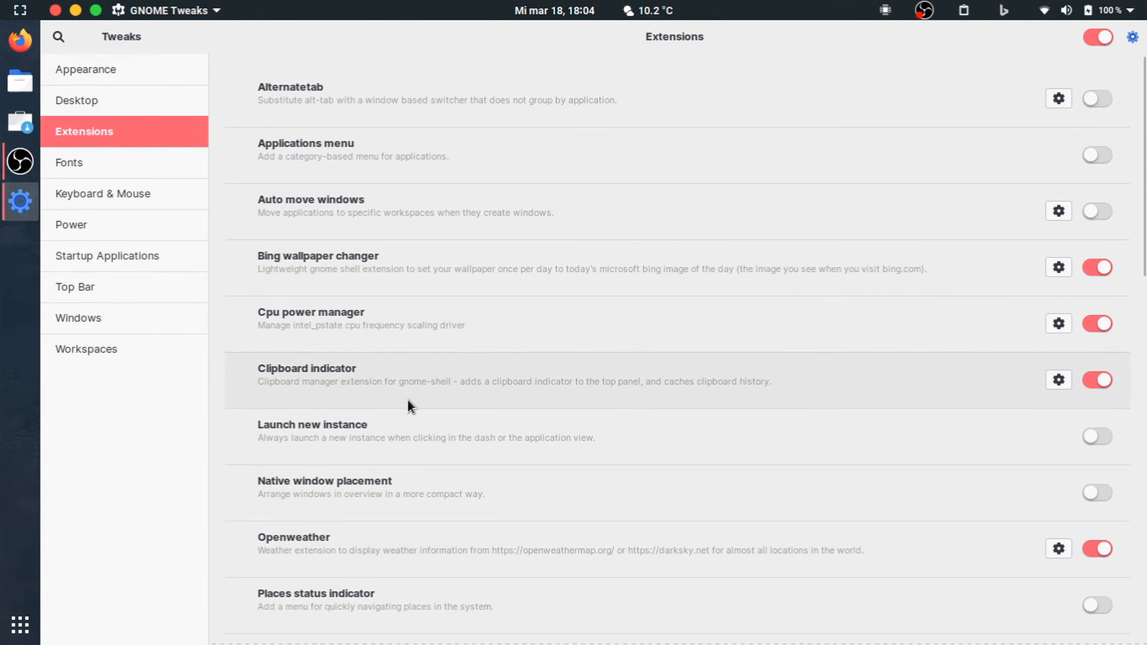
scroll(407, 400, down, 10)
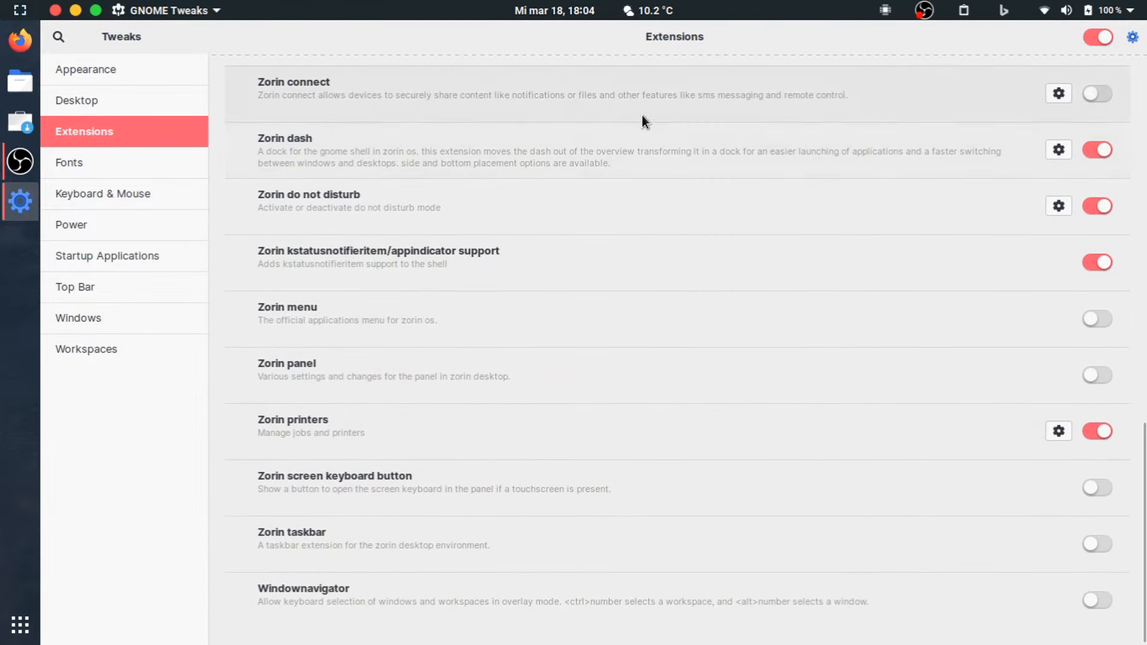
click(1058, 148)
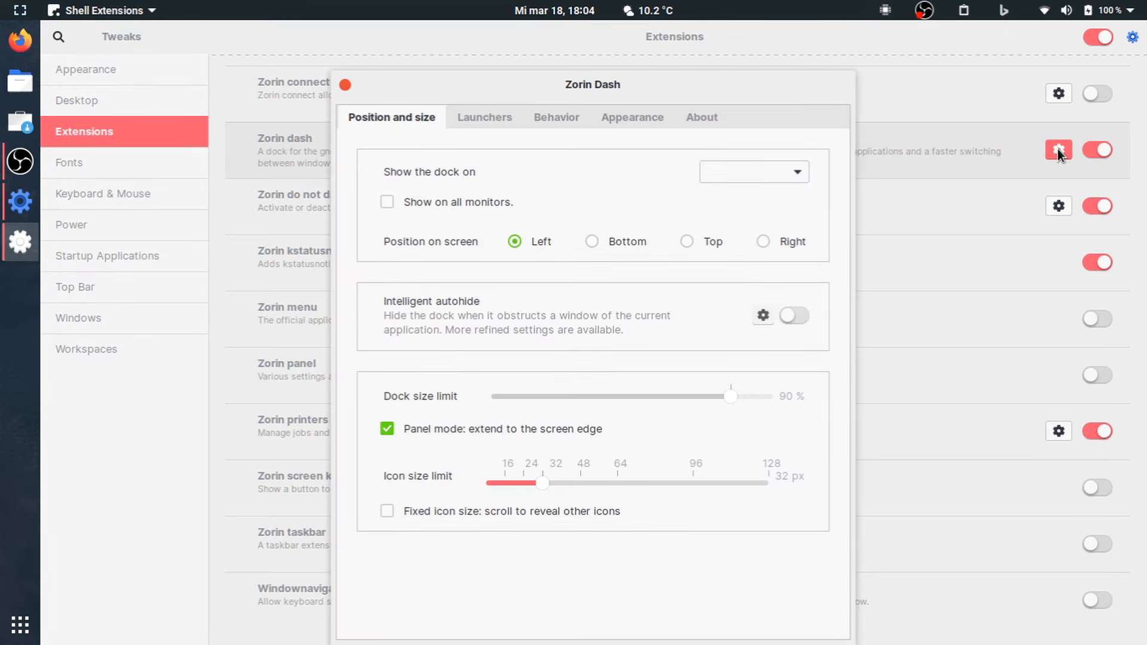
click(594, 241)
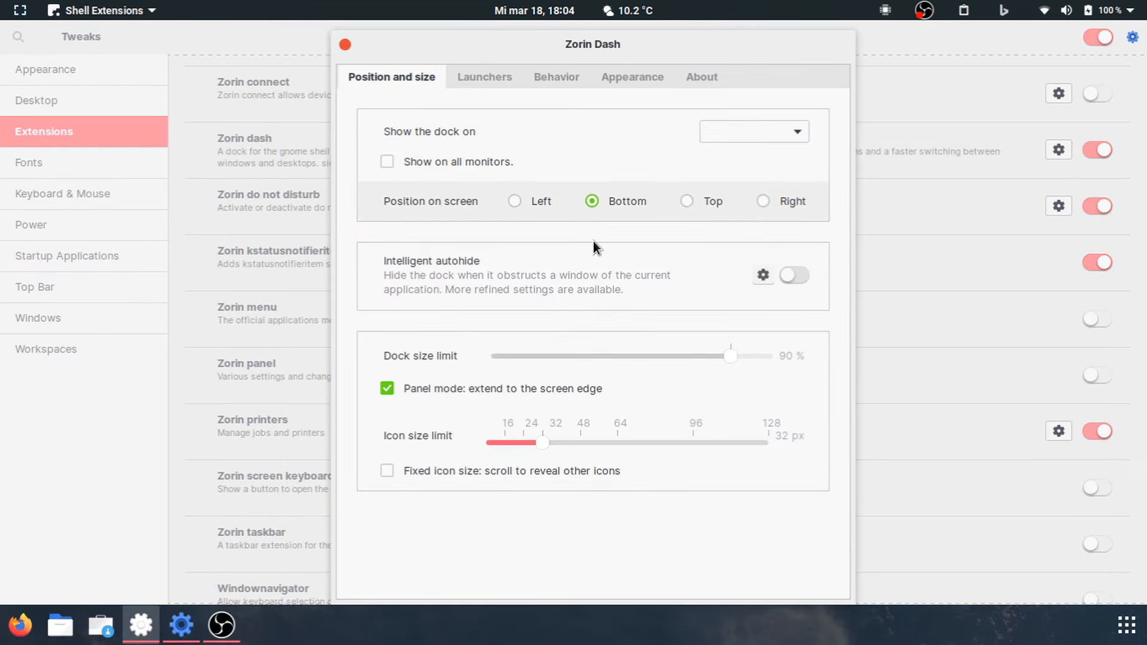
Turn on the dock's intelligent autohide, set its icon size limit to 37 px, and turn off panel mode.
click(787, 274)
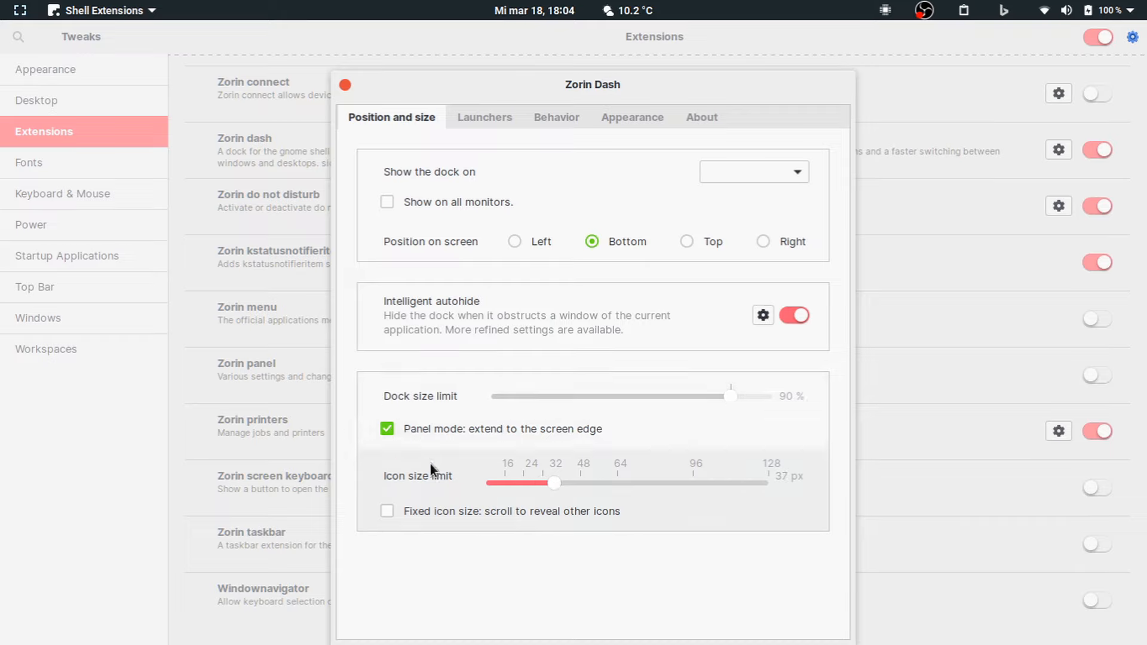
click(414, 431)
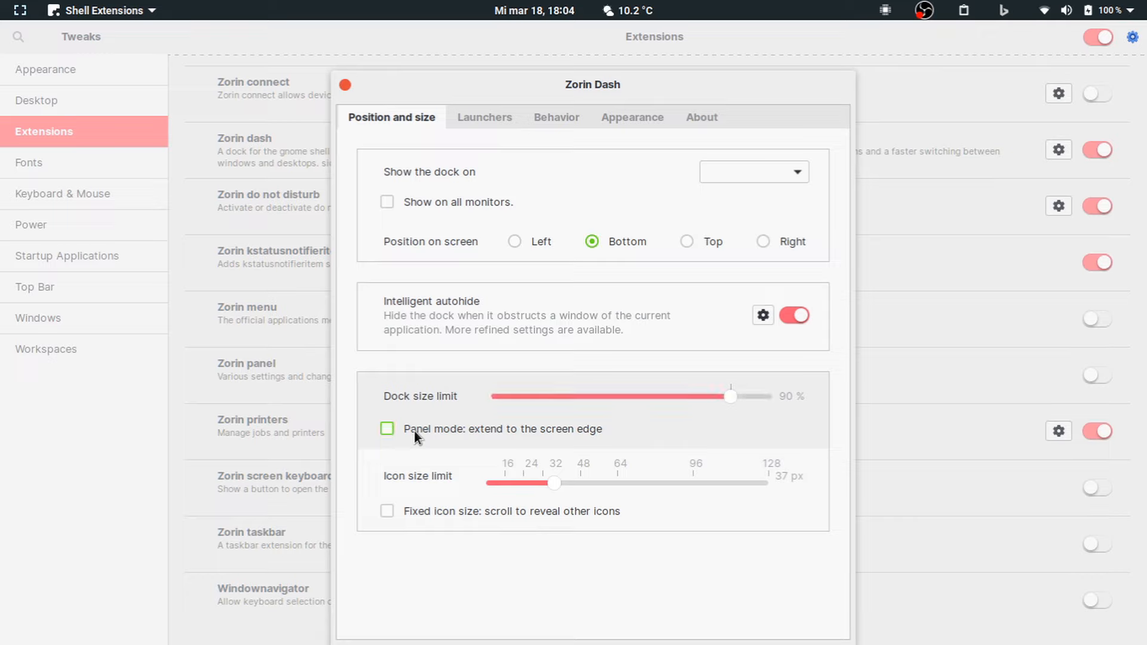
mouse_move(700, 635)
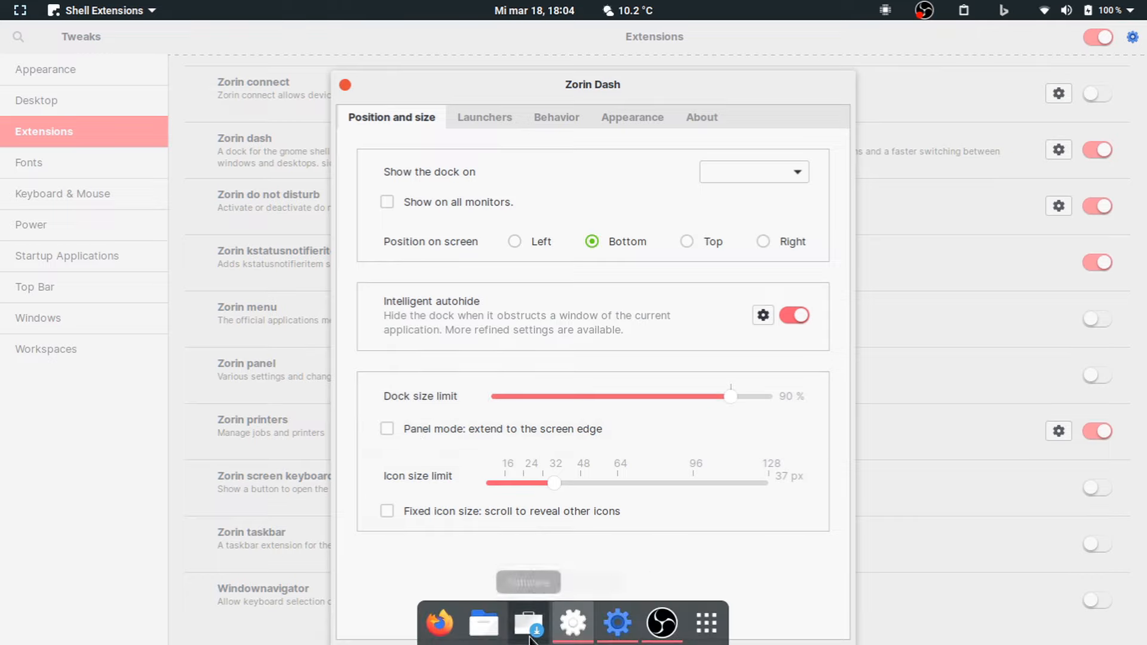
Turn off shrinking of the dash in the Zorin dash appearance options, and close the extension settings and Tweaks.
click(486, 122)
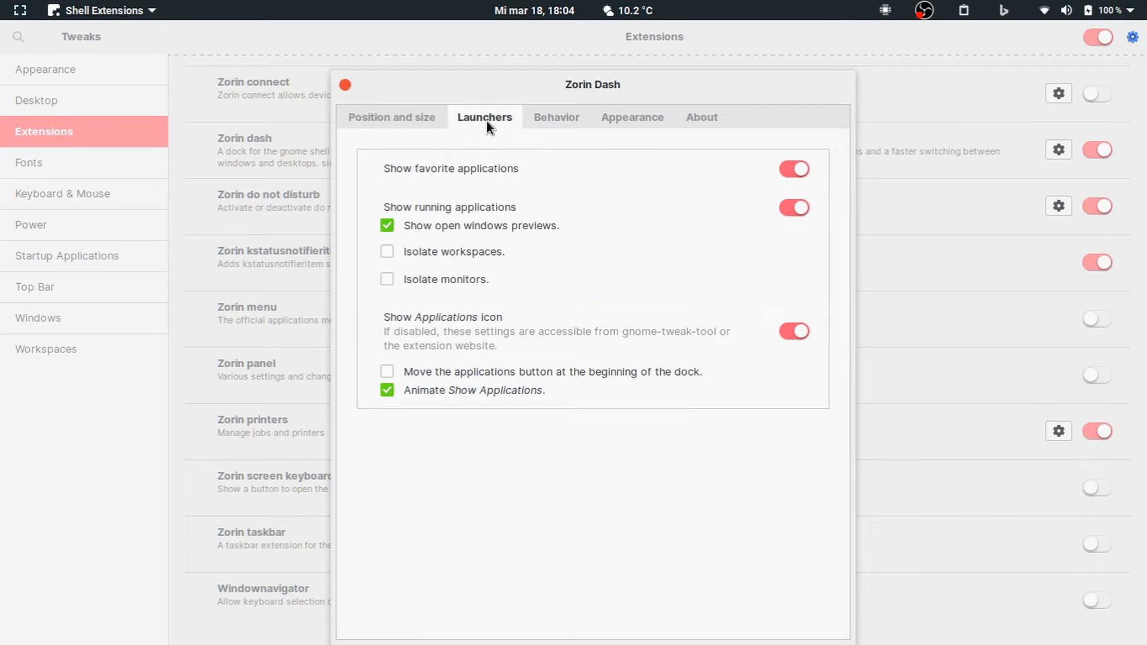
click(559, 118)
click(606, 123)
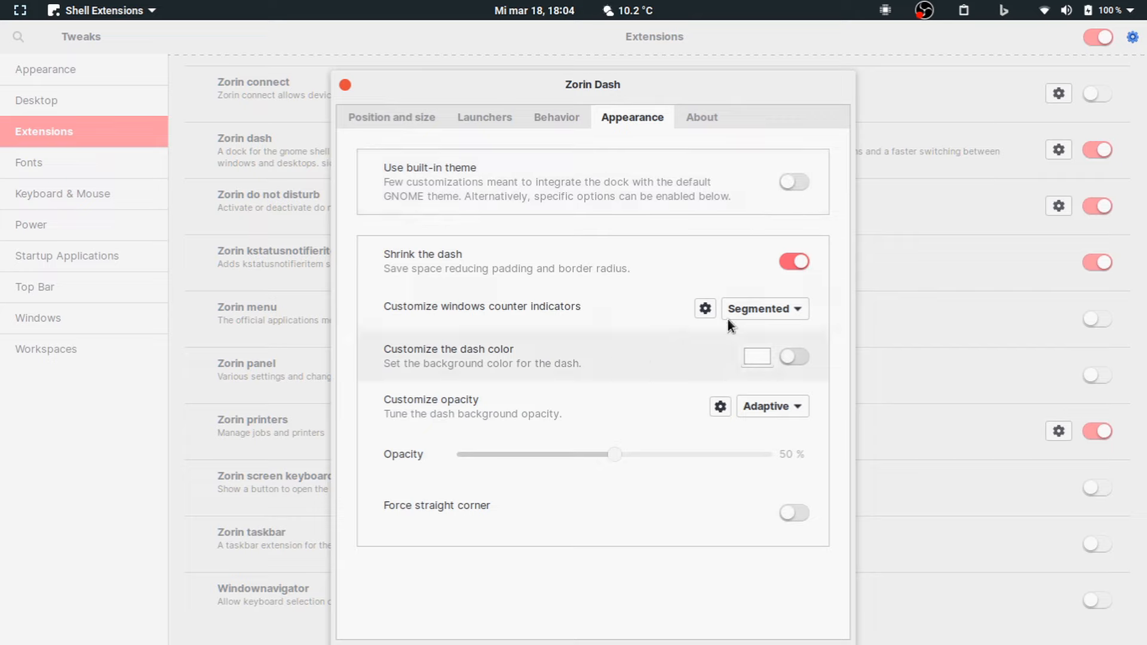
click(793, 261)
mouse_move(571, 642)
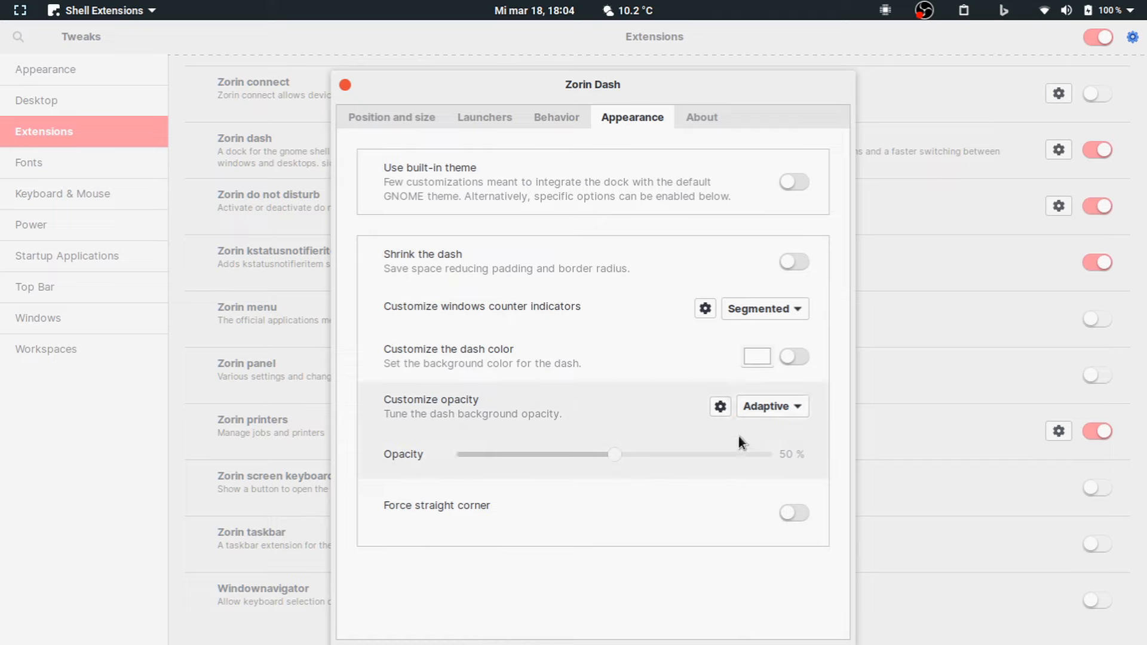
click(343, 84)
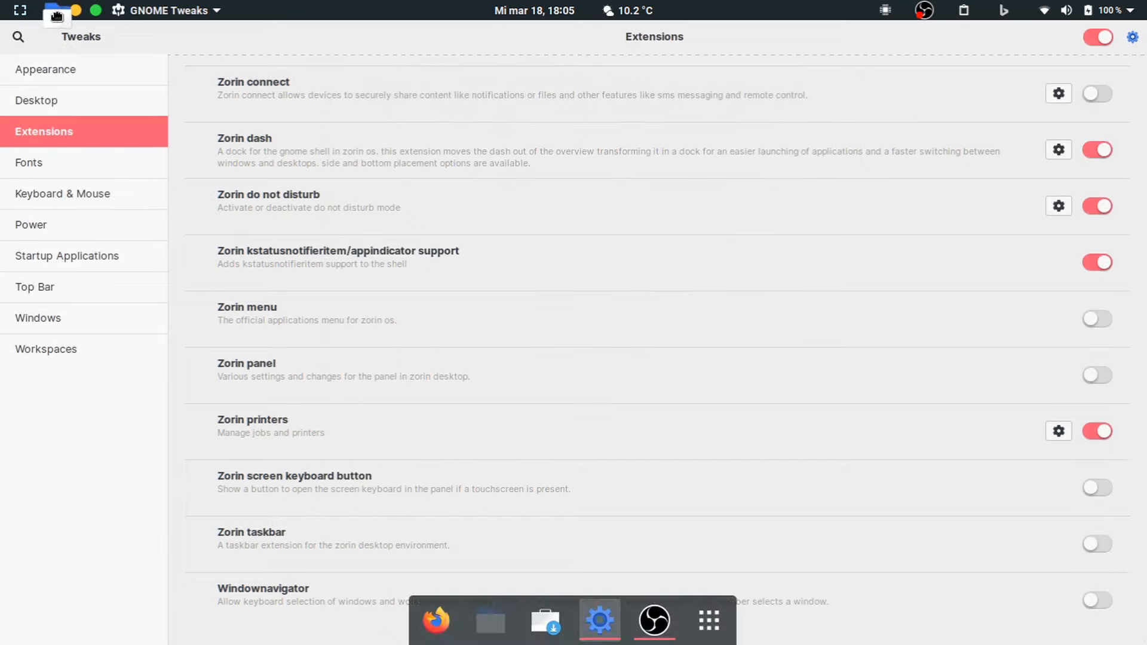
click(55, 10)
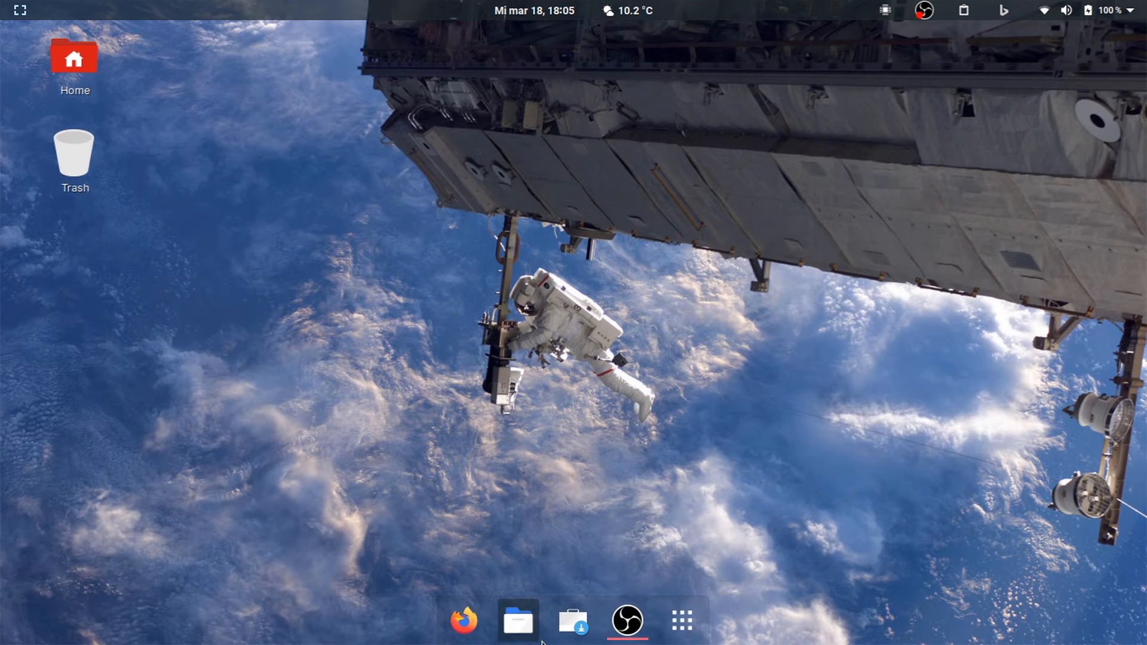
Test the dock by checking the Files icon's options, opening Files, moving its window down over the dock area and closing it.
right_click(505, 632)
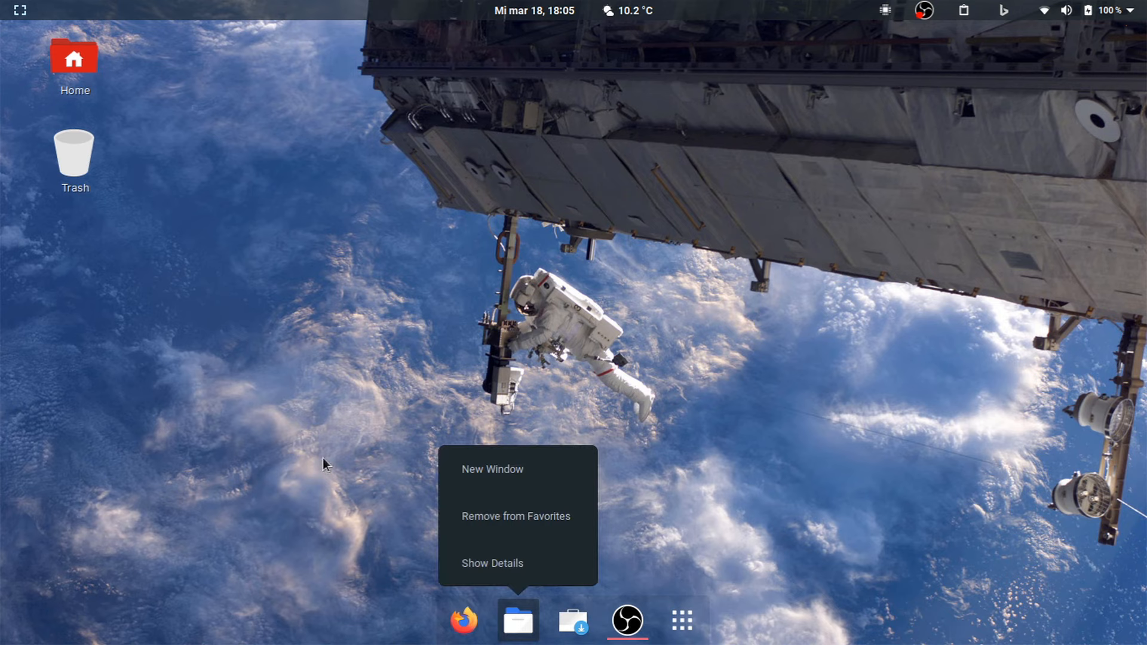
click(322, 459)
click(518, 621)
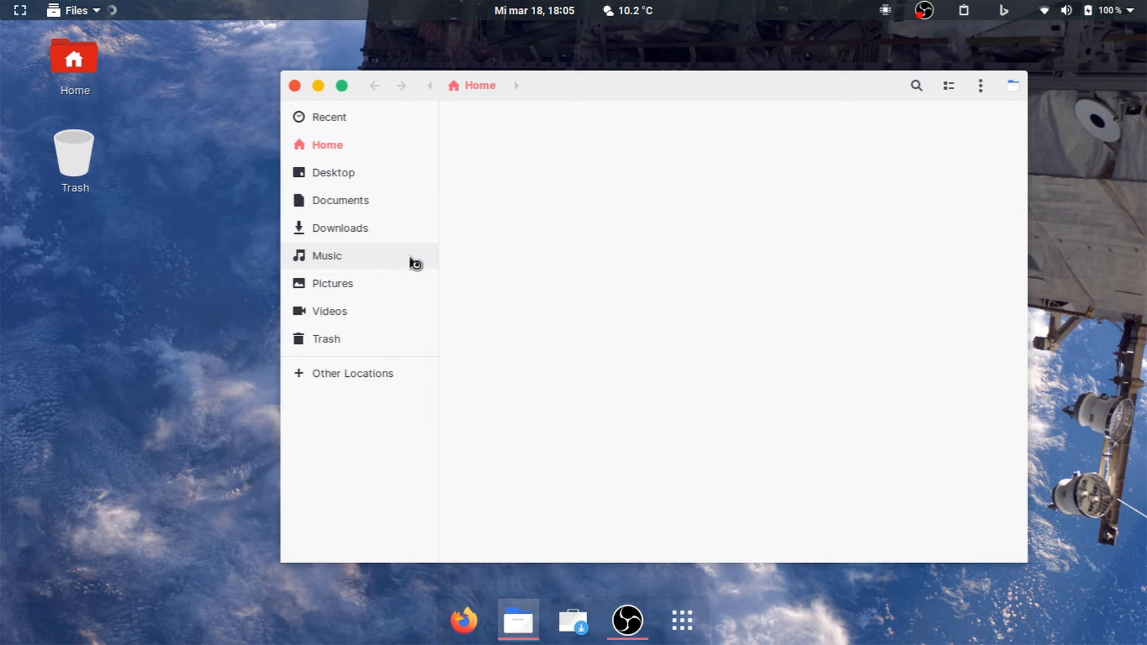
drag(543, 88, 539, 138)
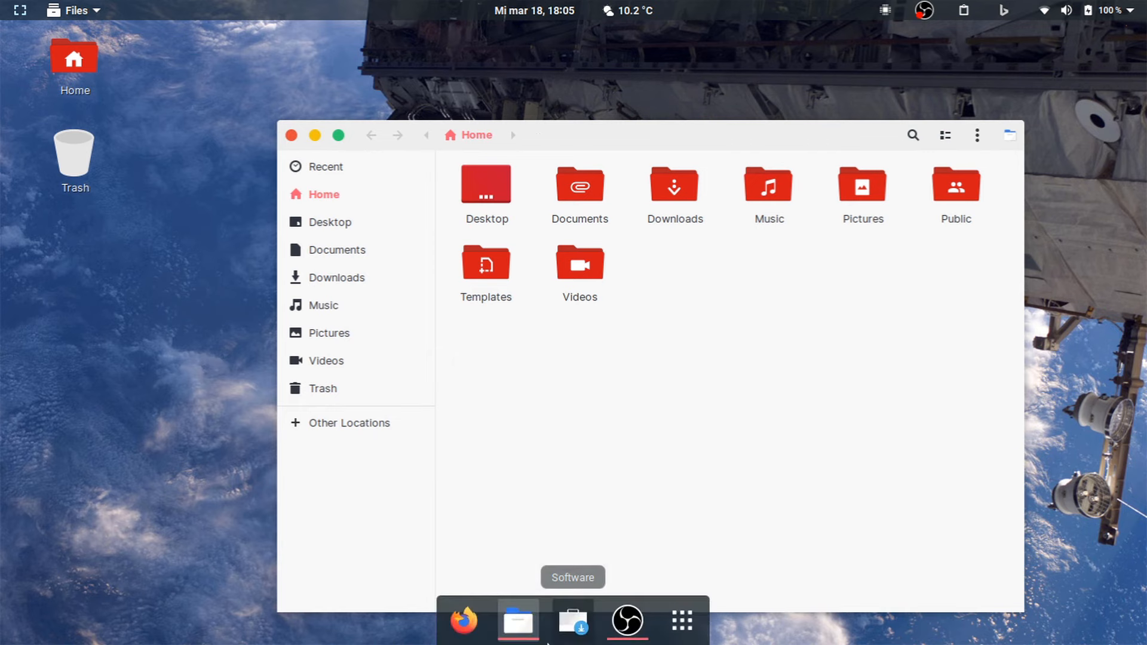
click(292, 135)
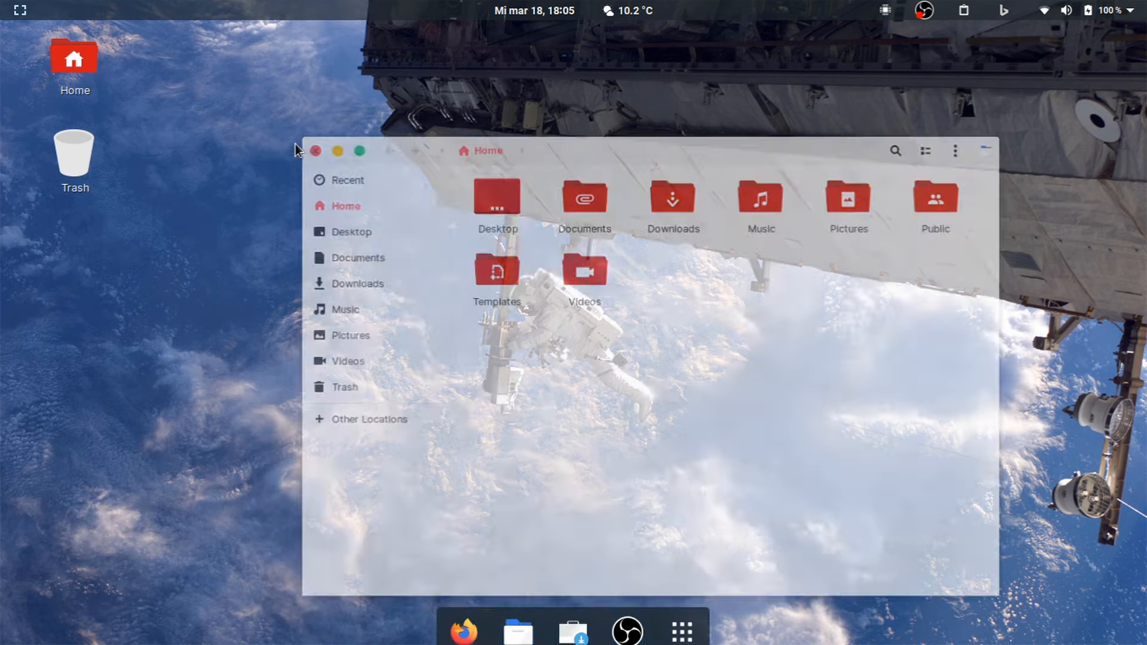
Open a terminal from the desktop and view the clipboard indicator's history in the top bar.
right_click(564, 239)
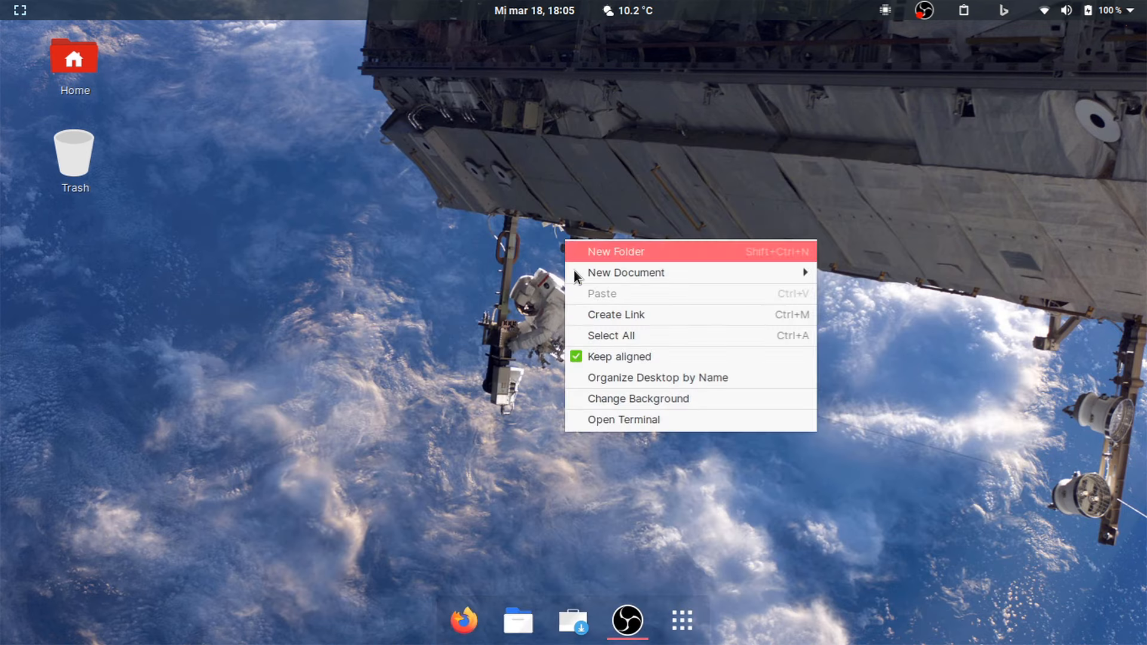
click(588, 423)
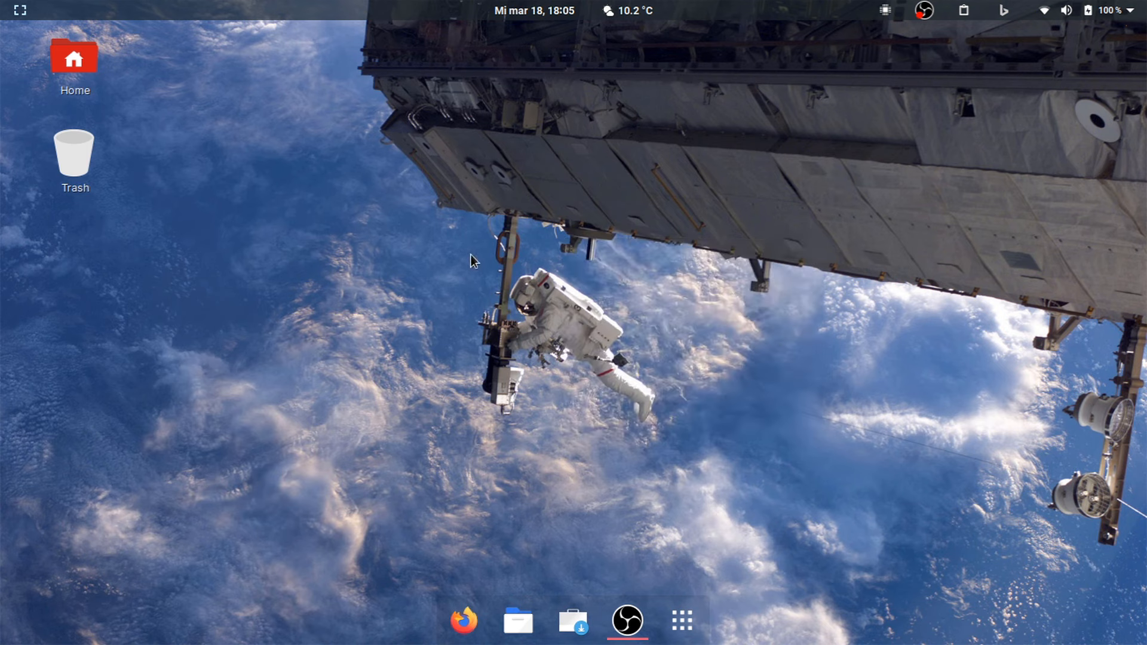
click(955, 16)
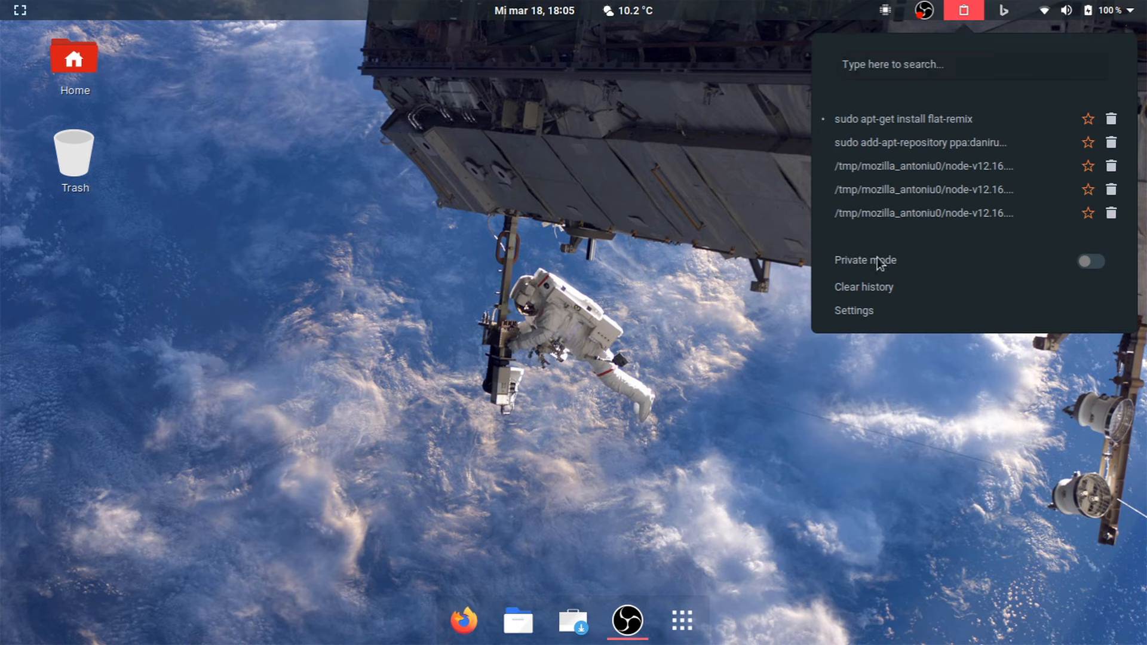
click(755, 63)
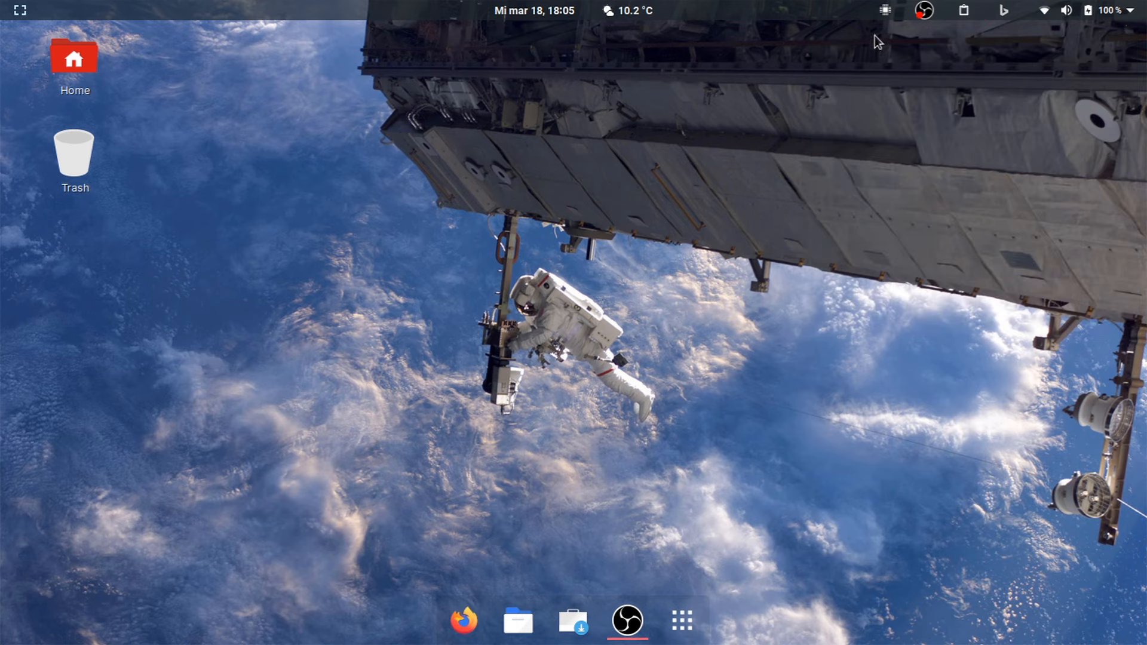
Attempt the installation required by the cpupower extension in the top bar, authenticating with the account password.
click(880, 19)
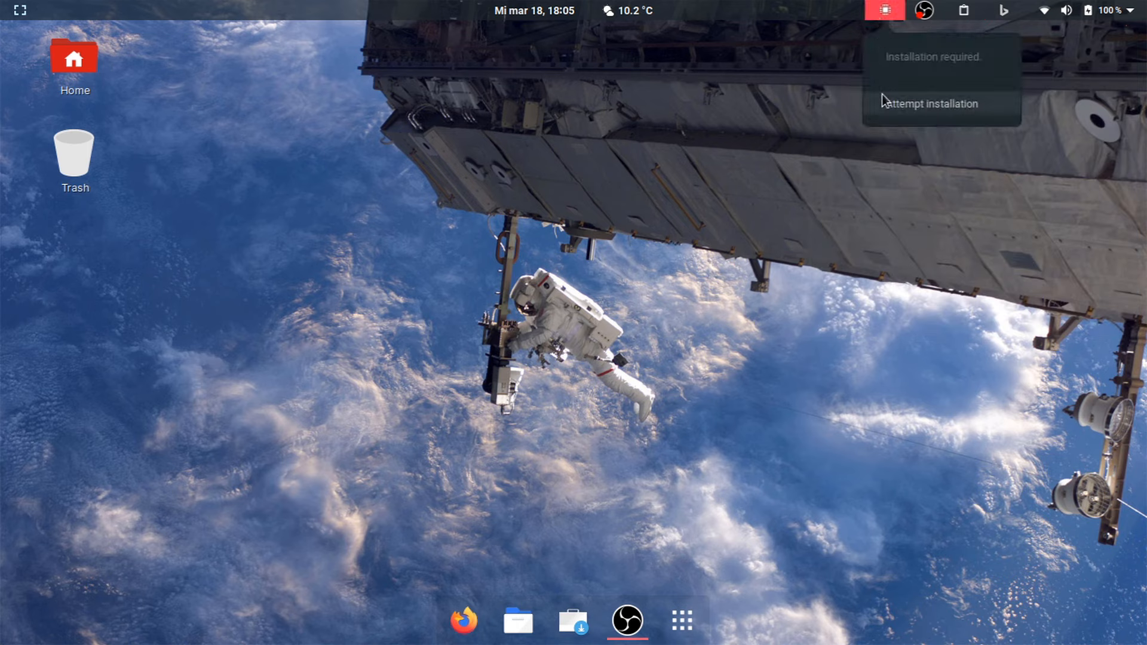
click(912, 104)
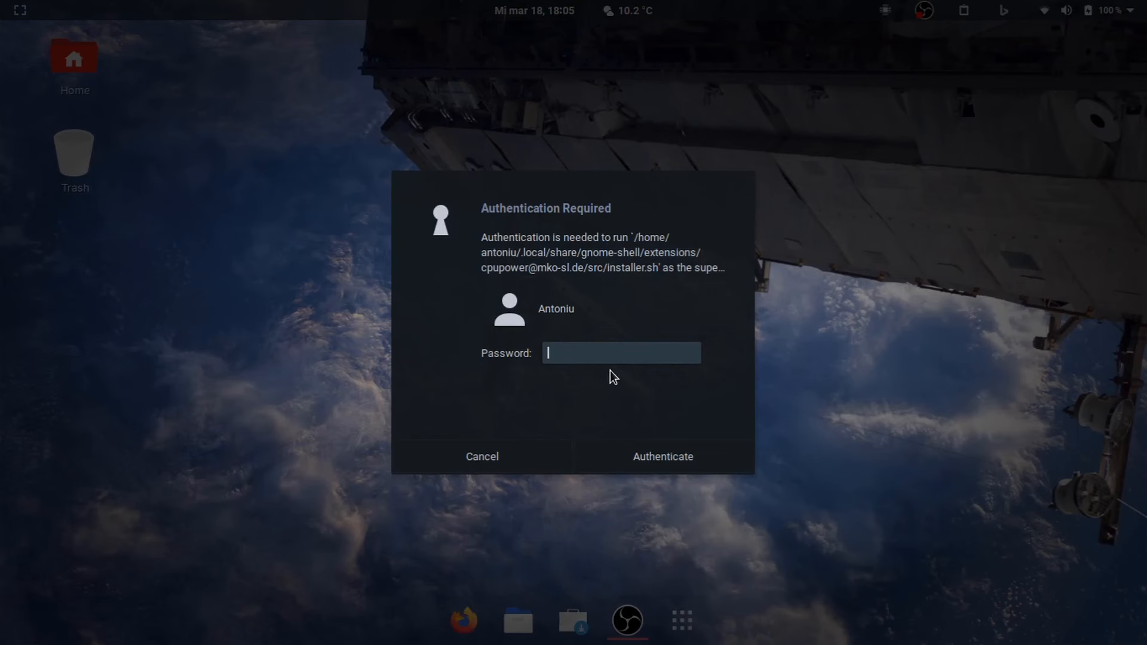
text(********)
key(Return)
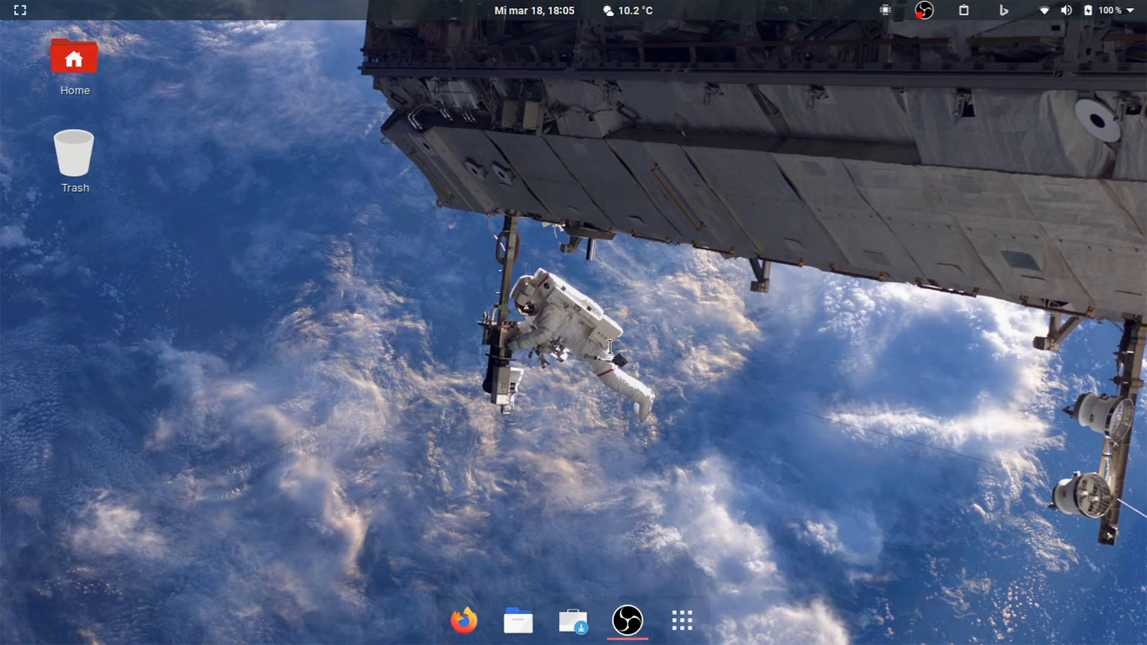
View the CPU frequency and power profile options and the Bing wallpaper options in the top bar.
click(876, 10)
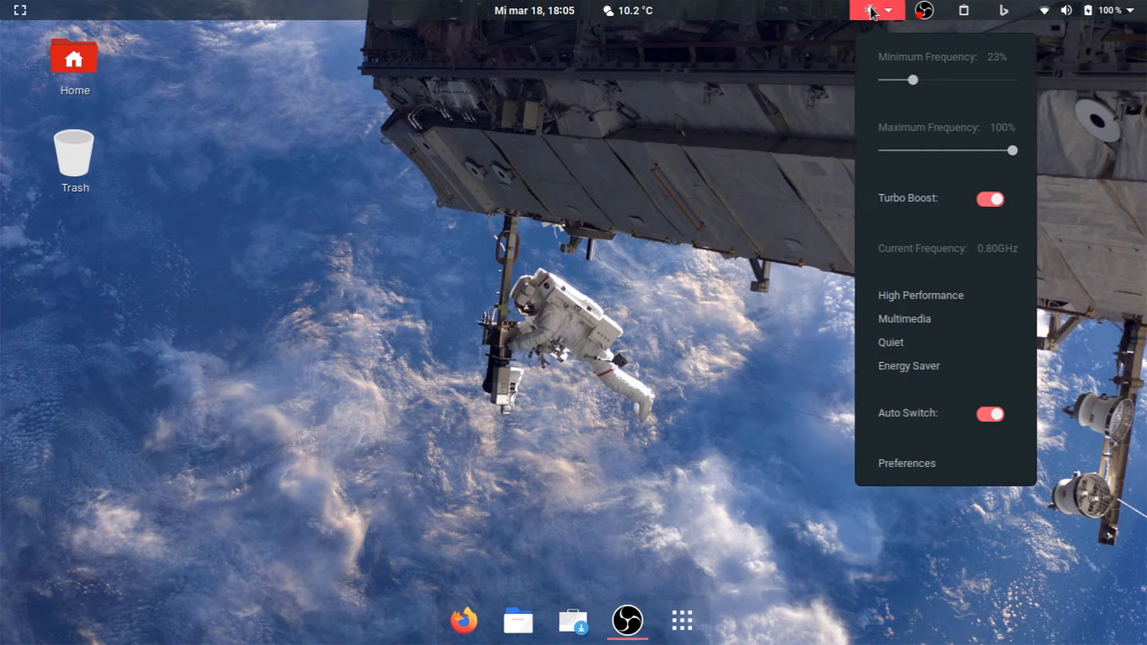
click(876, 10)
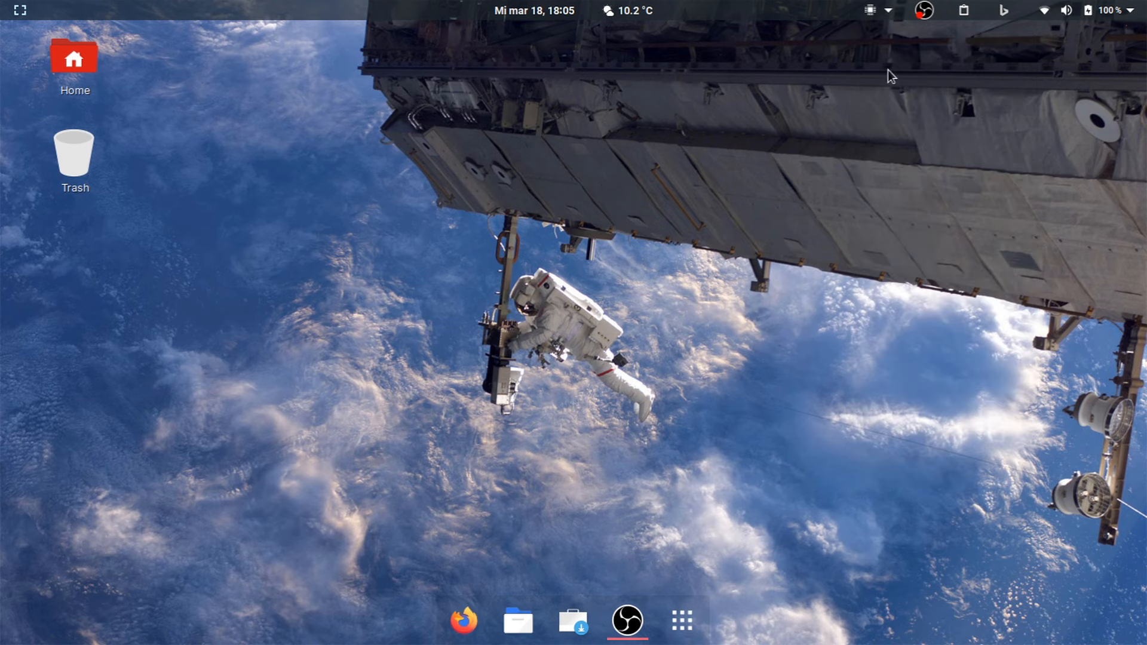
click(1004, 12)
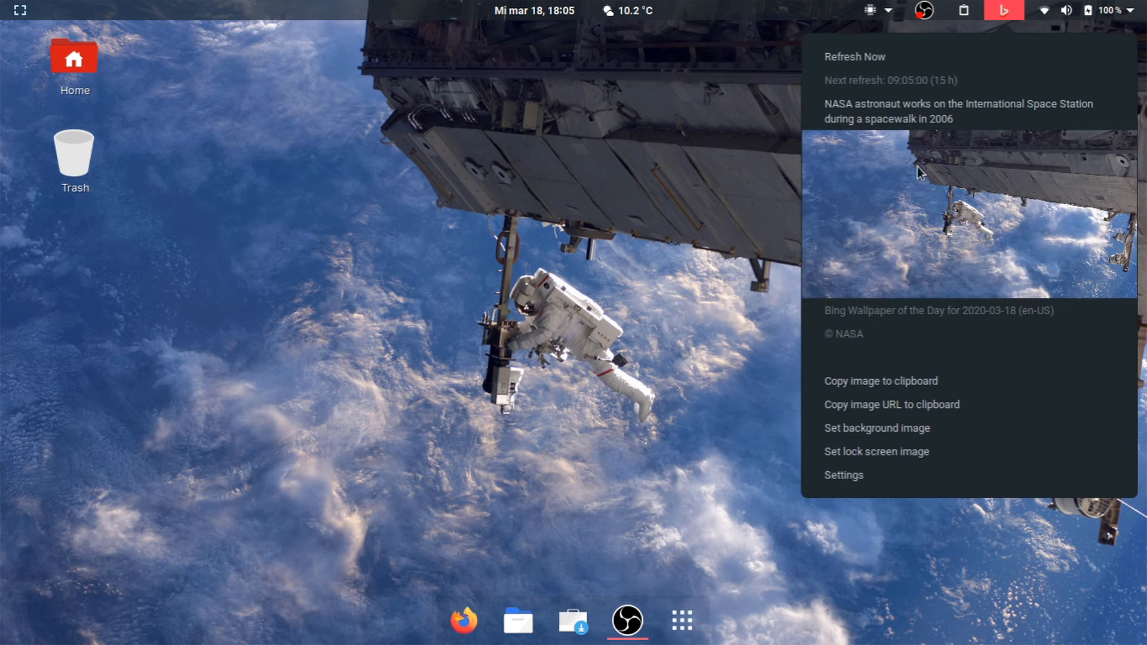
click(793, 224)
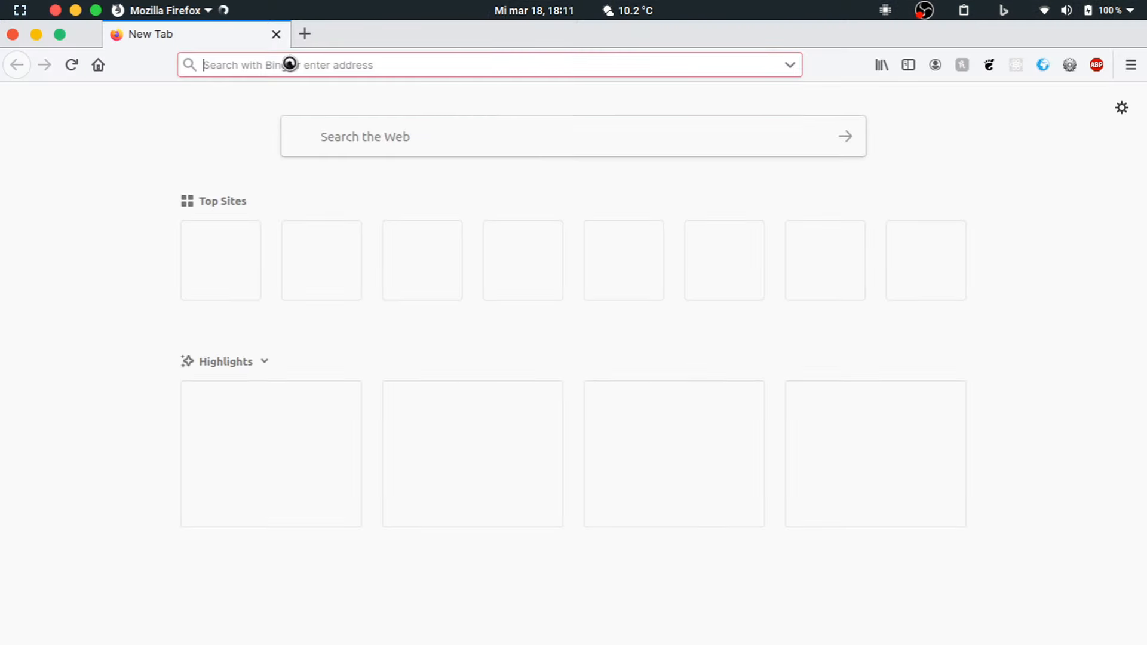
Switch to Firefox, enable Title Bar in its toolbar customization page, and close that page.
click(1128, 67)
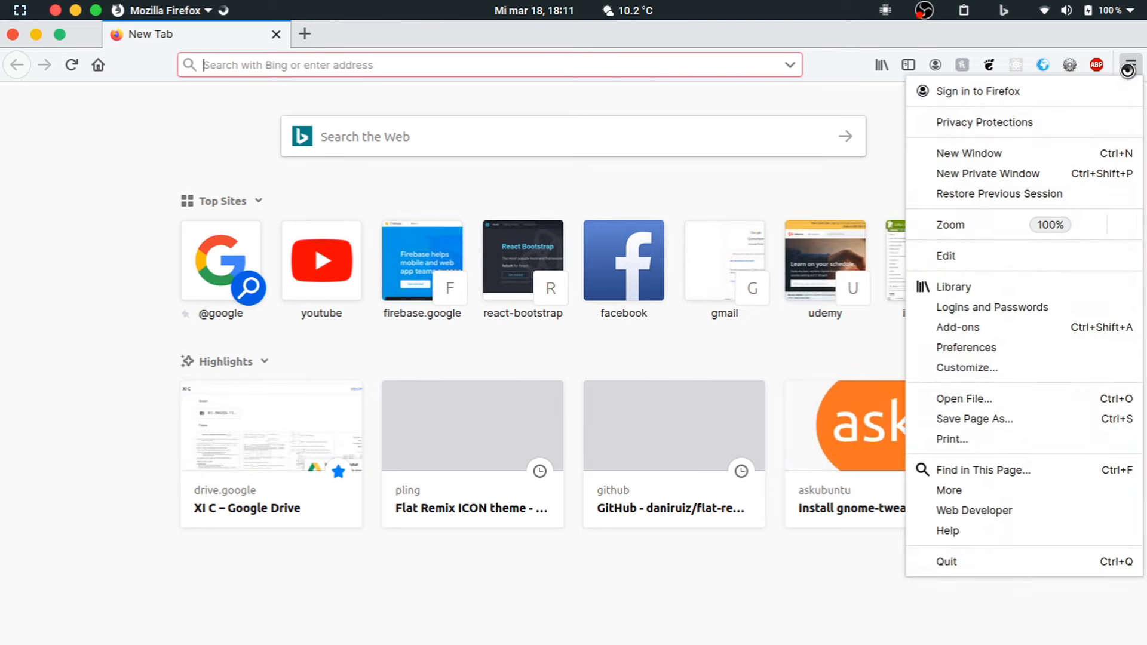
click(963, 351)
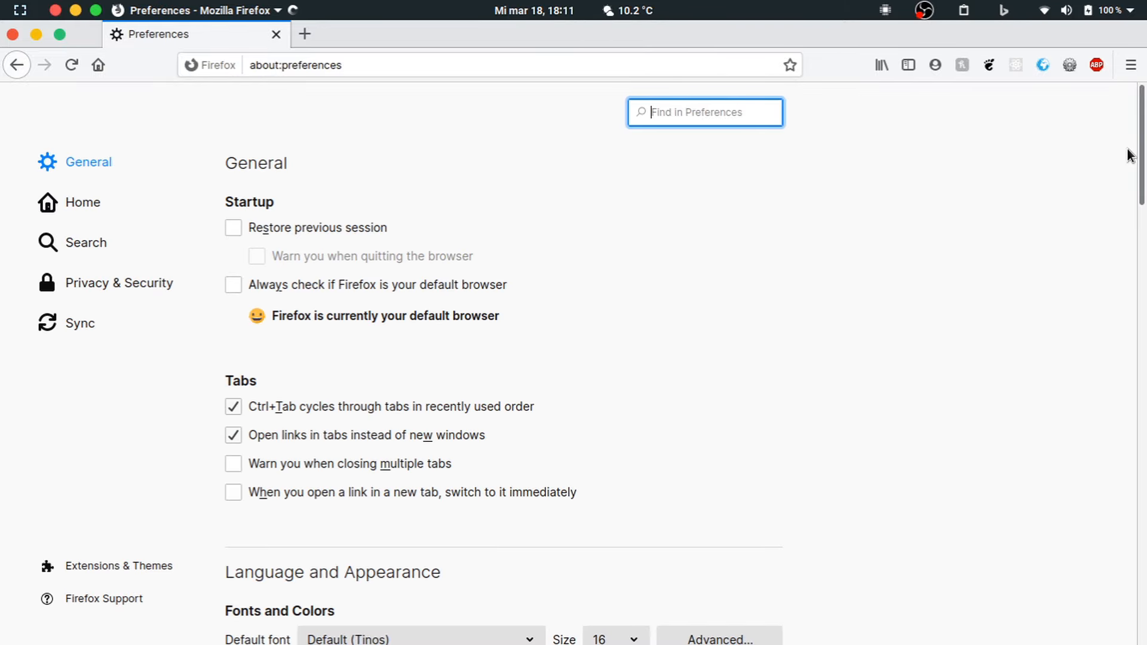
click(1130, 64)
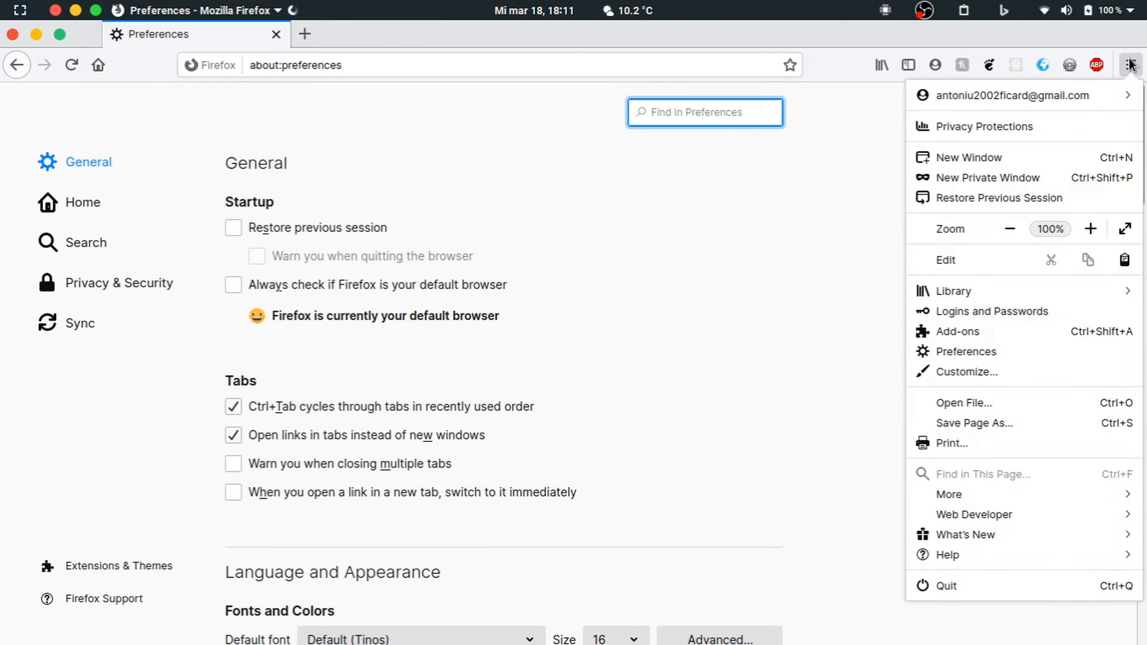
click(995, 372)
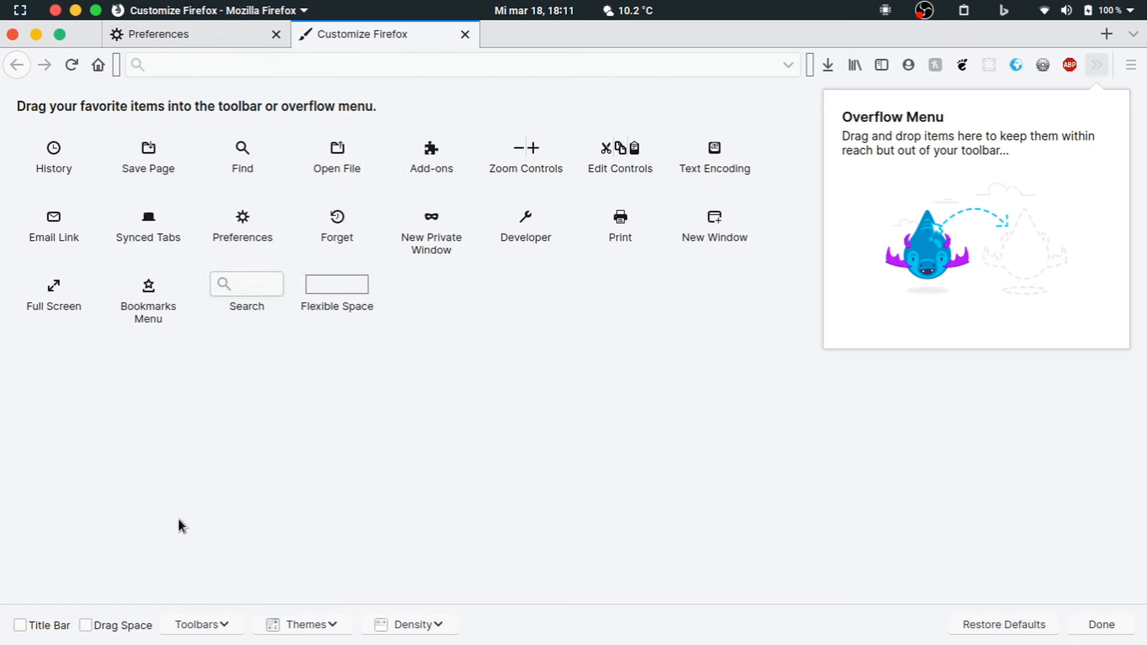
click(35, 632)
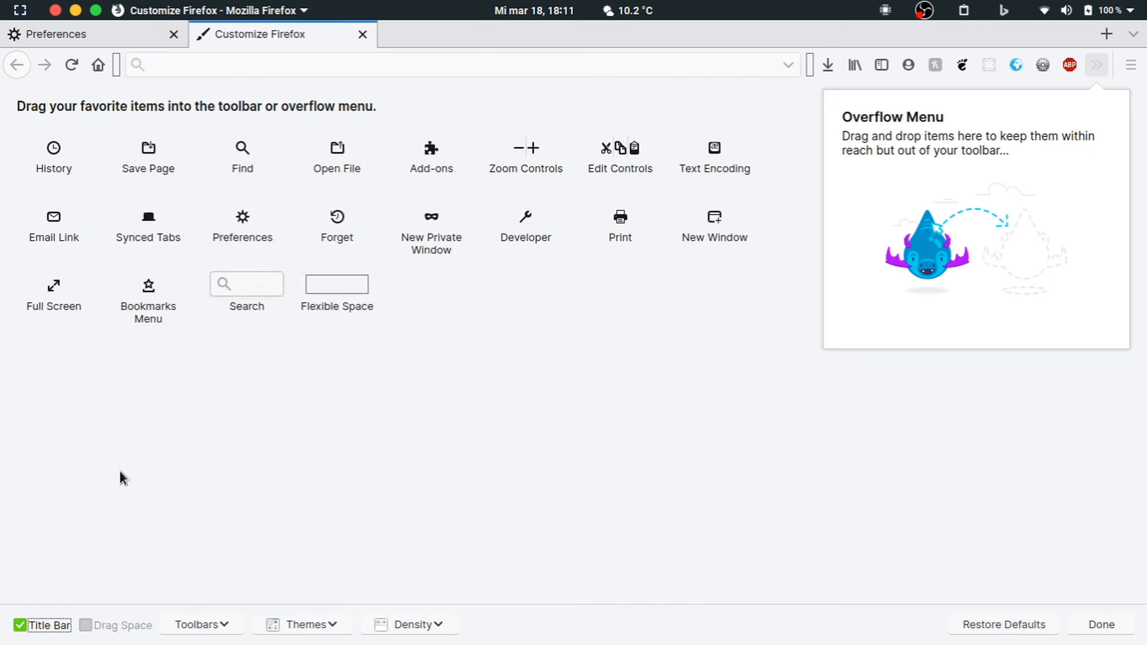
click(359, 34)
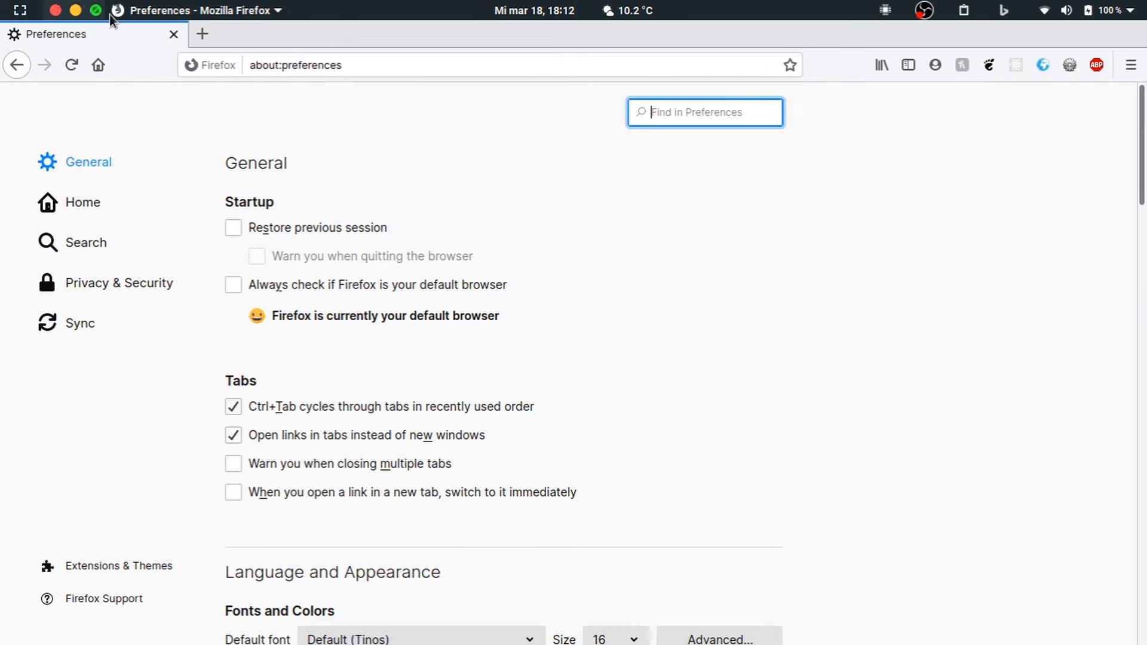
Replace the Preferences tab with a new tab and search the web for ulauncher.
click(202, 34)
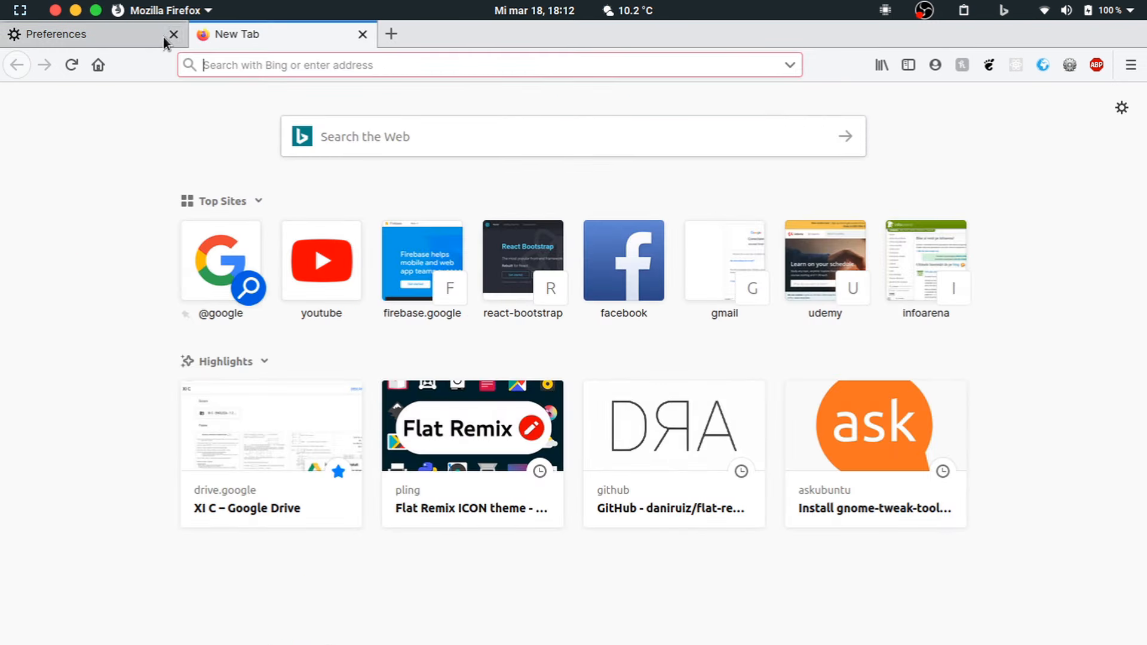
text(ulauncehr)
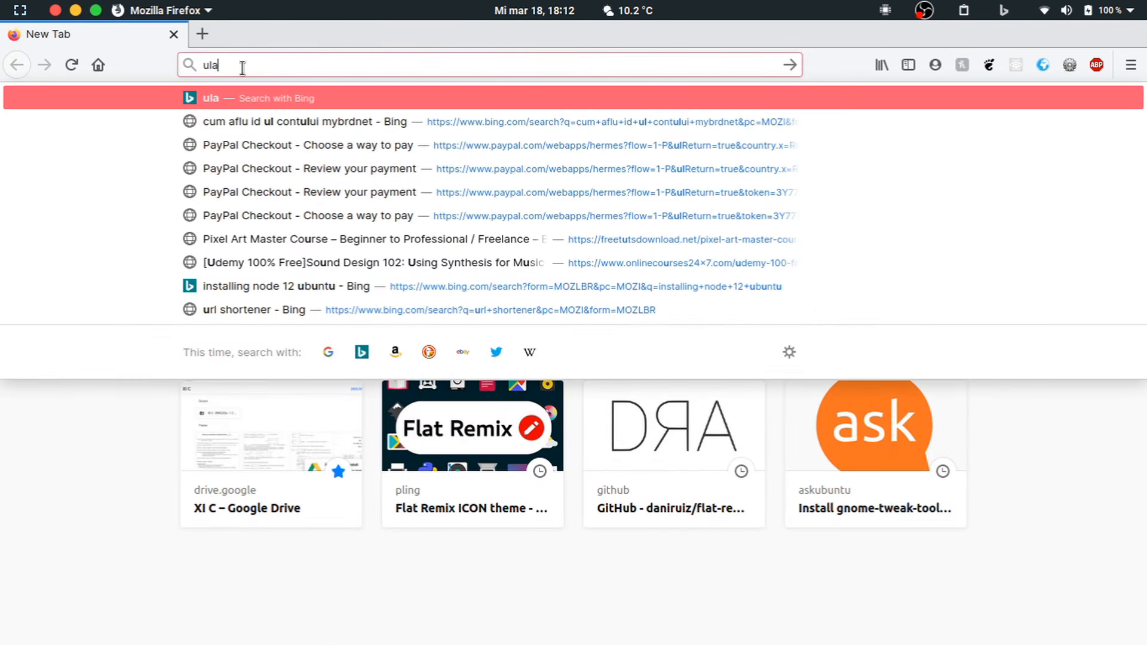
key(BackSpace)
key(BackSpace)
key(BackSpace)
text(her)
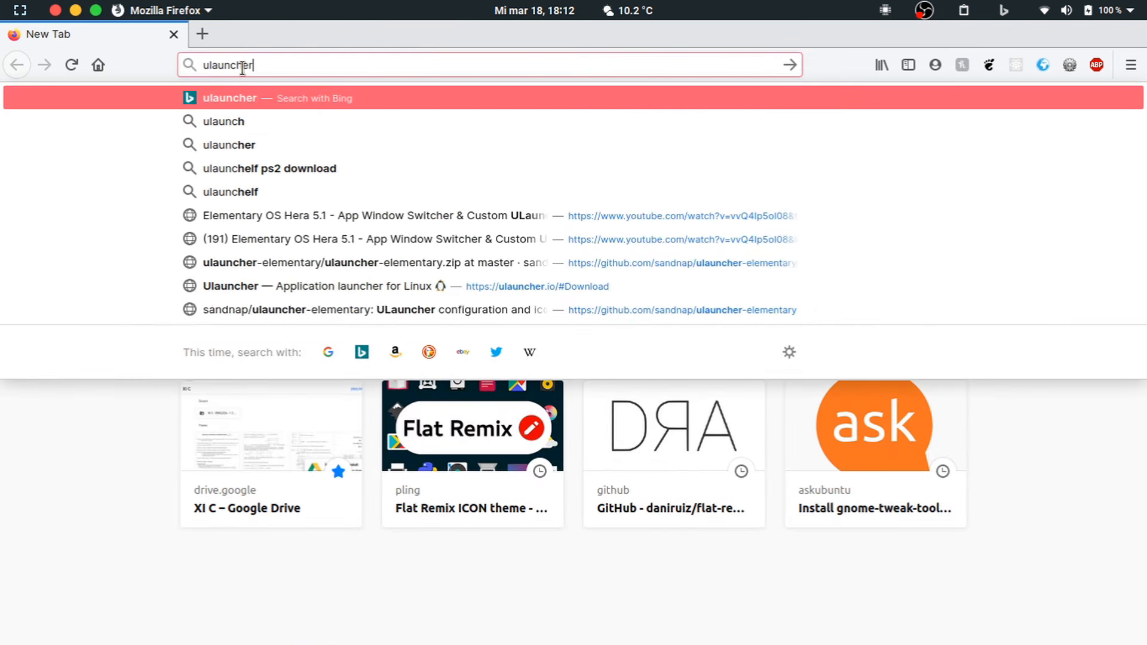
key(Return)
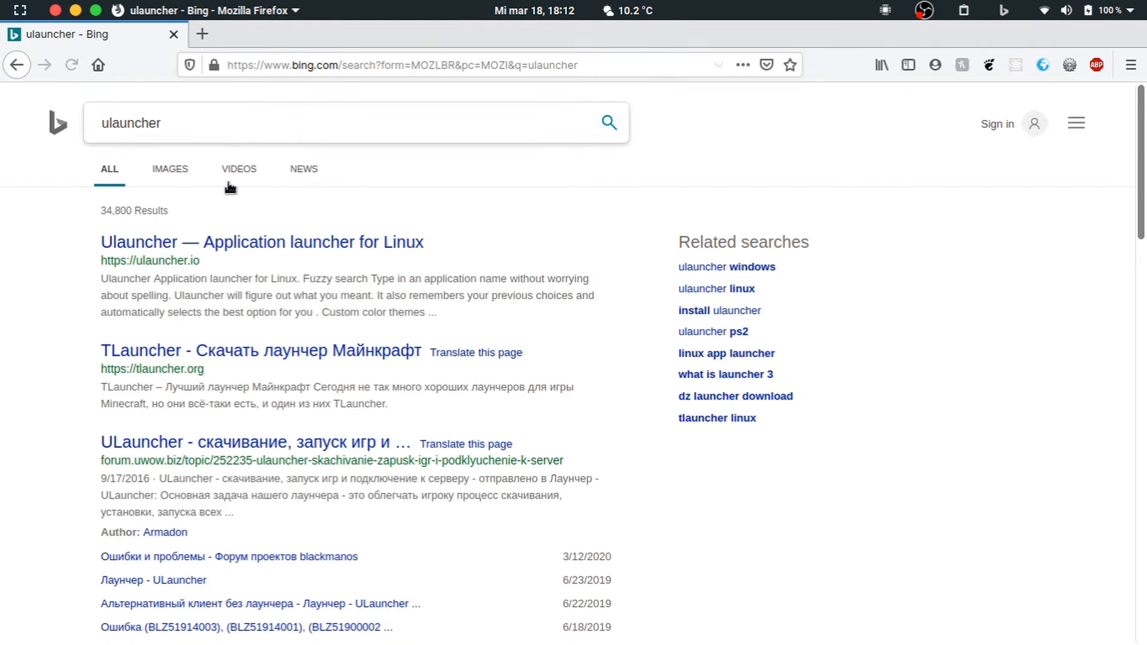
Go to the Ulauncher site's download section and open ulauncher_5.7.0_all.deb for Ubuntu (Debian) with Install Linux Application.
click(199, 244)
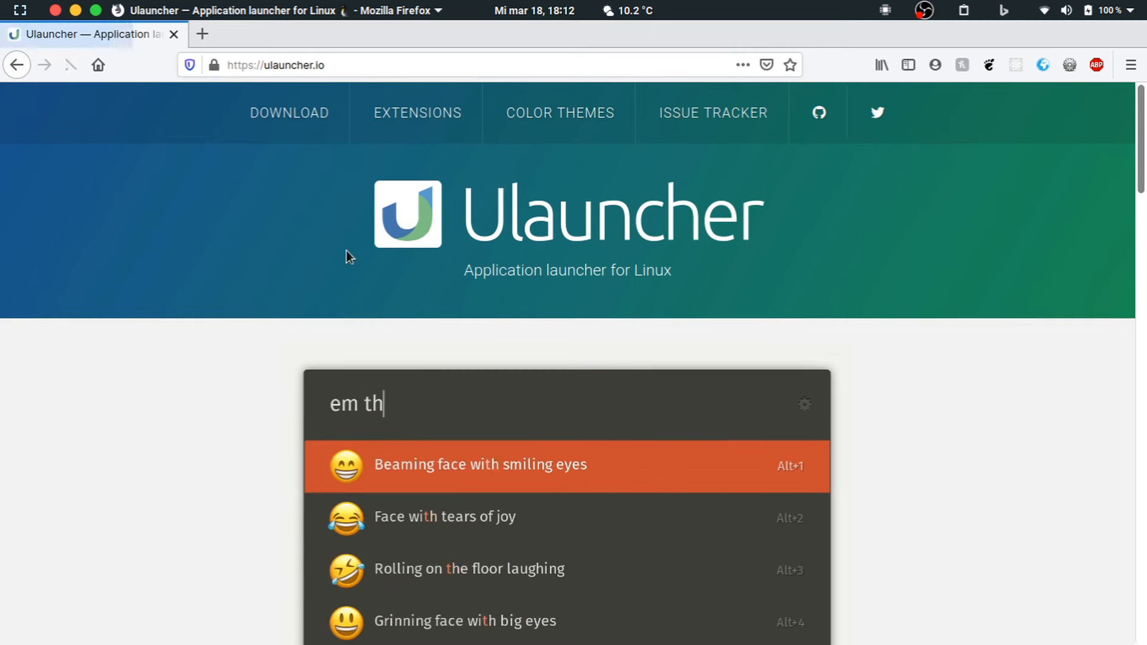
click(289, 114)
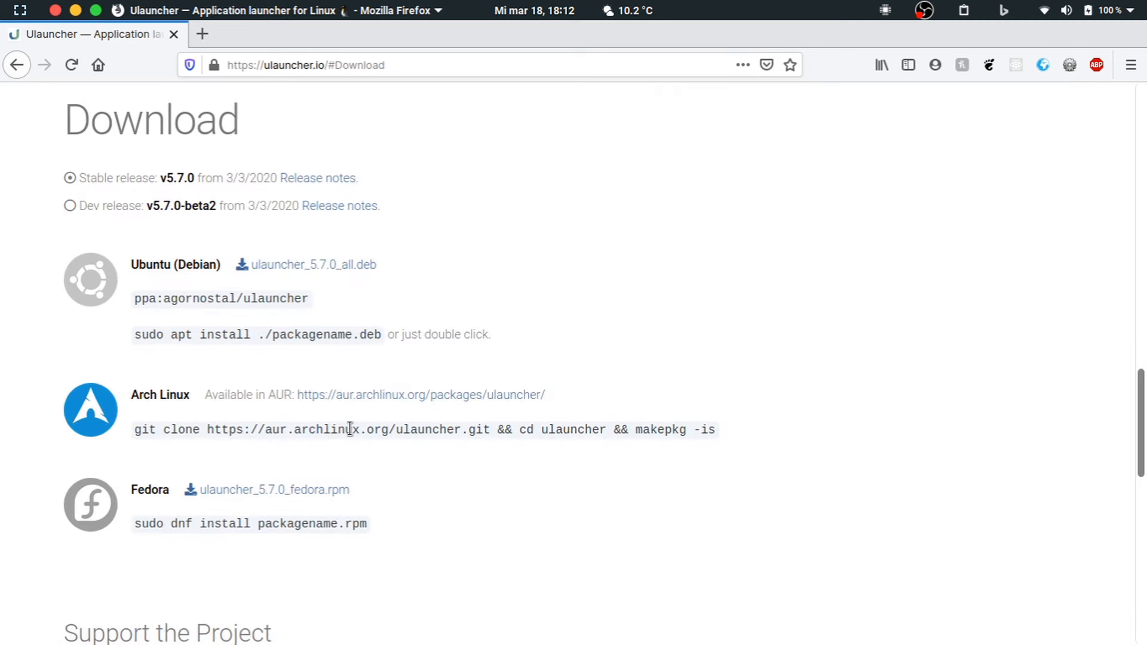
scroll(350, 429, down, 3)
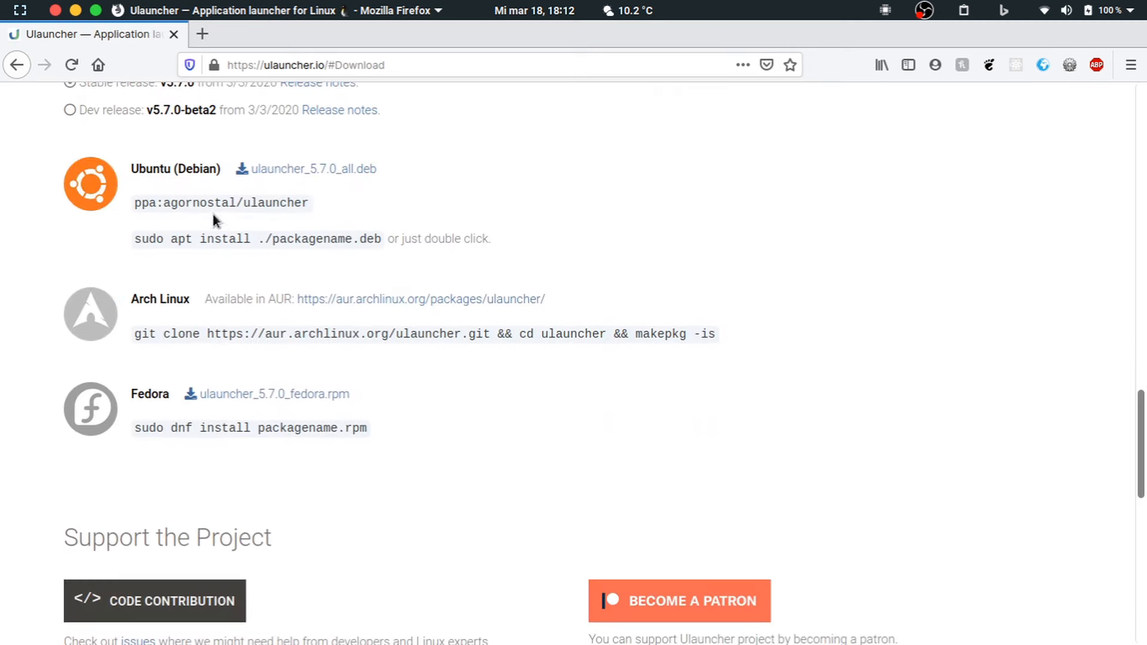
click(287, 167)
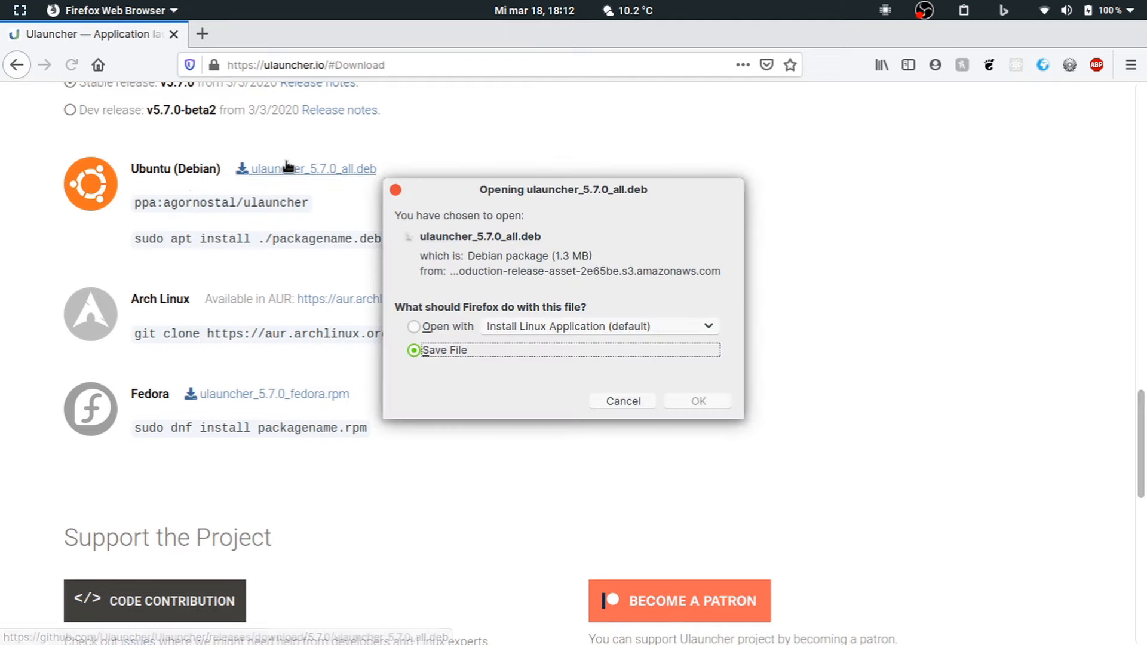
click(428, 326)
click(712, 400)
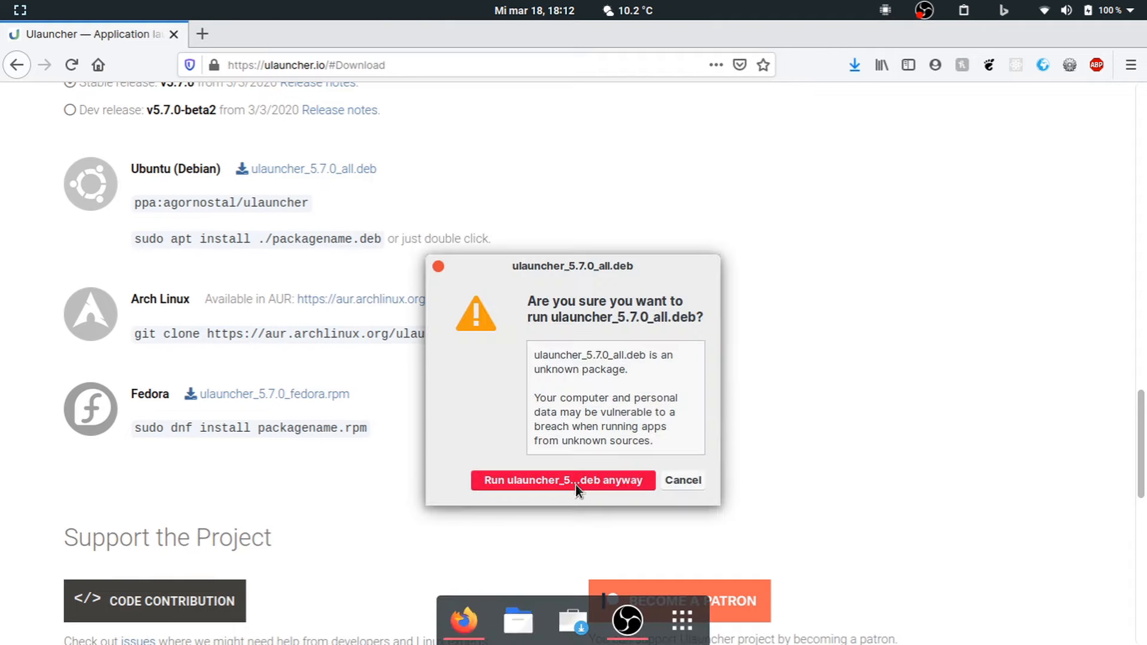
Run the unknown package anyway, install ulauncher using the account password, and close Software and Firefox.
click(576, 485)
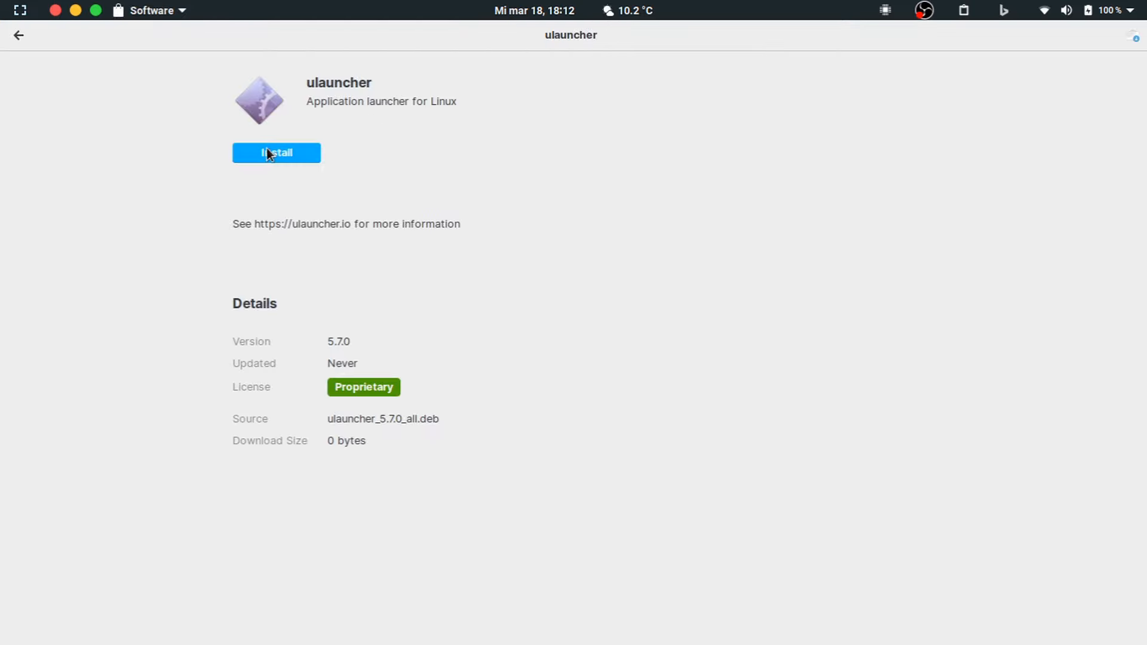
click(266, 154)
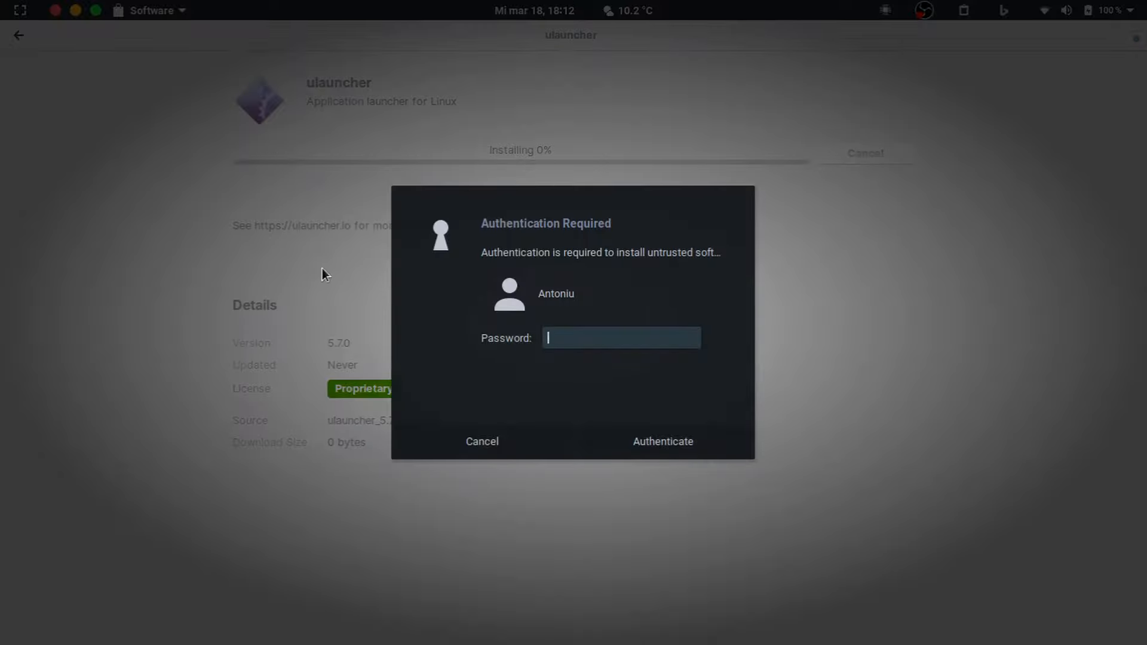
text(•••••••••)
key(Return)
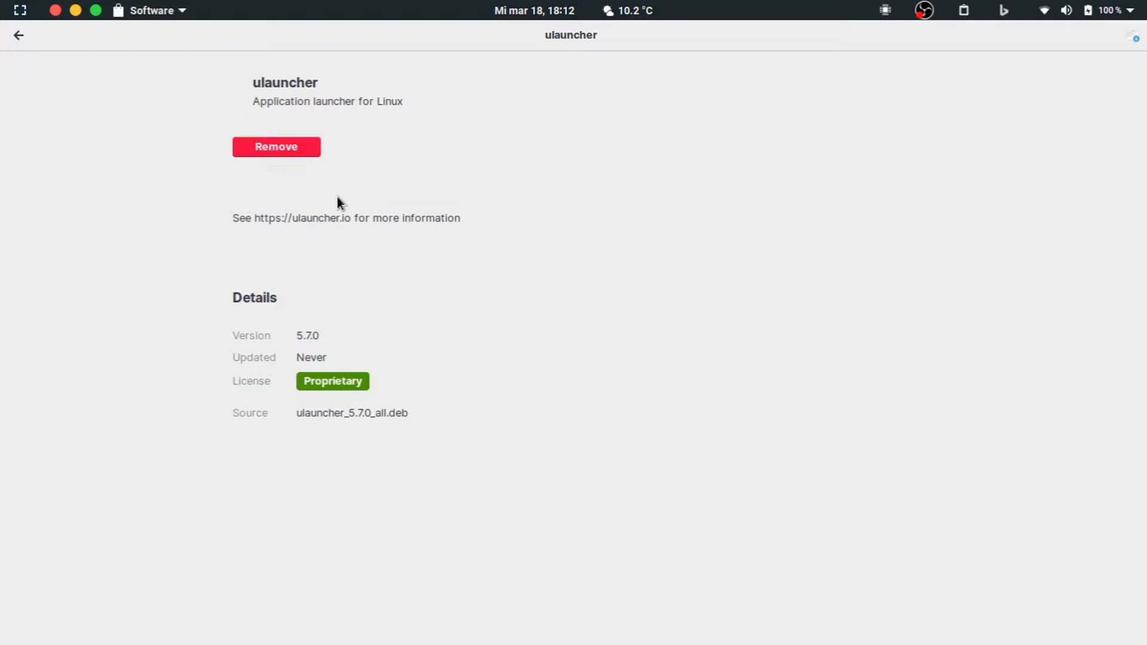
click(55, 10)
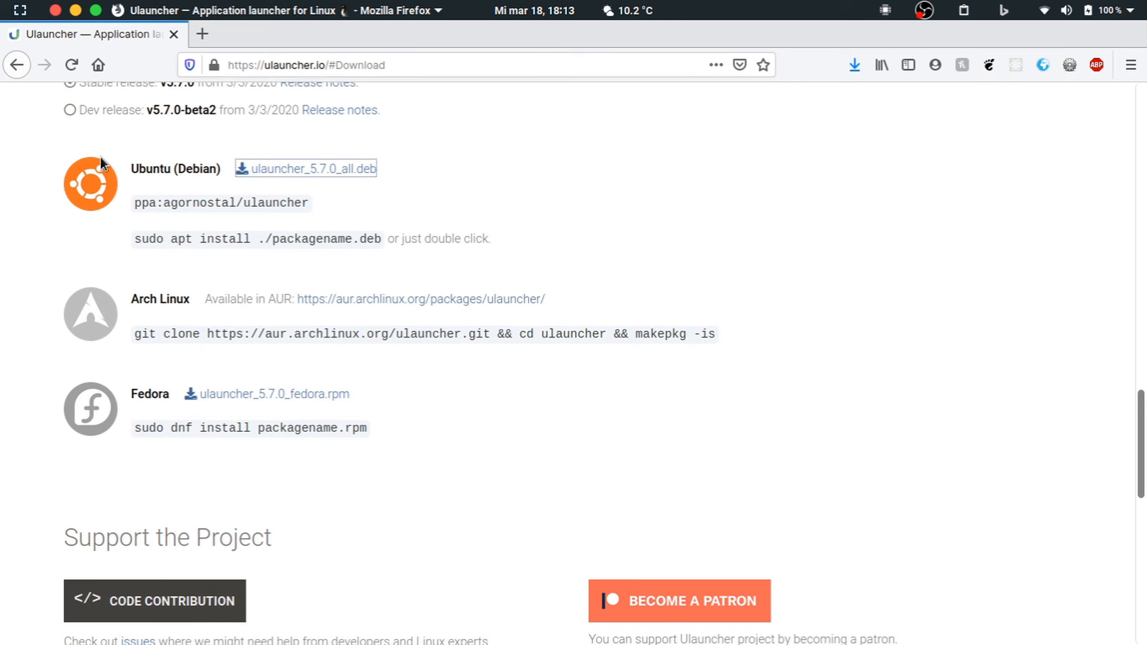
click(56, 11)
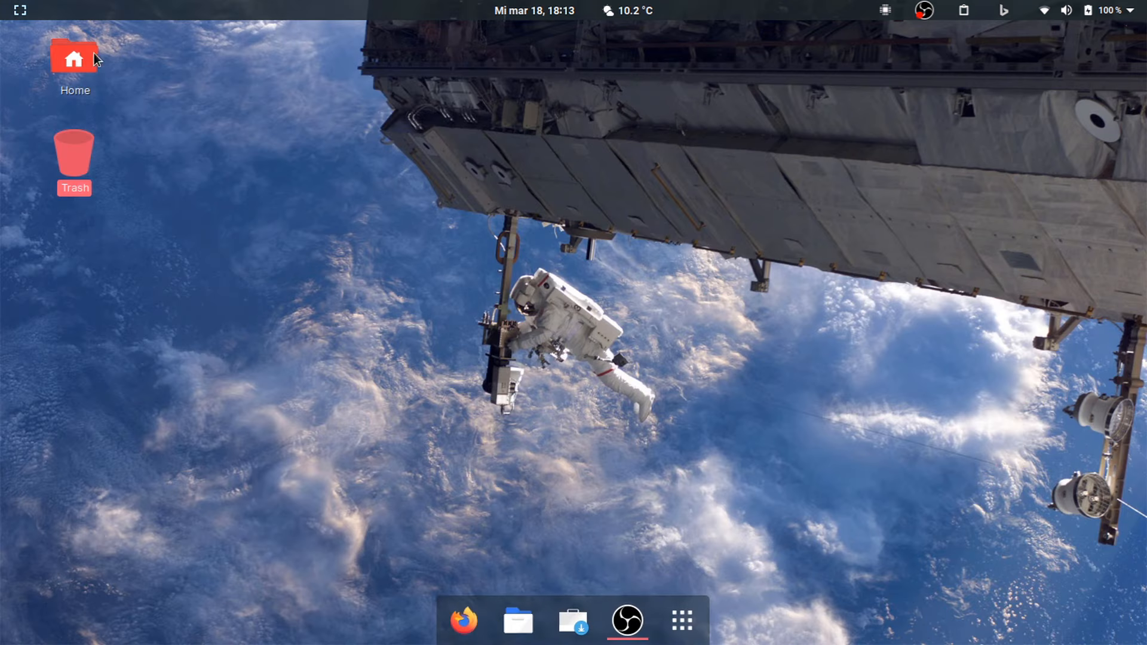
Browse the full application list and launch Ulauncher.
click(686, 642)
scroll(784, 362, down, 3)
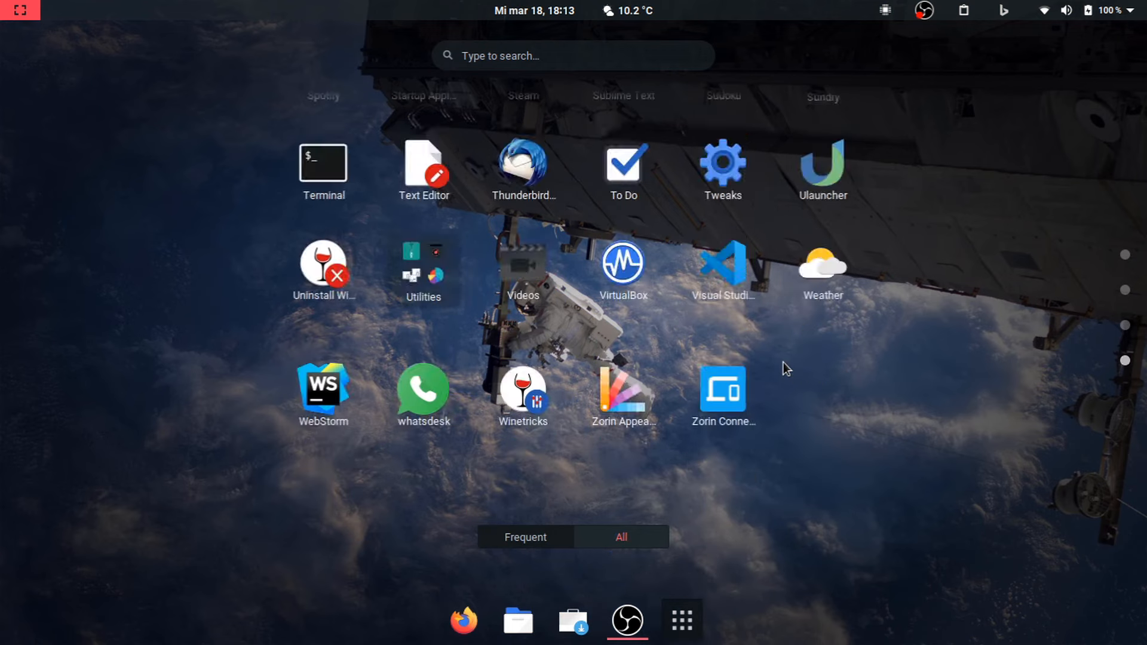
scroll(783, 362, up, 3)
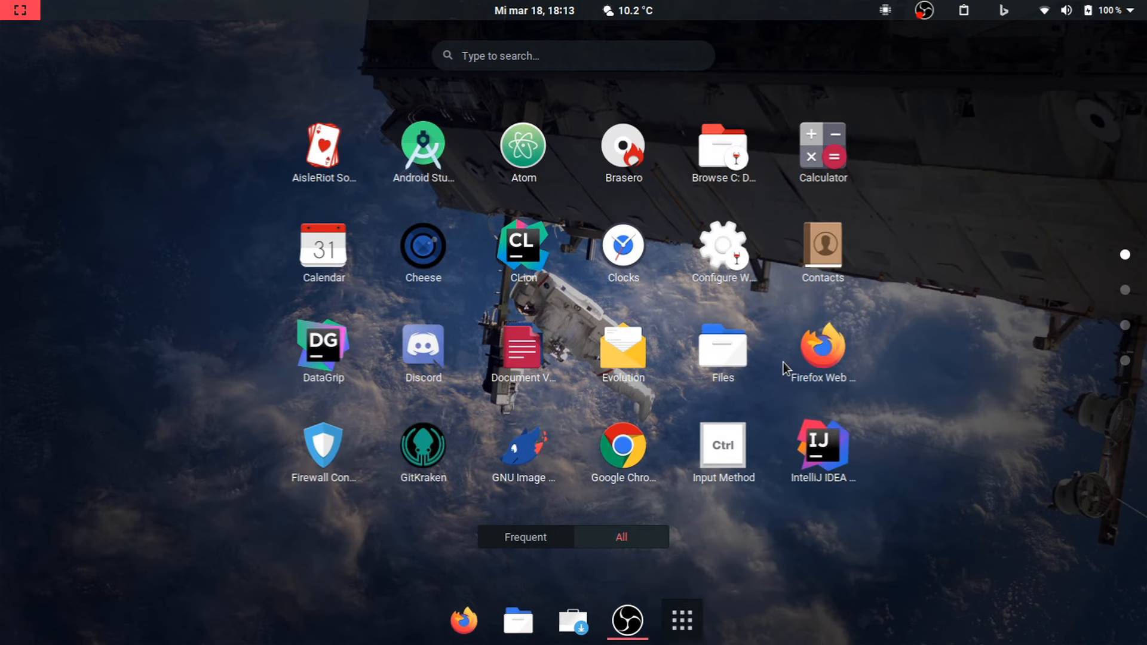
scroll(783, 362, down, 1)
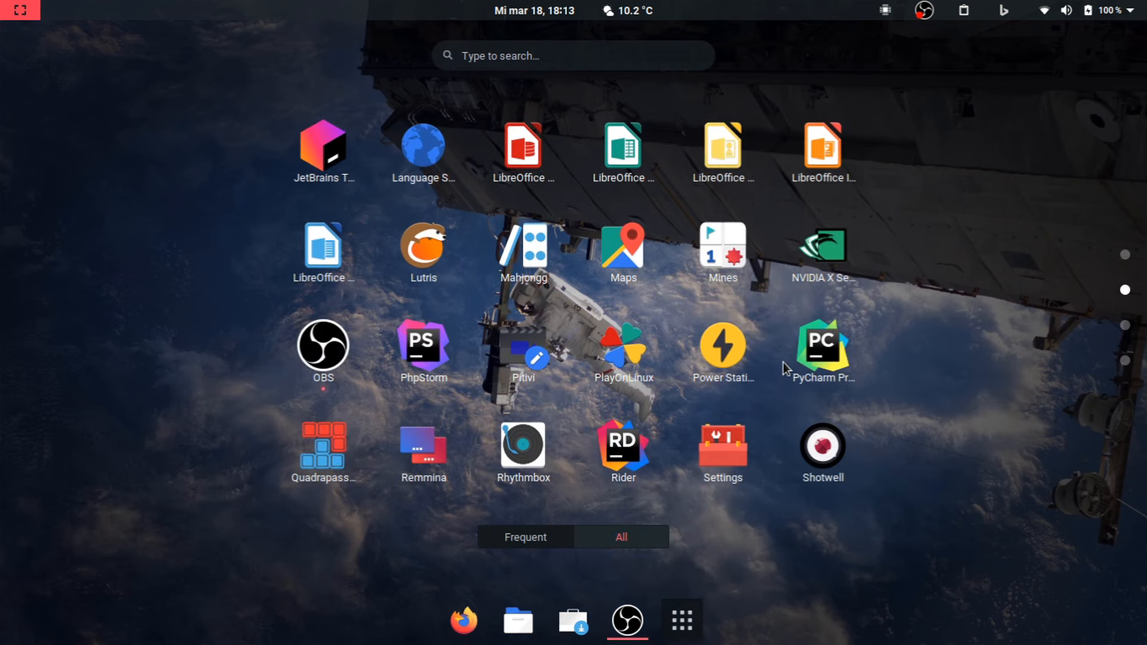
scroll(783, 362, down, 2)
scroll(783, 362, up, 1)
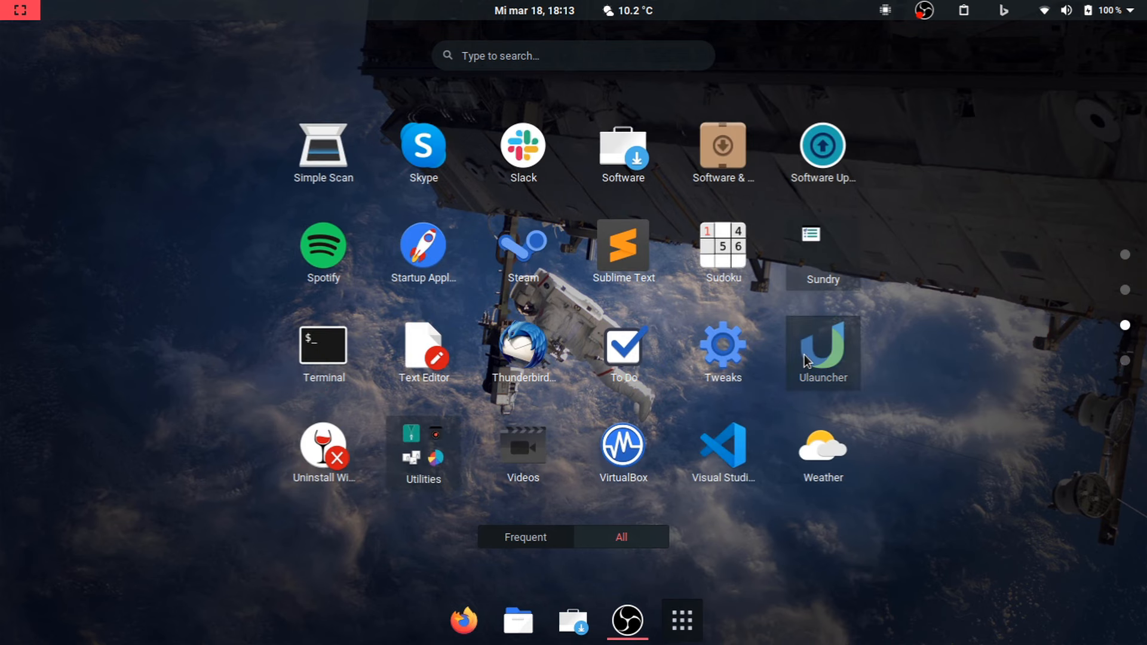
click(805, 355)
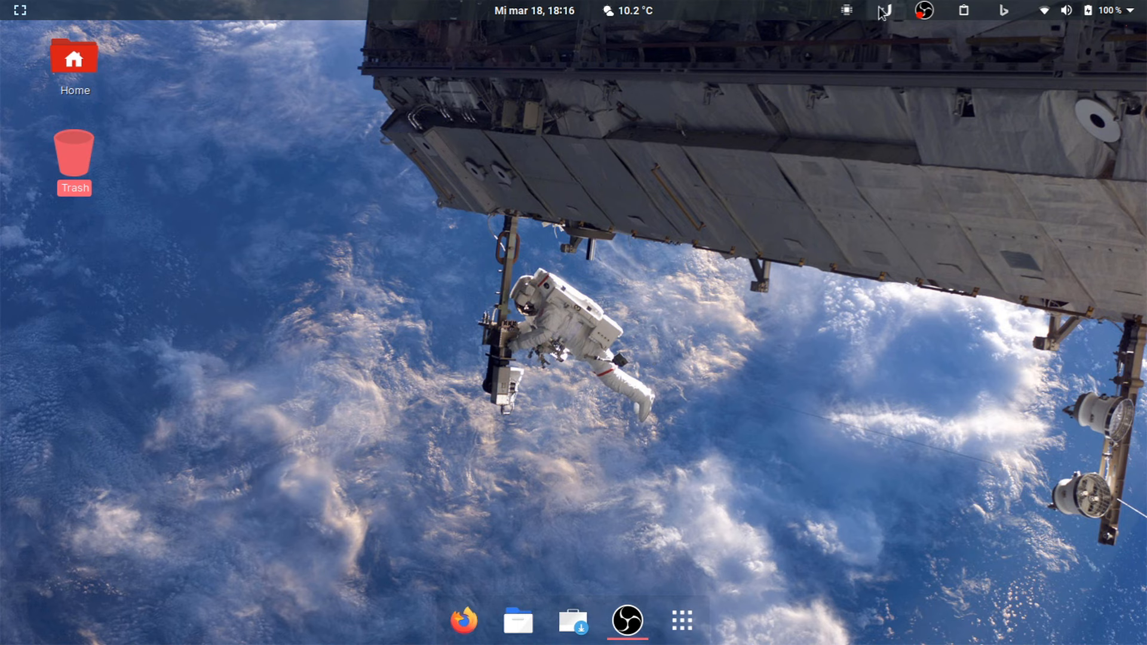
Open Ulauncher's preferences and set the color theme to Elementary Dark.
click(880, 9)
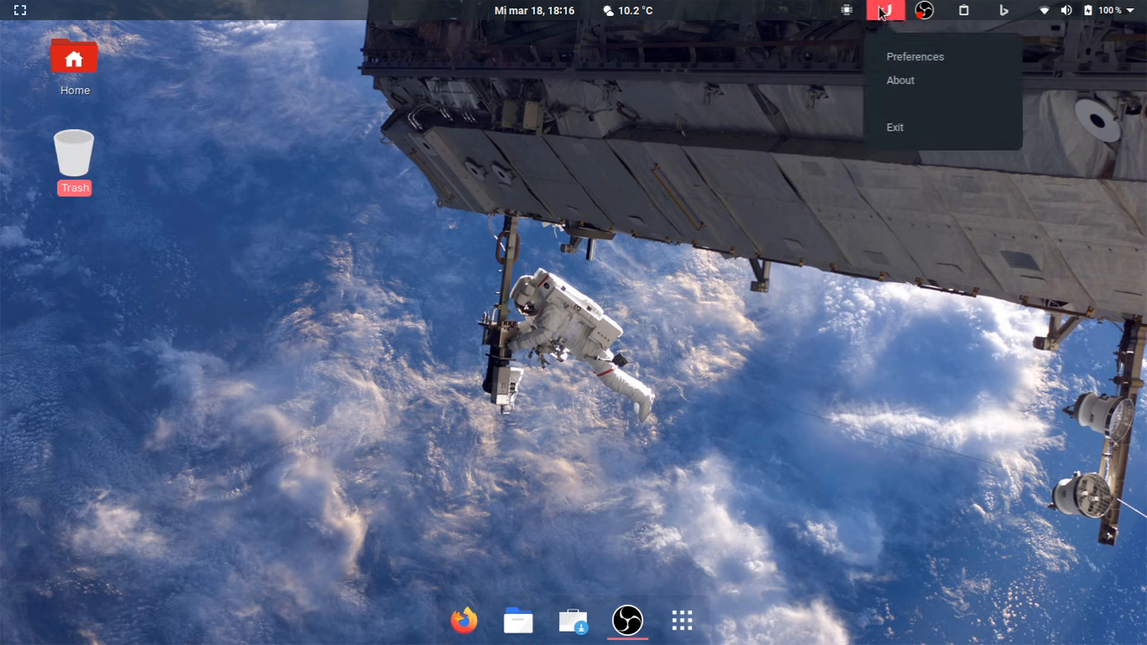
click(880, 56)
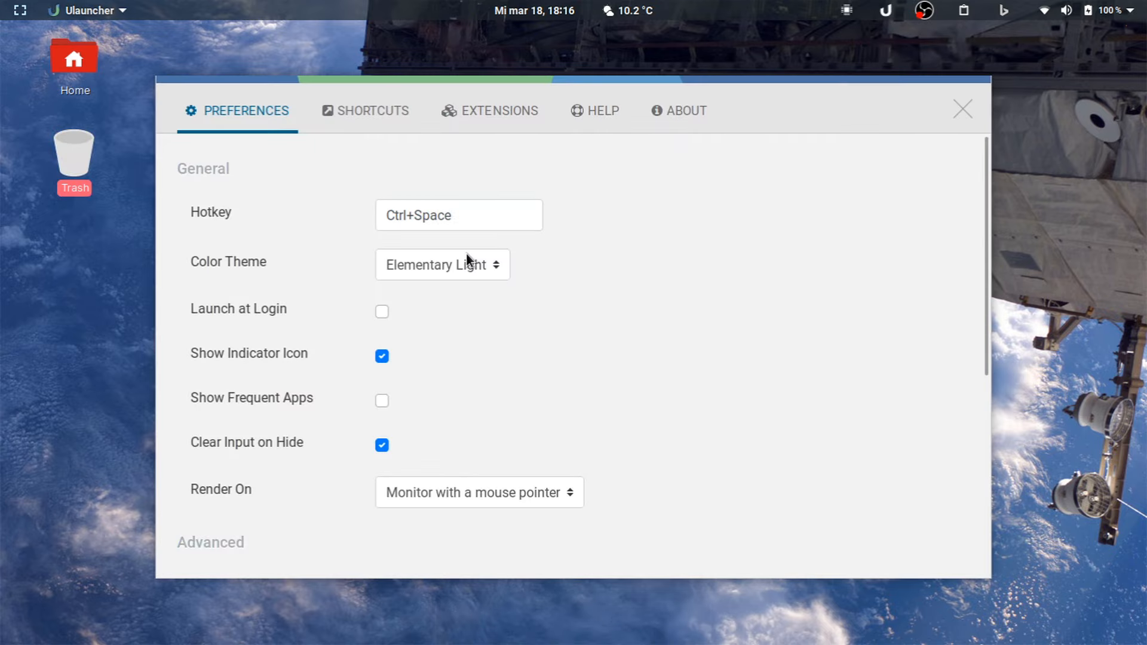
click(447, 269)
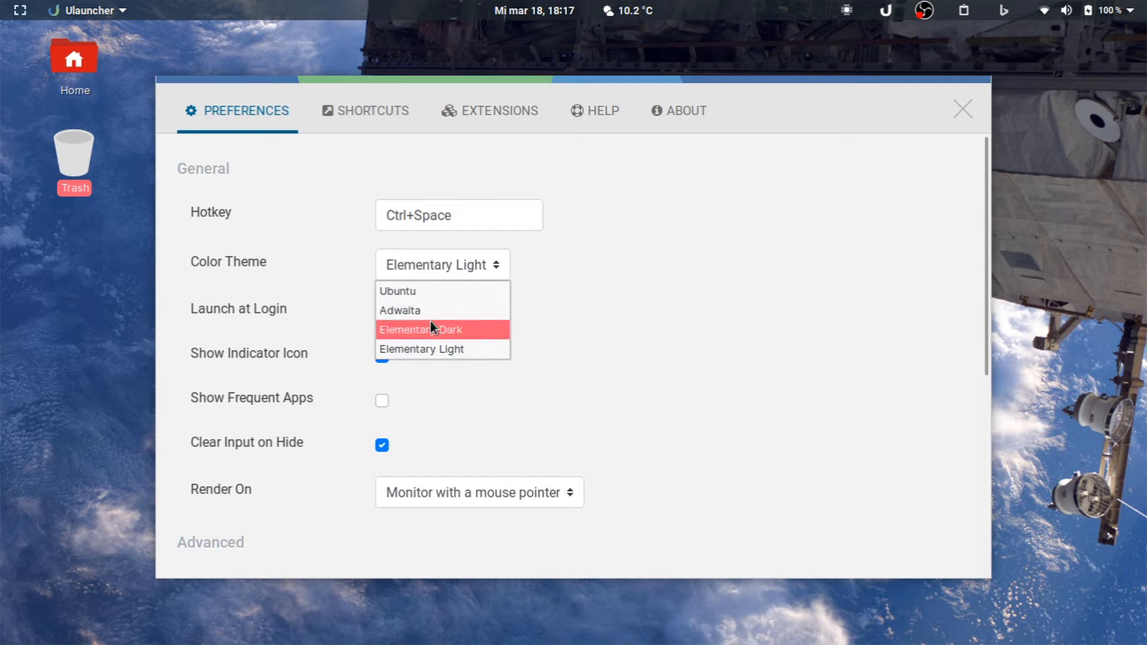
click(425, 349)
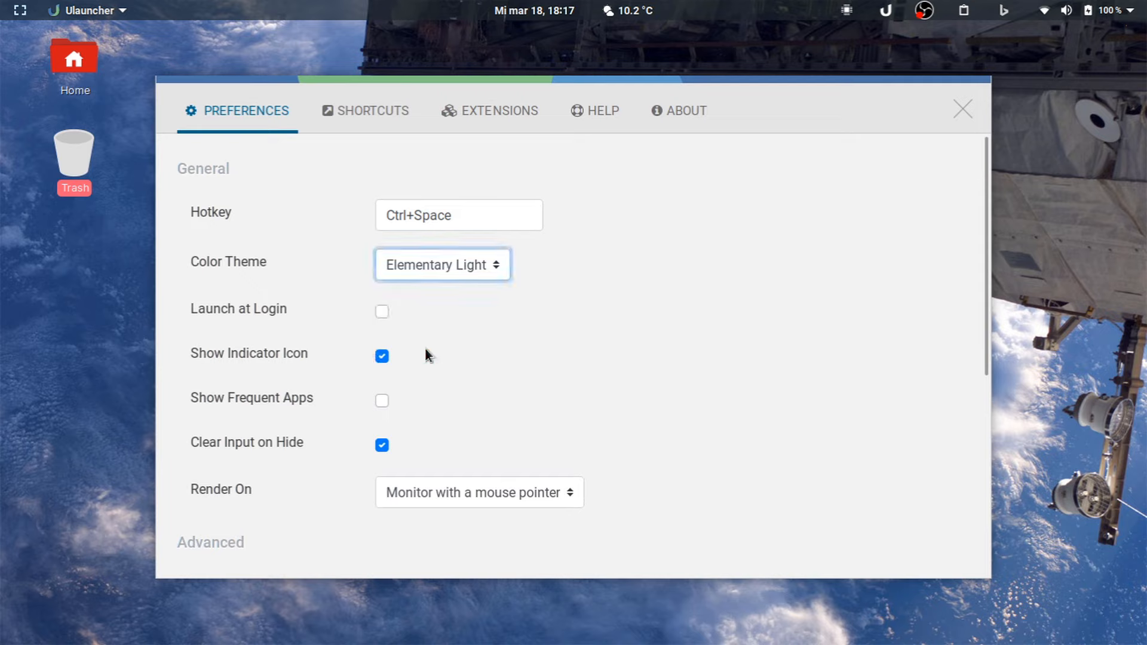
click(444, 263)
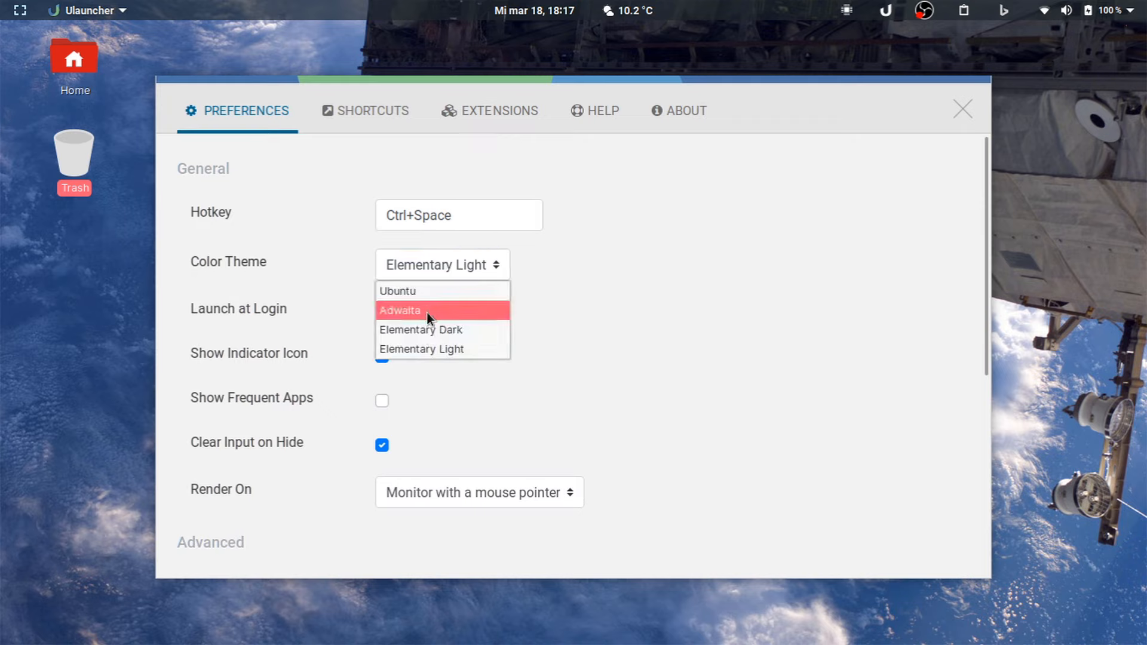
click(426, 328)
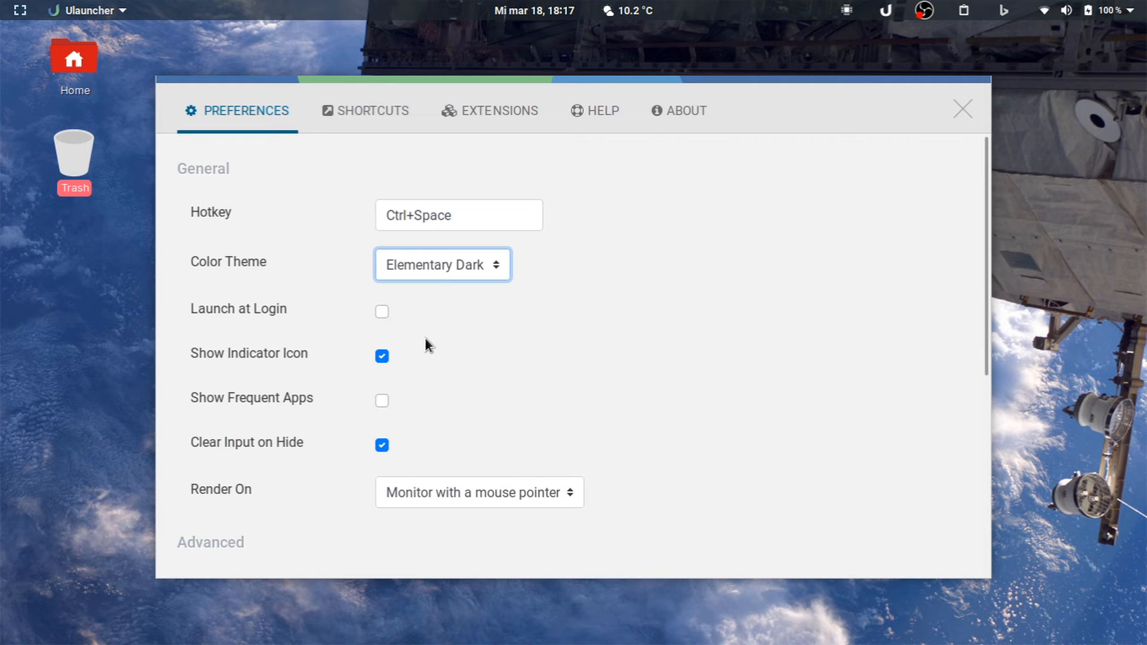
Start a new Ulauncher shortcut named YouTube with the keyword yt, leaving its query field ready for input.
click(388, 104)
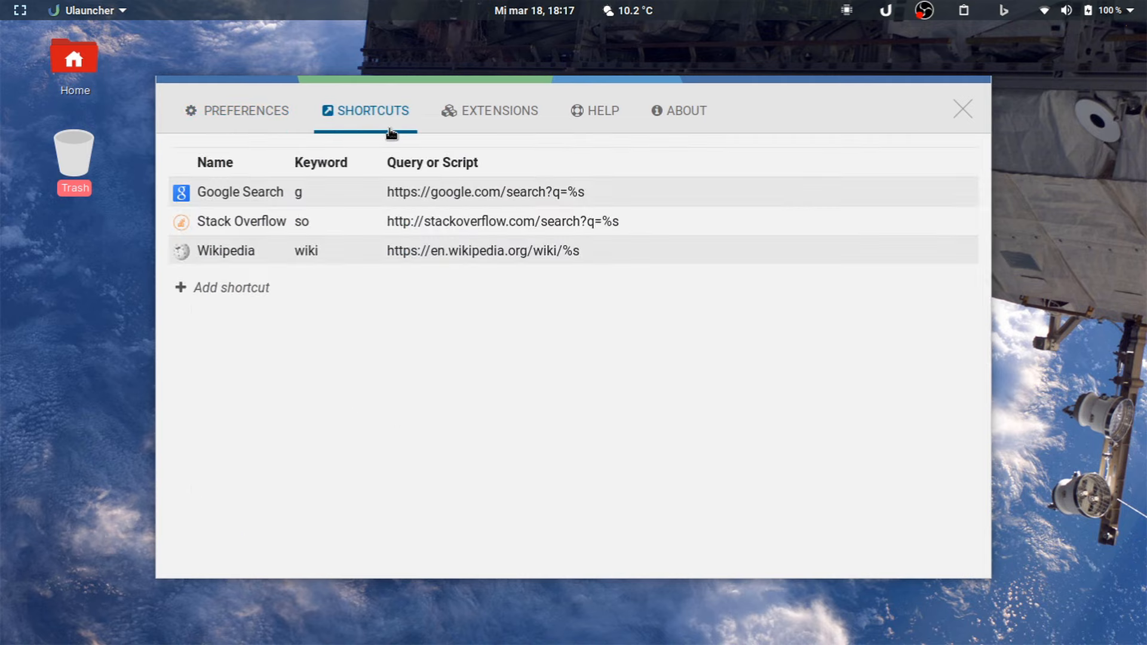
click(228, 288)
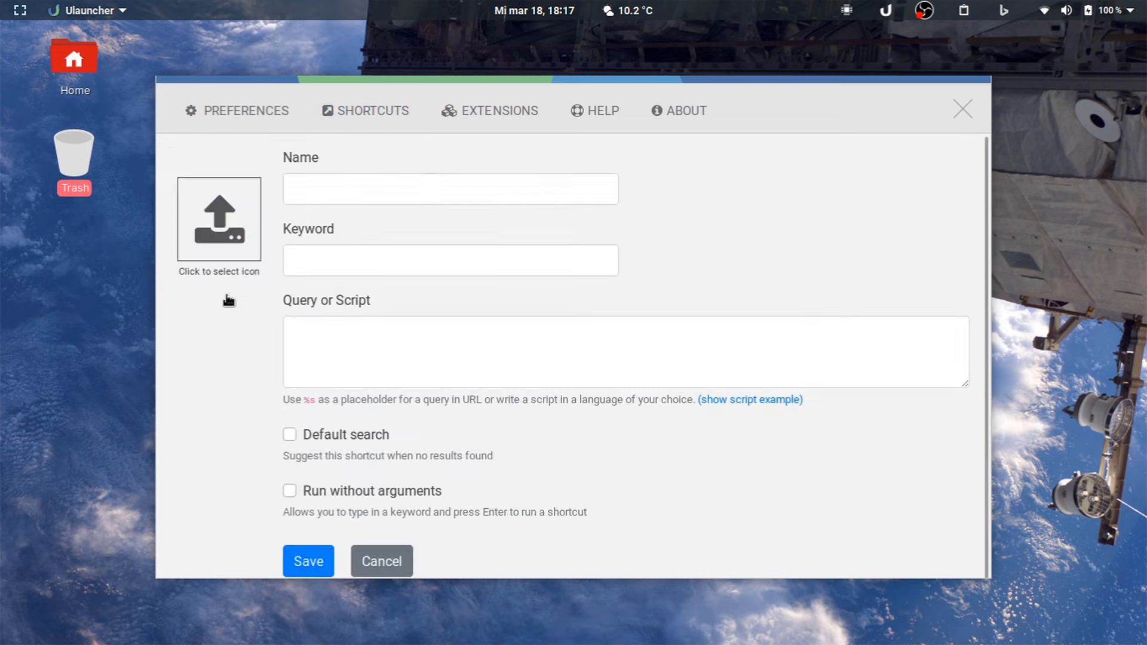
click(315, 189)
text(You)
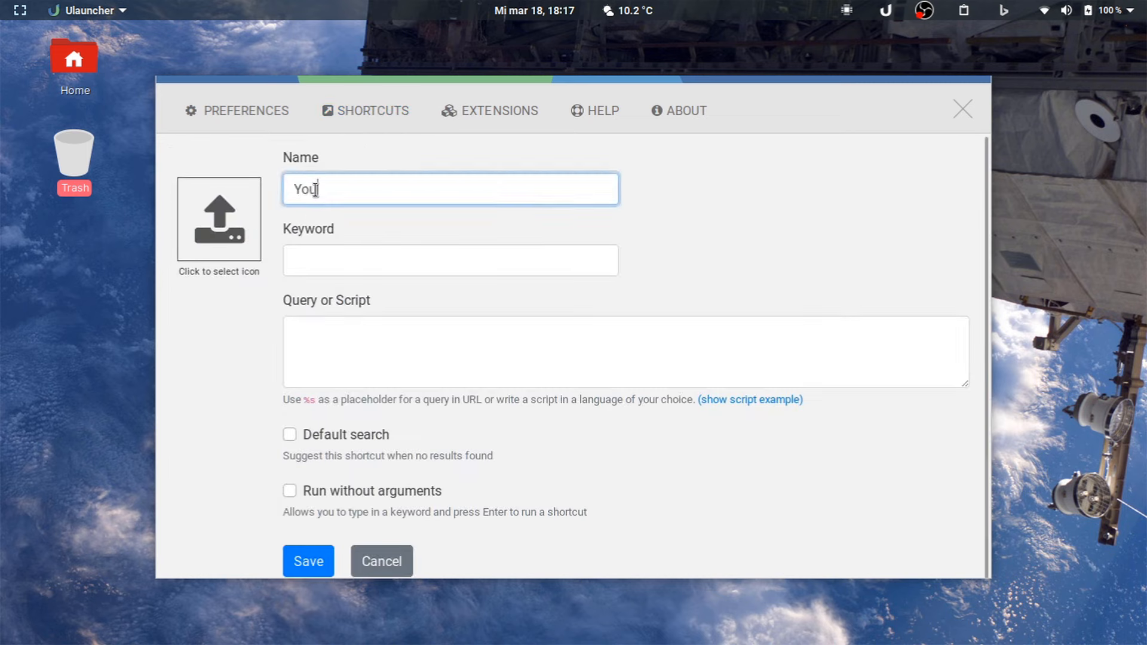
text(Tube)
click(368, 257)
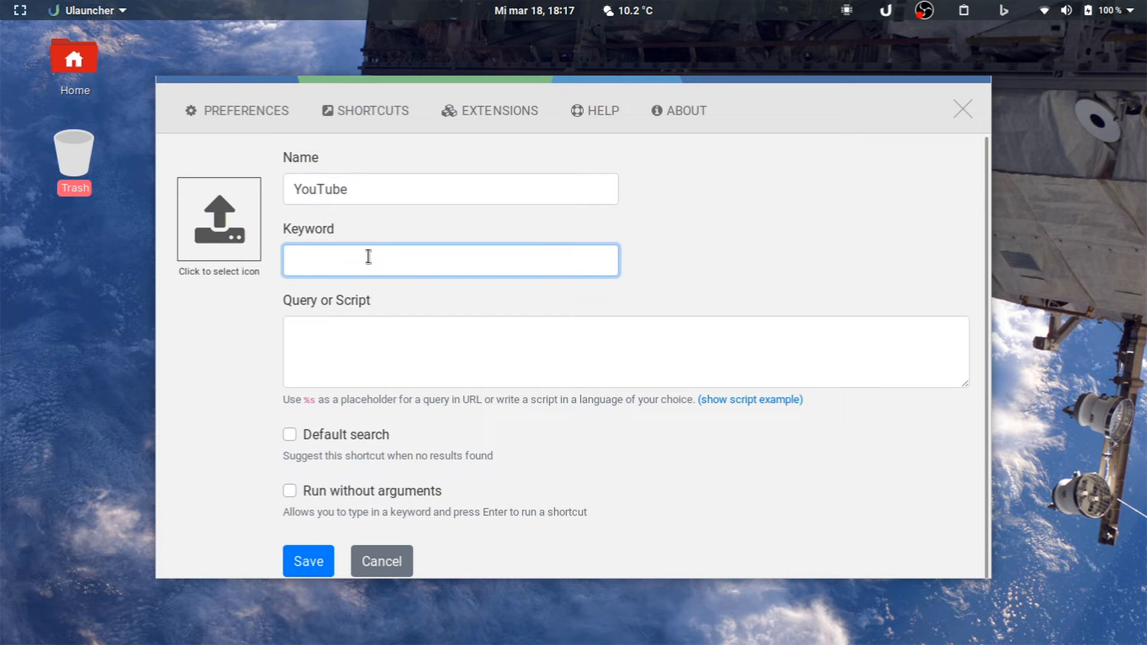
text(yt)
click(370, 345)
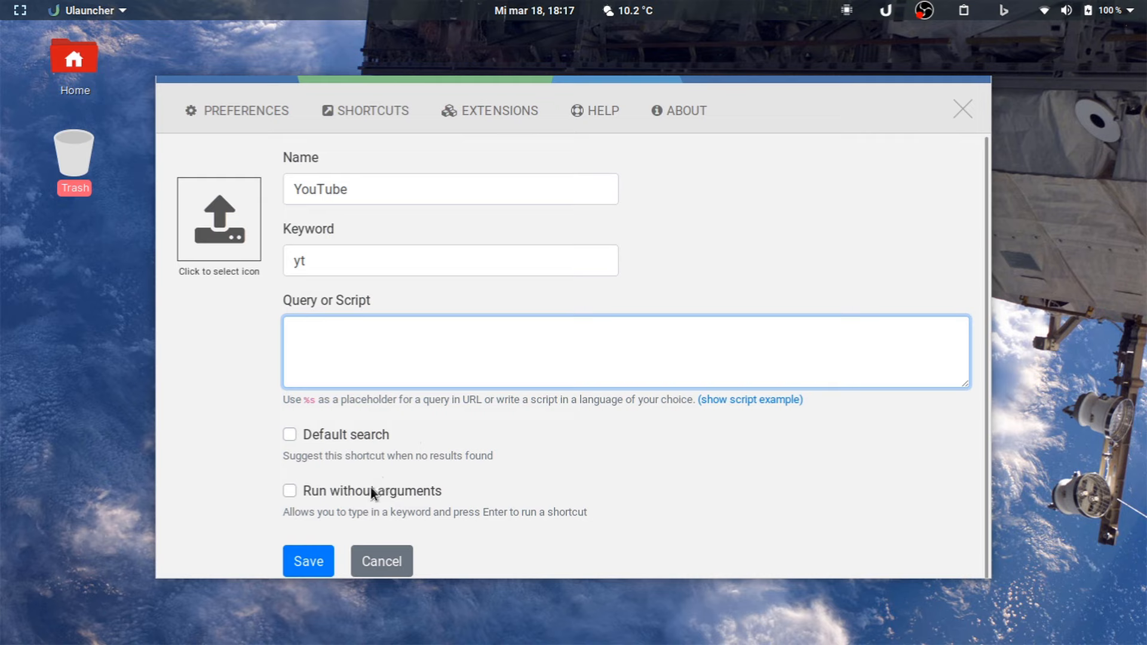
Switch to Firefox, search YouTube for %s, copy the results page's address, and close the browser.
mouse_move(385, 642)
click(446, 623)
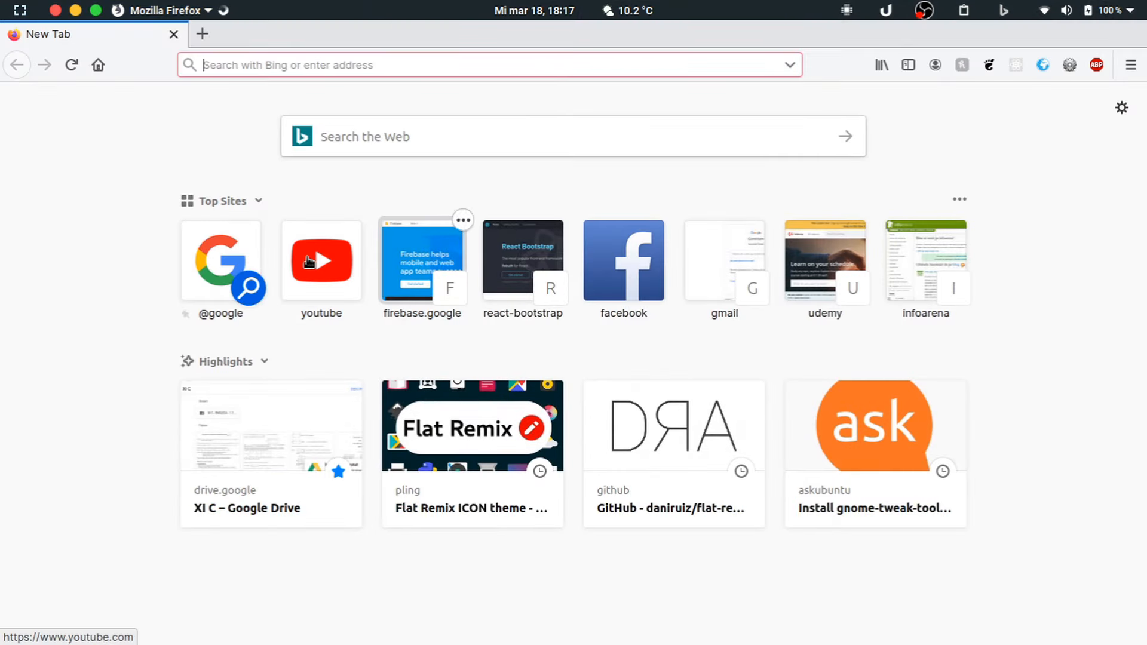
click(309, 261)
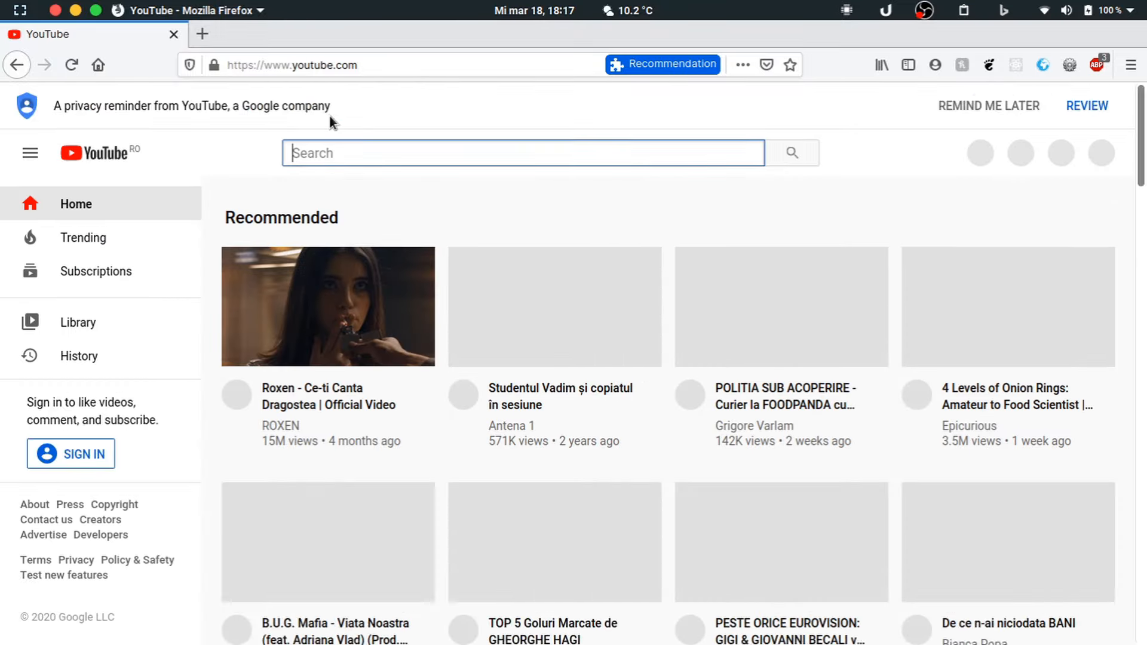
text(%s)
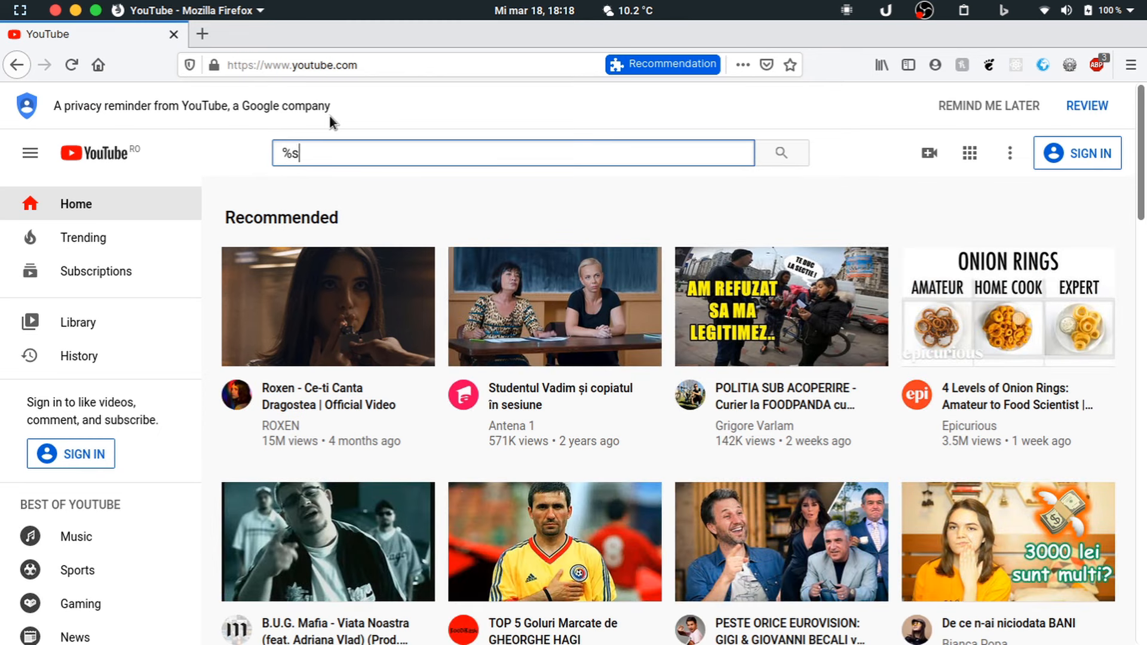
key(Return)
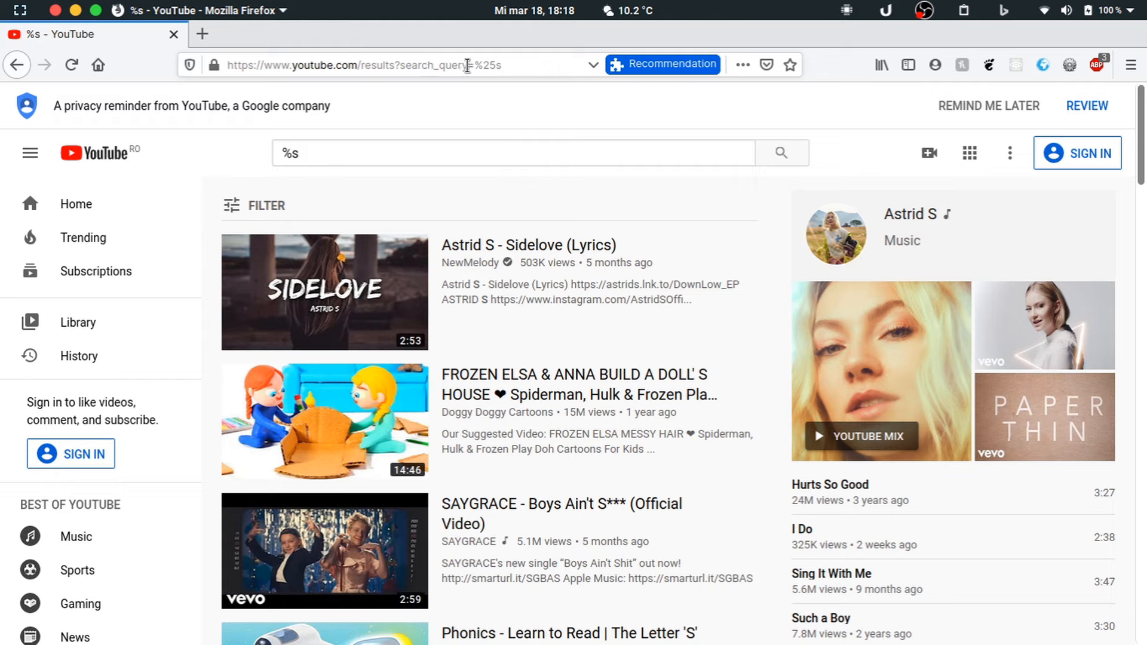
click(467, 65)
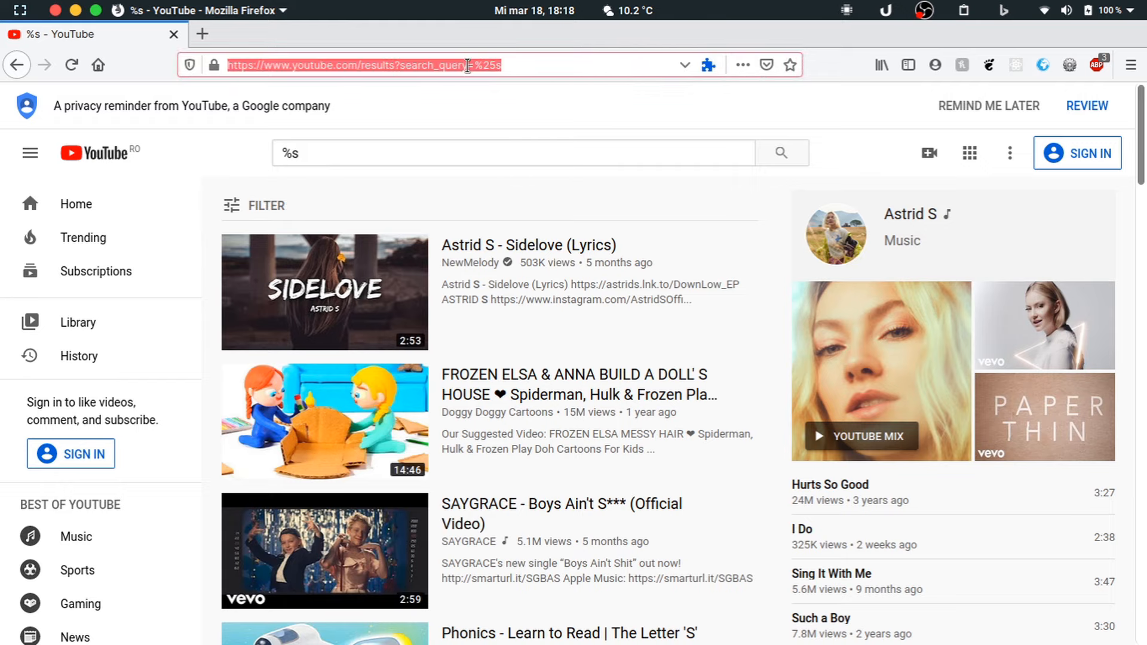
key(ctrl+c)
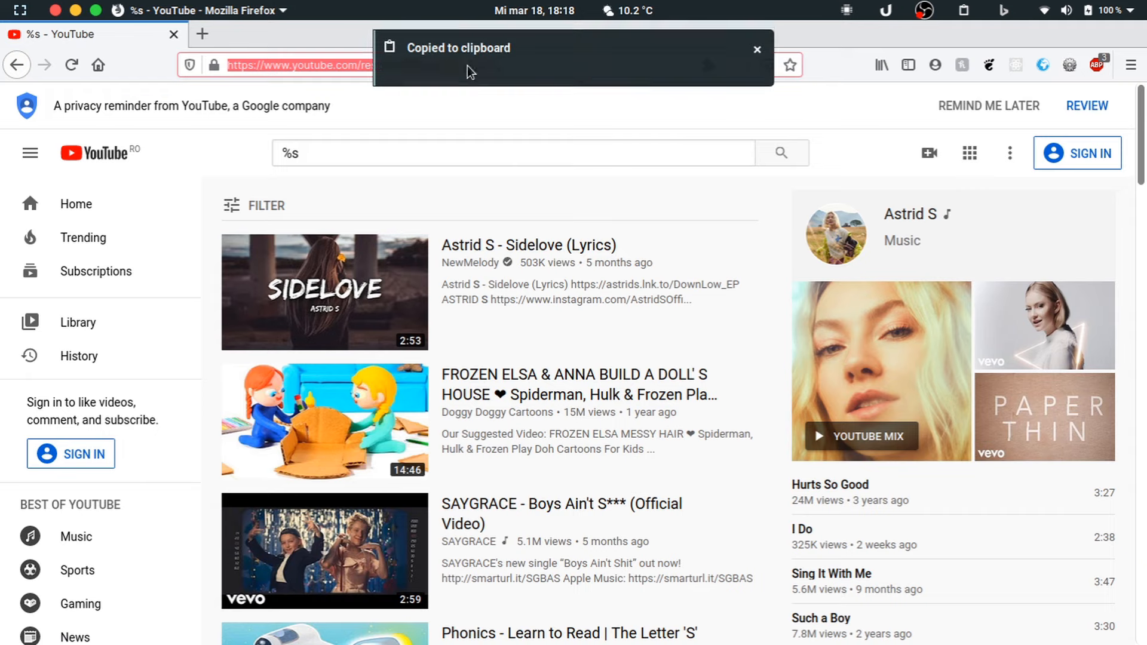
click(56, 10)
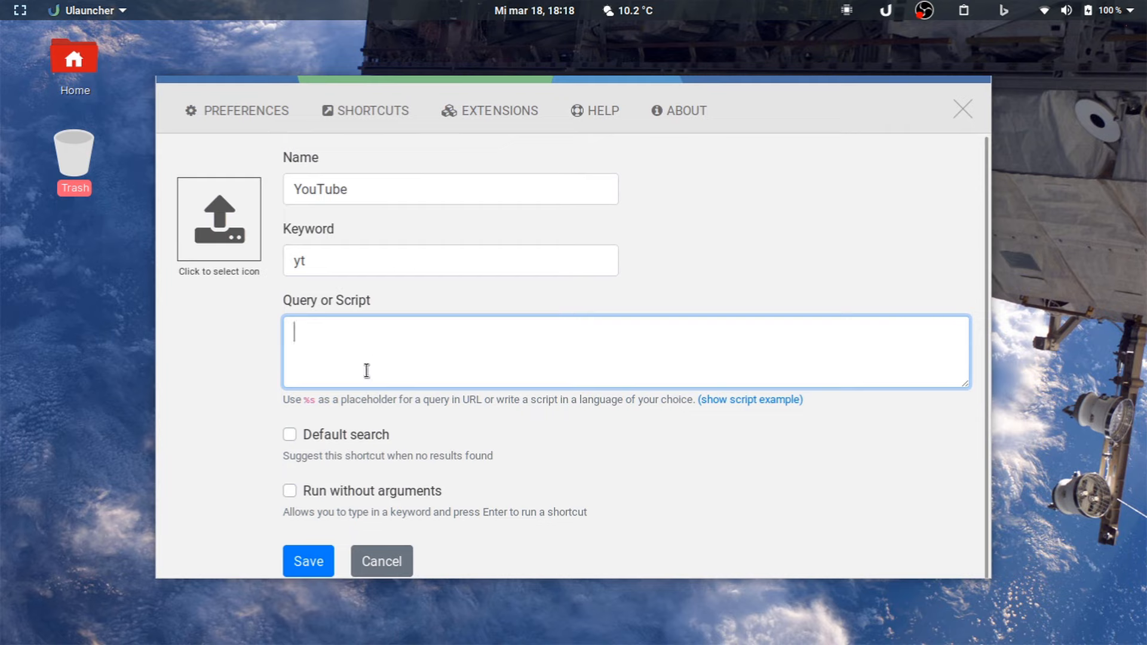
Paste the copied address as the YouTube shortcut's query, correct its ending to search_query=%s, save it, and close the preferences.
key(ctrl+v)
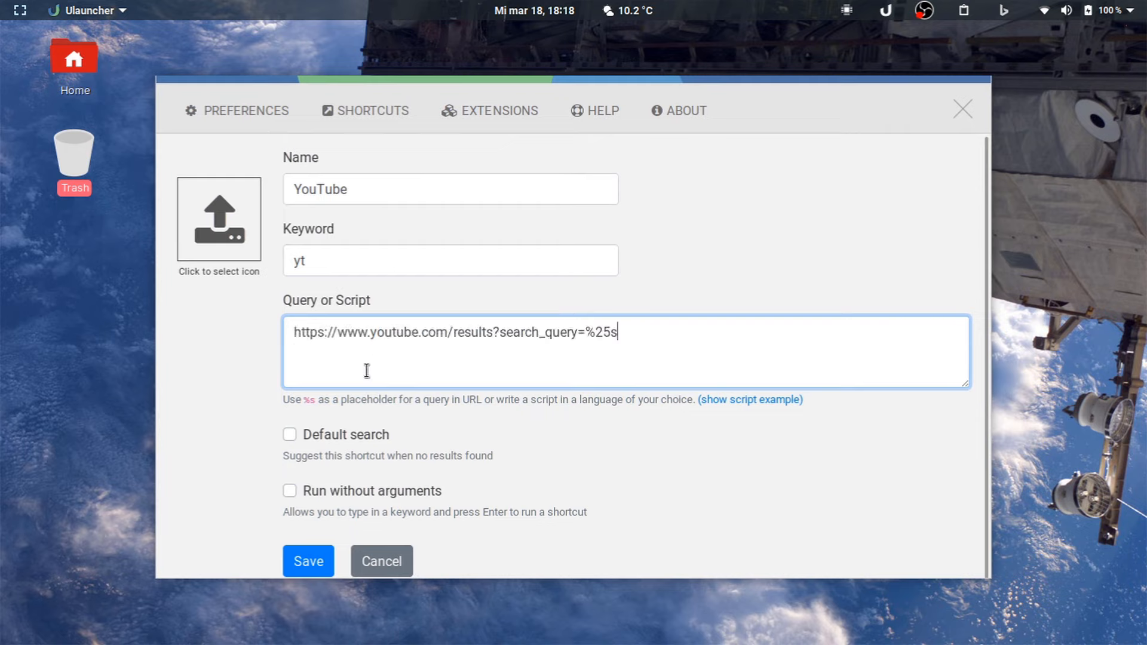
key(Left)
key(BackSpace)
key(BackSpace)
click(304, 570)
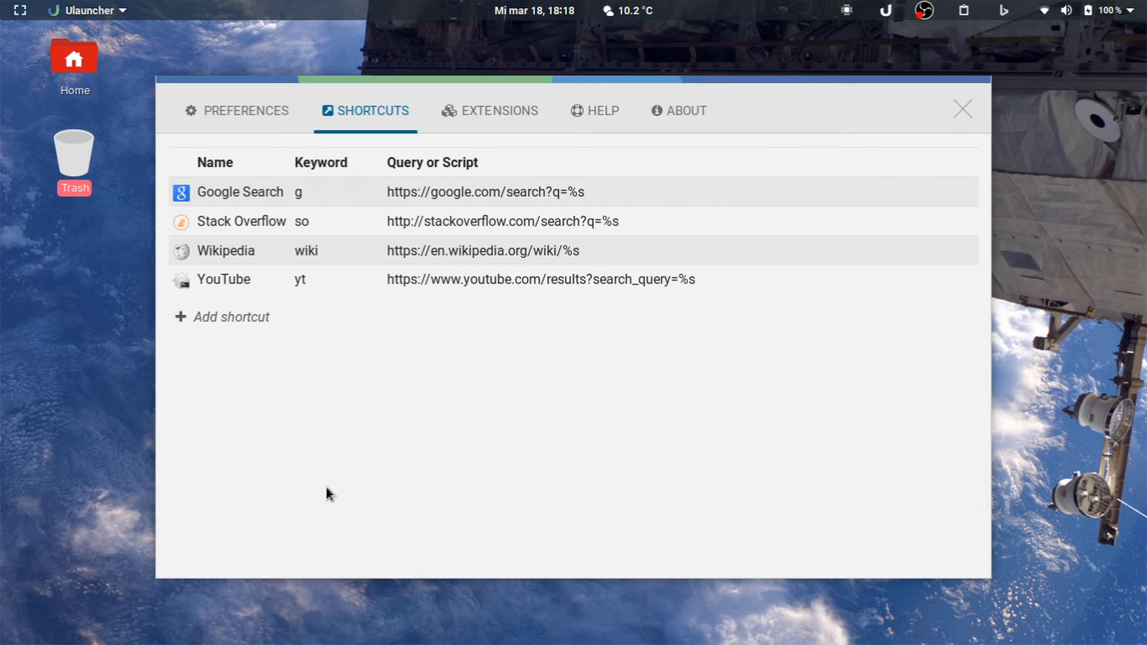
click(965, 114)
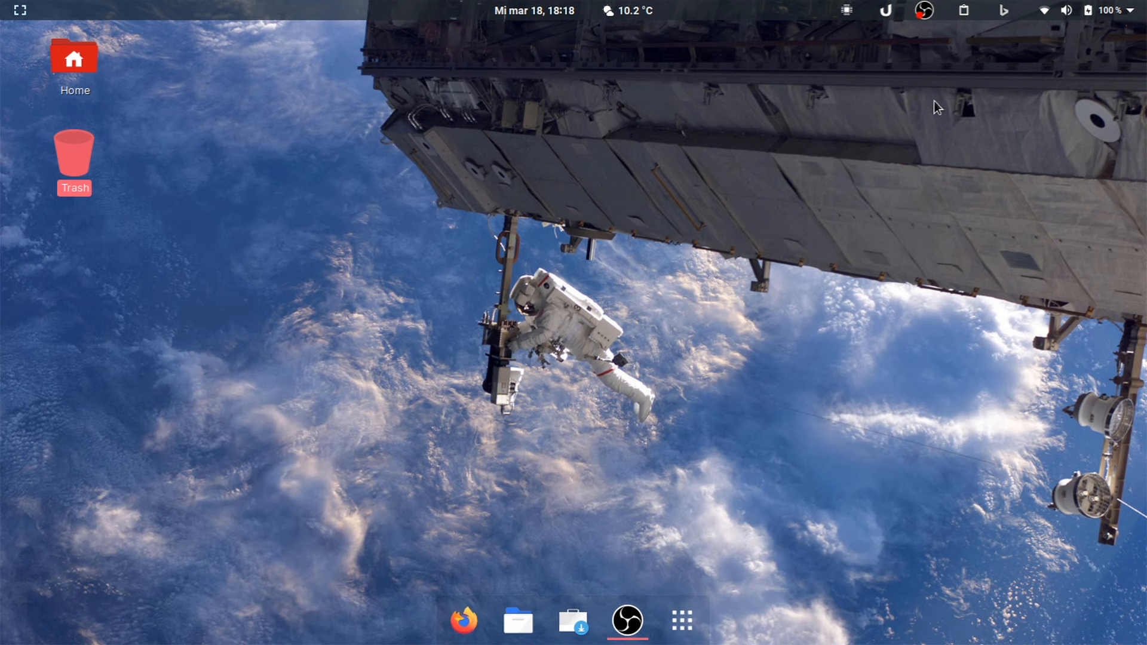
Bring up the Ulauncher search and test the yt and so shortcut keywords, clearing each entry.
key(ctrl+space)
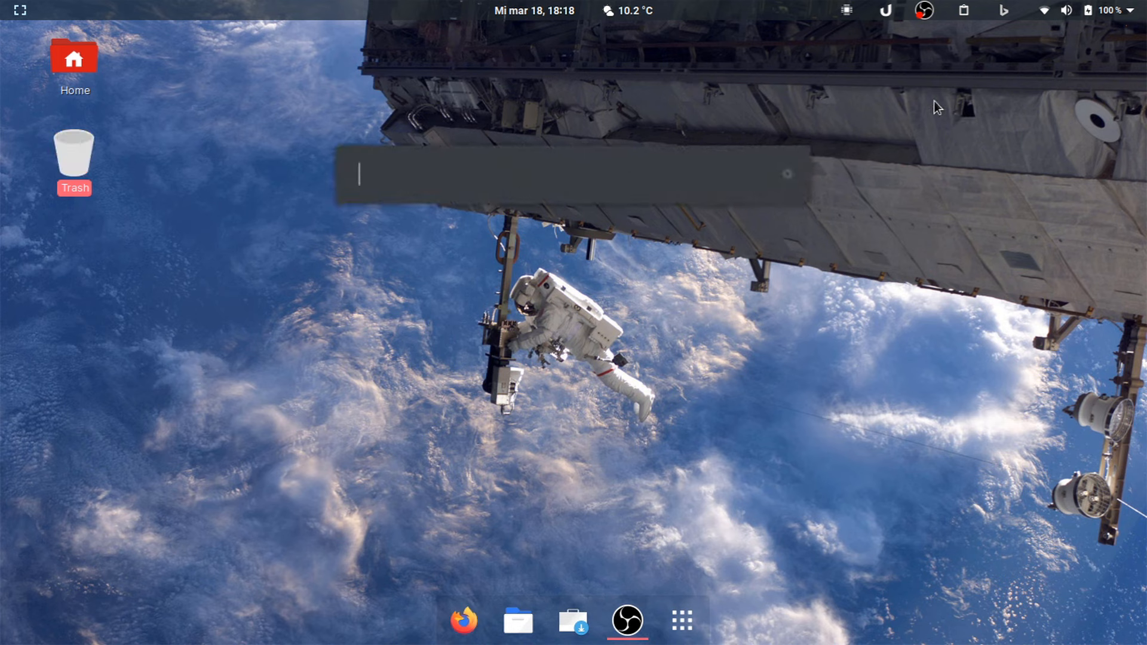
text(yt)
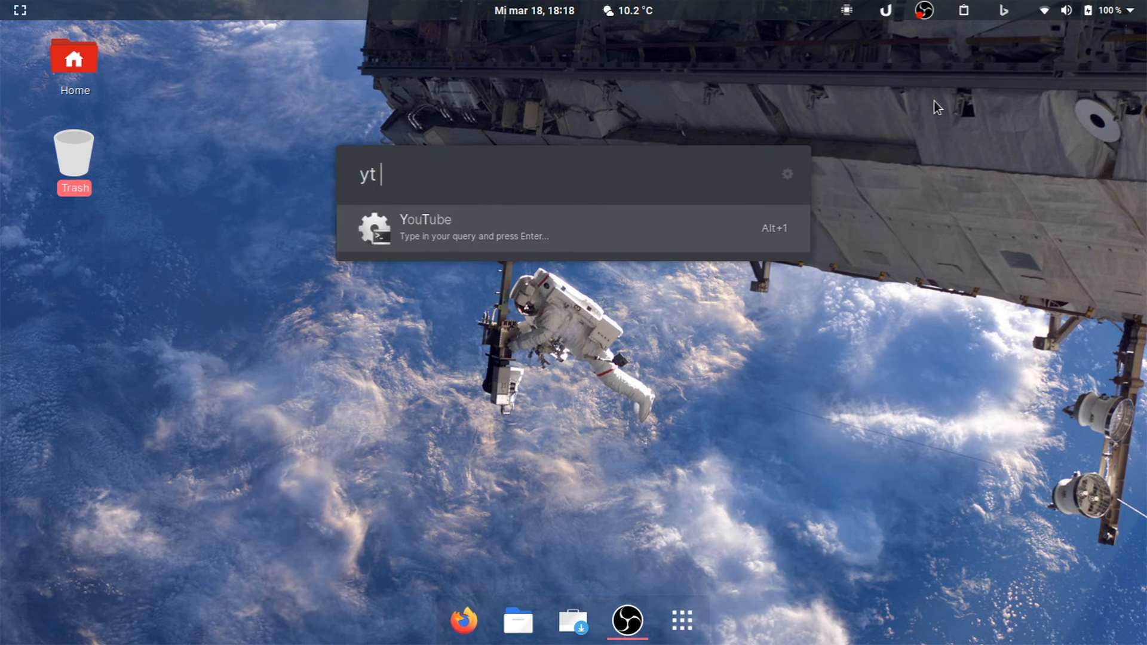
key(BackSpace)
key(BackSpace)
key(BackSpace)
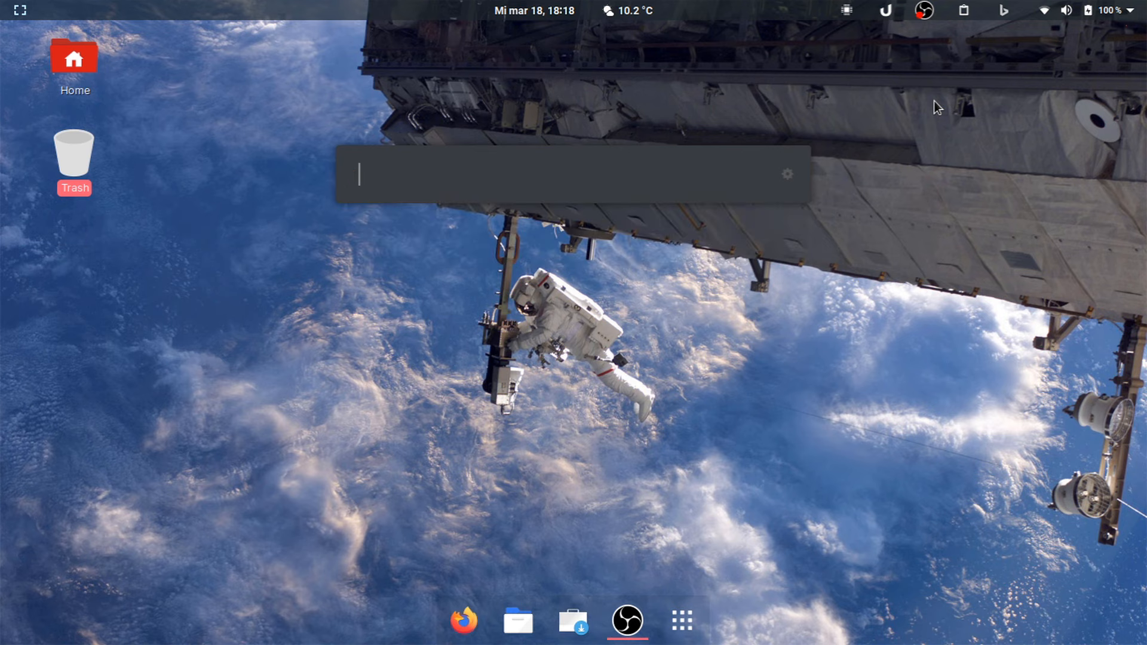
text(so)
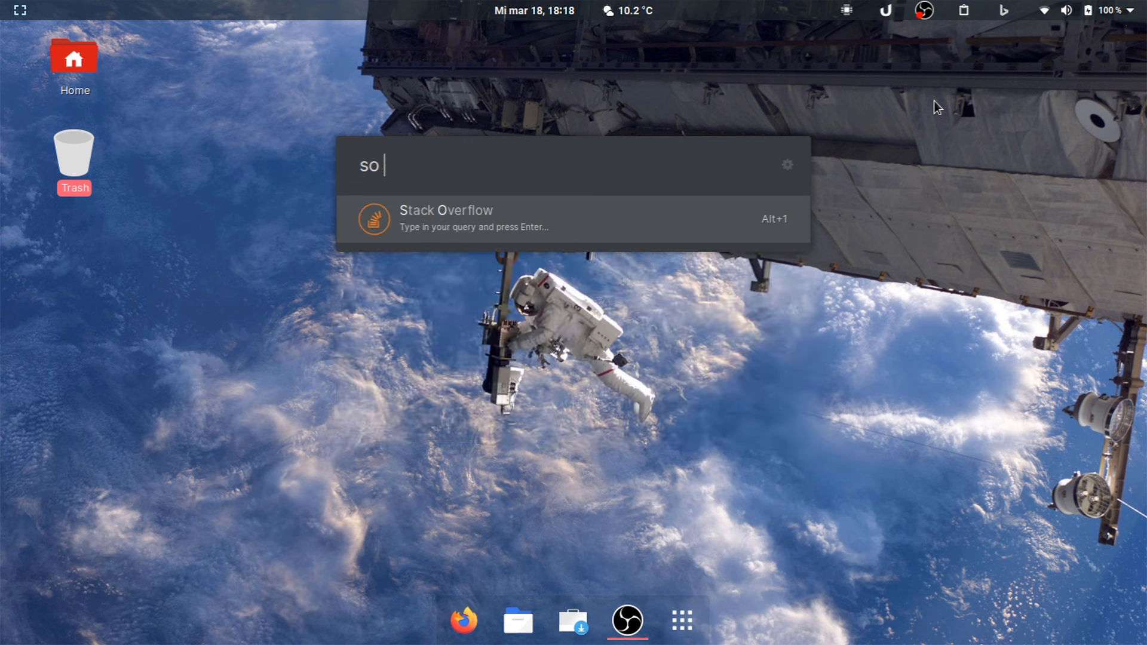
key(BackSpace)
key(BackSpace)
key(BackSpace)
key(BackSpace)
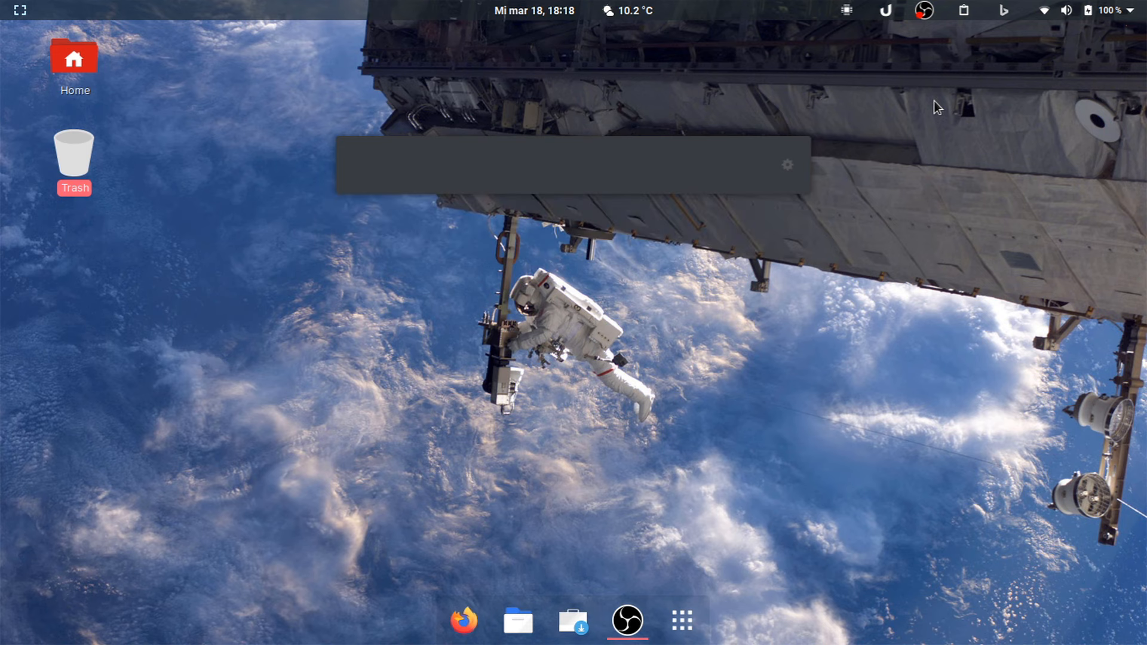
Look up bi in the Ulauncher search and dismiss the launcher.
text(b)
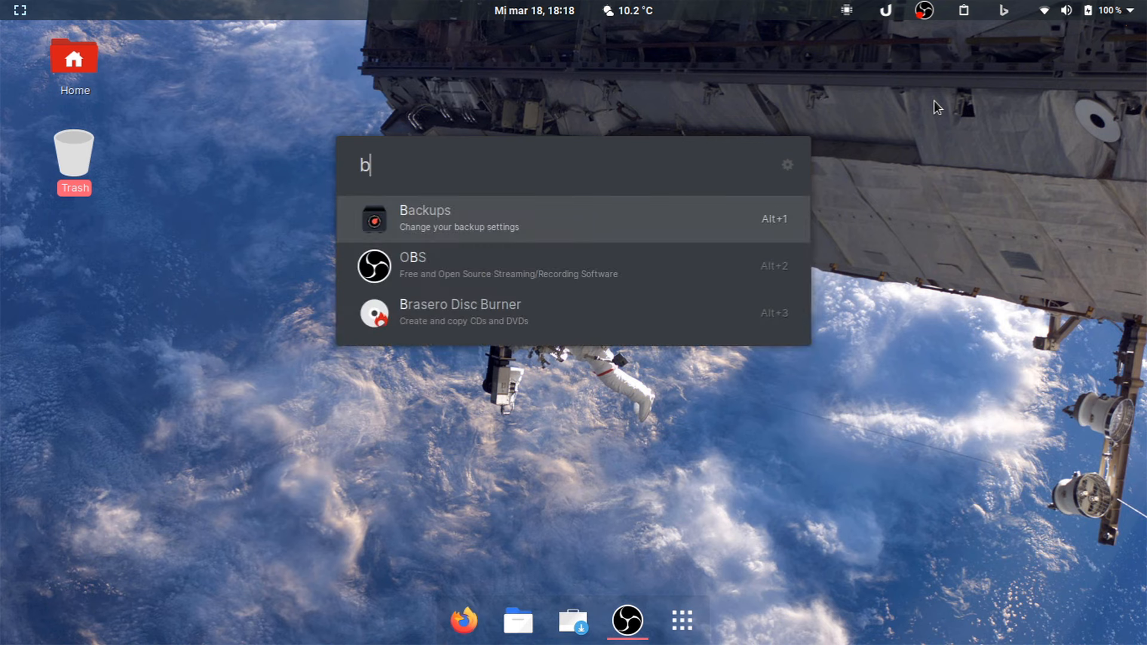
text(in)
key(BackSpace)
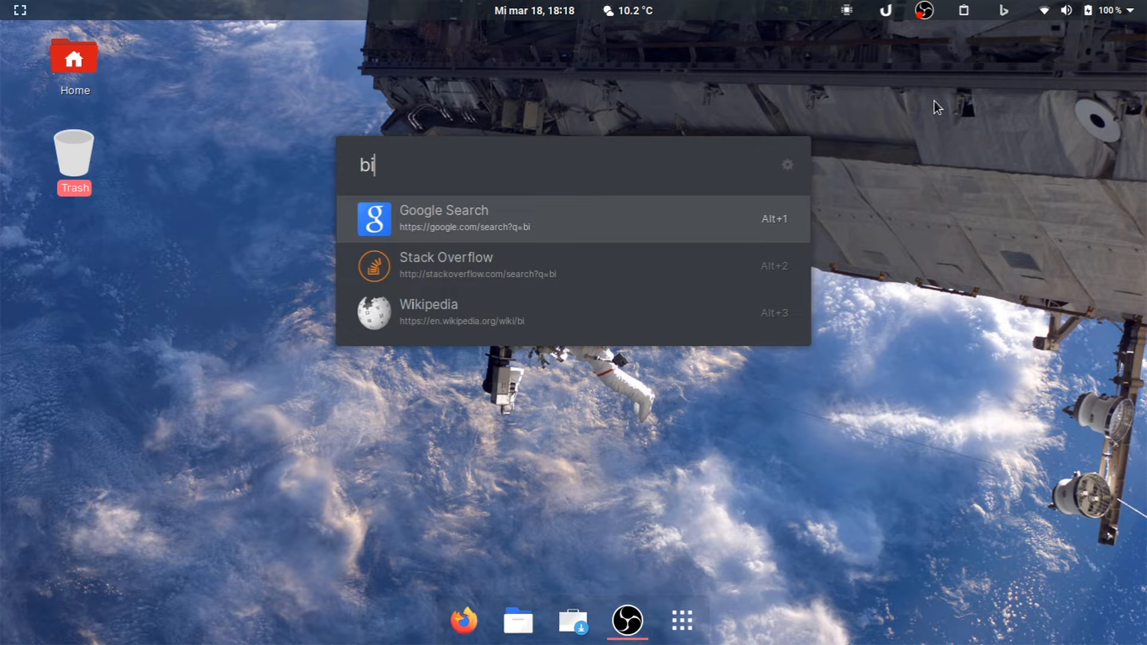
key(Escape)
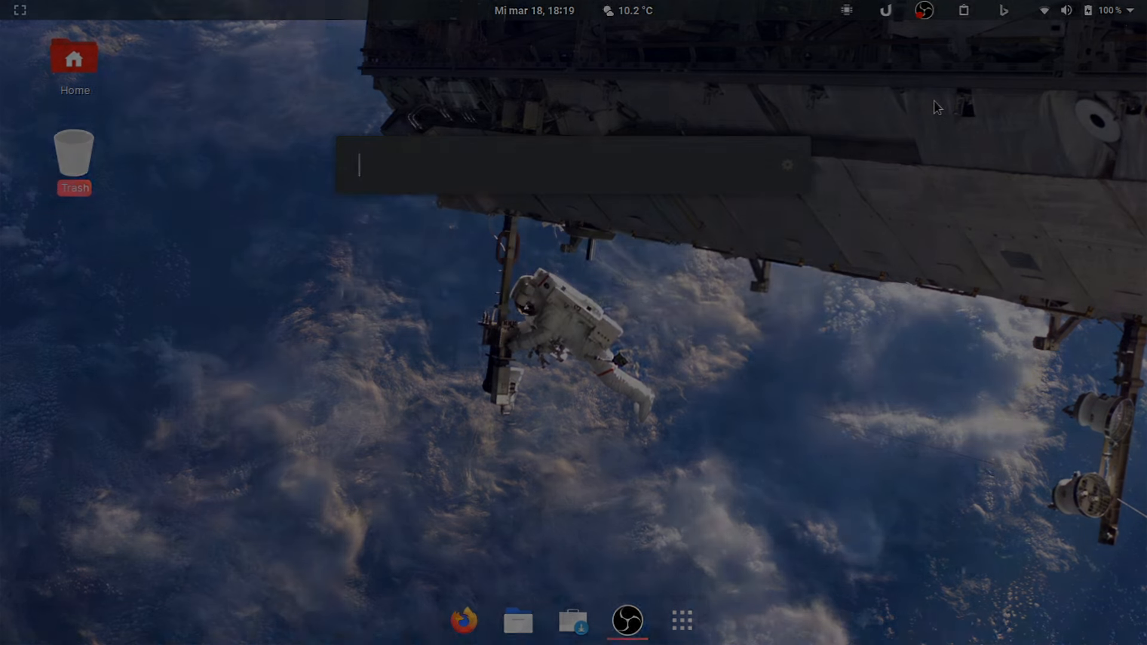